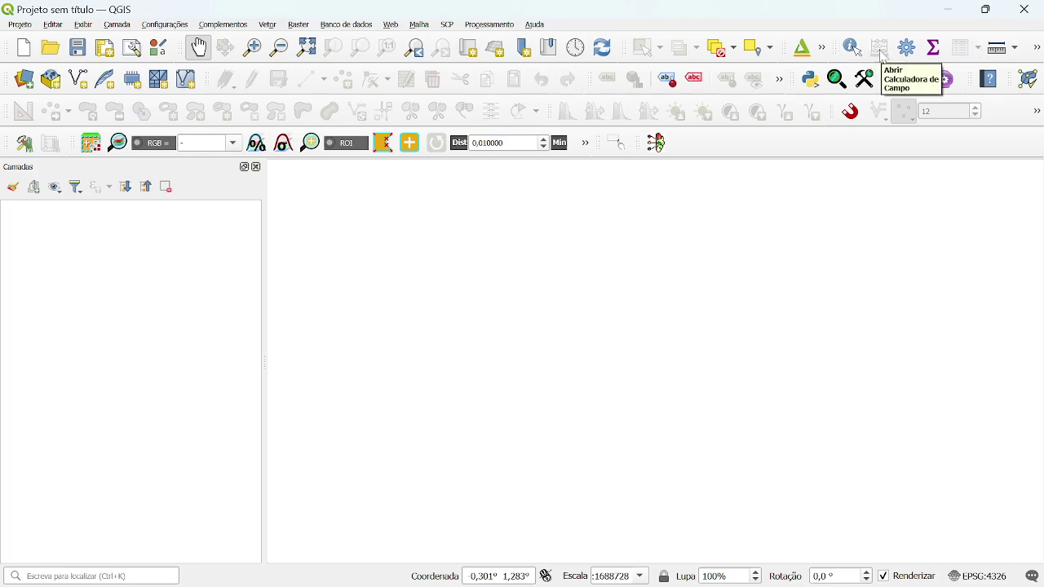
Step: Clear the desktop by minimizing QGIS and the browser and closing the Command Prompt and Adapta ONE windows
left_click(952, 10)
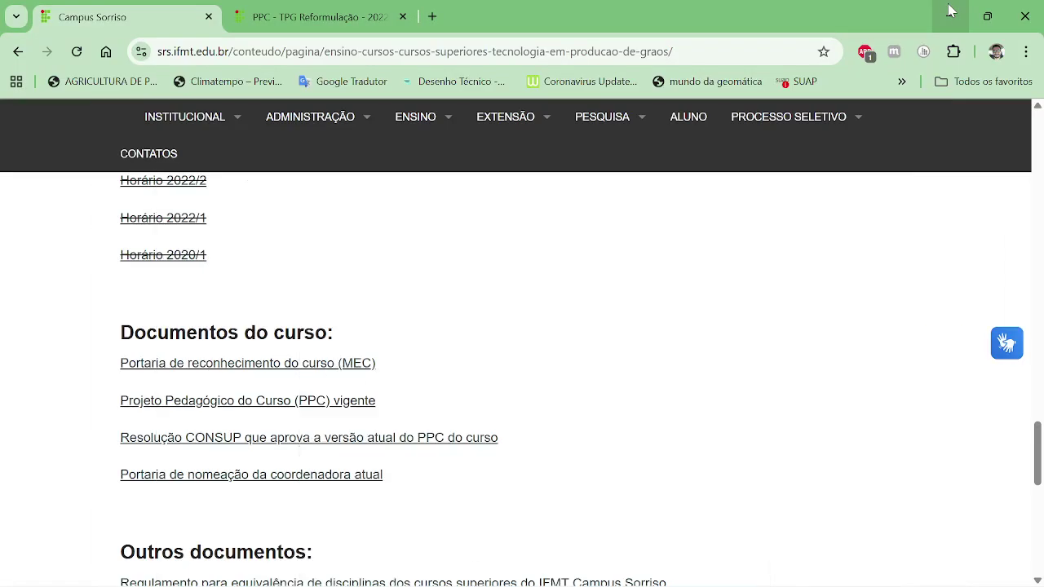
left_click(952, 20)
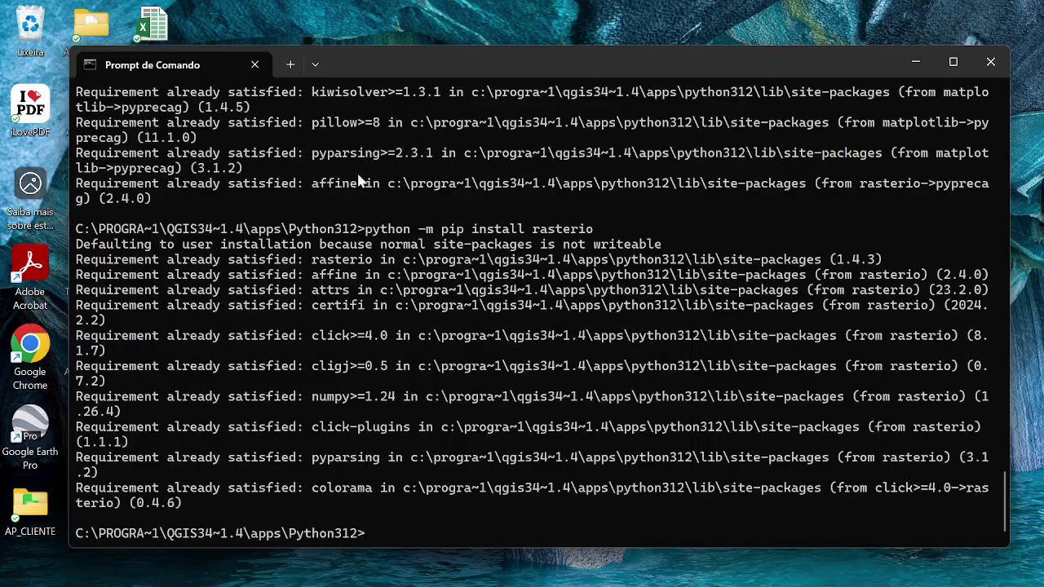
left_click(982, 63)
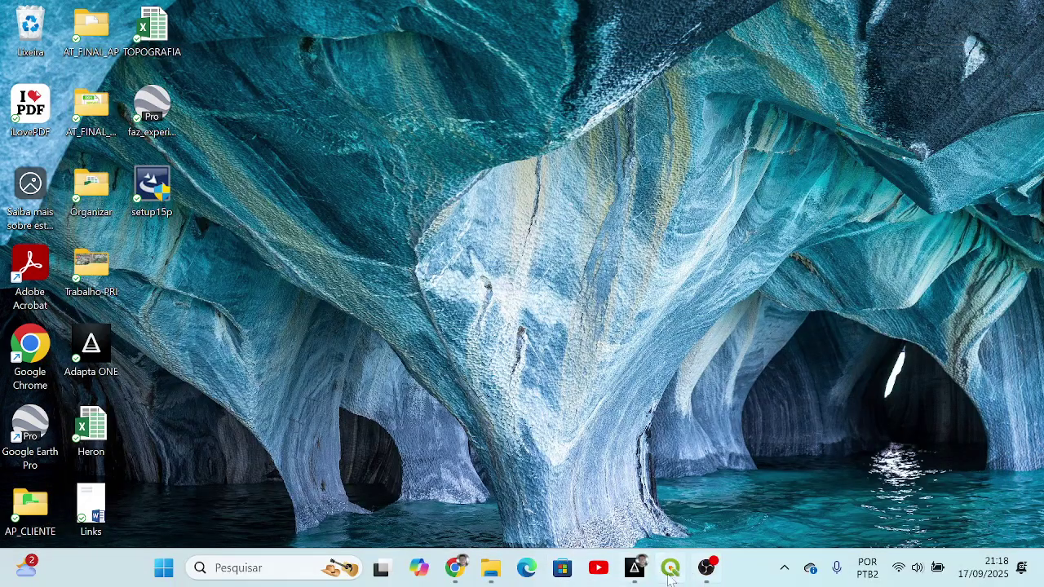
left_click(635, 568)
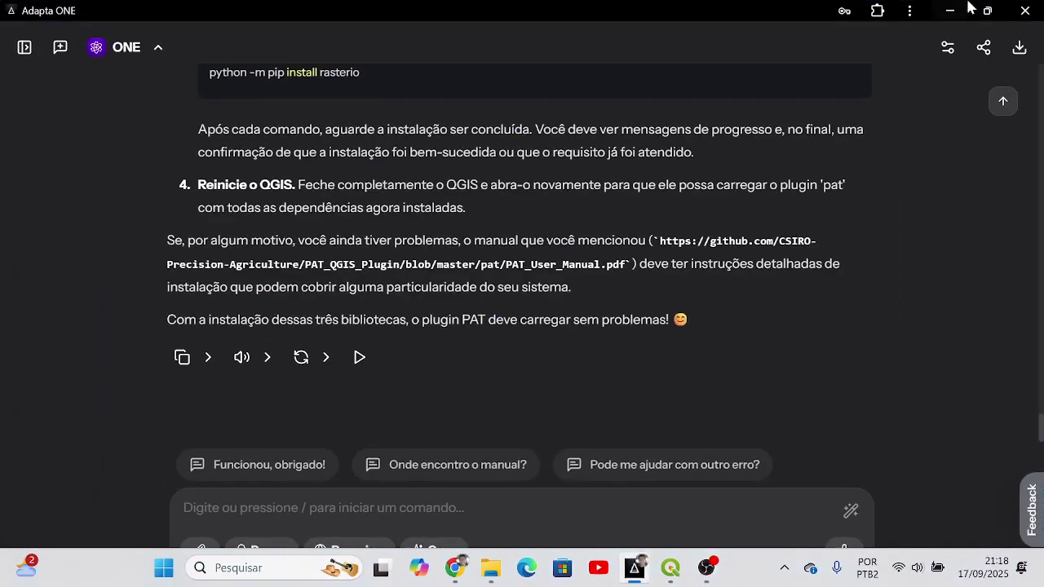
left_click(1025, 11)
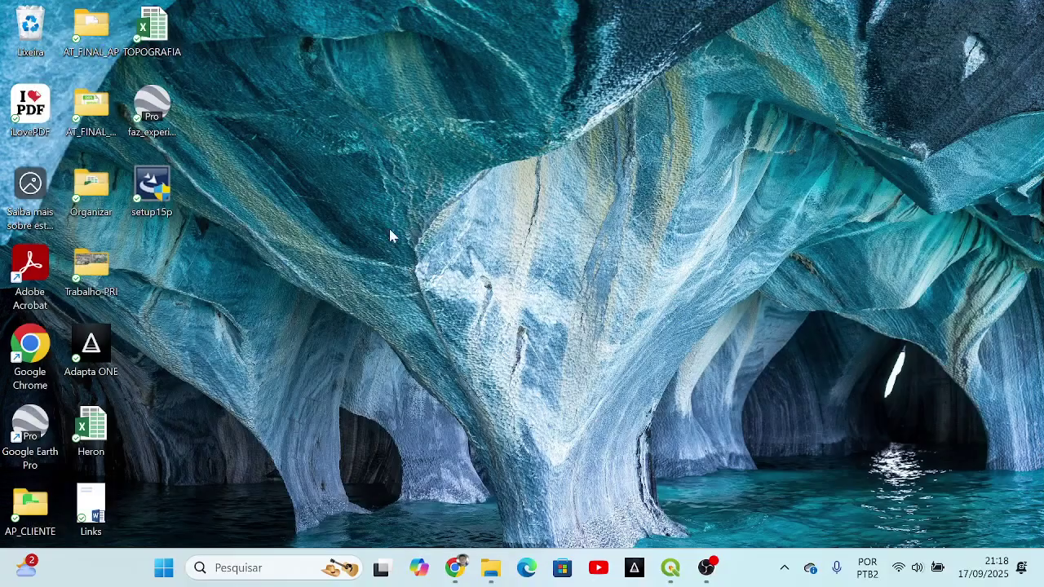
Step: In File Explorer, create a folder in Documents named with the owner's first name followed by "_AP"
left_click(490, 568)
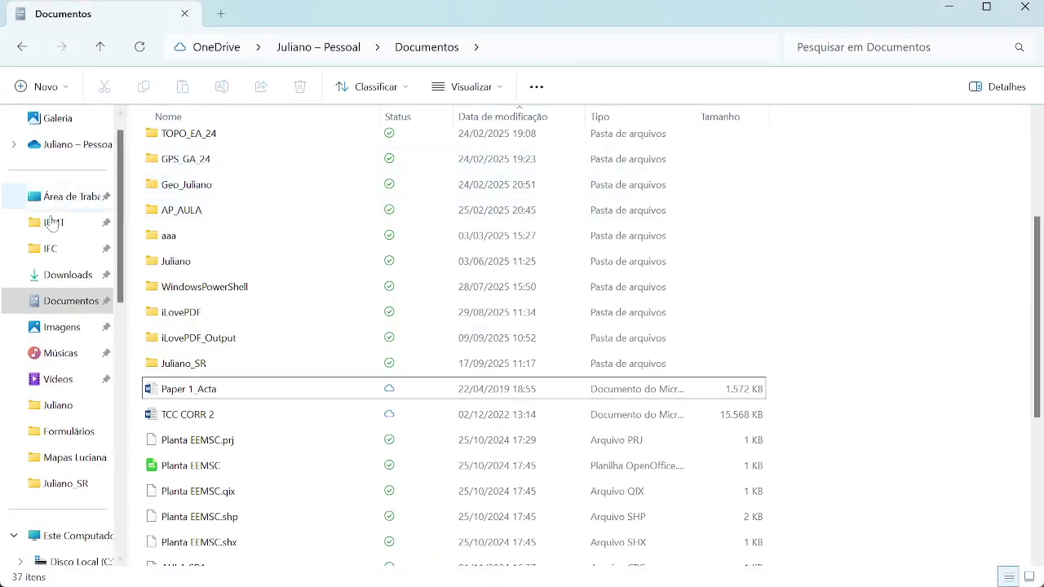
left_click(65, 310)
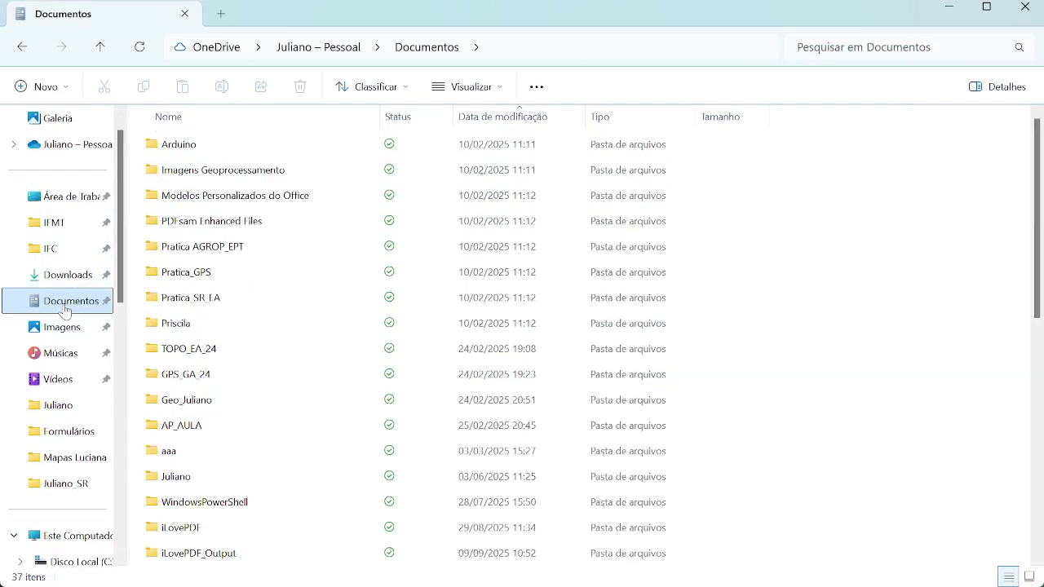
right_click(798, 298)
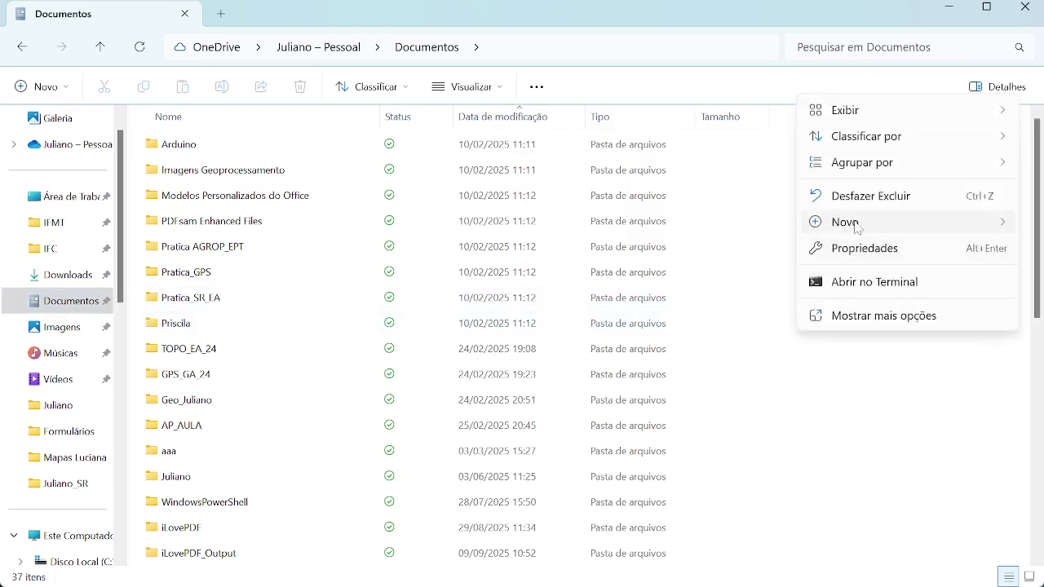
mouse_move(854, 226)
left_click(680, 231)
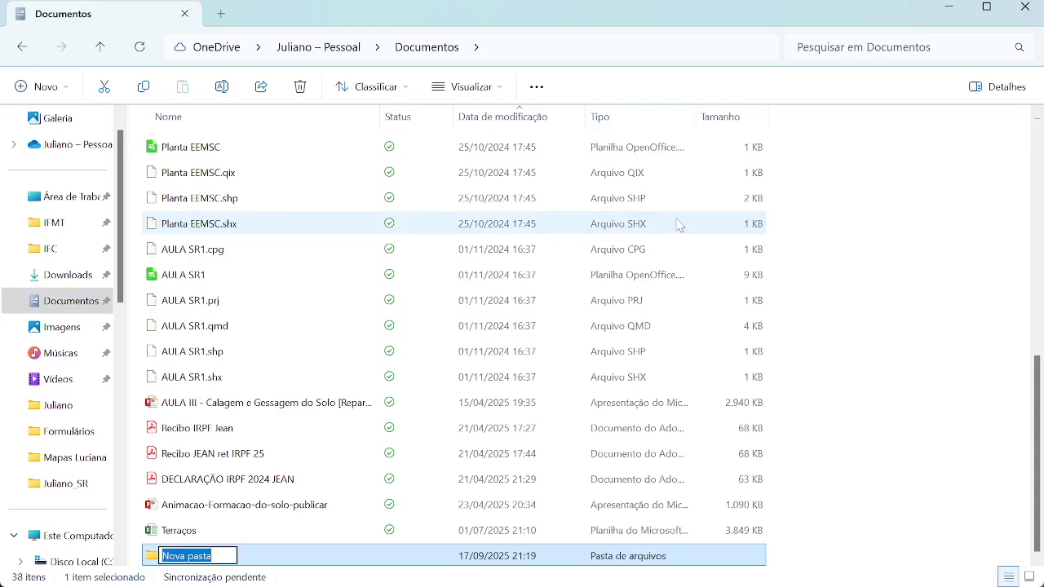
type("Ju")
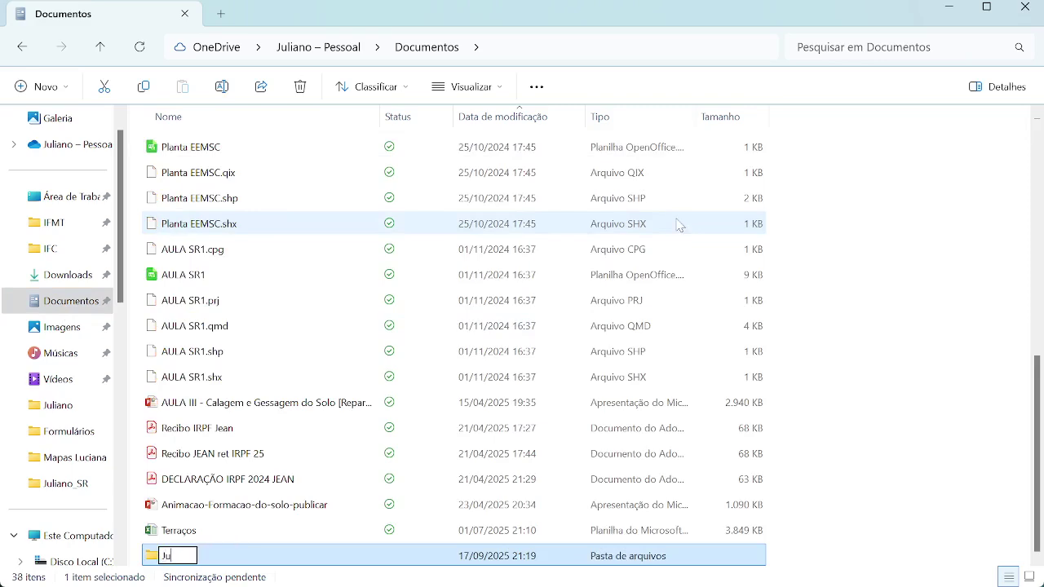
type("liano_")
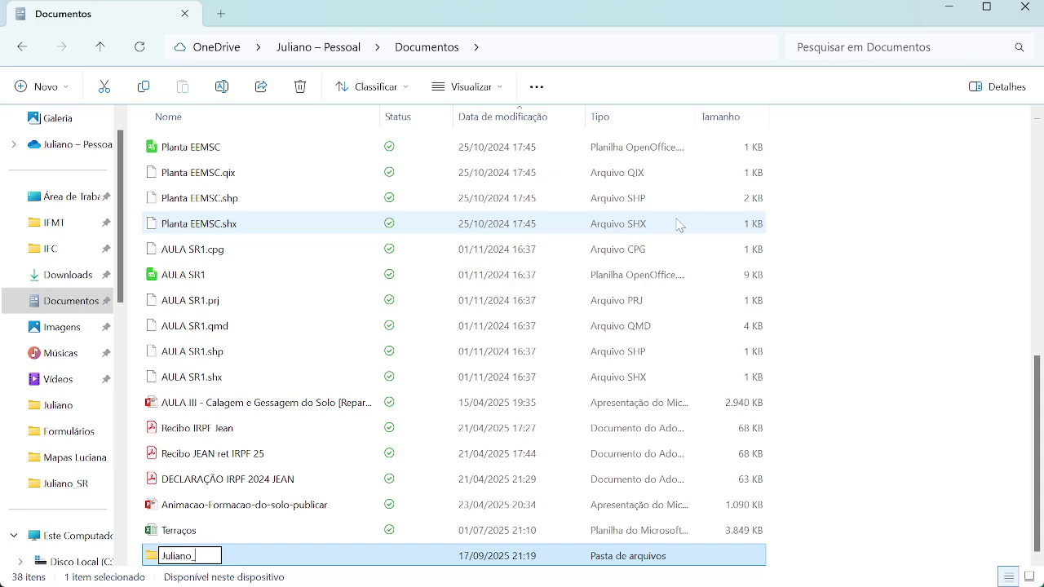
type("AP")
key("Return")
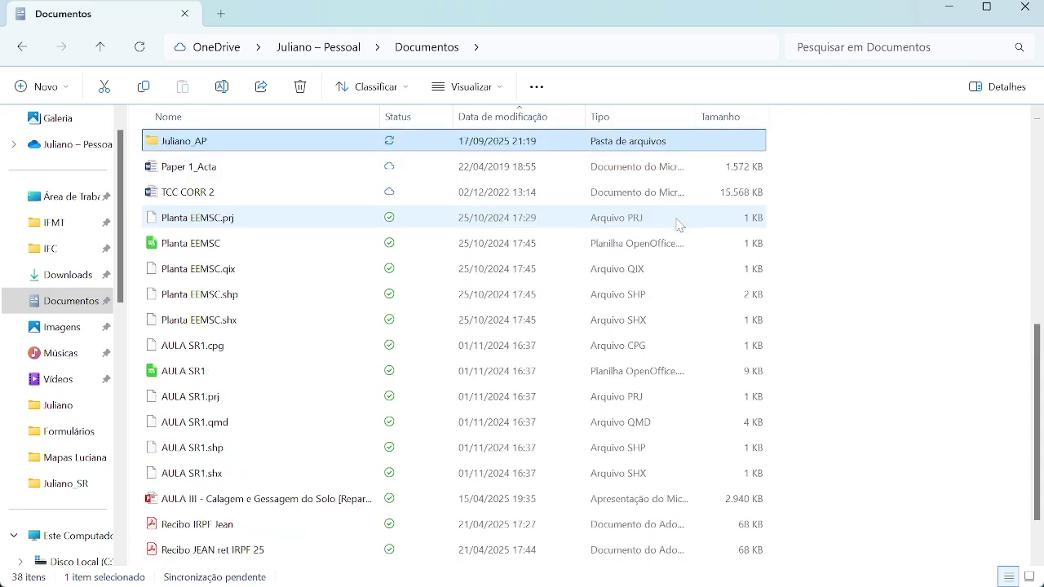
Step: Open the new "_AP" folder and create a subfolder named "Talhoes" in it
key("Return")
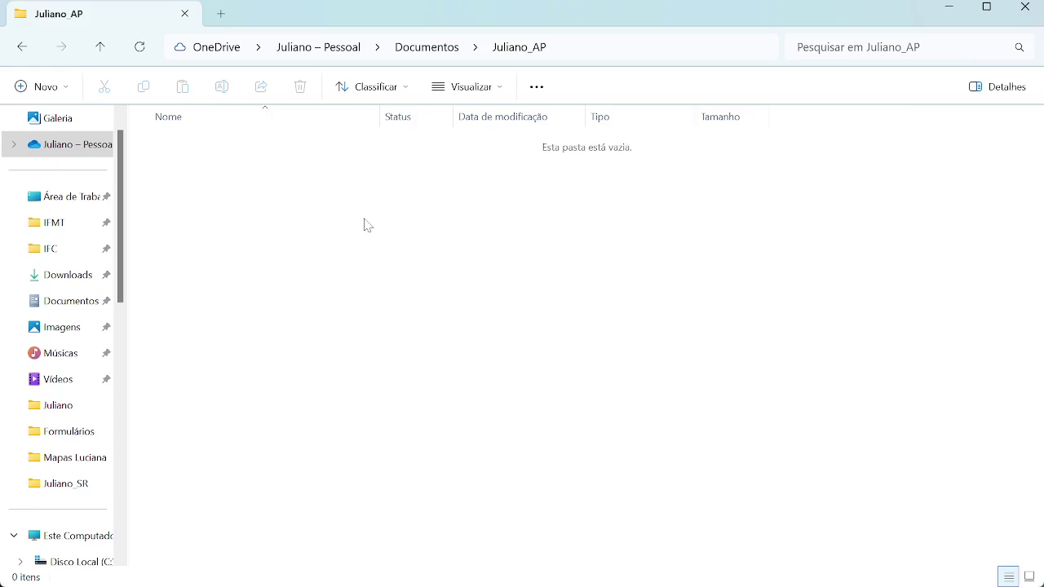
right_click(184, 216)
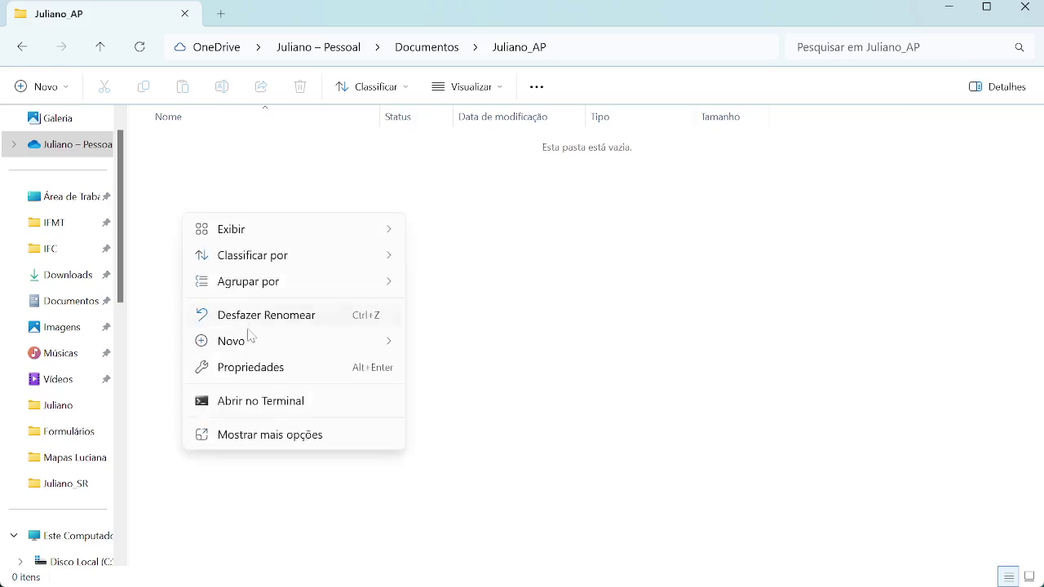
mouse_move(250, 344)
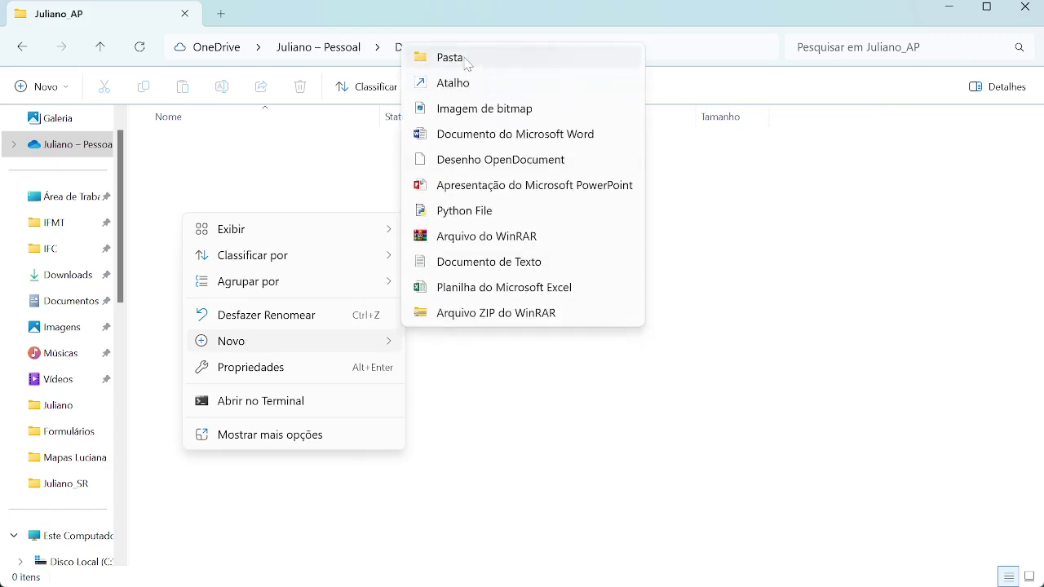
left_click(450, 58)
type("Ta")
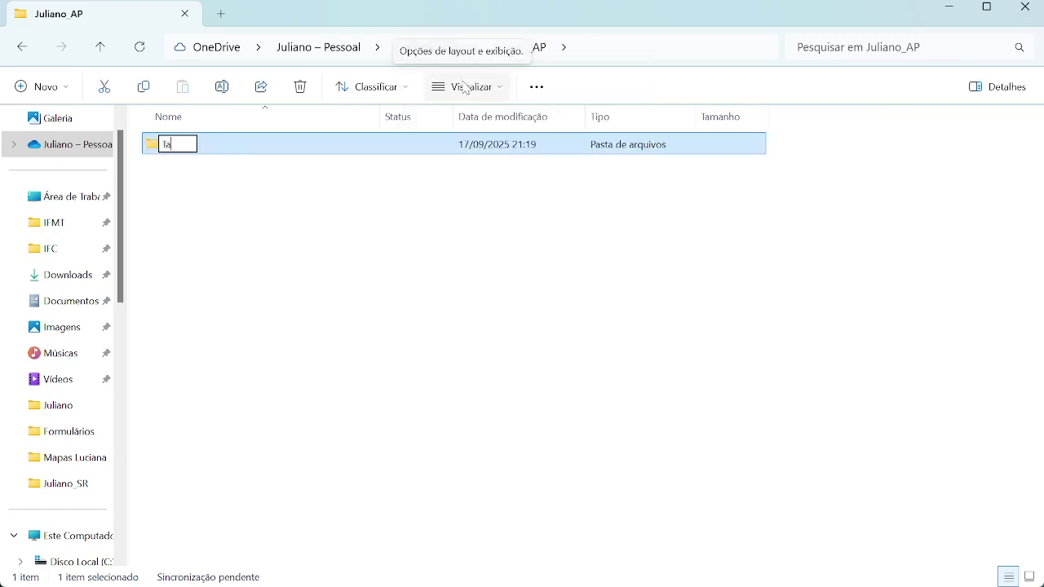
key("BackSpace")
type("alhoes")
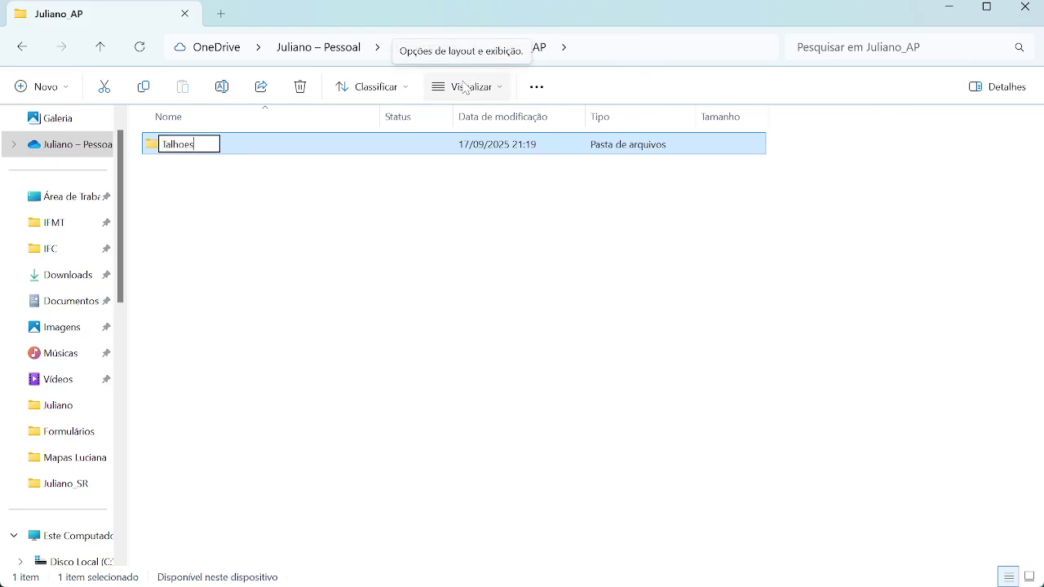
key("BackSpace")
type("s")
key("Return")
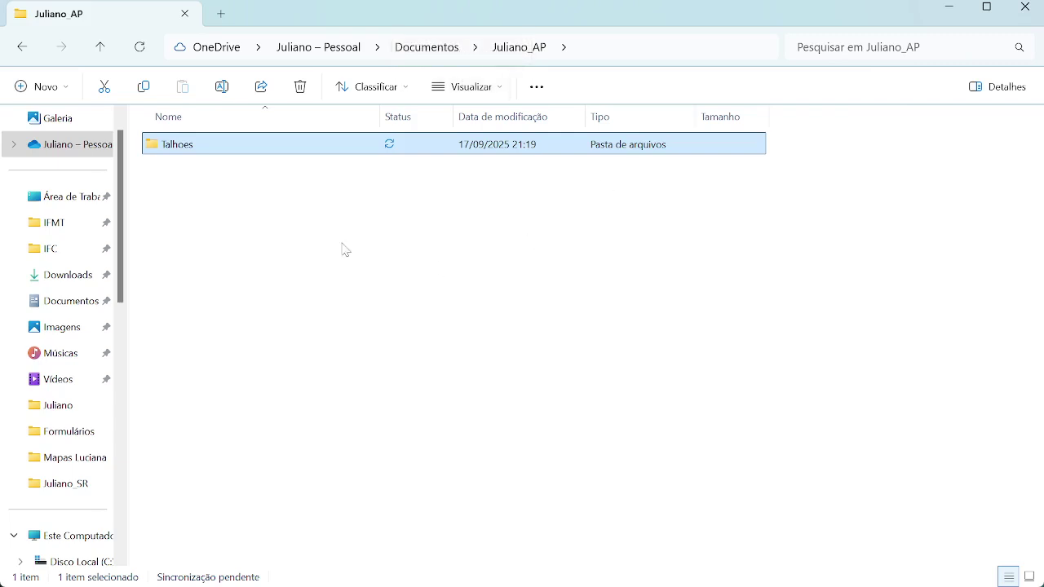
Step: Create a second subfolder named "Amostras_solo" alongside "Talhoes"
right_click(174, 224)
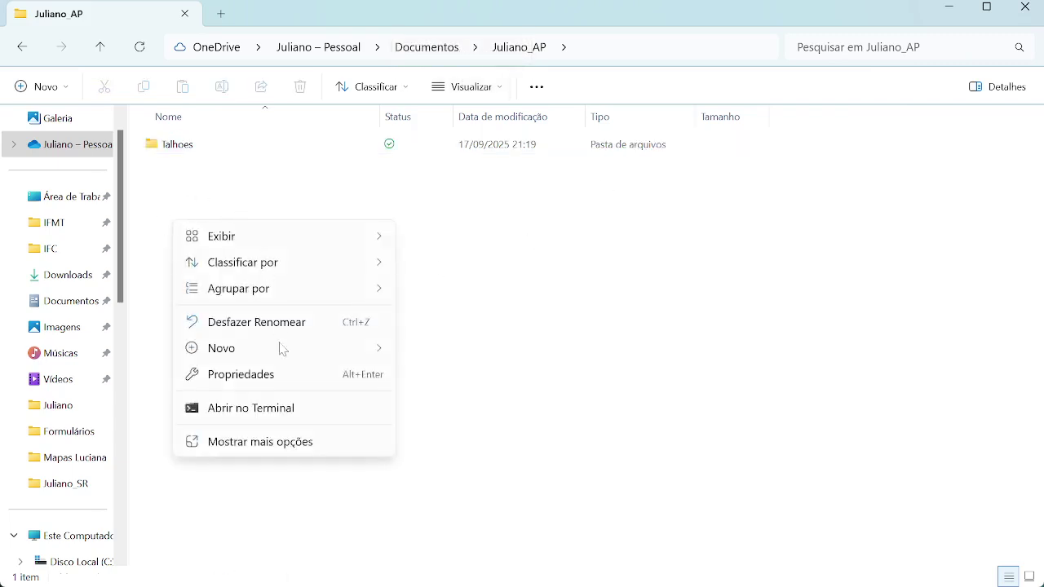
mouse_move(243, 349)
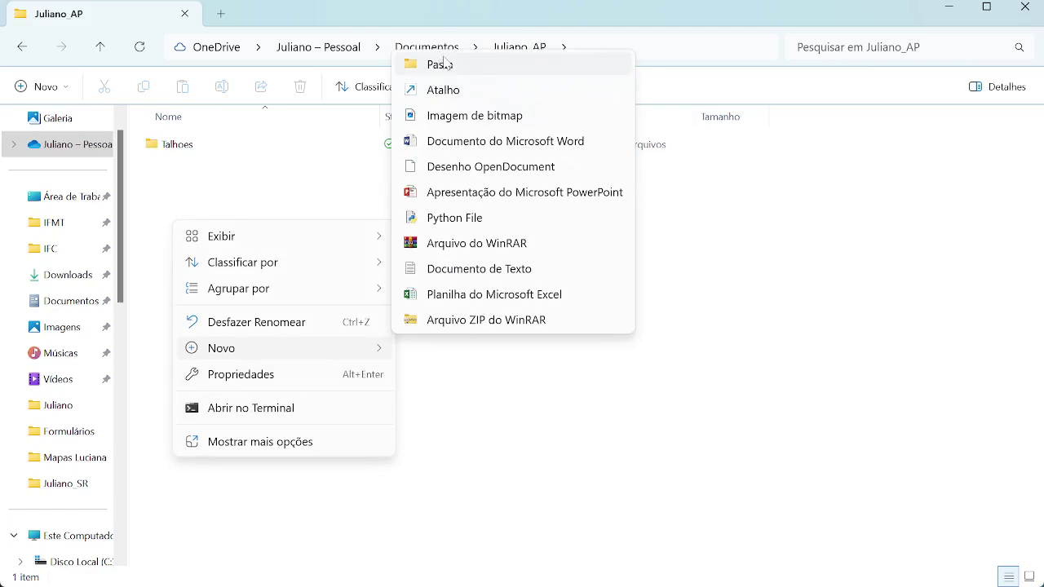
left_click(438, 63)
type("Amostas")
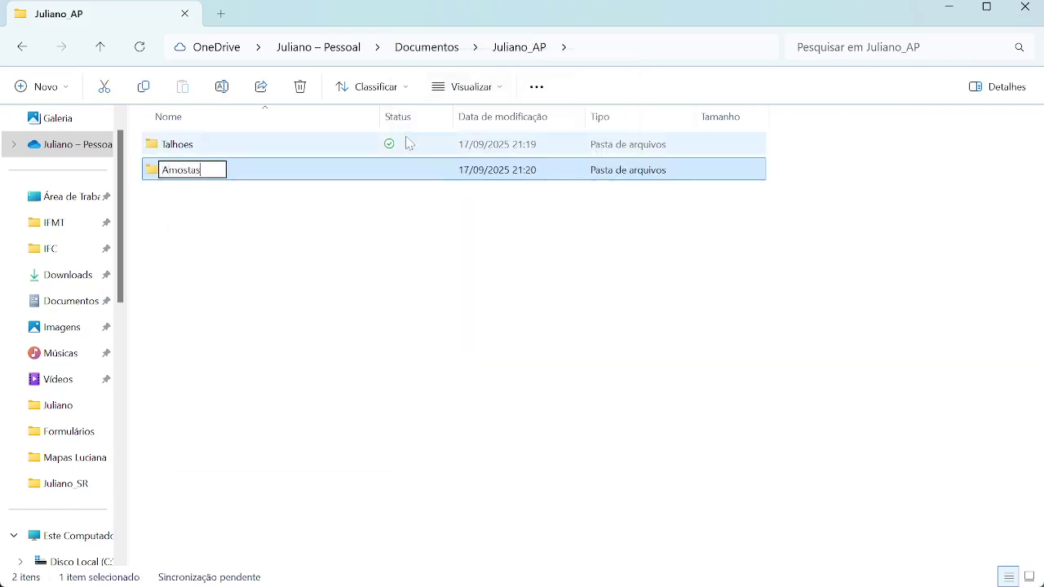
key("BackSpace")
key("BackSpace")
key("BackSpace")
key("BackSpace")
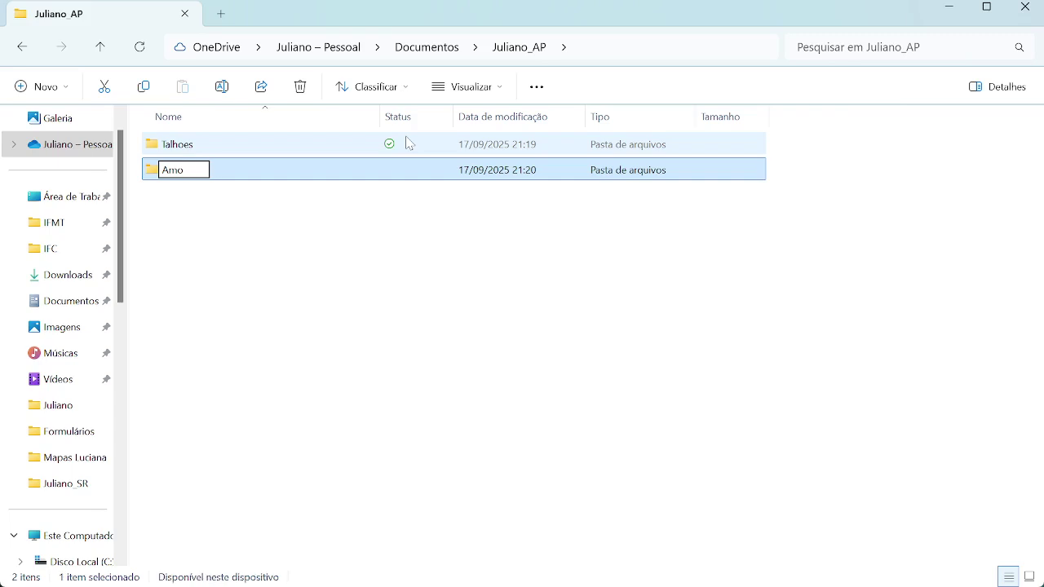
type("stras_solo")
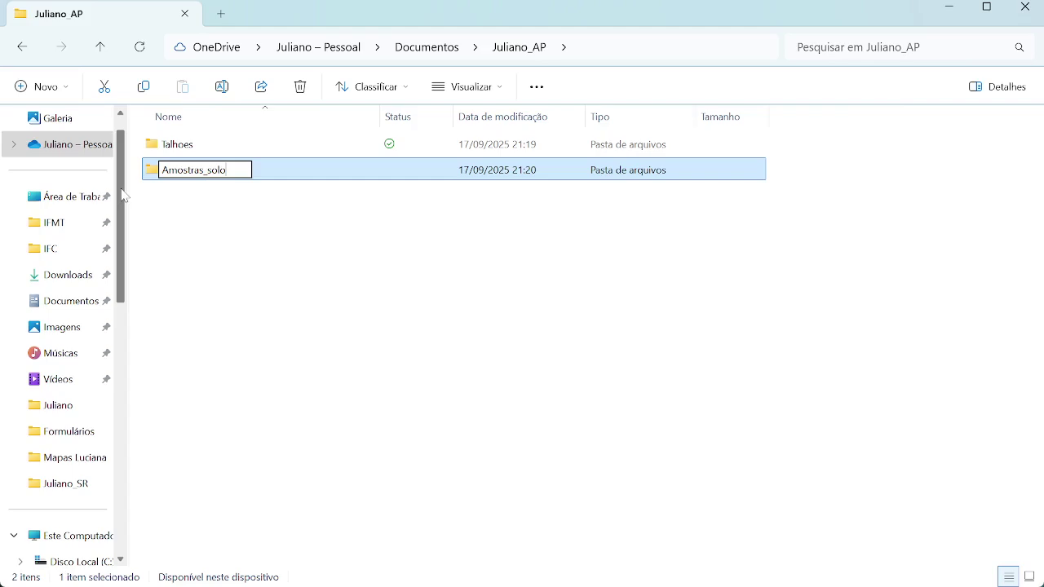
left_click(205, 236)
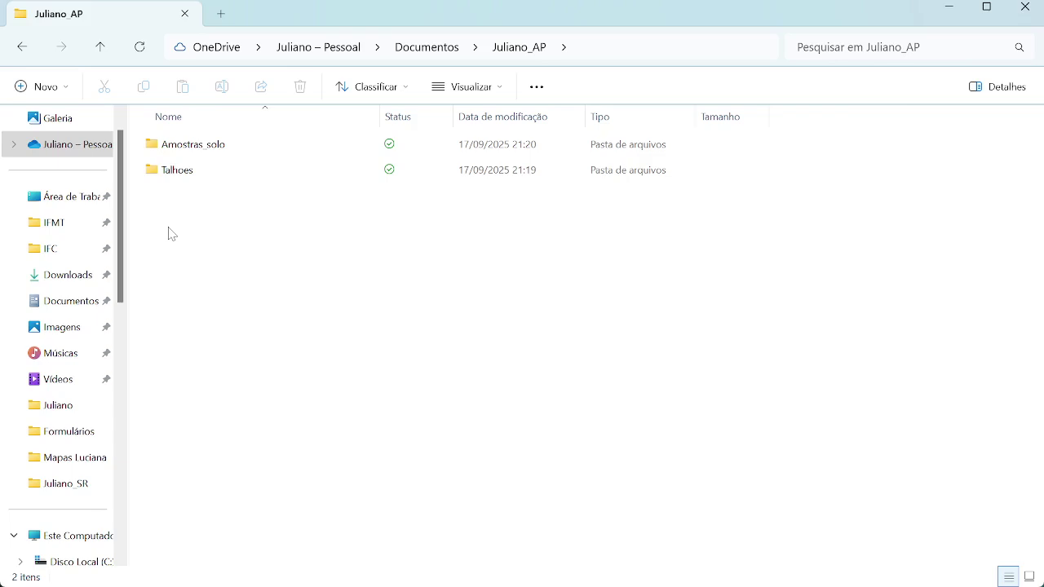
Step: Review the "_AP" project folder from Documents and look inside its "Amostras_solo" and "Talhoes" subfolders
left_click(23, 47)
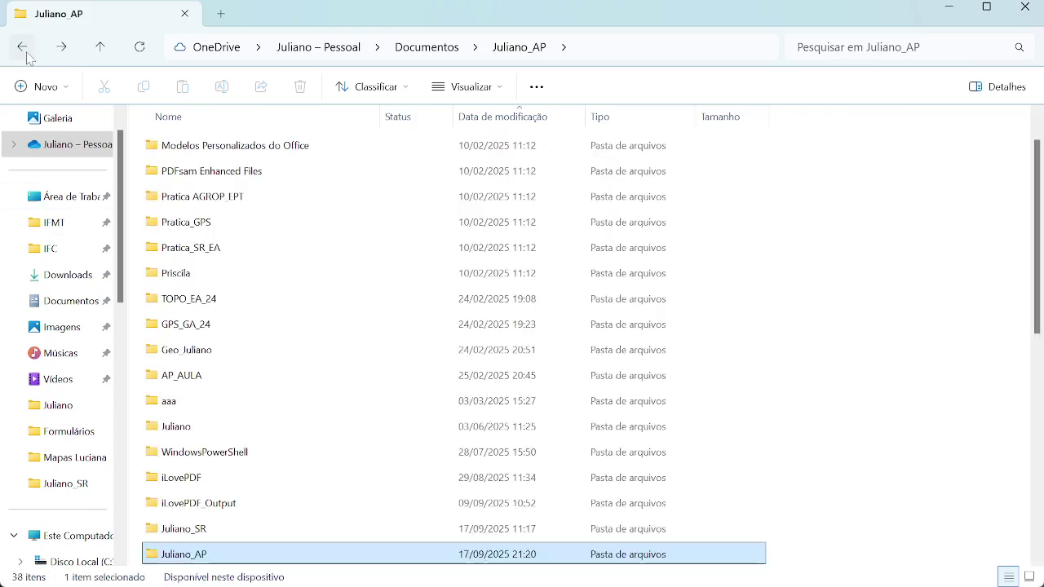
double_click(184, 552)
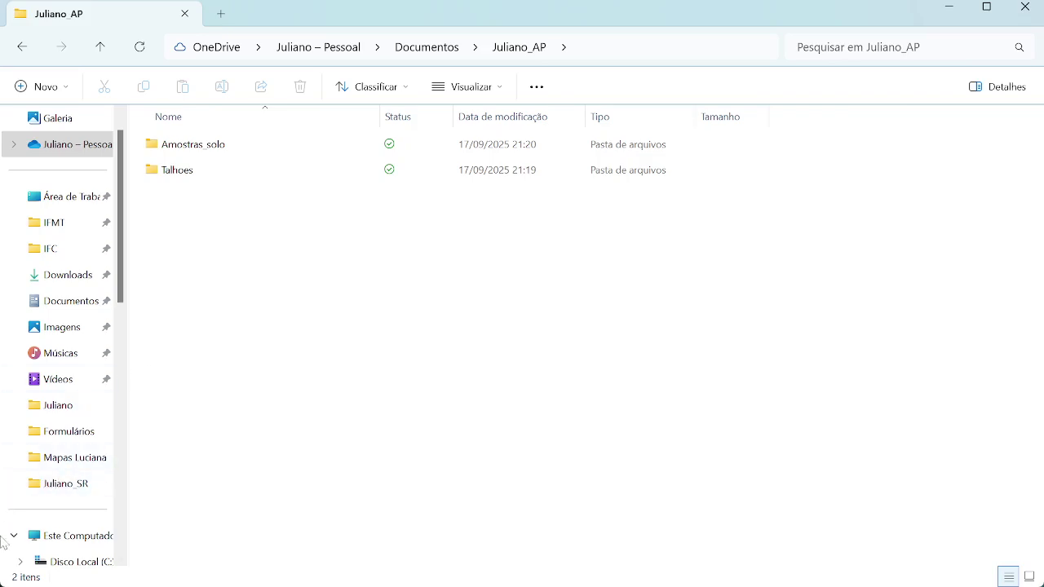
double_click(186, 146)
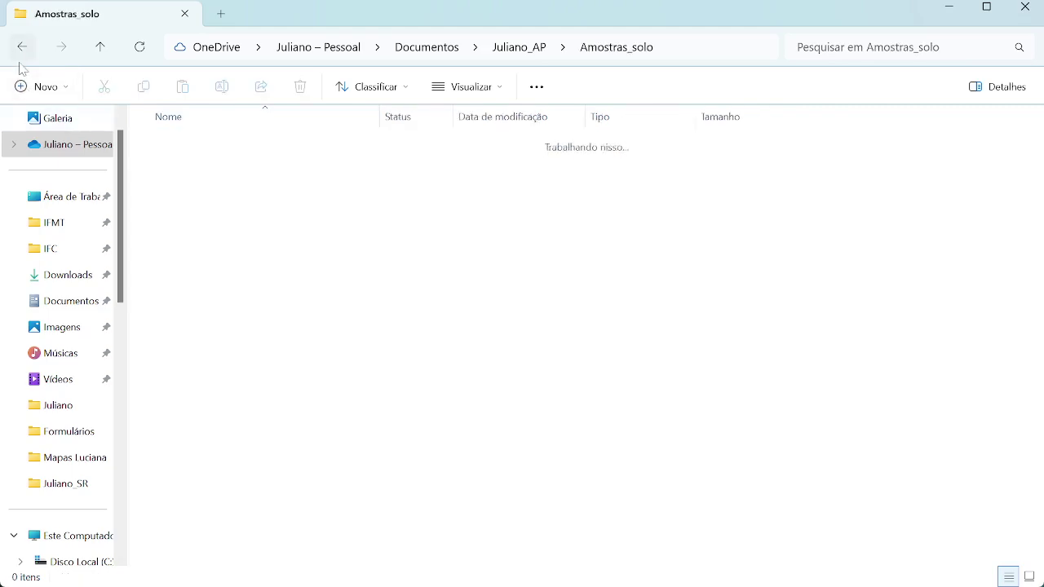
left_click(22, 50)
double_click(174, 172)
left_click(24, 52)
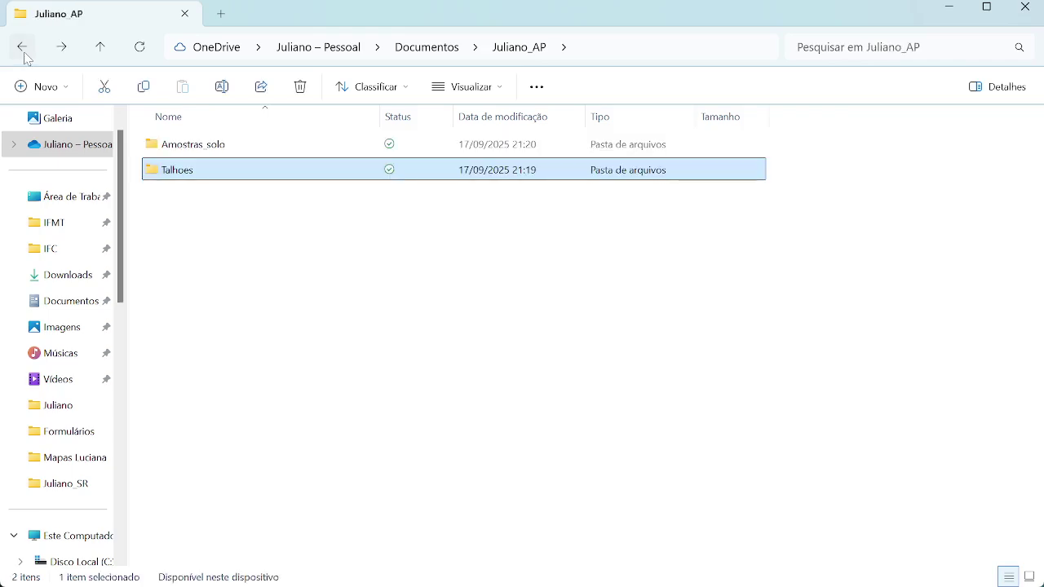
left_click(254, 253)
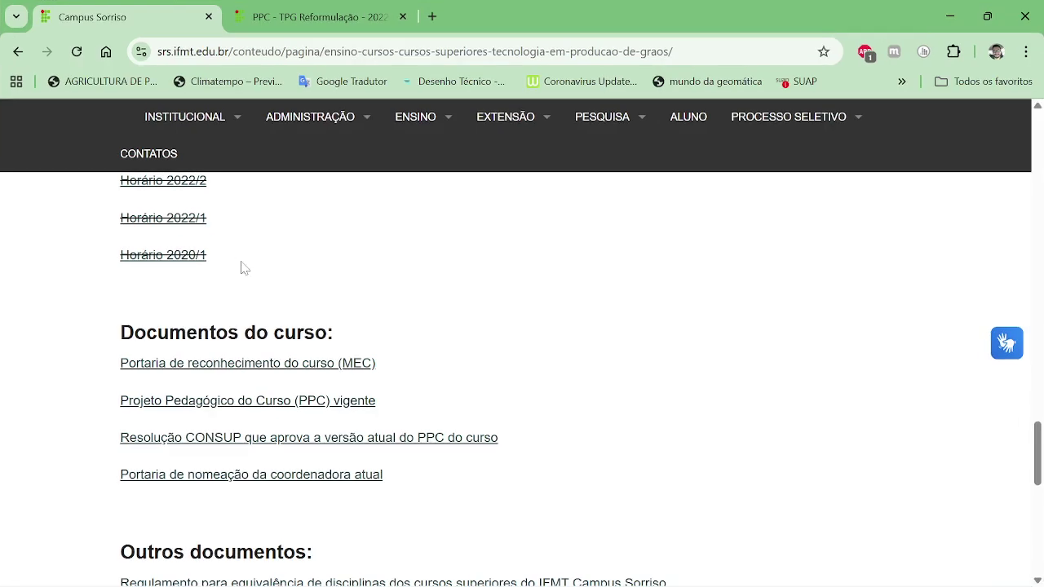
Step: Switch to QGIS and search Windows for "qgis" to locate the QGIS Desktop 3.40.4 application
key("alt+Tab")
key("Tab")
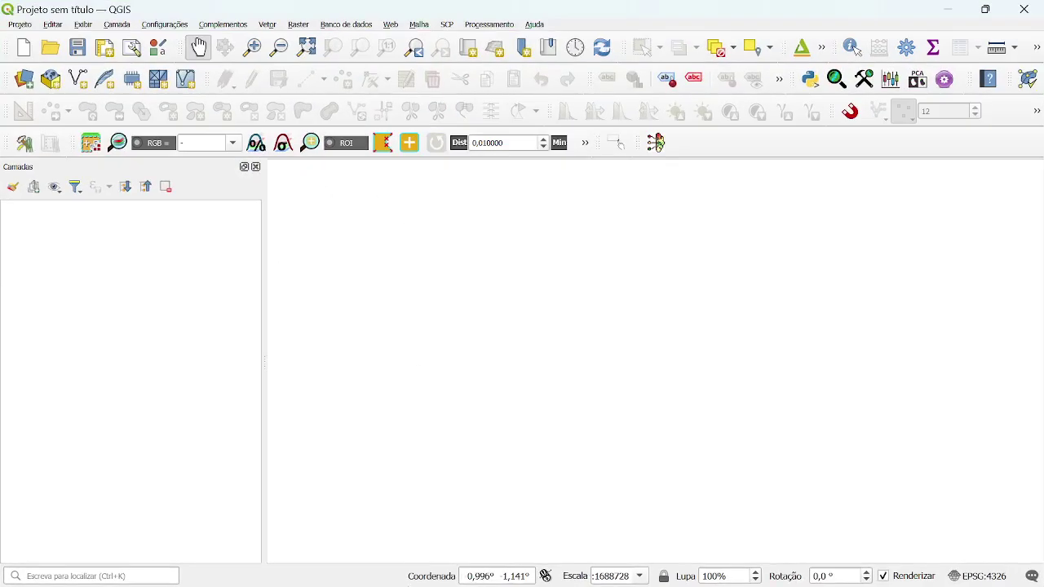
mouse_move(148, 585)
left_click(168, 571)
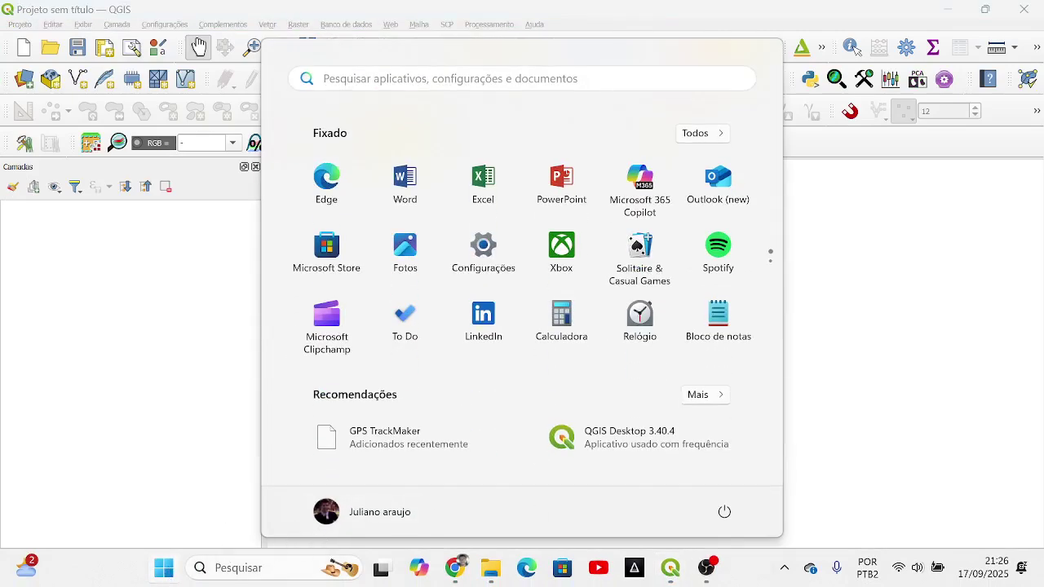
type("q")
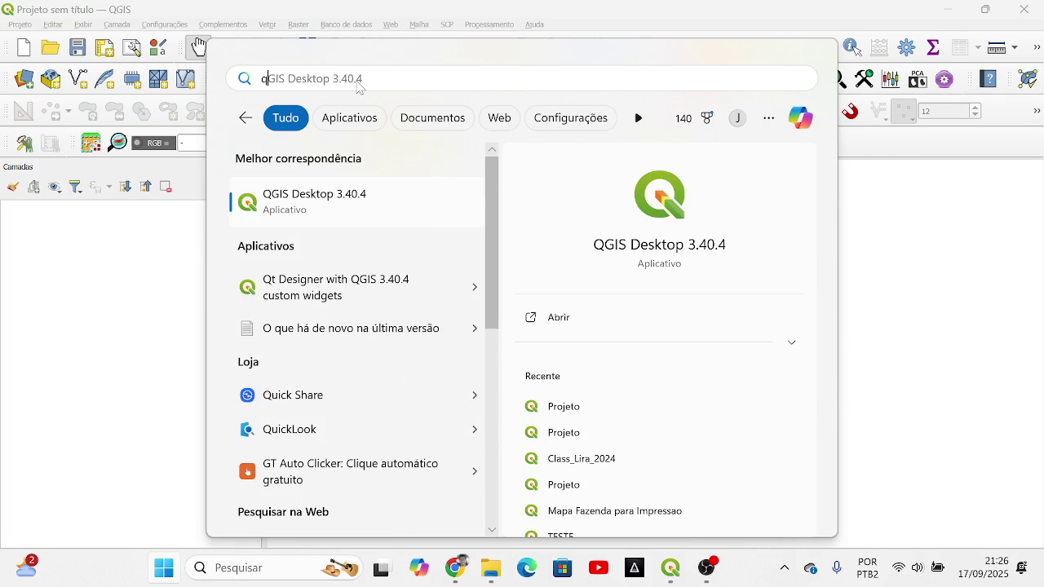
type("gis")
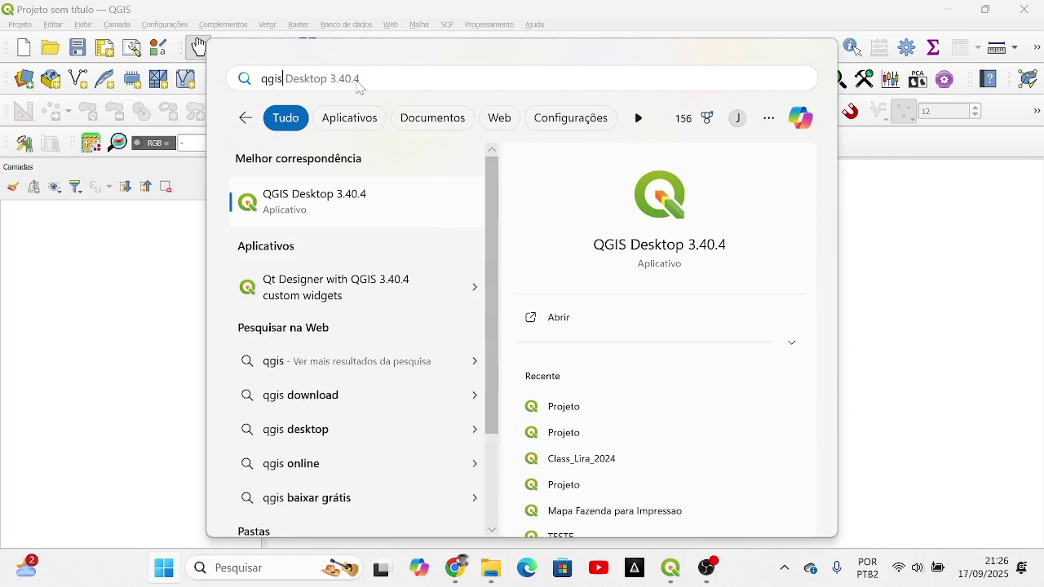
left_click(308, 204)
left_click(308, 204)
left_click(148, 384)
left_click(245, 566)
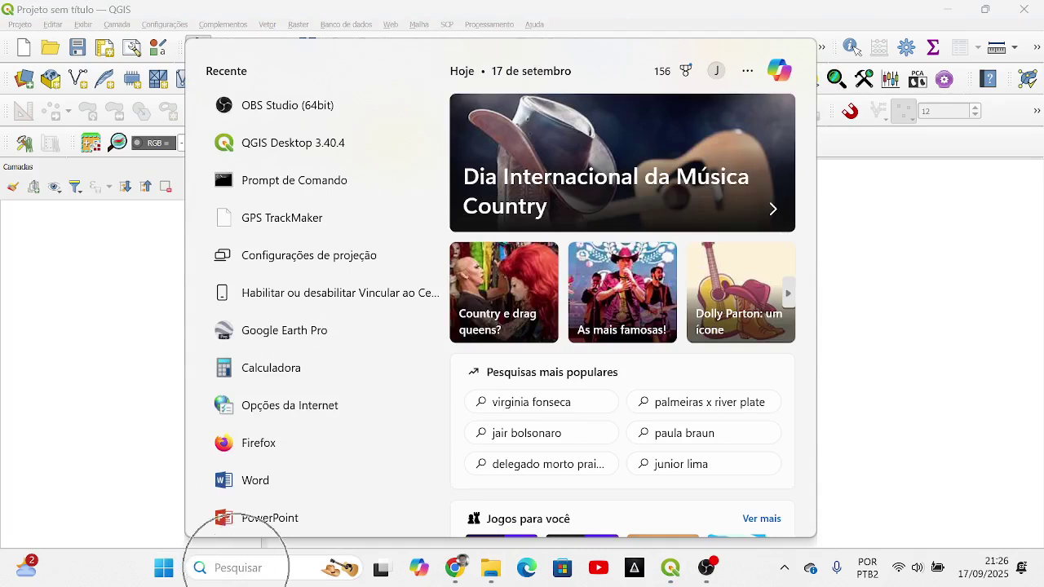
type("qgis")
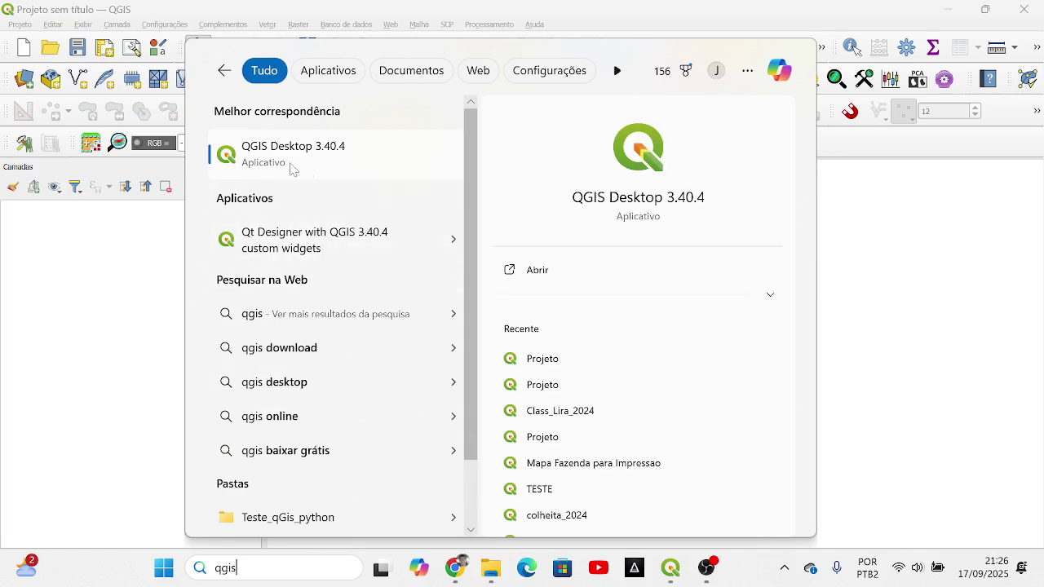
left_click(326, 154)
left_click(164, 579)
type("dahsdkg")
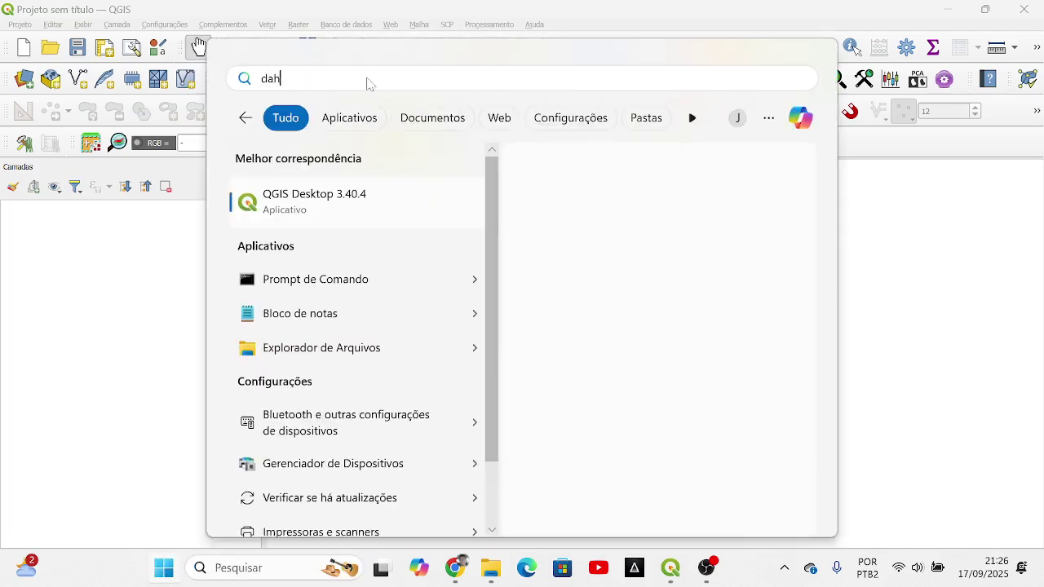
key("BackSpace")
key("BackSpace")
key("BackSpace")
key("BackSpace")
key("BackSpace")
key("BackSpace")
key("BackSpace")
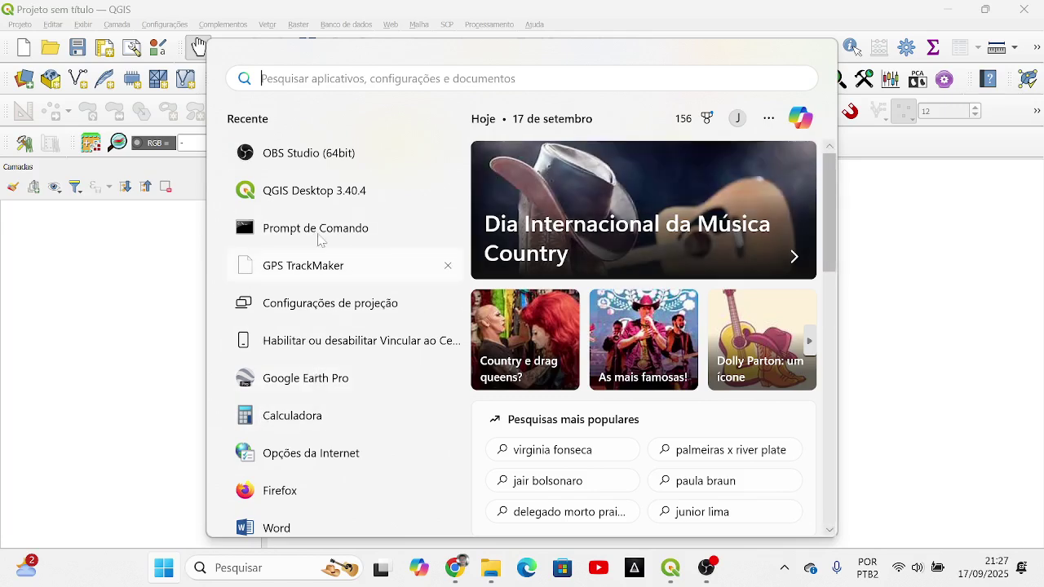
Step: Search Windows for "qgis" again, and return to the open untitled QGIS project
left_click(236, 567)
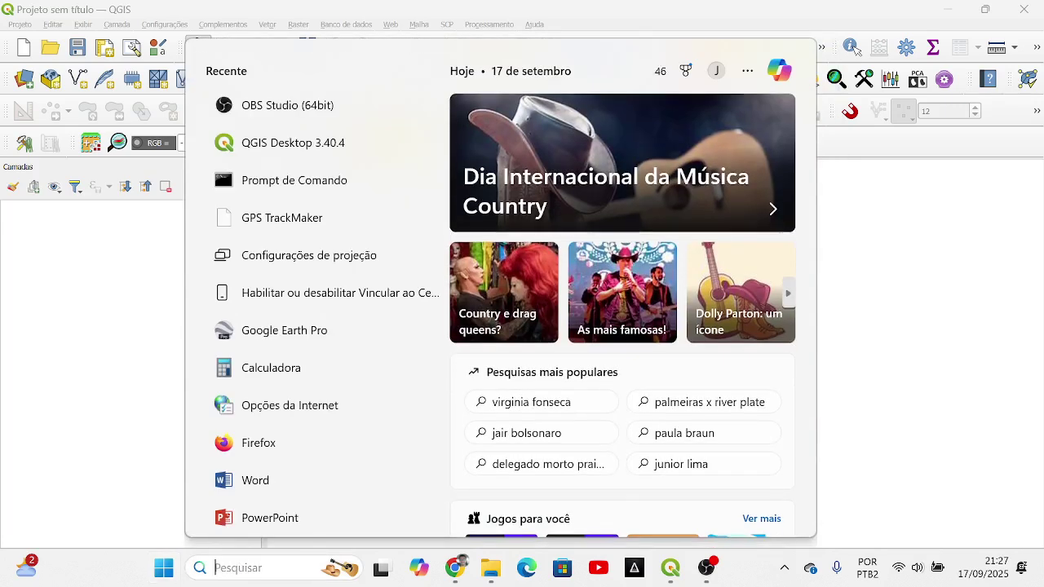
type("qgis")
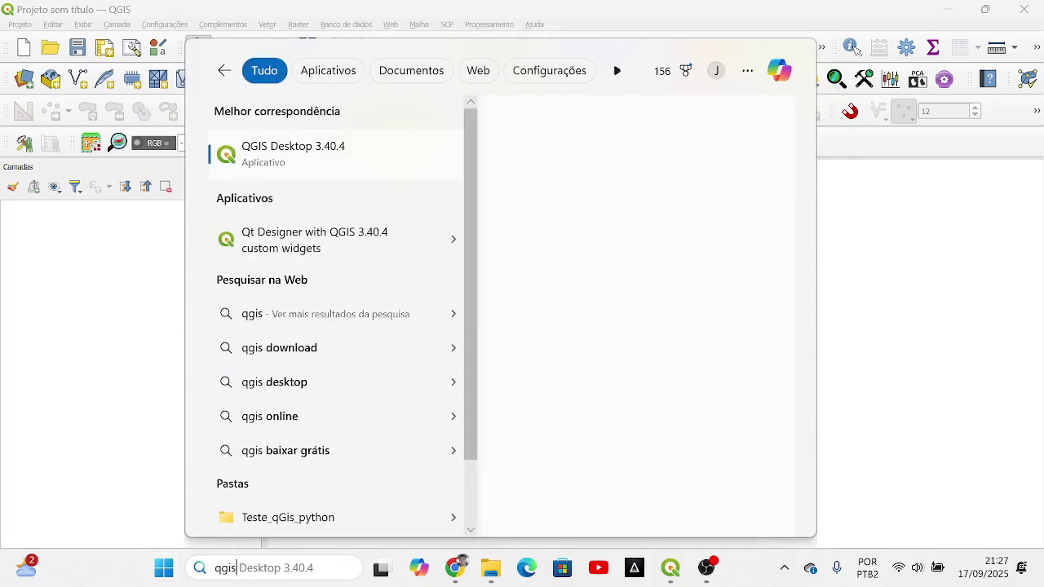
left_click(948, 8)
left_click(949, 8)
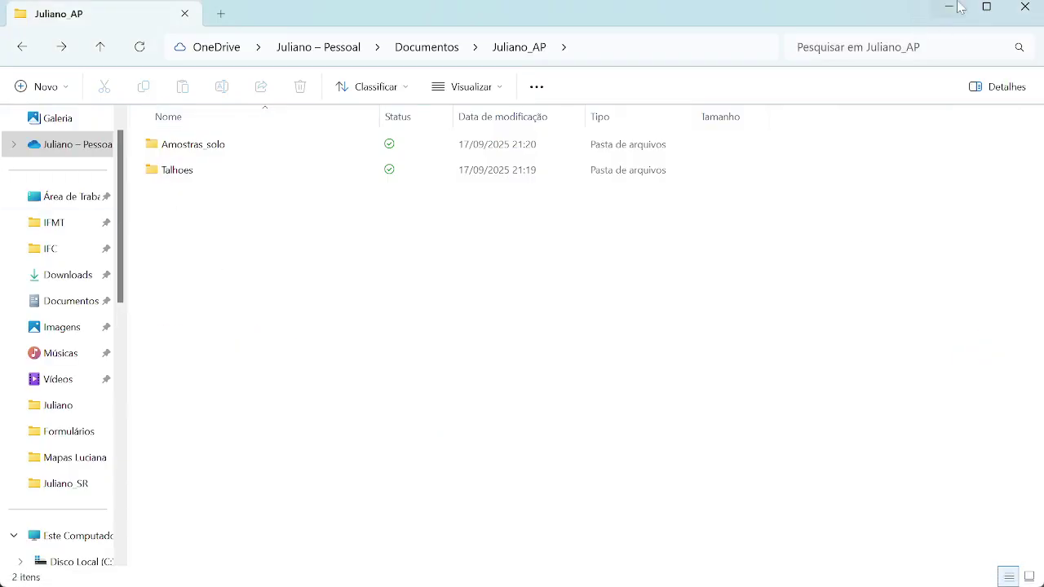
left_click(952, 8)
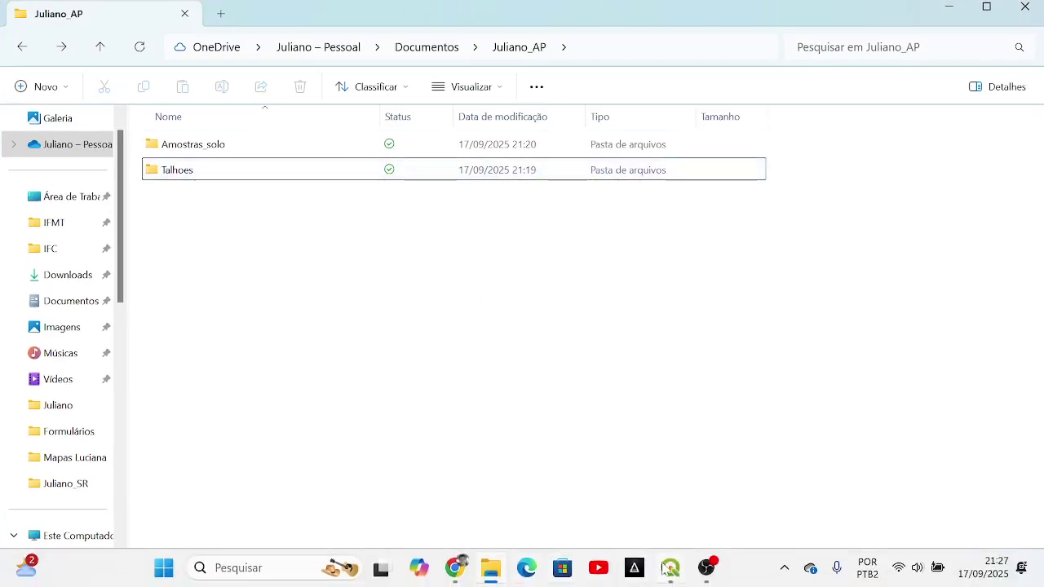
left_click(670, 567)
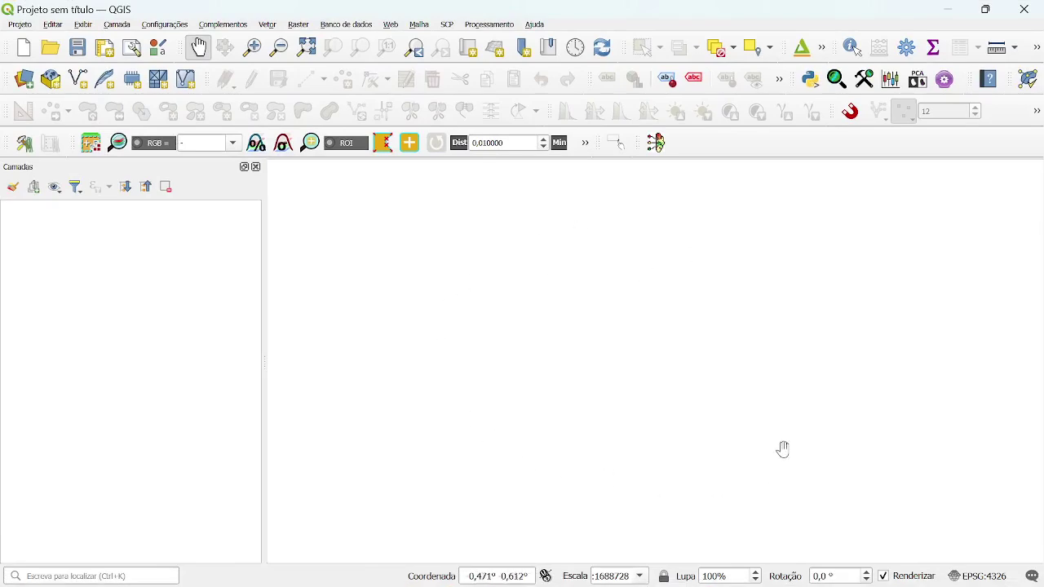
Step: Check in the list of available panels whether the Camadas panel is enabled
key("ctrl")
key("ctrl")
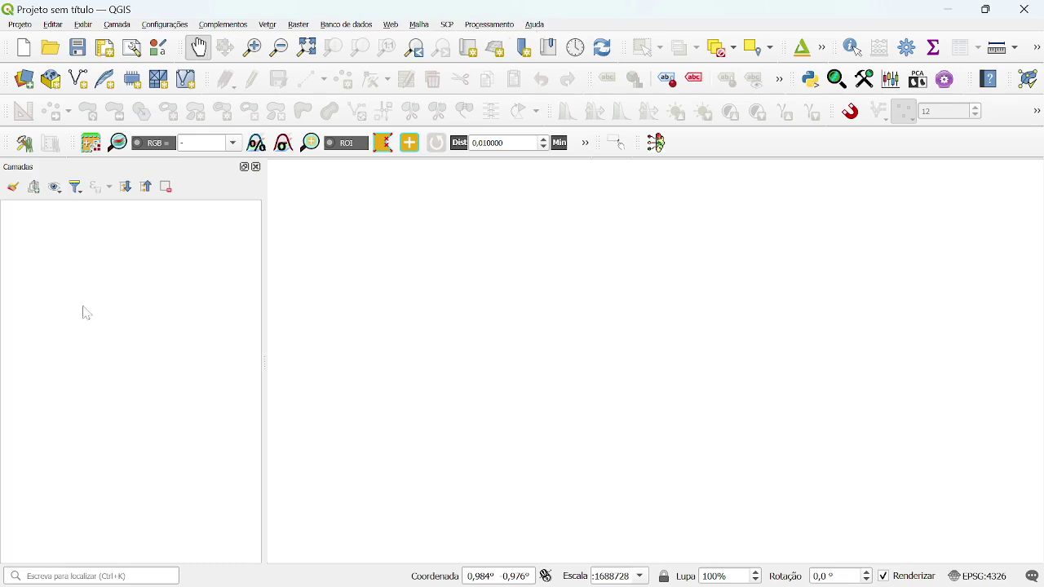
left_click_drag(114, 168, 61, 208)
left_click(83, 24)
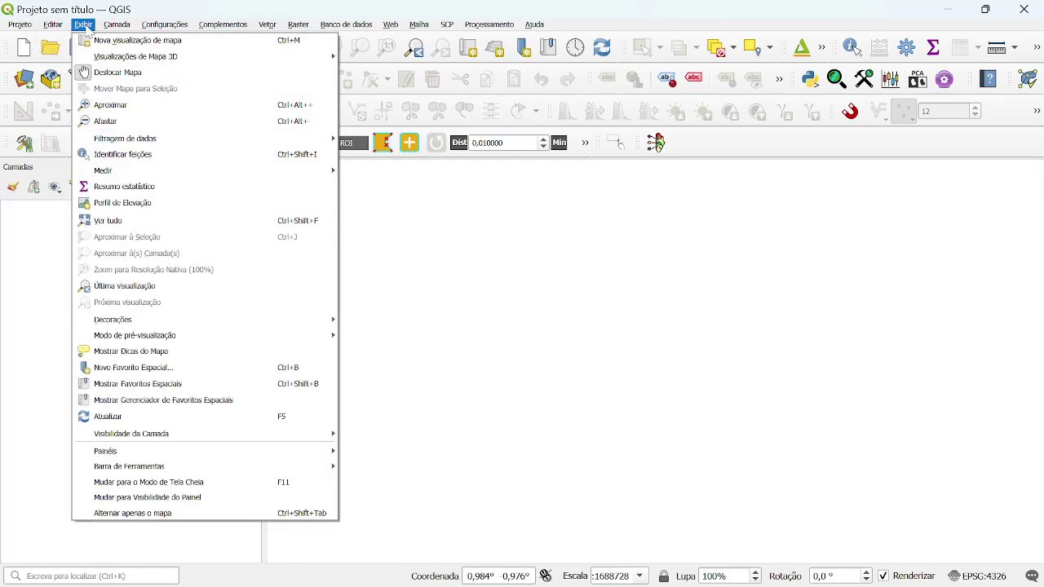
left_click(121, 454)
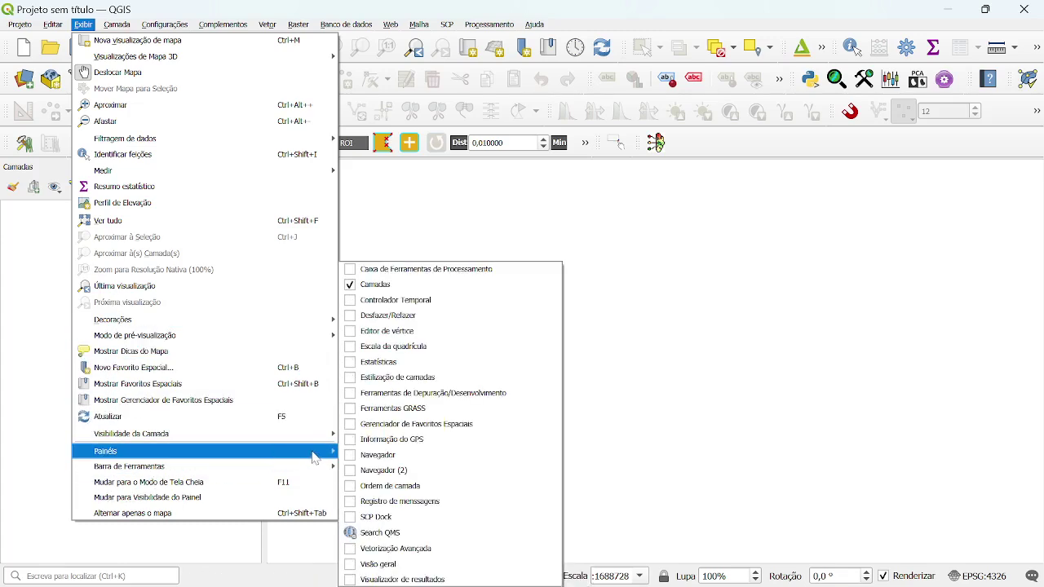
left_click(353, 285)
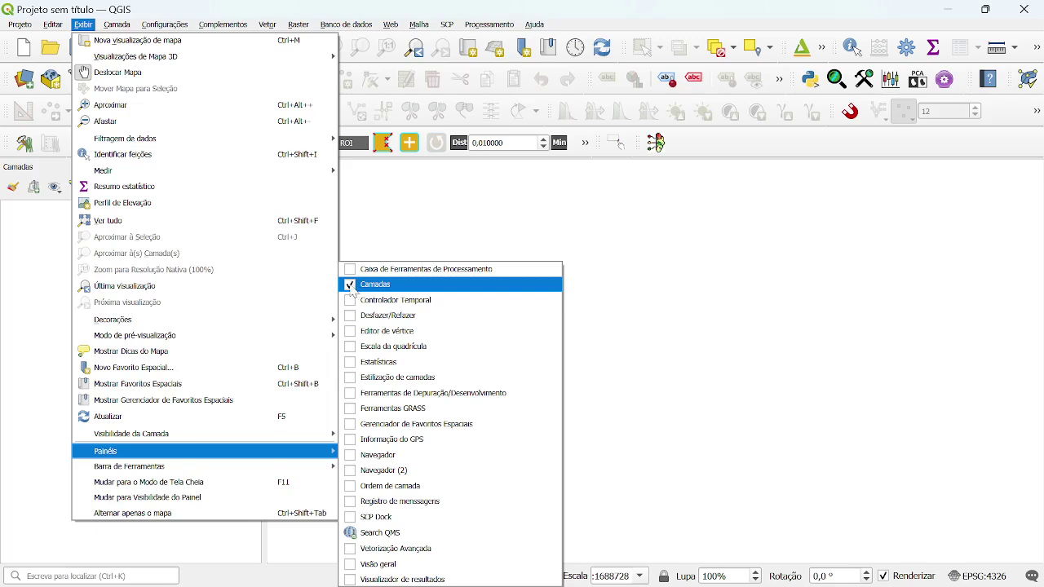
left_click(351, 287)
left_click(411, 224)
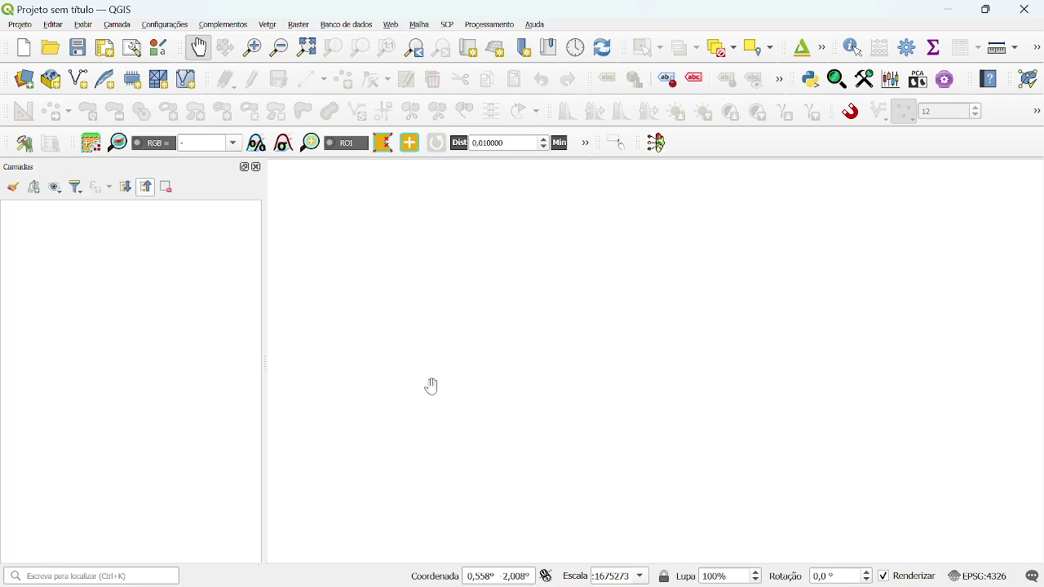
left_click(222, 26)
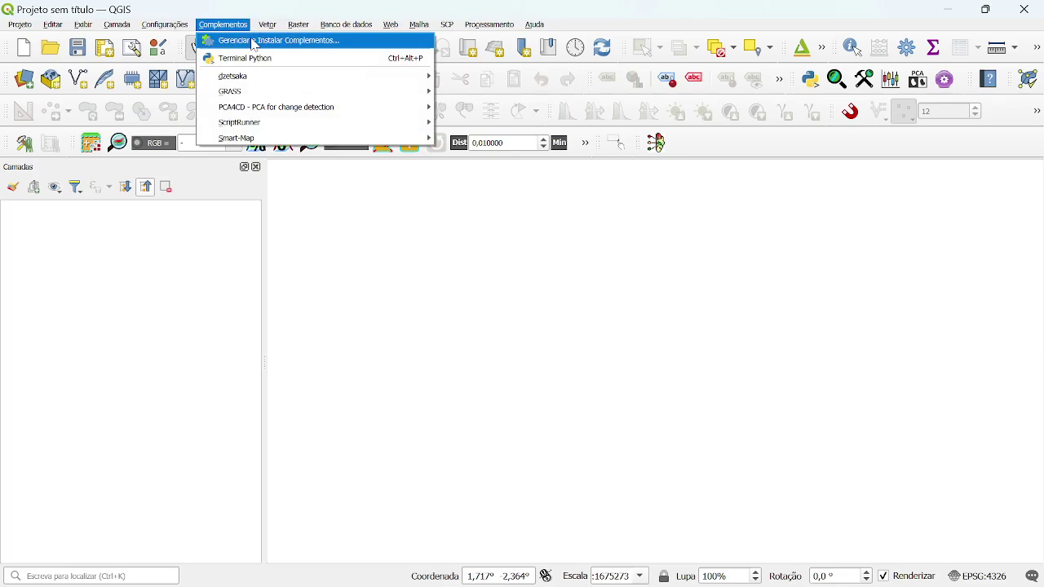
left_click(253, 45)
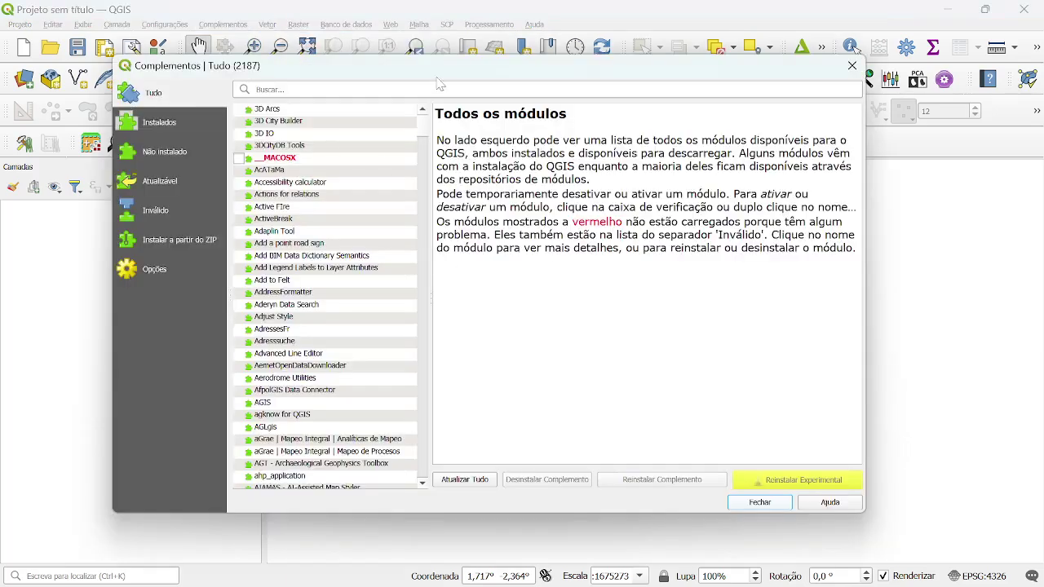
left_click(851, 66)
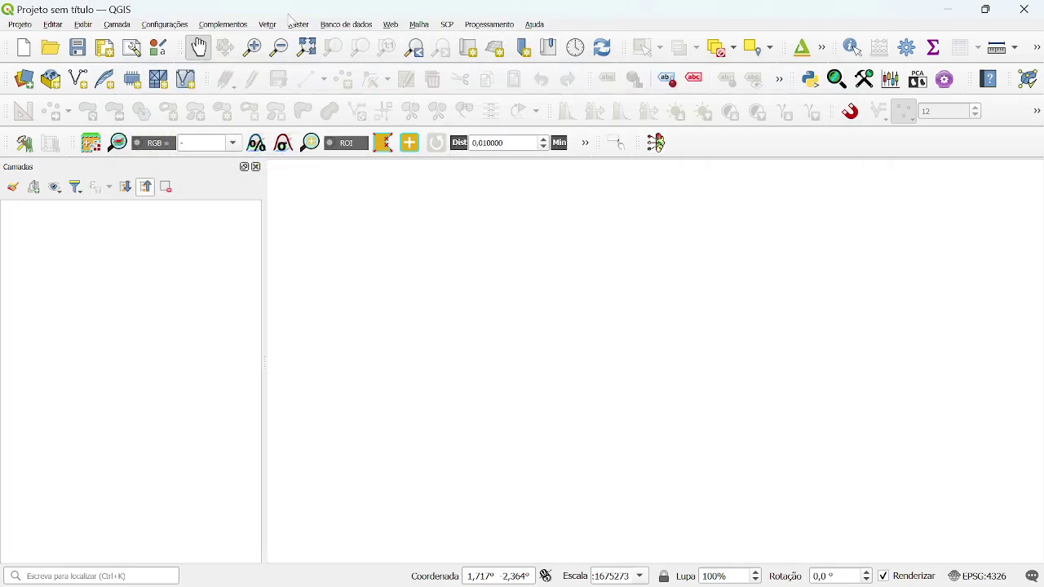
Step: Open the plugin manager, view the installed plugins, and return to the list of all plugins
left_click(223, 23)
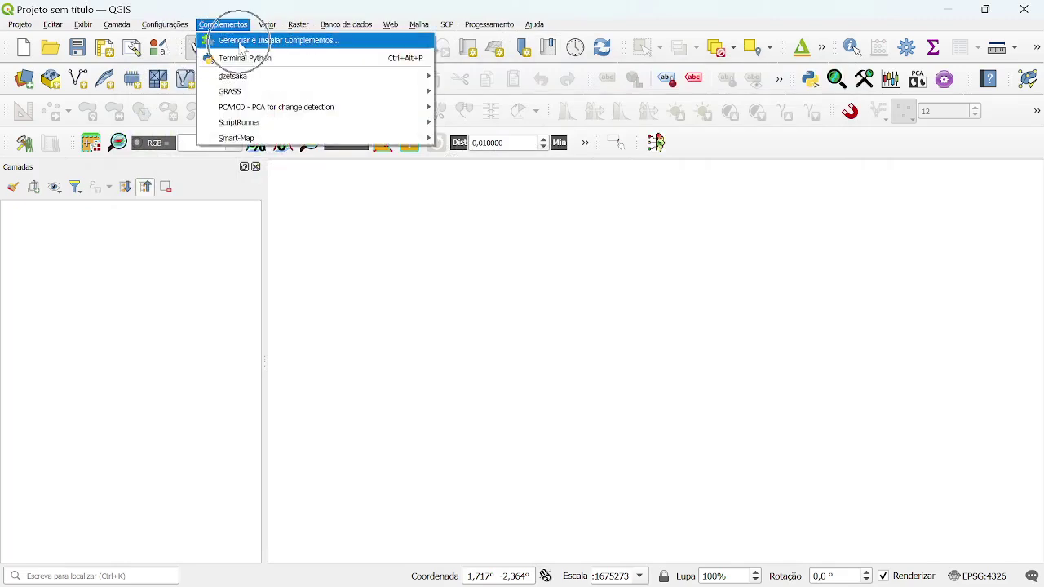
left_click(242, 43)
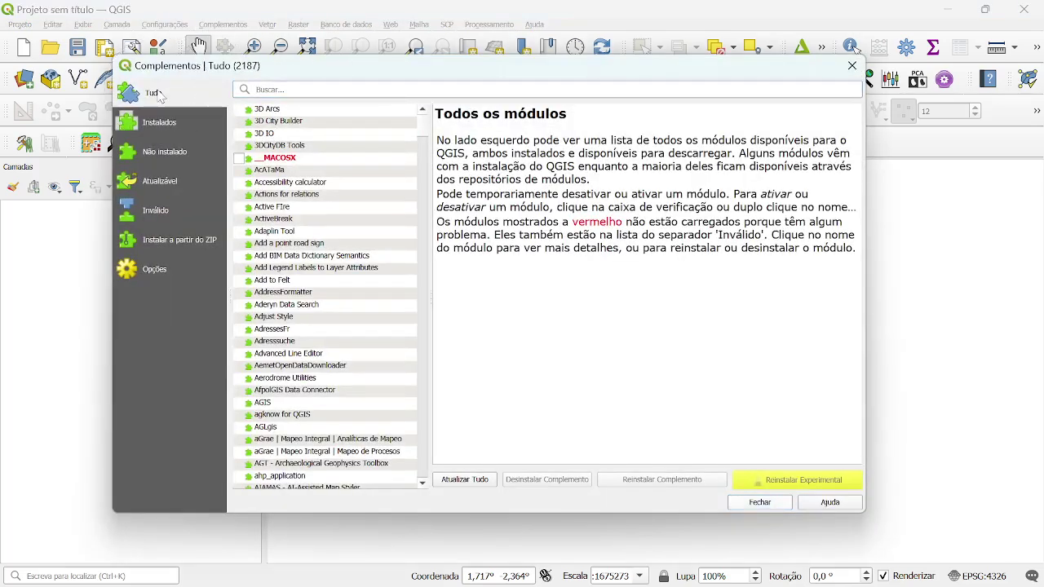
left_click(166, 129)
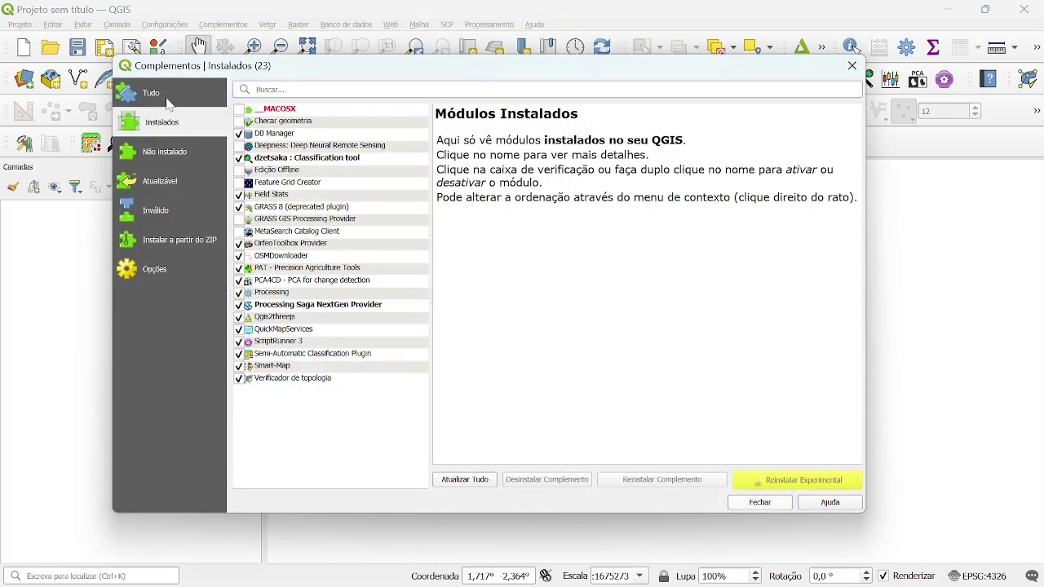
left_click(170, 103)
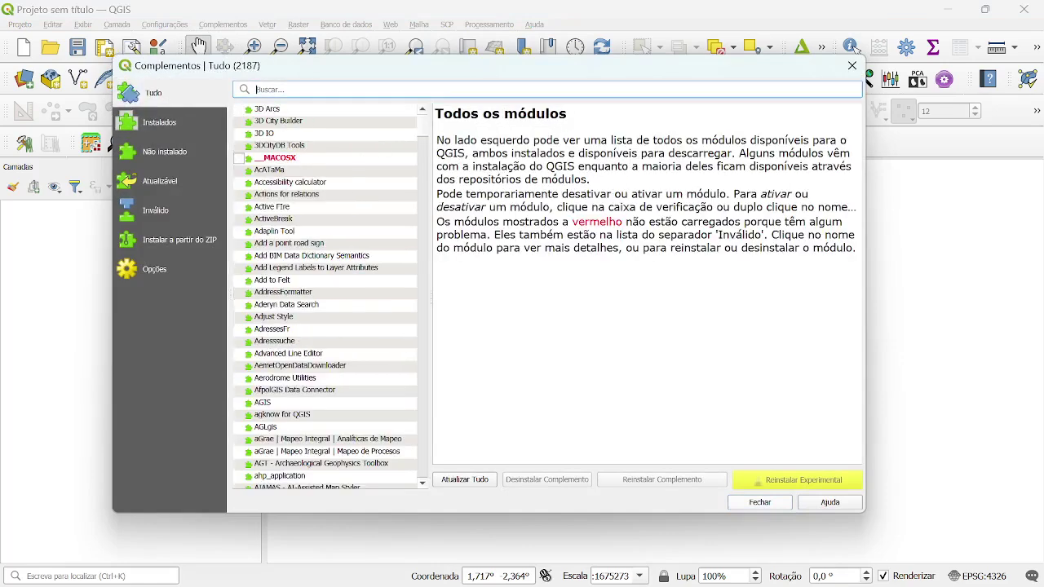
Step: Search all plugins for "quickmap", review the QuickMapServices details, and close the plugin manager
type("quic")
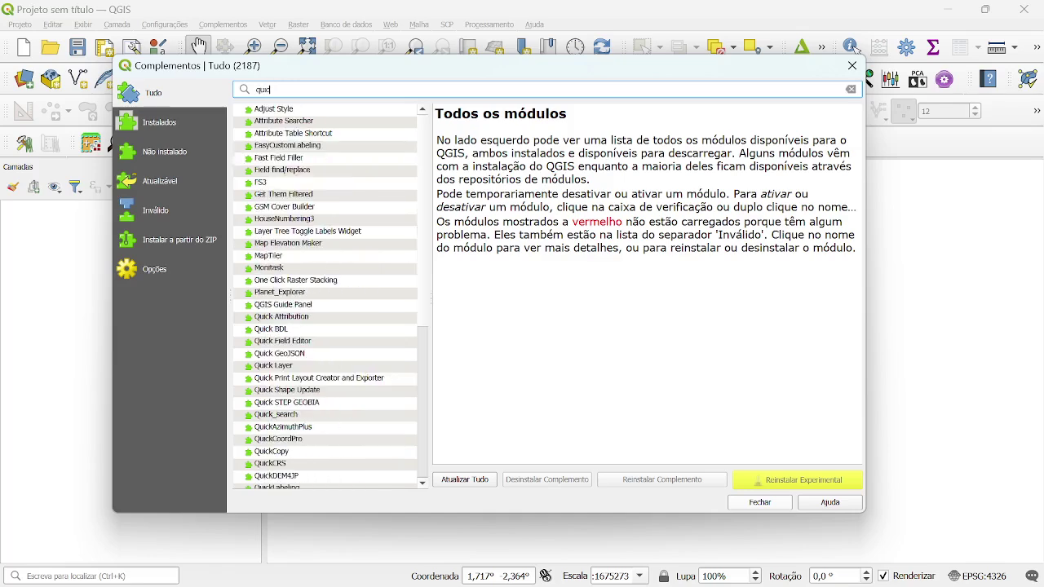
type("kmaps")
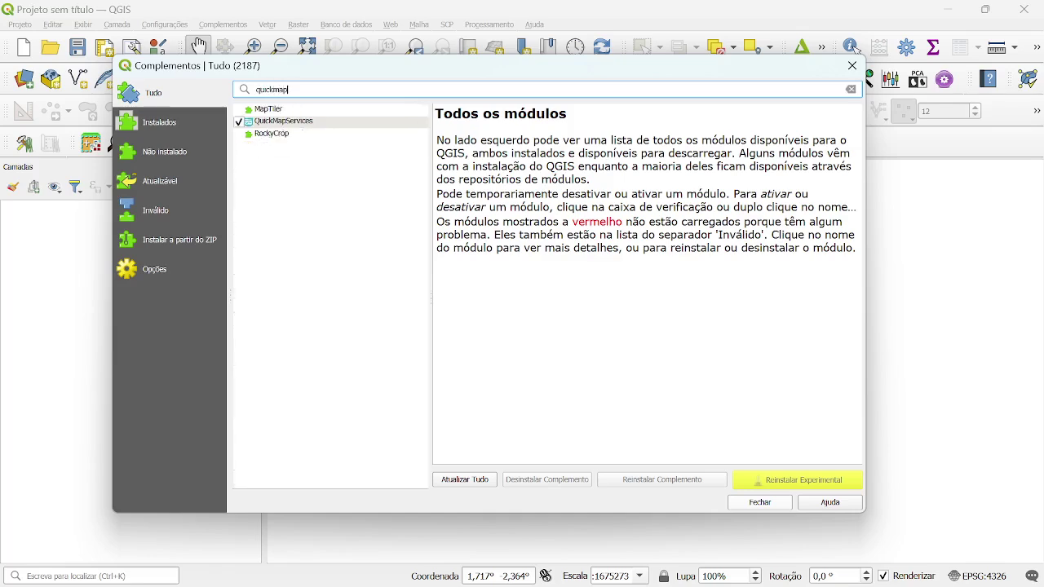
left_click(300, 124)
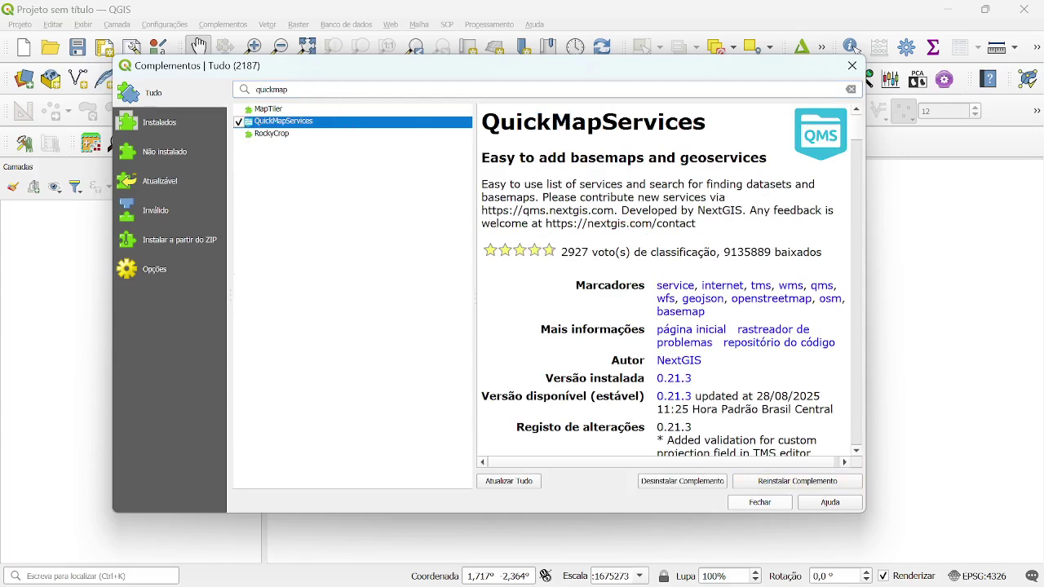
left_click_drag(482, 122, 706, 122)
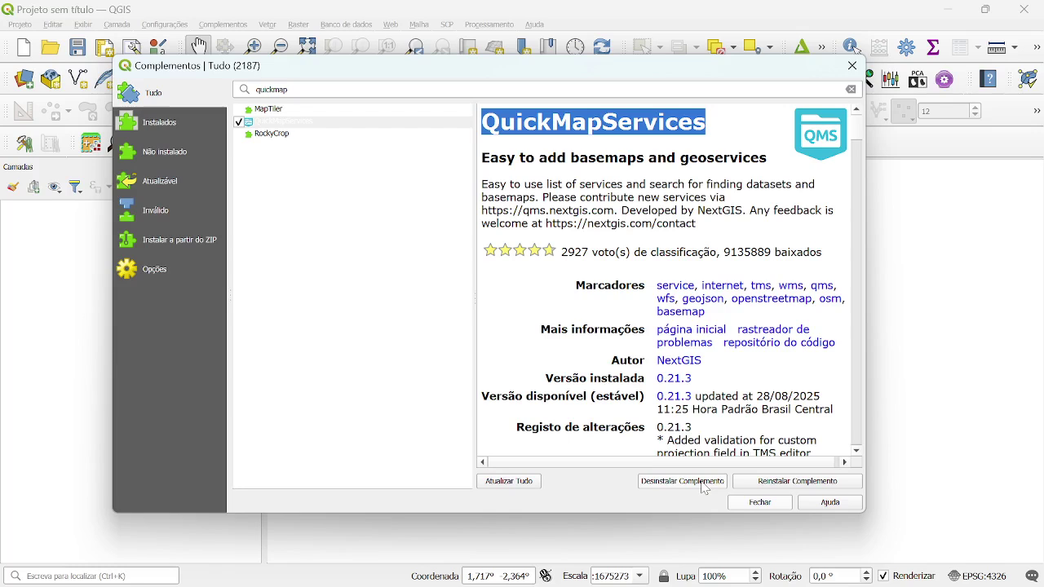
key("ctrl")
key("ctrl")
key("ctrl")
left_click(760, 503)
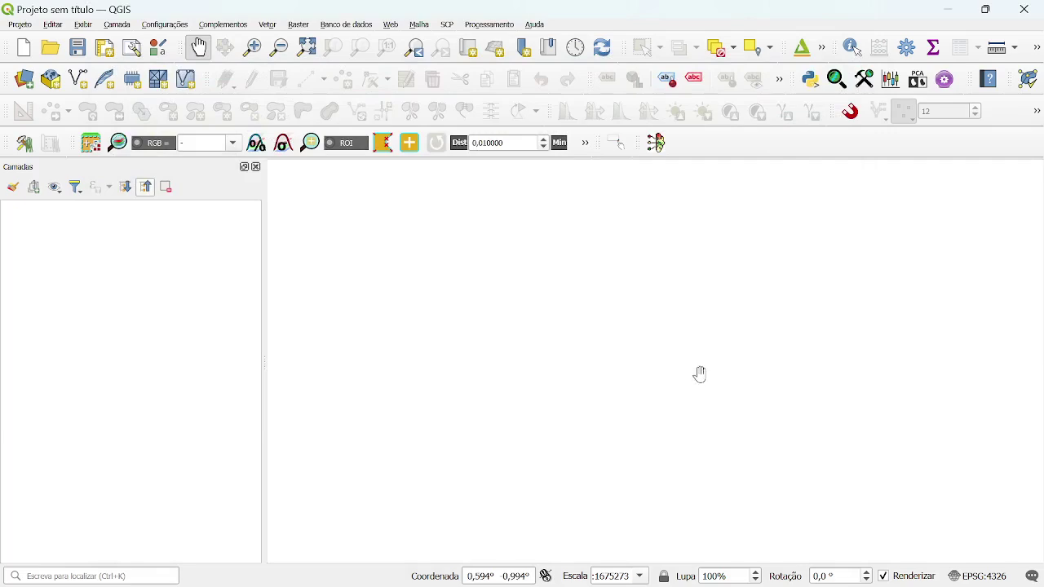
Step: Widen the web toolbar to expose the QuickMapServices tools and look through its basemap providers
left_click_drag(791, 47, 726, 50)
left_click(801, 57)
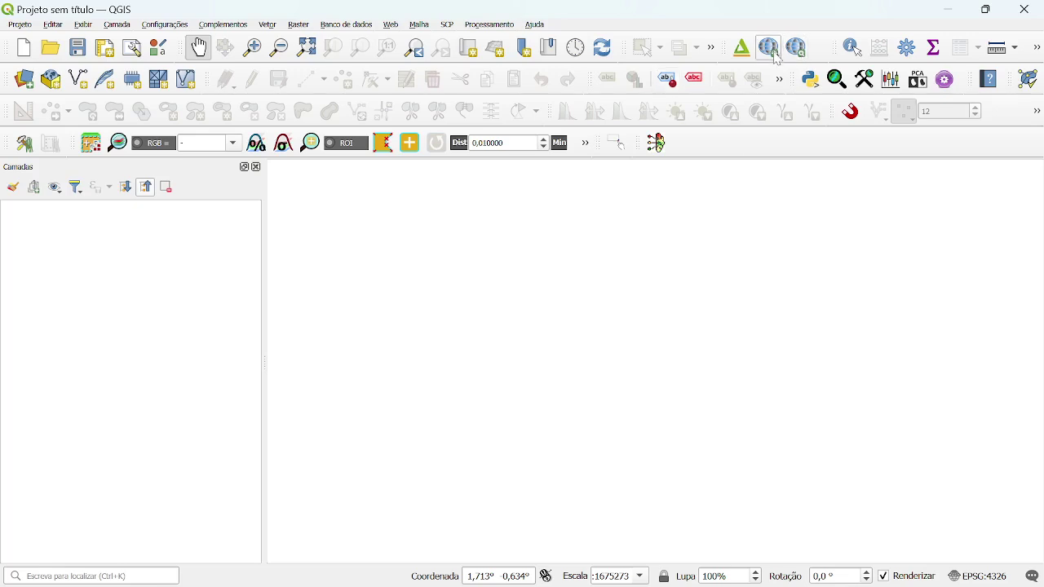
left_click(777, 58)
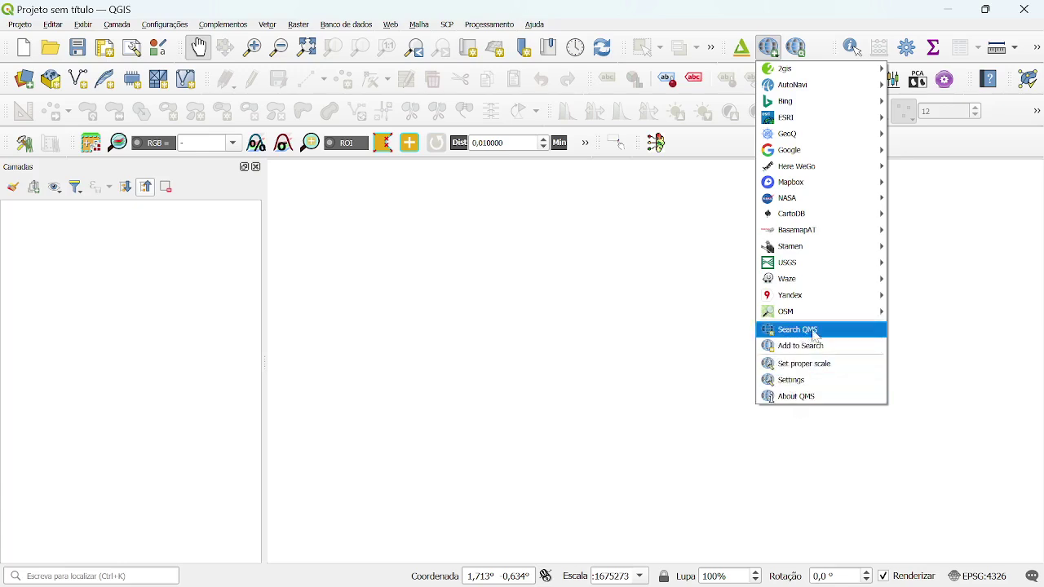
mouse_move(815, 317)
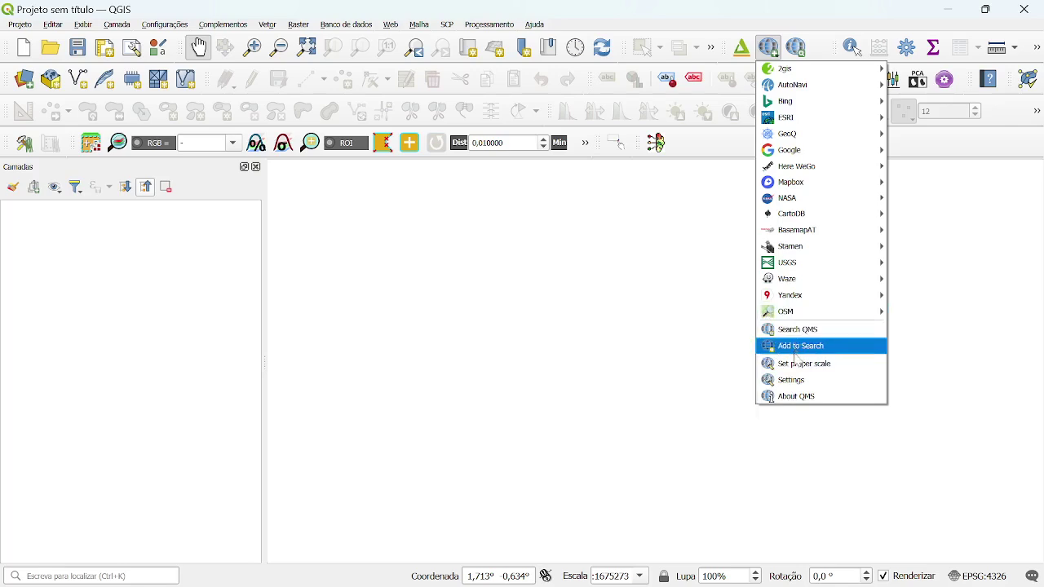
Step: Open Search QMS, search for "google sat", and add the Google Satellite basemap to the project
left_click(802, 57)
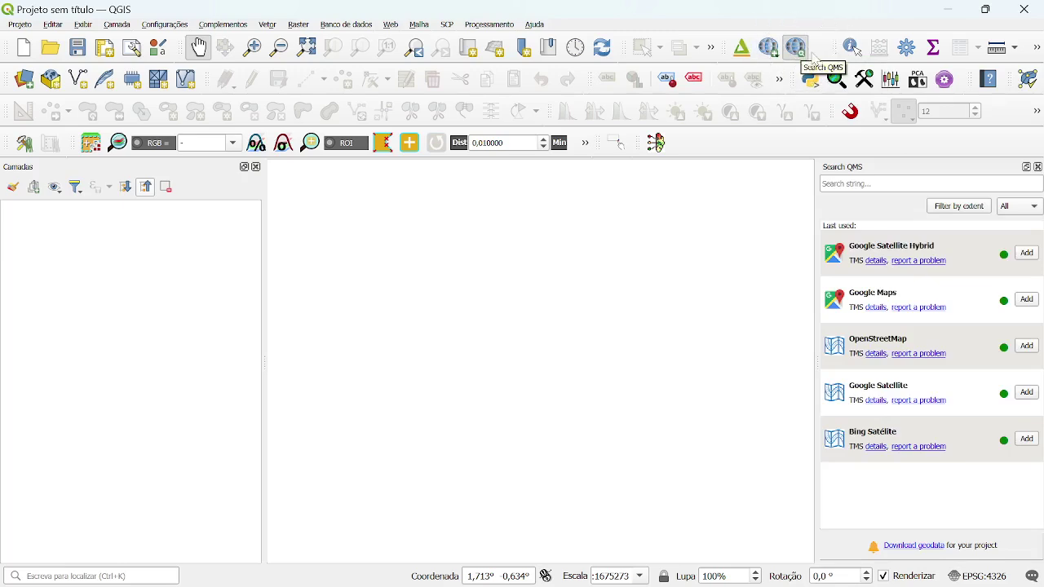
left_click_drag(859, 175, 1001, 174)
left_click(931, 183)
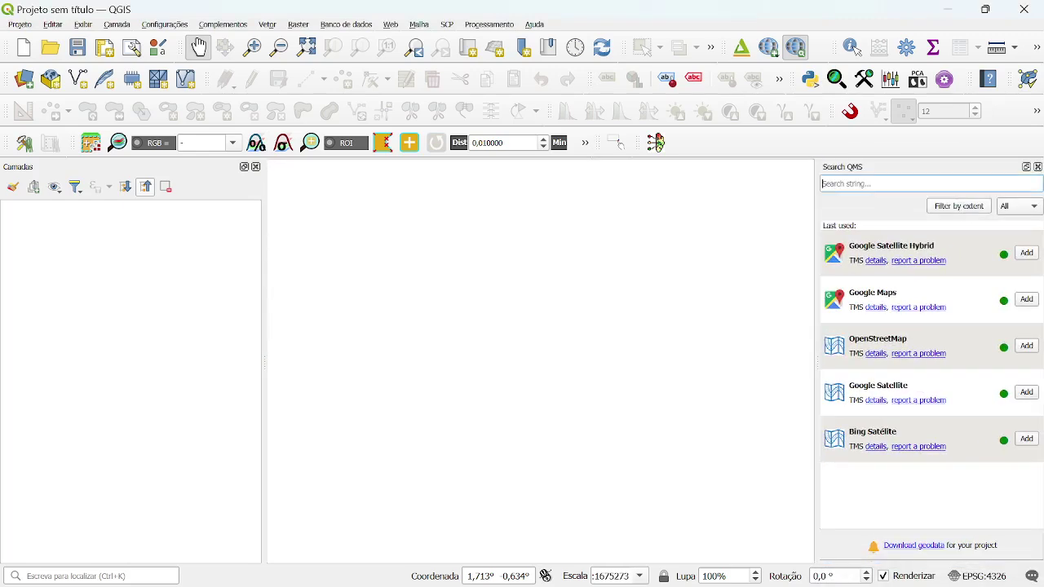
type("google sat")
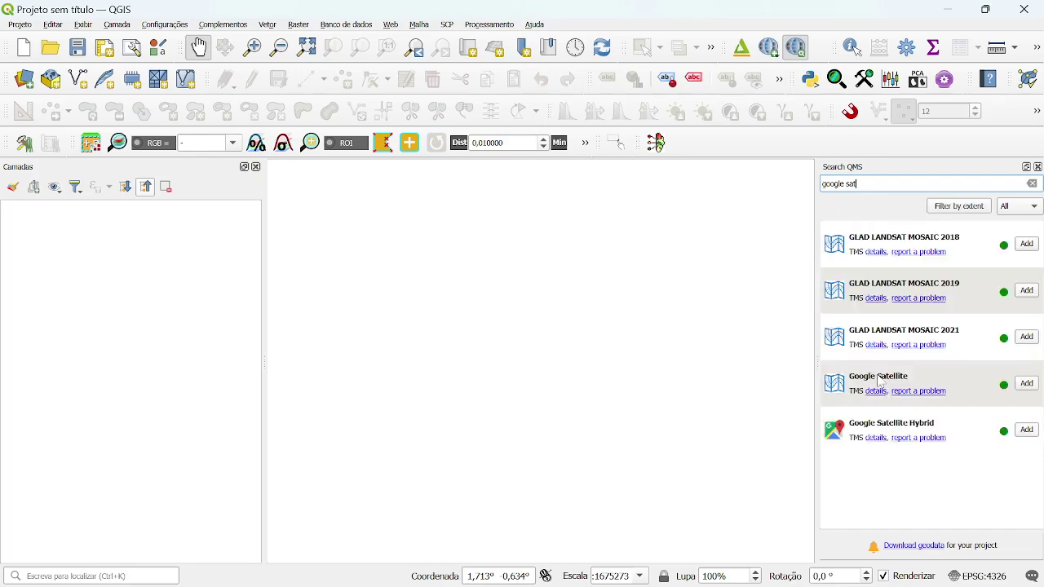
left_click(871, 381)
left_click(1027, 383)
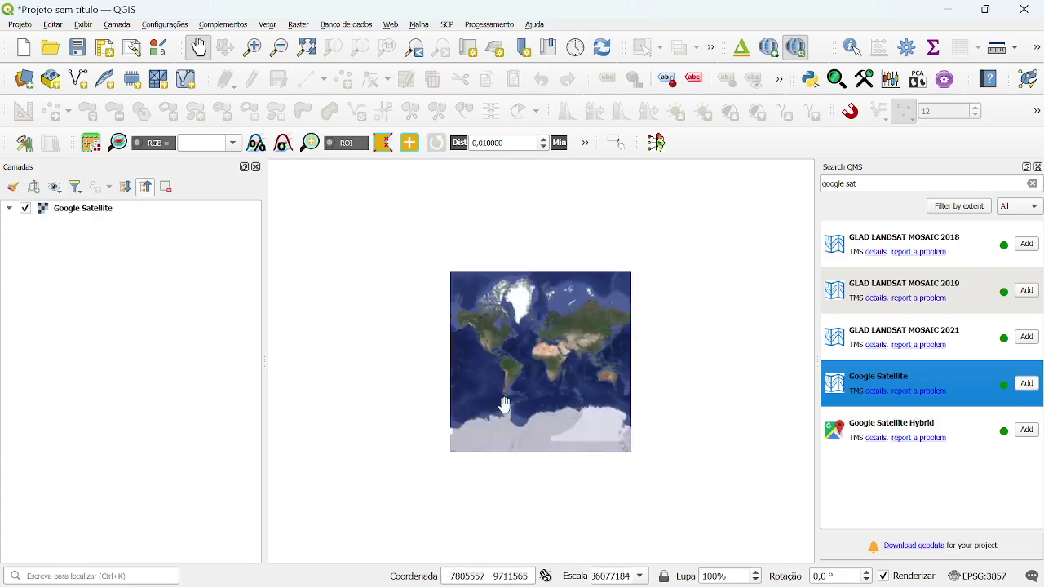
Step: Search QMS for "bing sat" and add the Bing Satelite basemap to the project
type("bing")
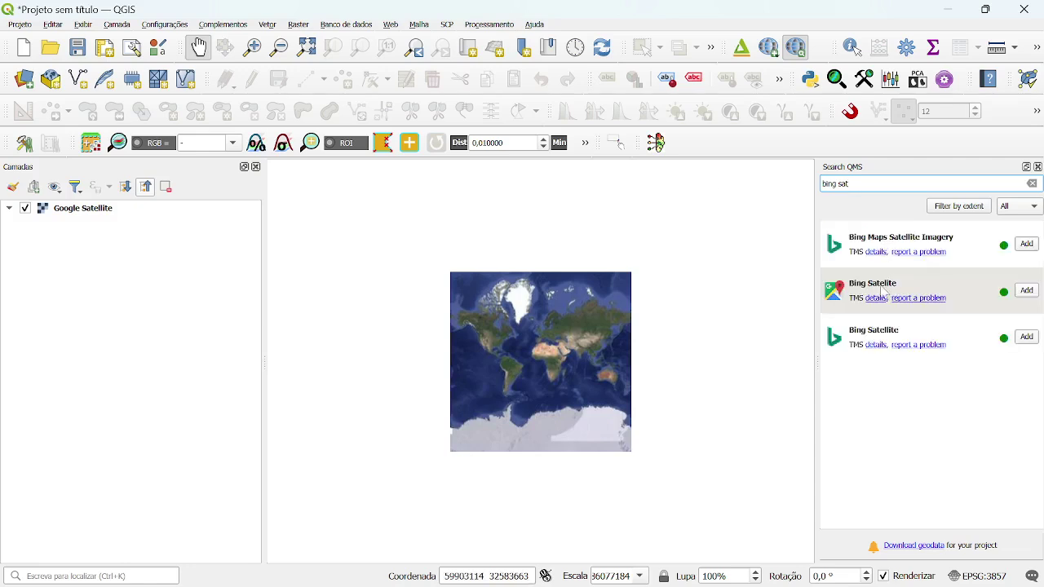
left_click(1026, 289)
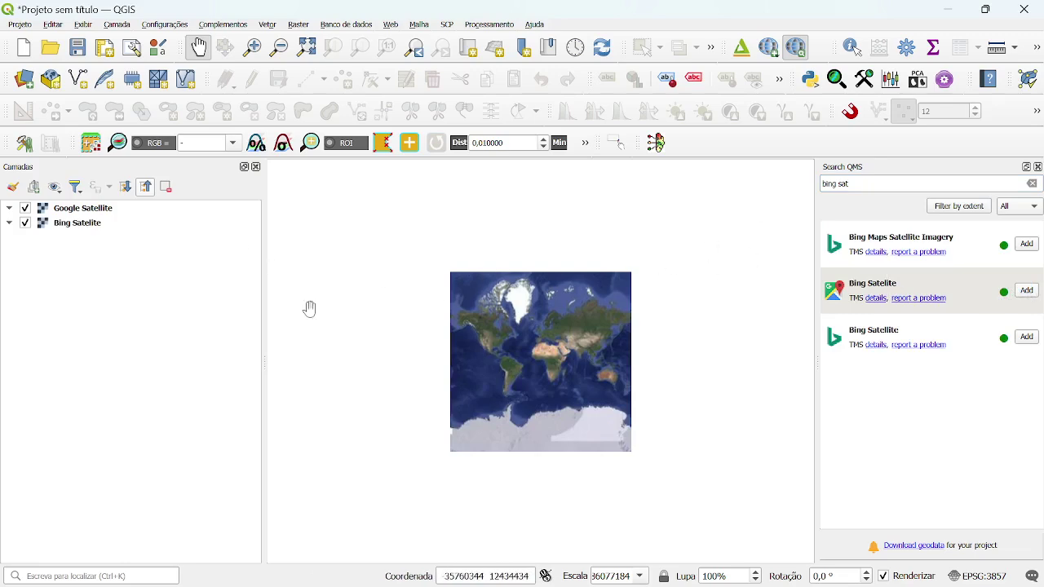
Step: Hide the Google Satellite layer and zoom the map to the Bing Satelite layer
left_click(23, 220)
left_click(26, 209)
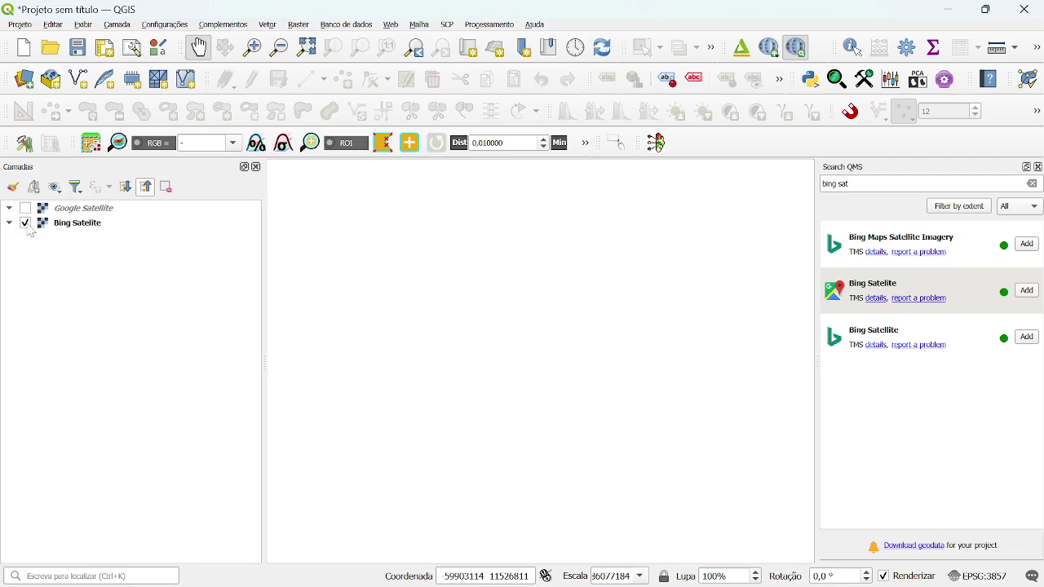
right_click(83, 225)
left_click(118, 230)
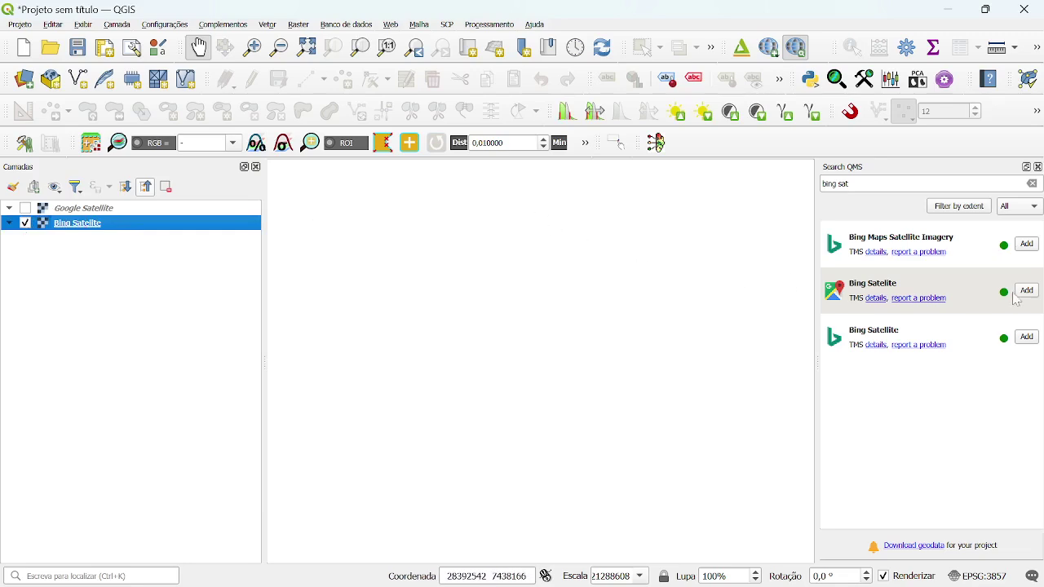
Step: Add the Bing Satellite basemap from the "bing sat" search results and zoom the map to that layer
left_click(1029, 336)
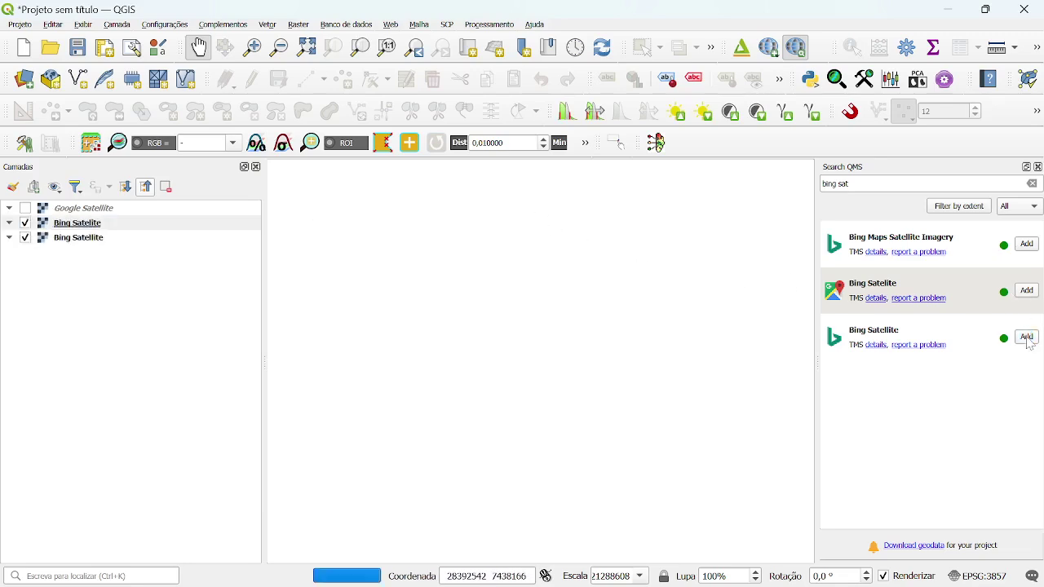
right_click(72, 239)
left_click(126, 247)
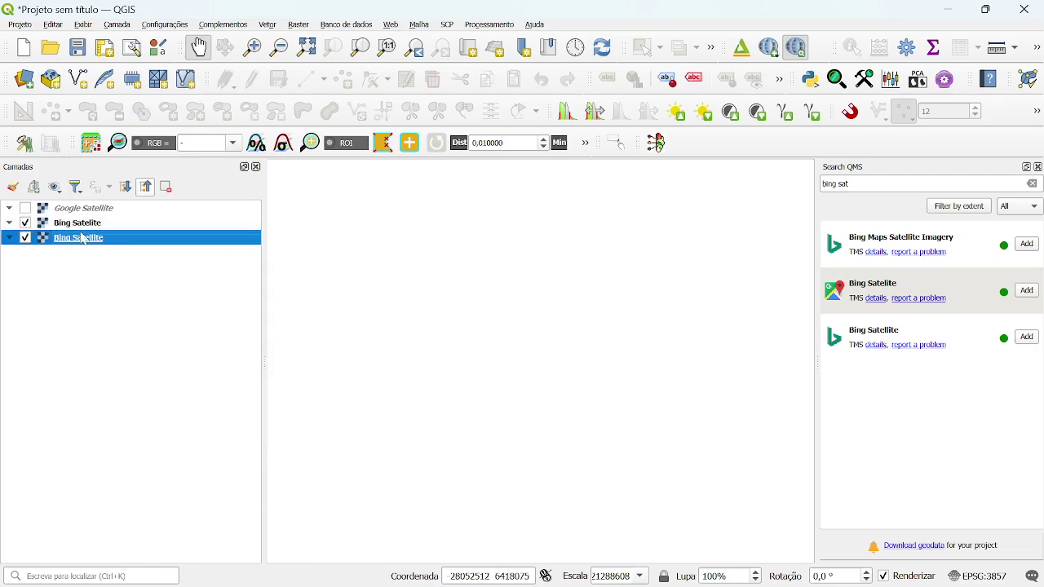
Step: Show only the Bing Satelite layer and zoom to it, and turn the Bing Satellite and Google Satellite layers back on
left_click(25, 223)
left_click(25, 237)
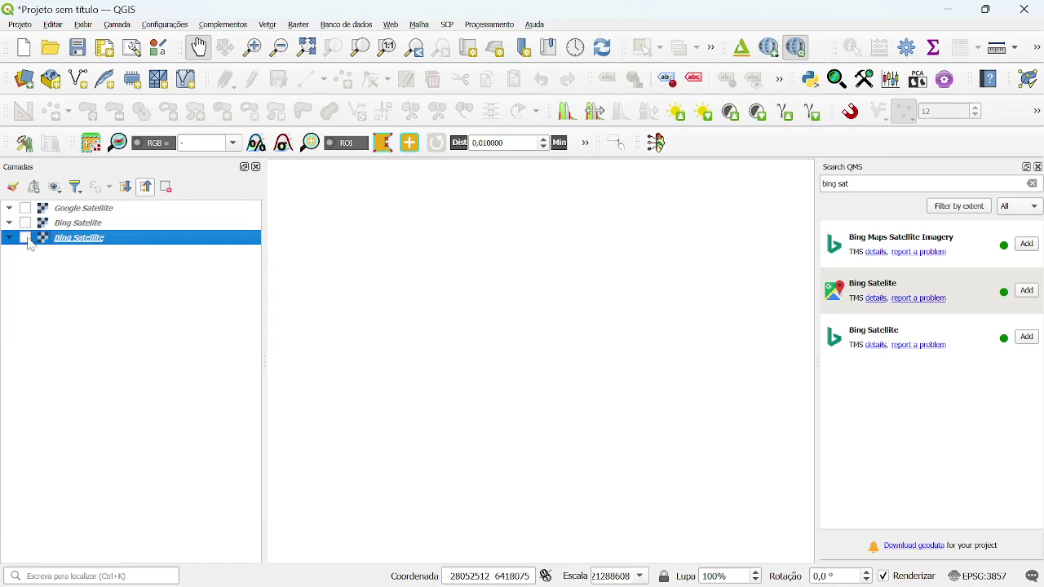
left_click(29, 225)
left_click(25, 222)
right_click(76, 223)
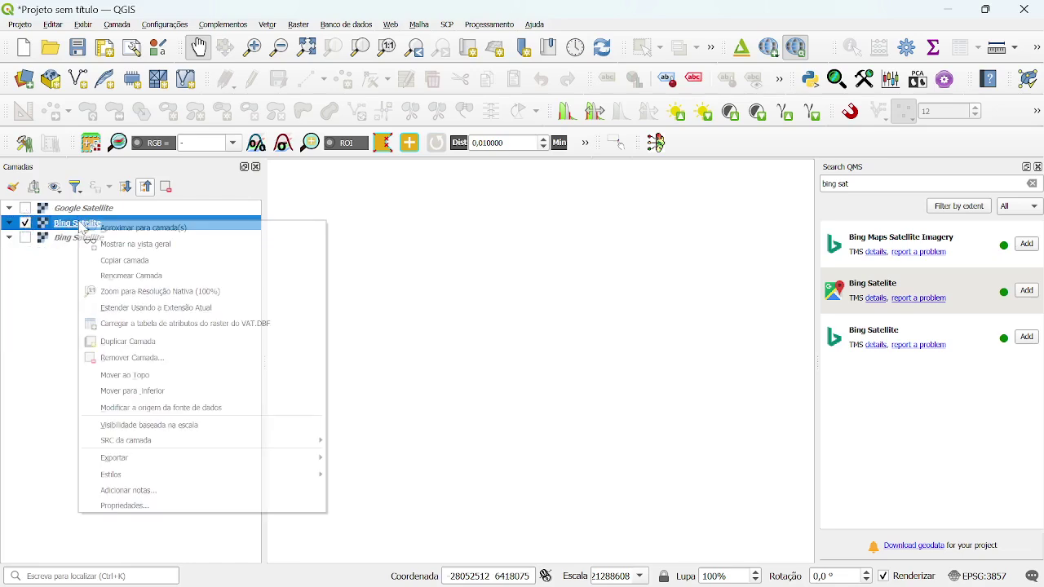
left_click(134, 231)
left_click(25, 238)
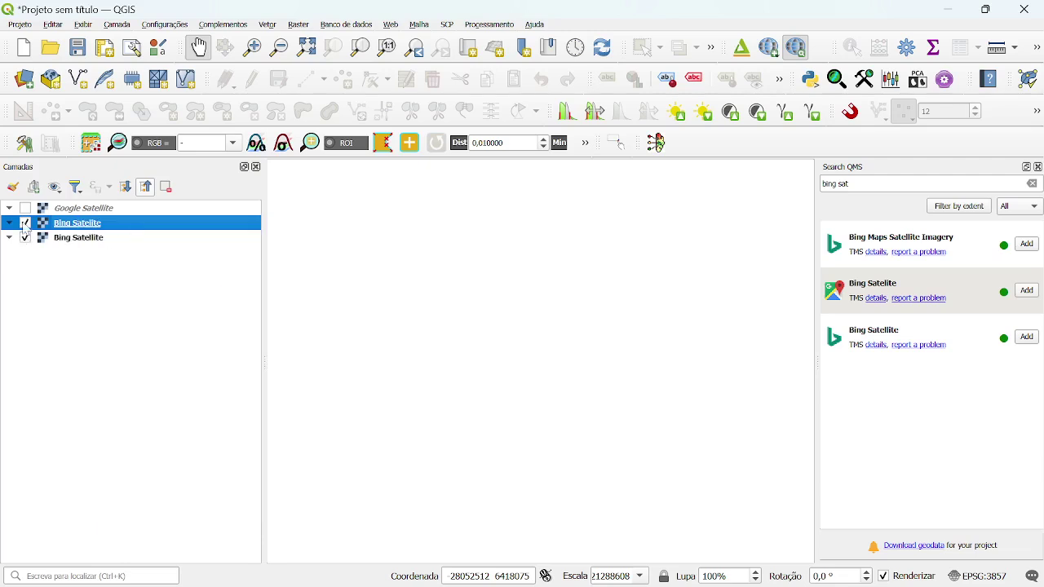
left_click(25, 208)
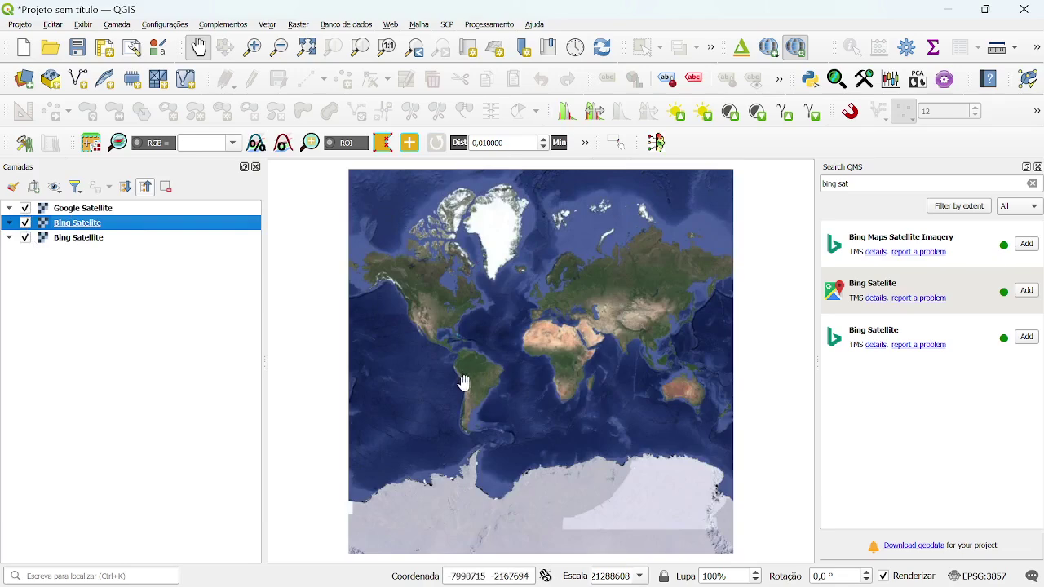
Step: Explore South America on the satellite basemap at several scales, from the whole continent down to central Brazil
scroll(481, 375, "up", 1)
scroll(484, 373, "up", 3)
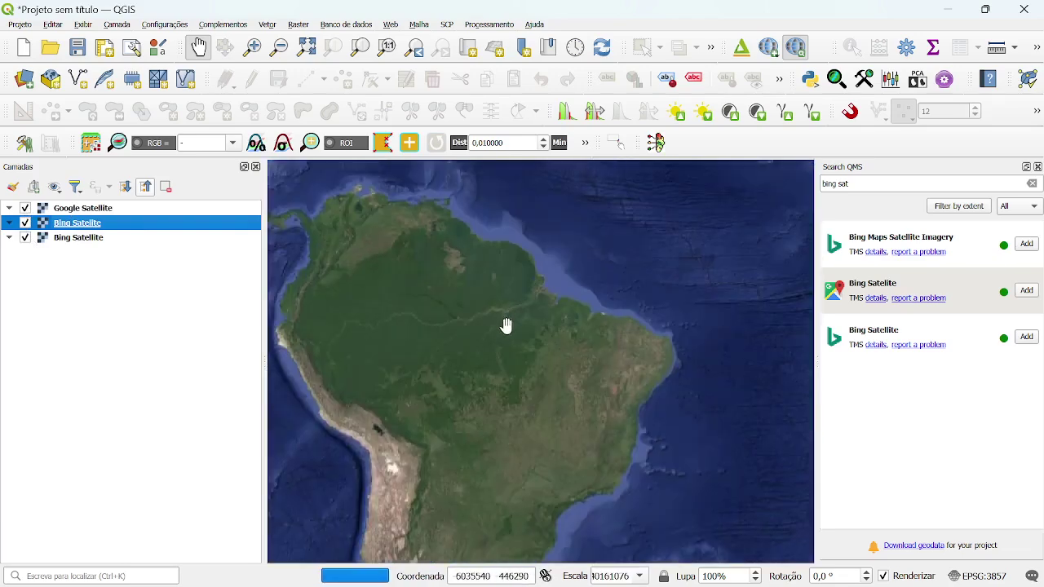
scroll(511, 326, "down", 5)
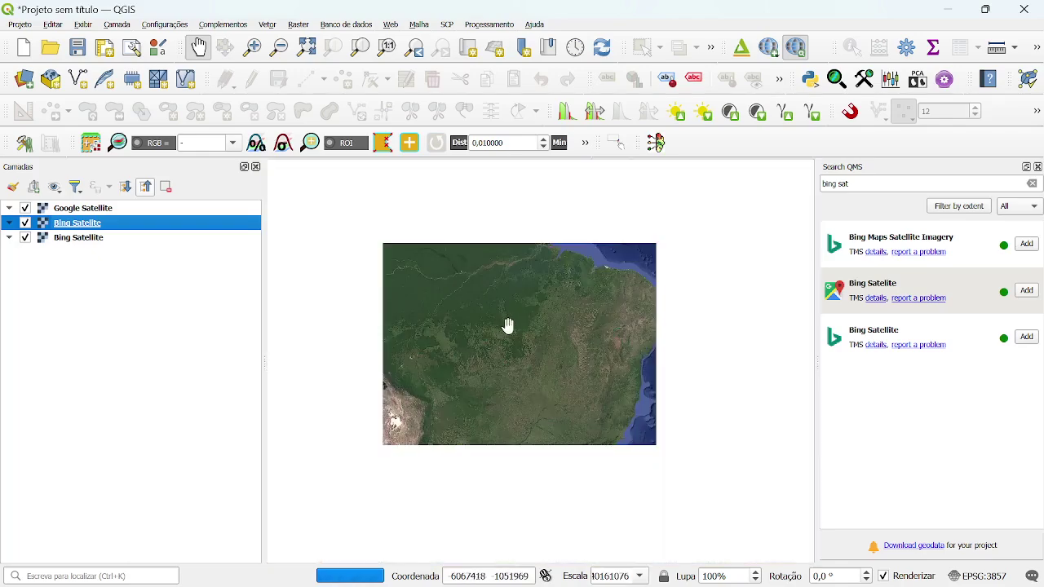
scroll(531, 368, "up", 2)
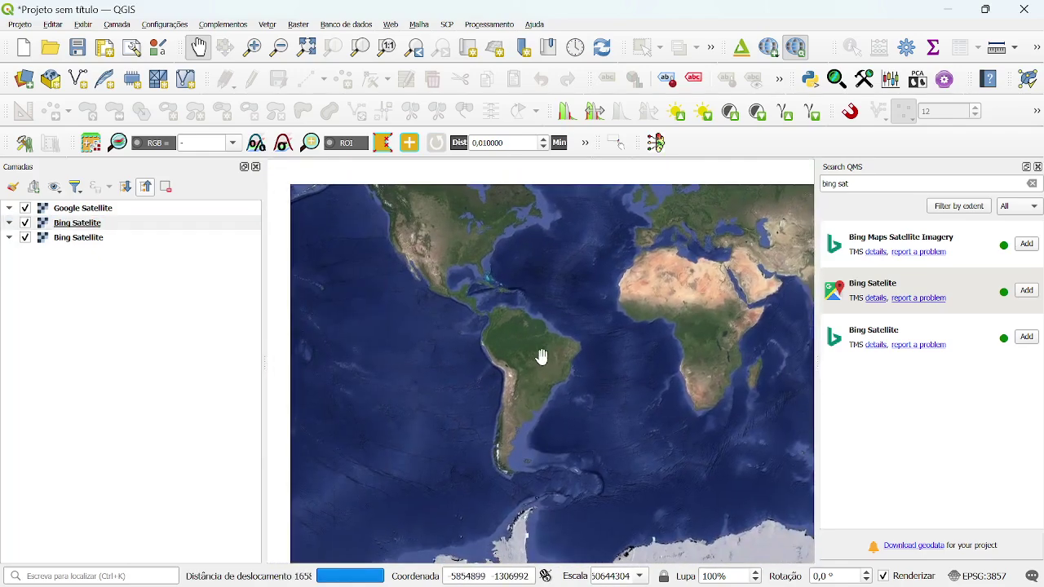
scroll(555, 372, "up", 2)
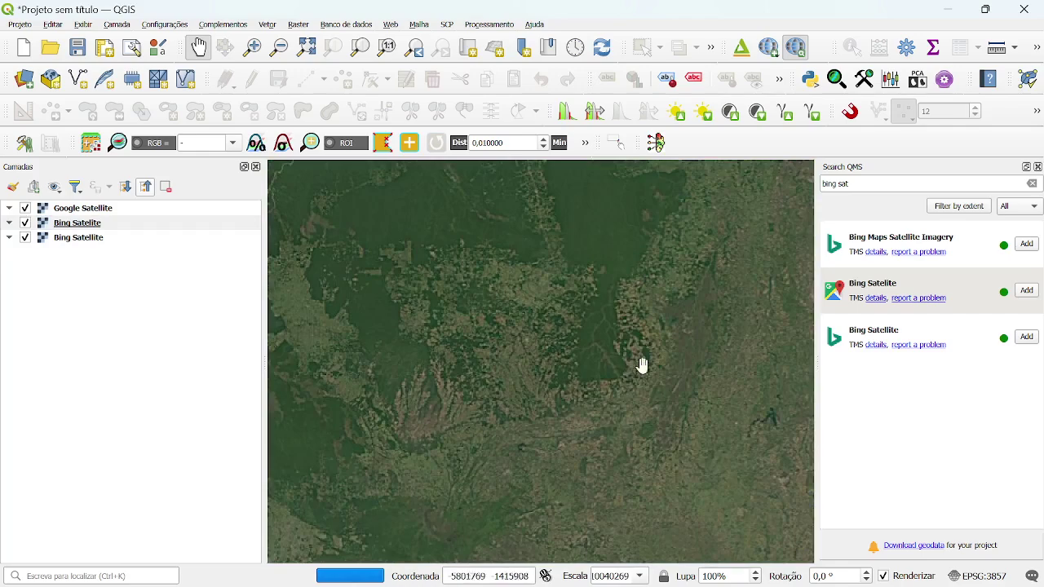
scroll(570, 376, "up", 1)
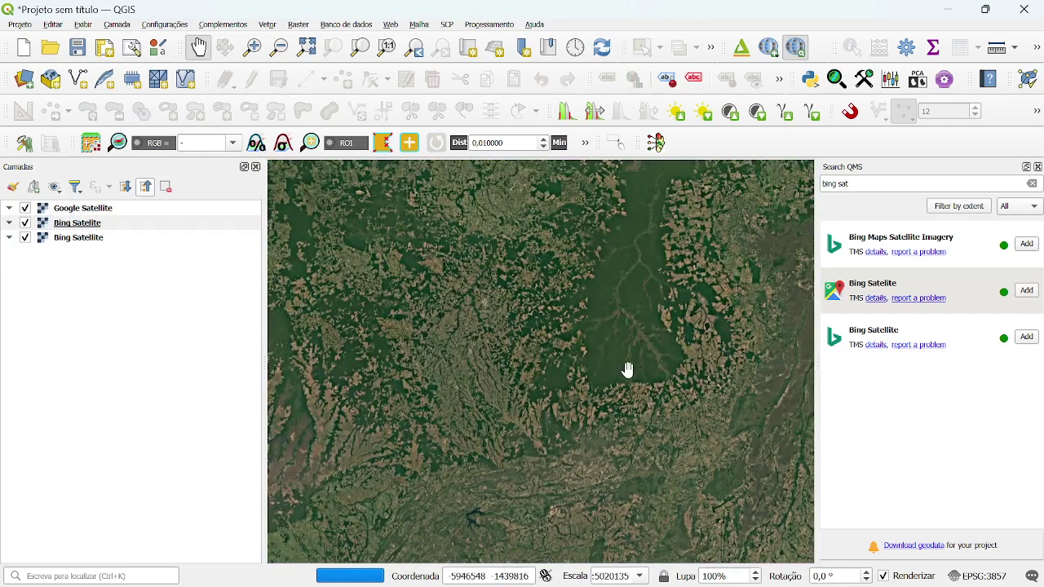
left_click_drag(626, 368, 561, 373)
scroll(559, 372, "down", 2)
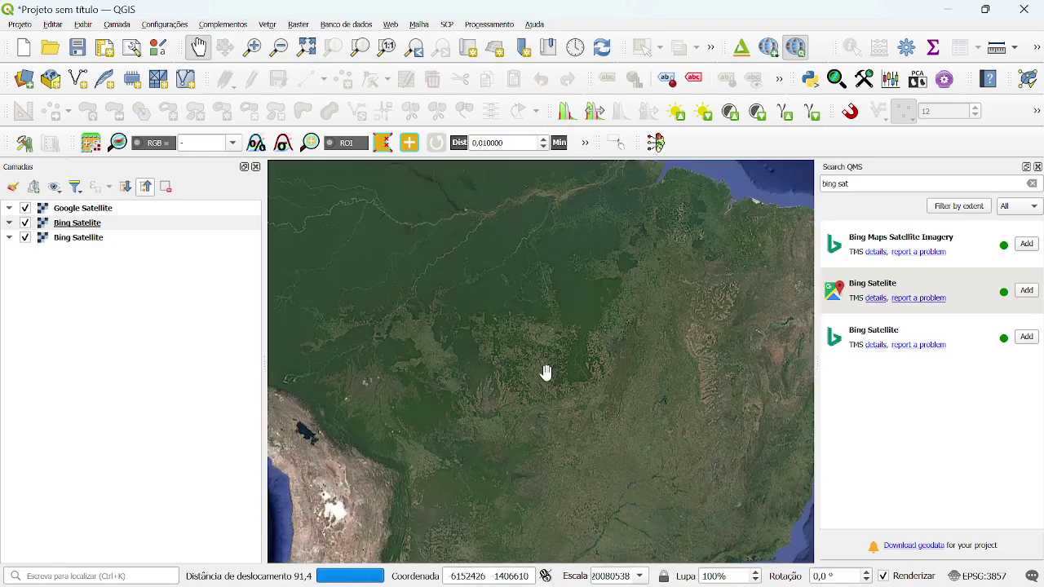
scroll(545, 372, "down", 1)
left_click(557, 373)
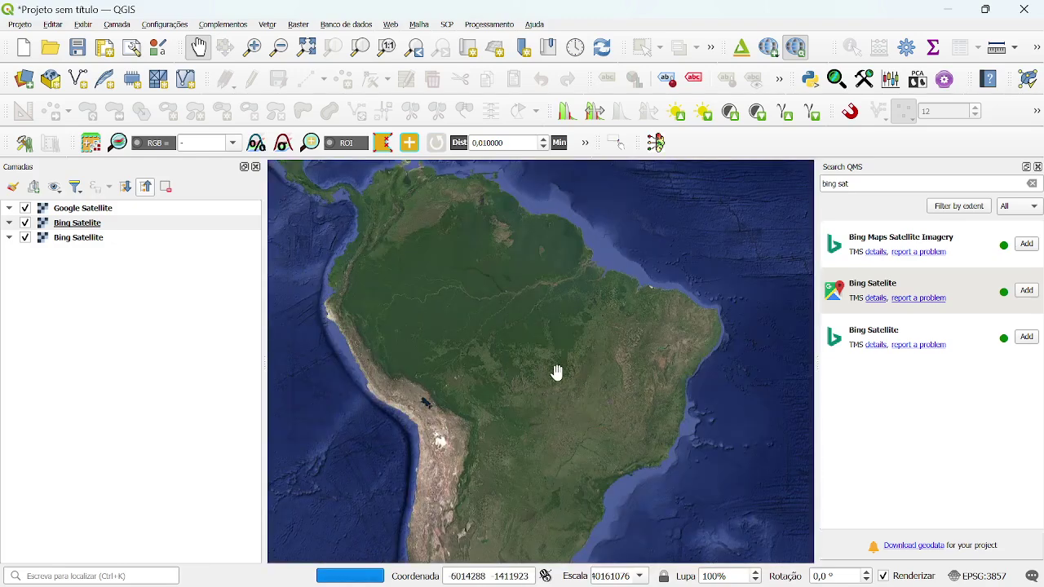
left_click(557, 371)
Step: Examine the farming region west of the large forest block in central Brazil, including its pale urban areas
scroll(554, 373, "up", 2)
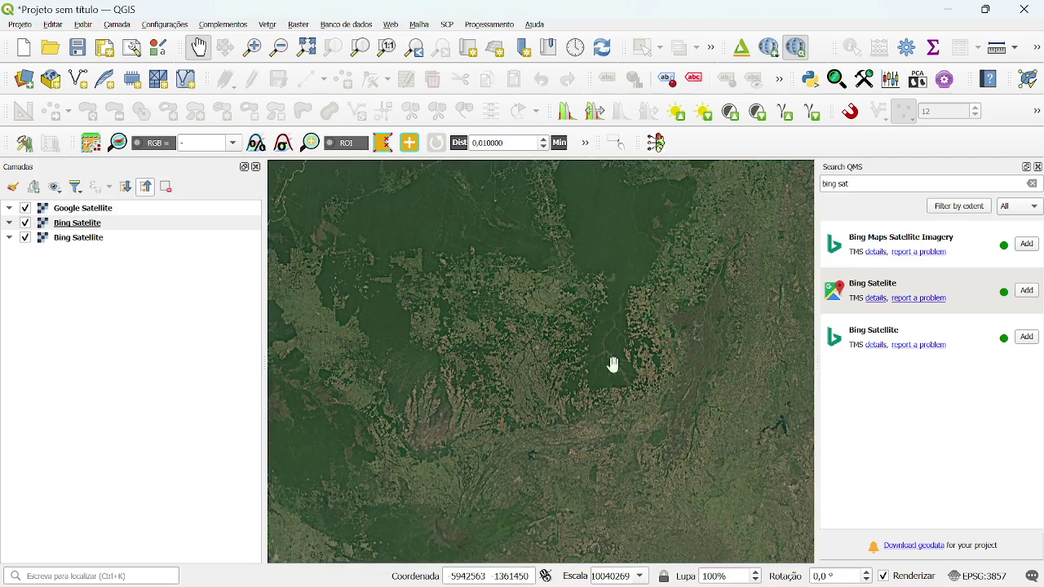
scroll(595, 386, "up", 2)
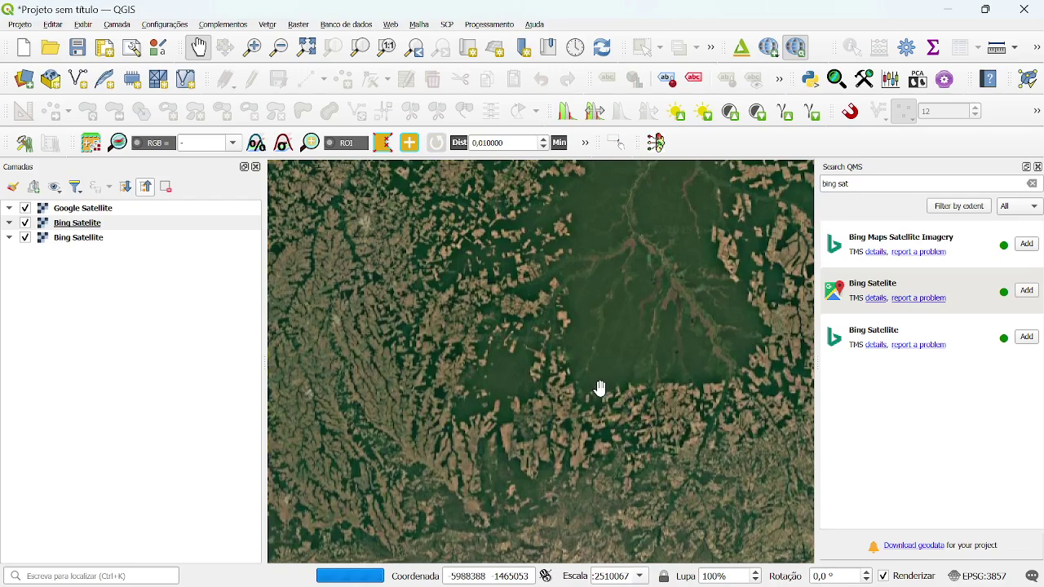
left_click_drag(525, 364, 703, 364)
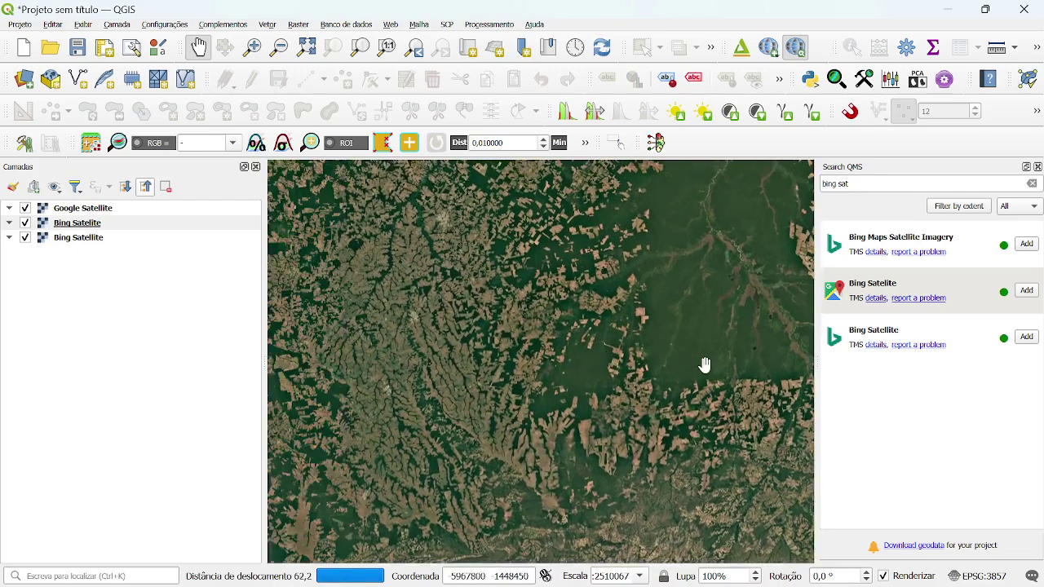
left_click(689, 353)
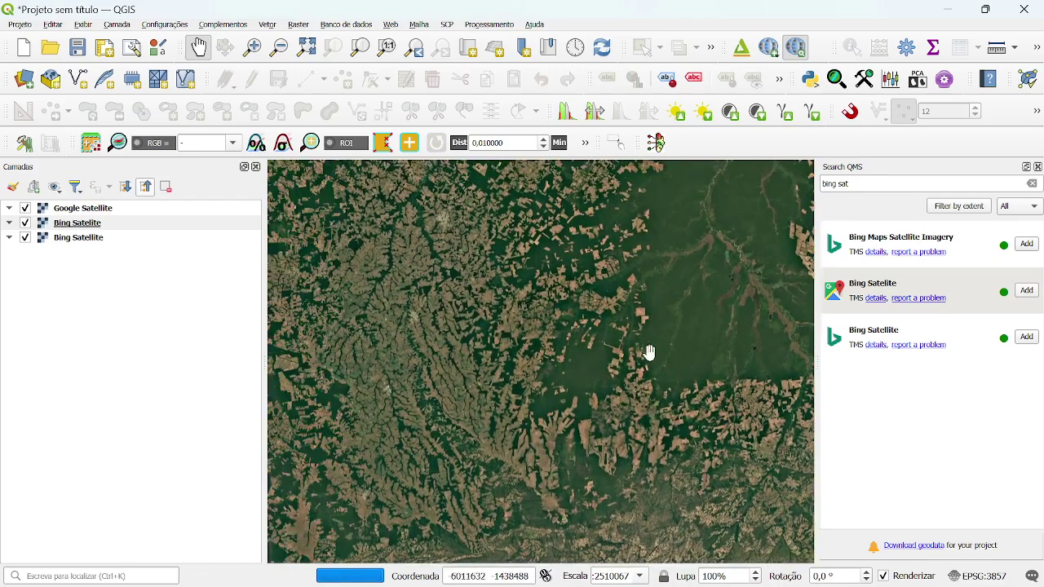
left_click(420, 327)
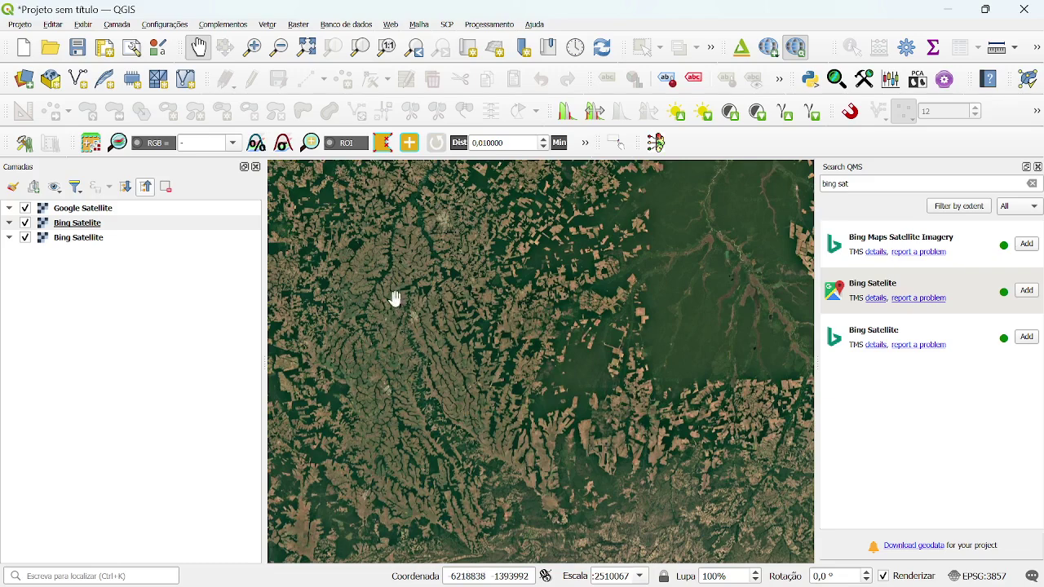
left_click(416, 320)
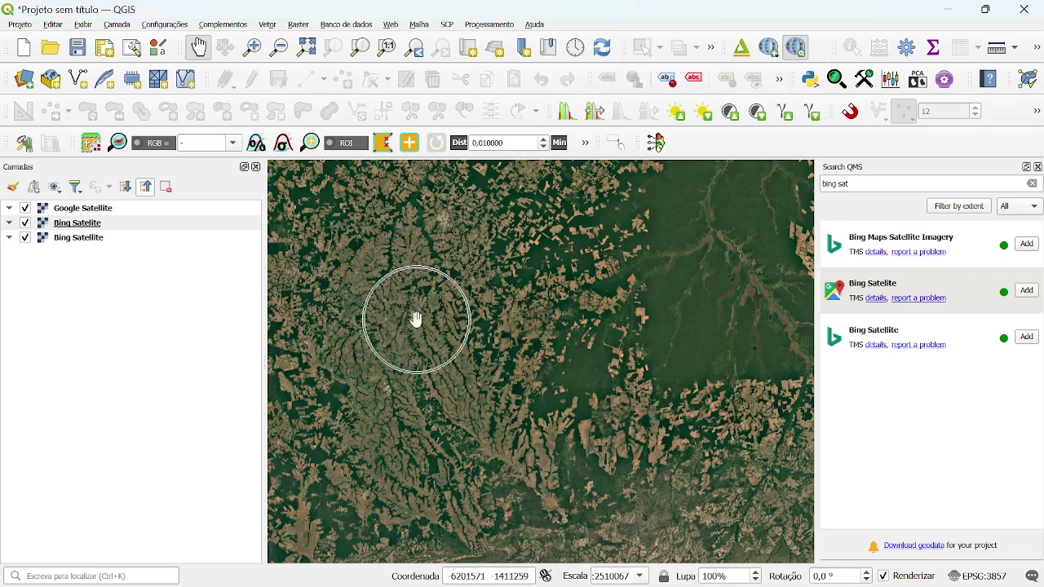
left_click(443, 221)
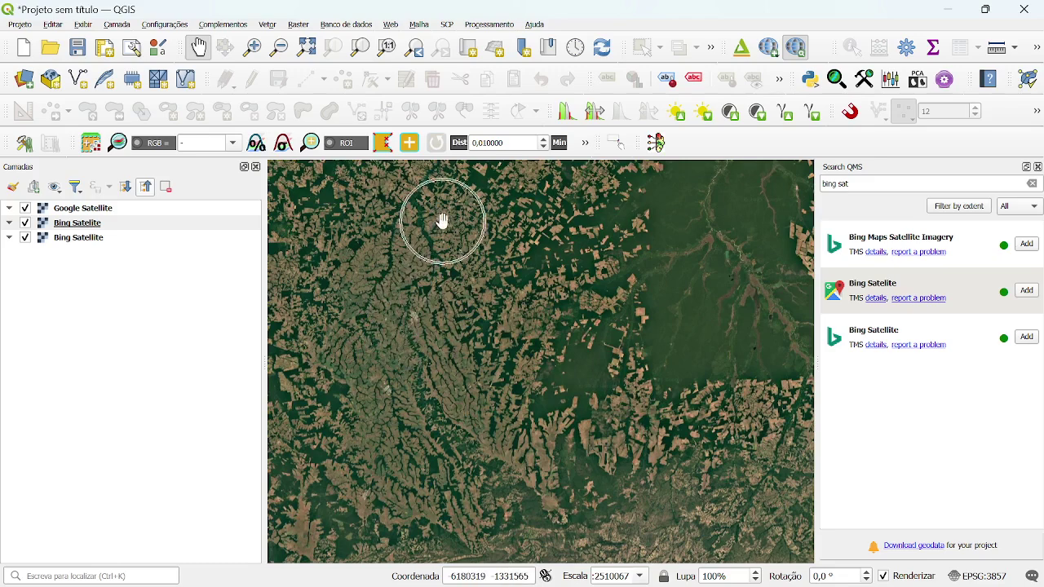
left_click(365, 496)
left_click(369, 499)
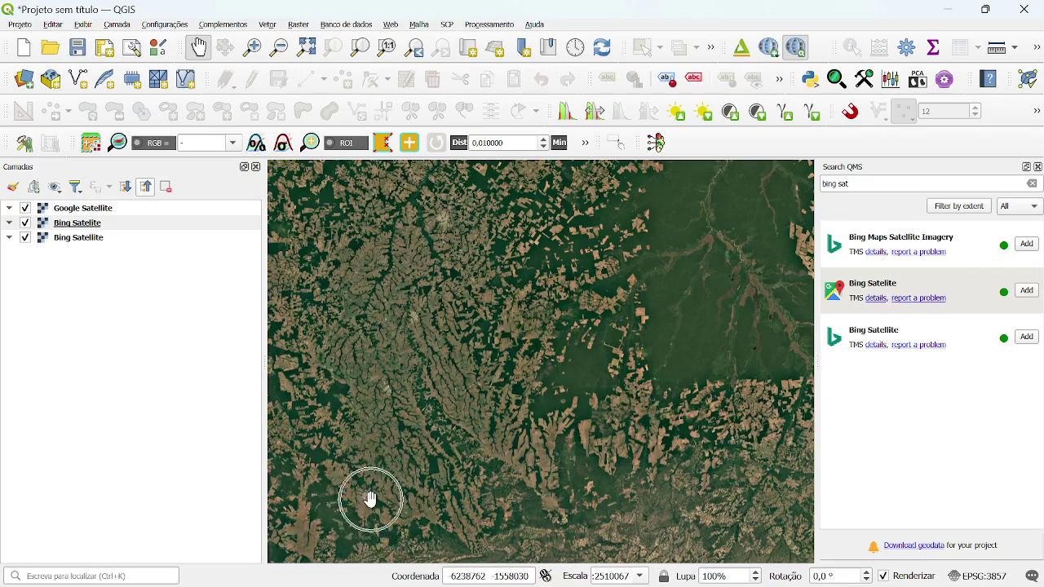
left_click(370, 500)
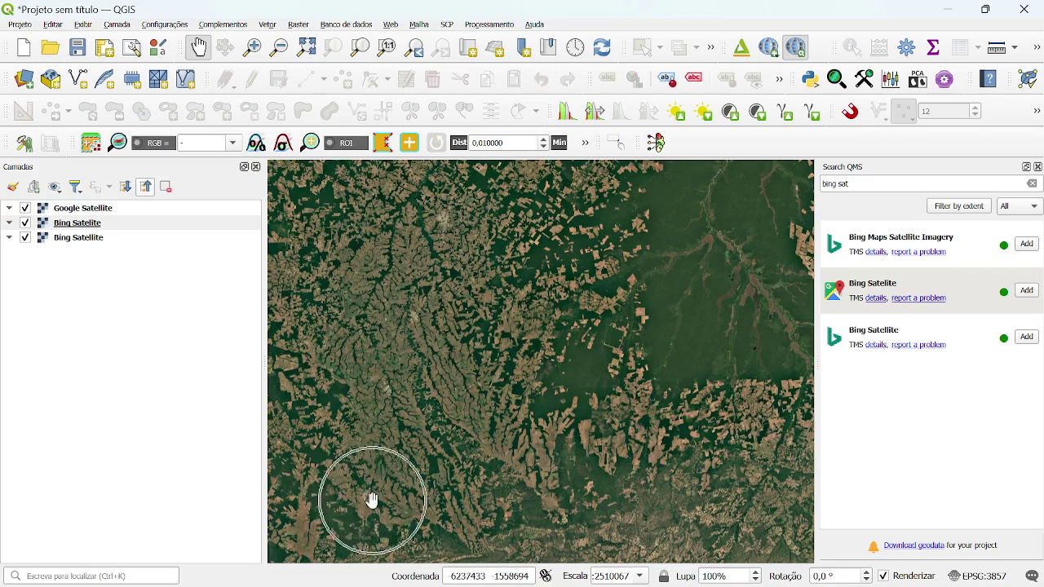
left_click(387, 394)
left_click(414, 317)
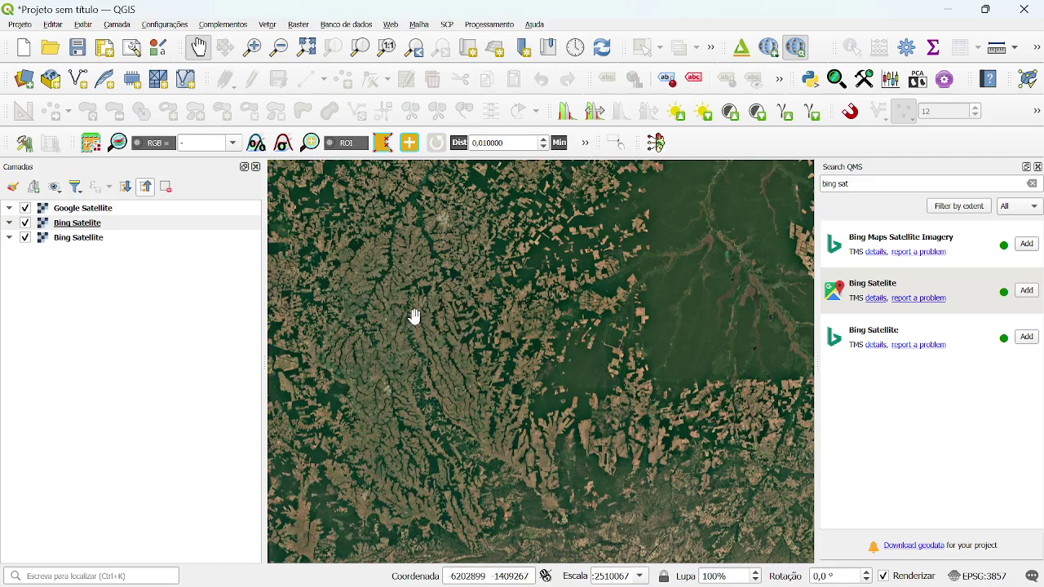
left_click(447, 217)
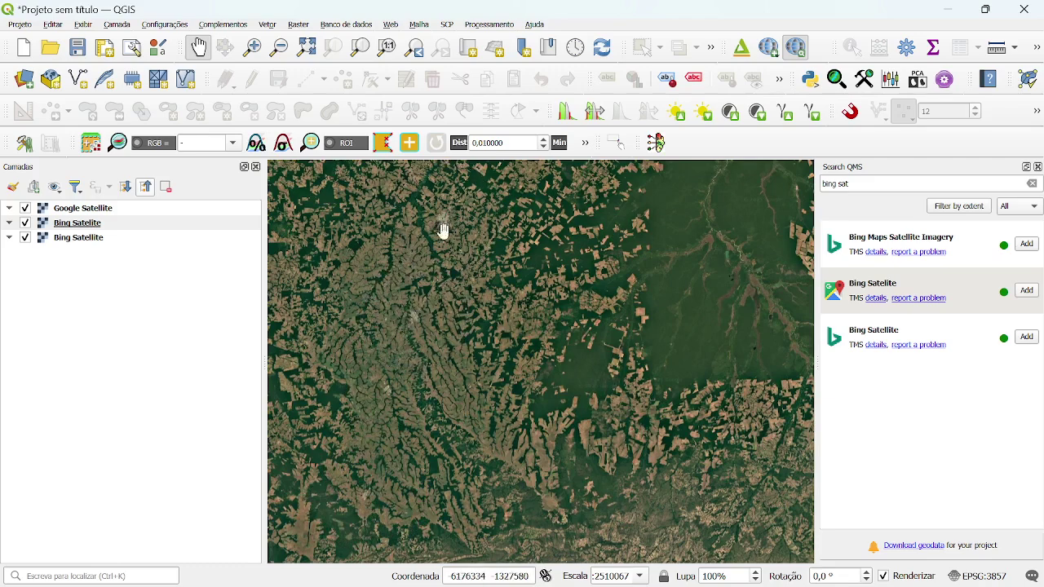
left_click(412, 315)
Step: Inspect the town in the middle of the farming region and the crop fields and river around it
scroll(412, 315, "up", 2)
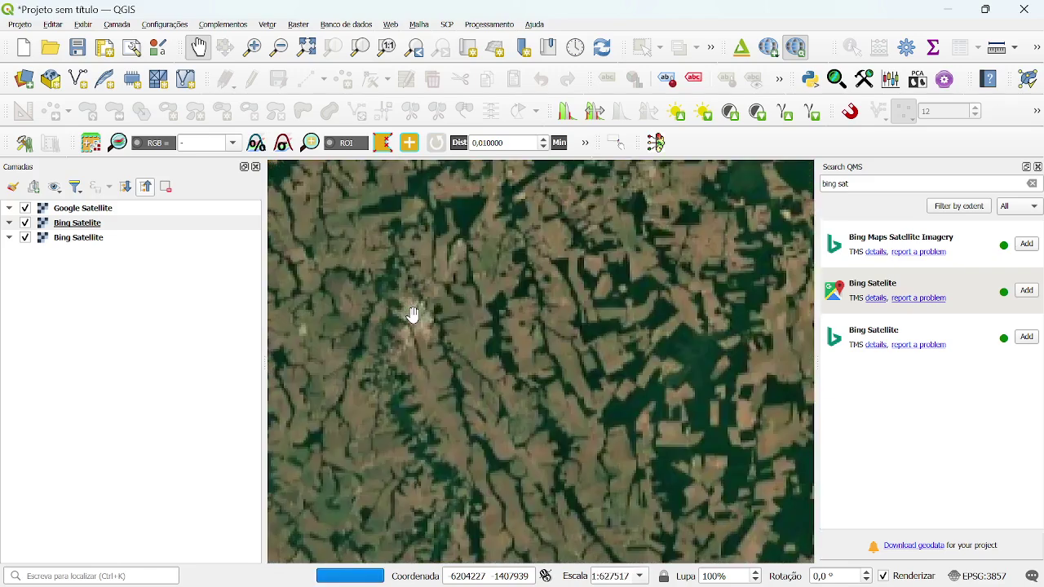
scroll(397, 315, "up", 1)
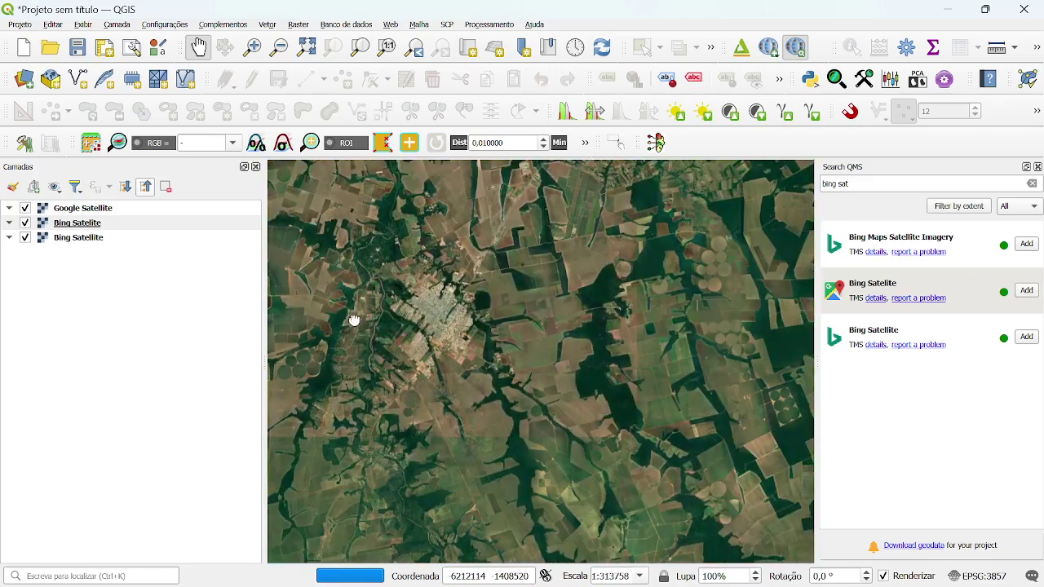
left_click_drag(354, 319, 461, 356)
scroll(480, 311, "up", 1)
scroll(497, 321, "up", 1)
scroll(620, 403, "down", 1)
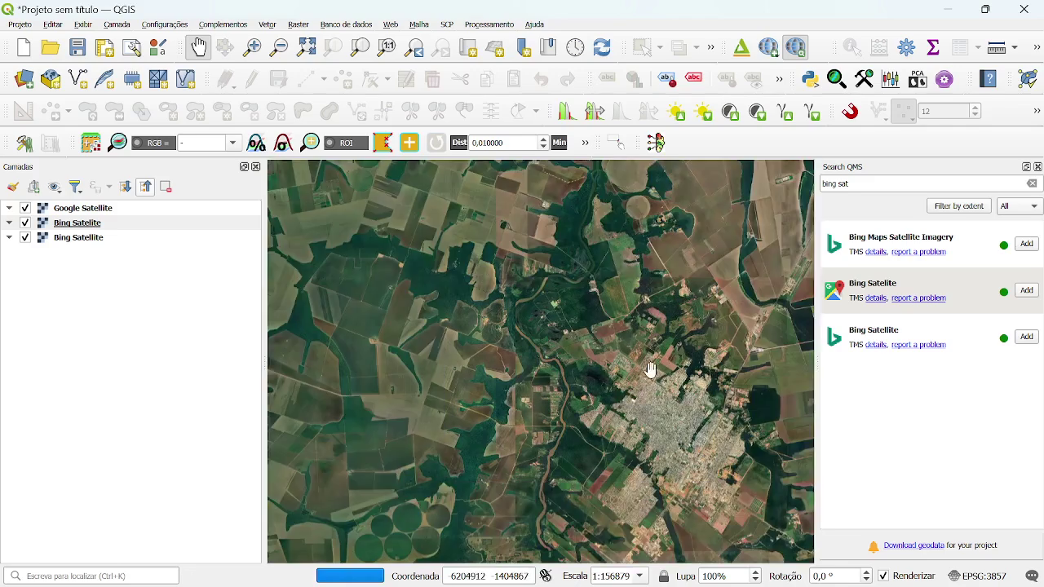
left_click_drag(631, 407, 487, 290)
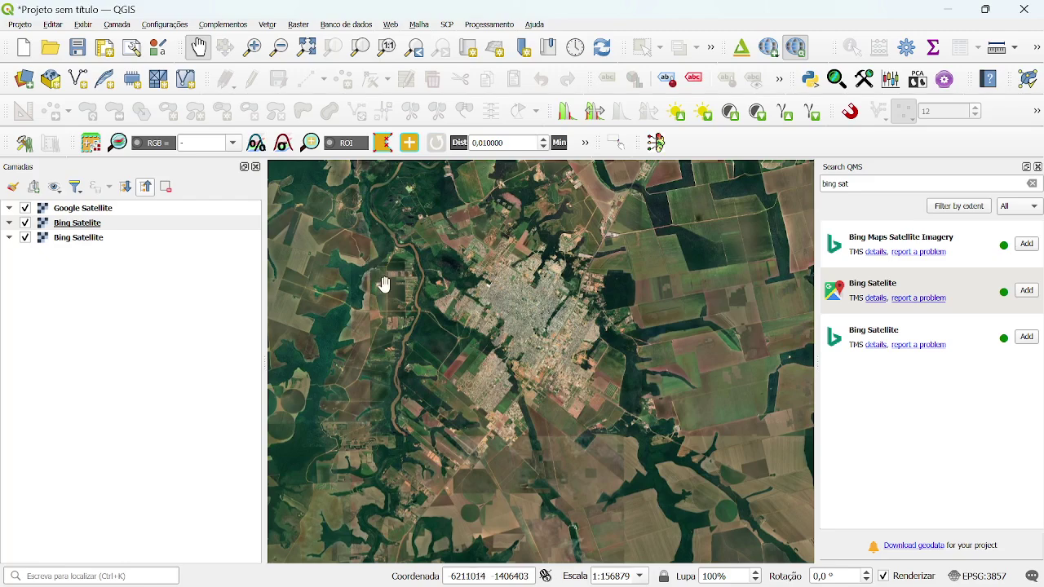
left_click_drag(384, 285, 405, 321)
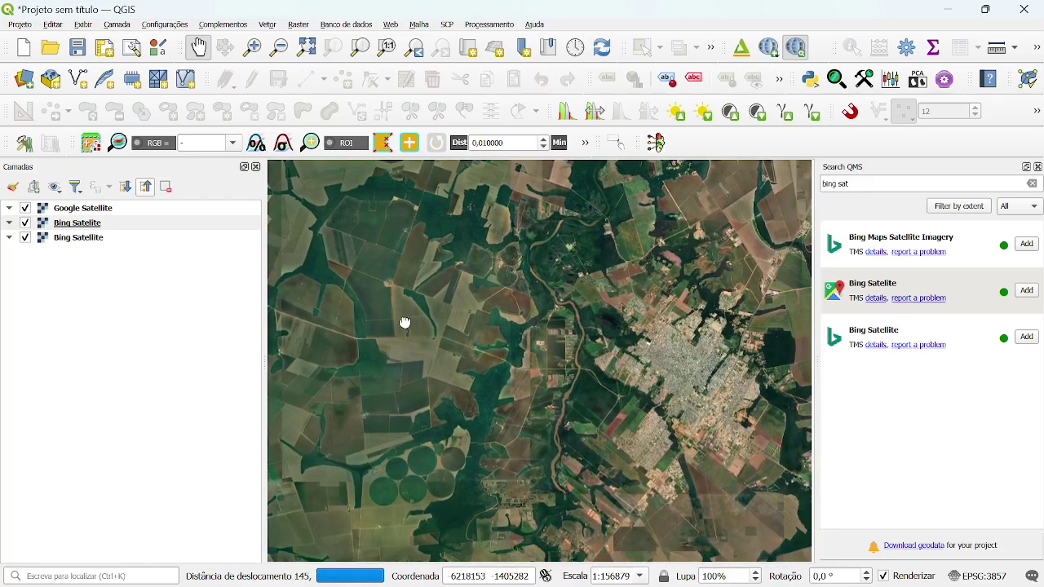
left_click_drag(625, 282, 559, 397)
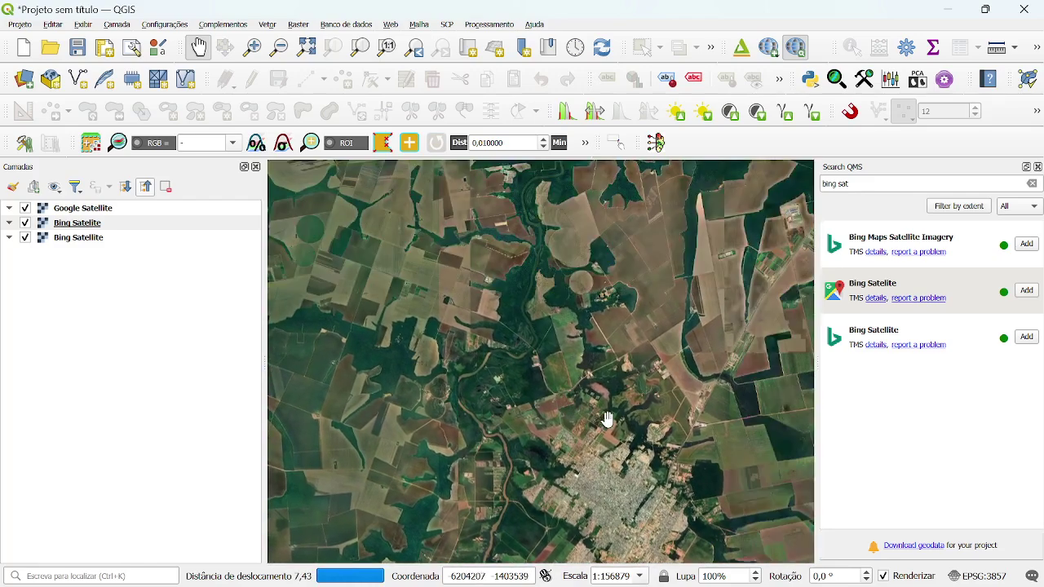
Step: Inspect the road roundabout north of the town up close and survey the fields, forest and river northwest of it
scroll(605, 416, "up", 1)
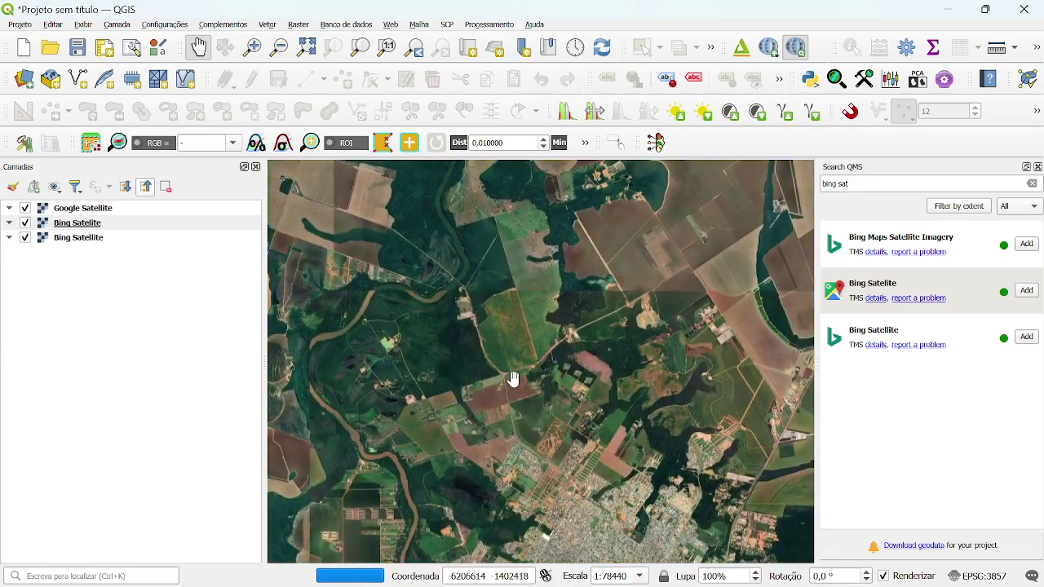
scroll(513, 379, "up", 4)
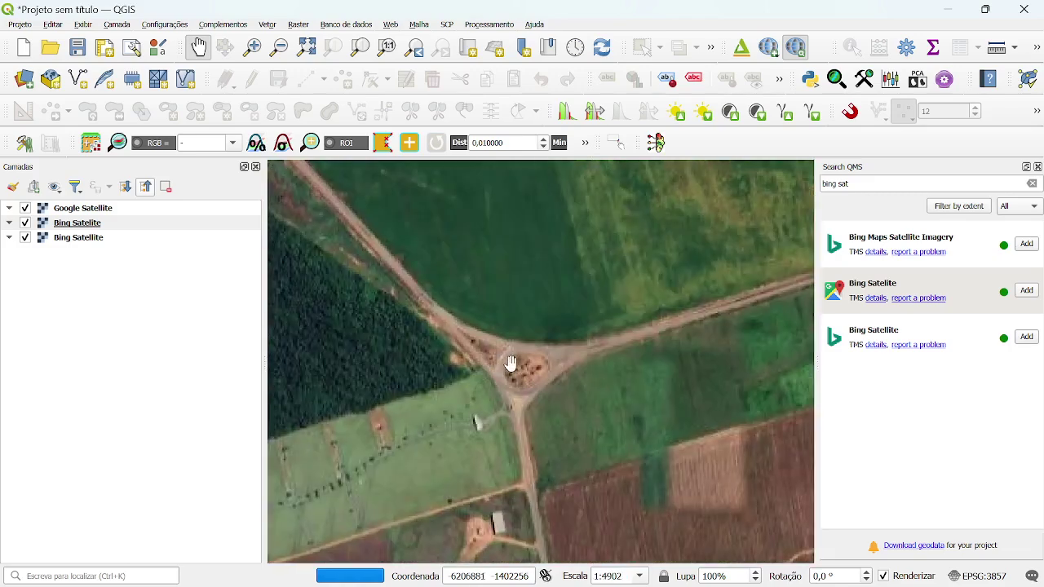
left_click_drag(511, 364, 536, 391)
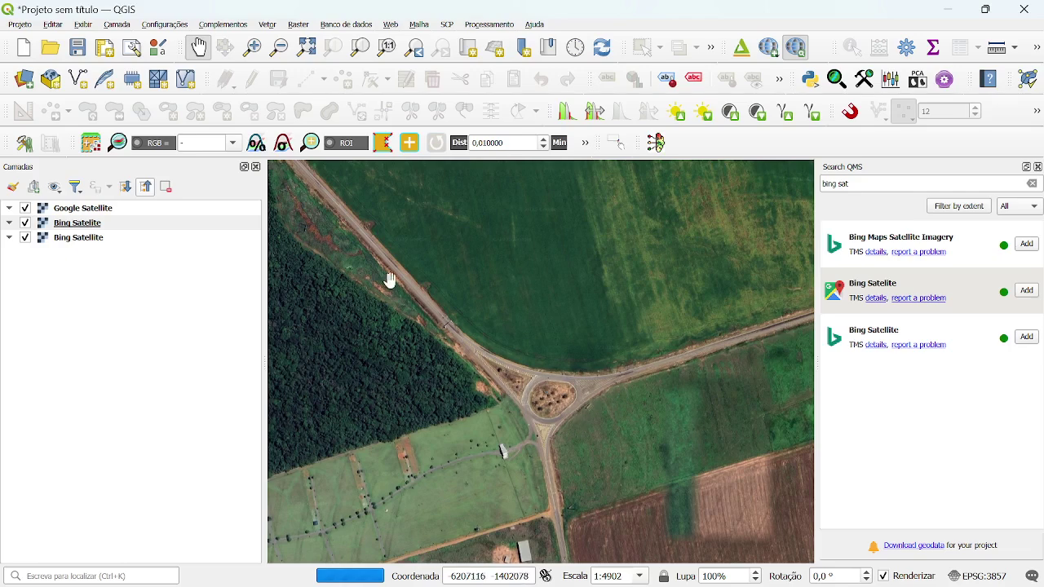
left_click_drag(389, 279, 593, 418)
scroll(494, 302, "down", 2)
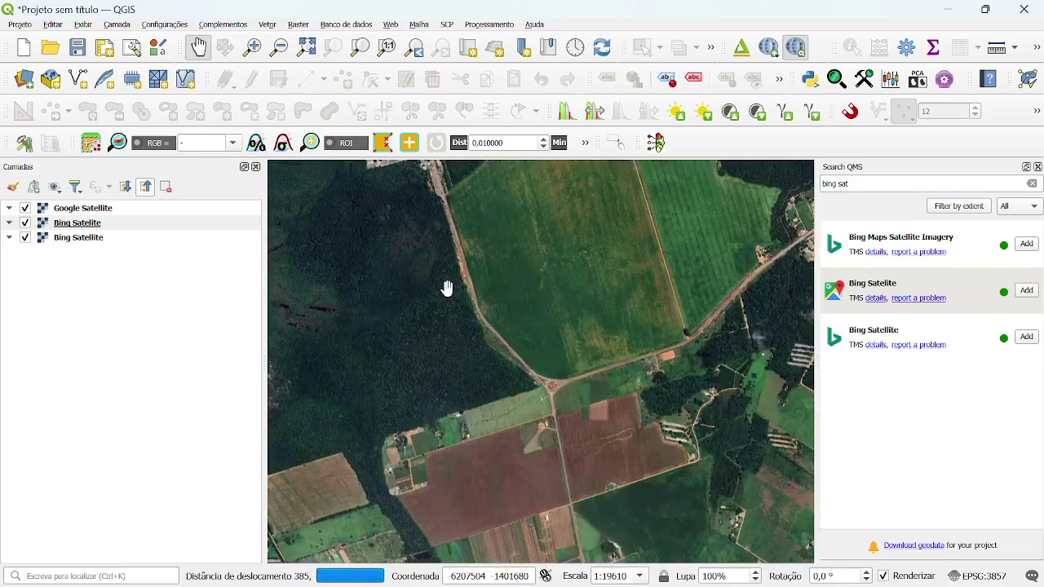
left_click_drag(447, 289, 559, 436)
scroll(587, 440, "down", 2)
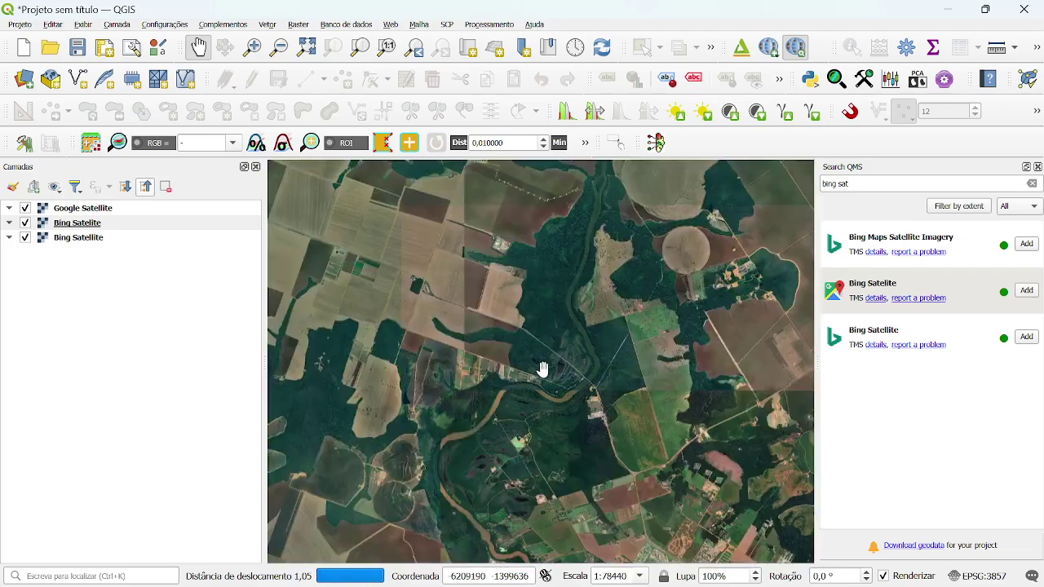
Step: Survey the crop fields and circular irrigated plots northwest of the river, up to the road that crosses the forest
left_click_drag(542, 369, 672, 452)
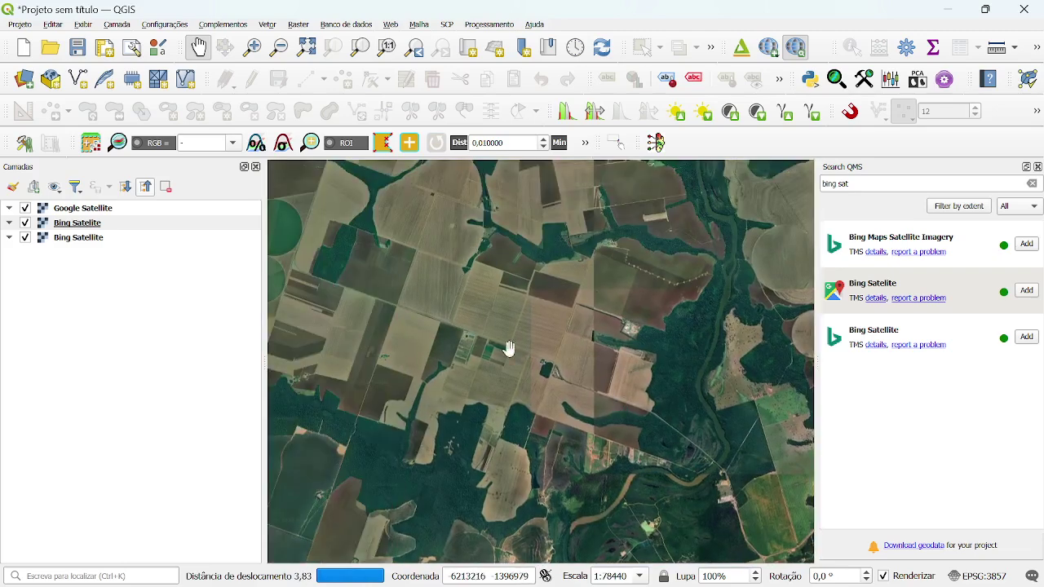
left_click_drag(389, 302, 611, 408)
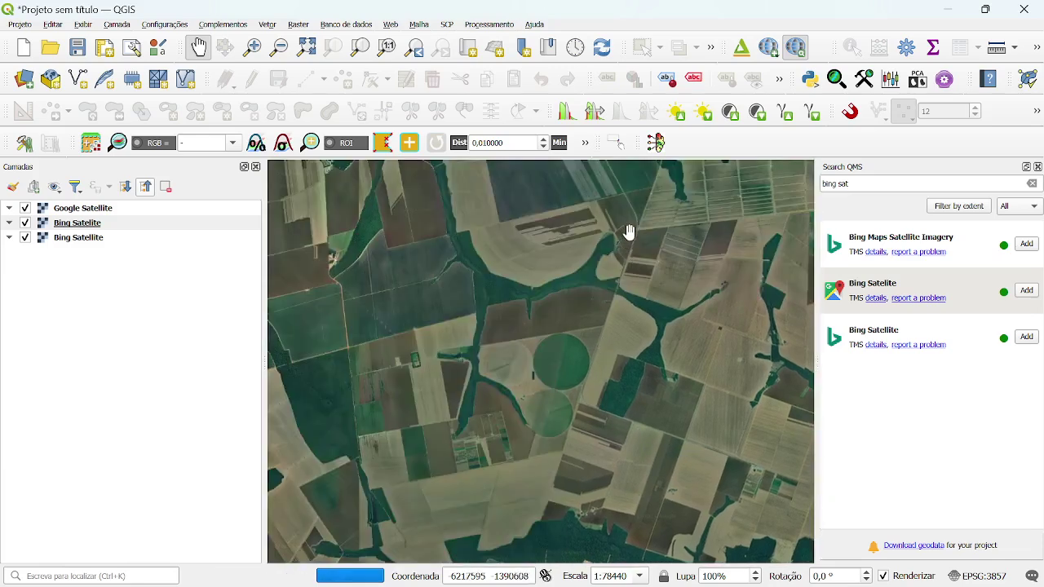
left_click_drag(628, 232, 632, 459)
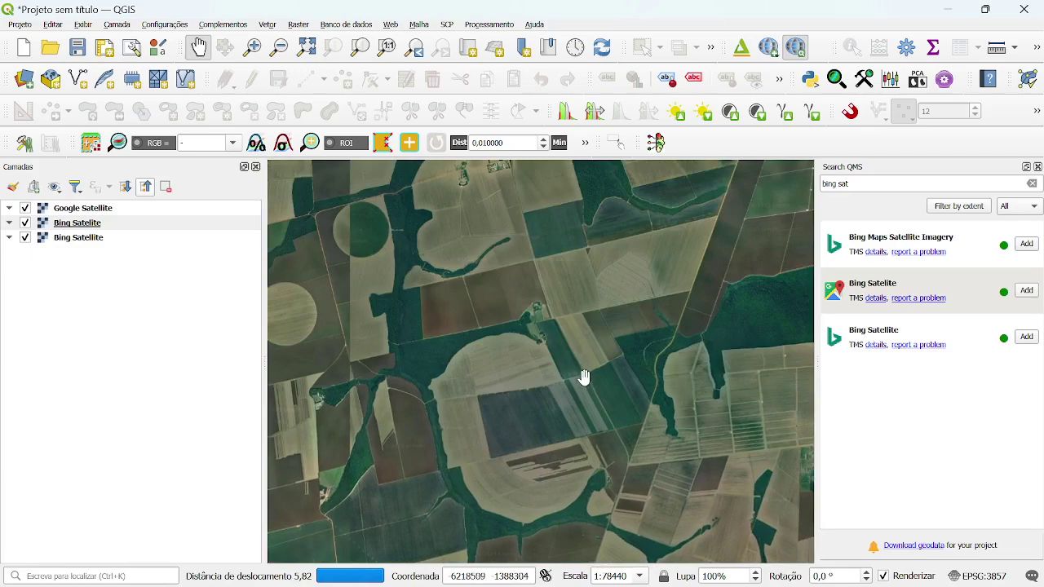
left_click_drag(572, 346, 641, 508)
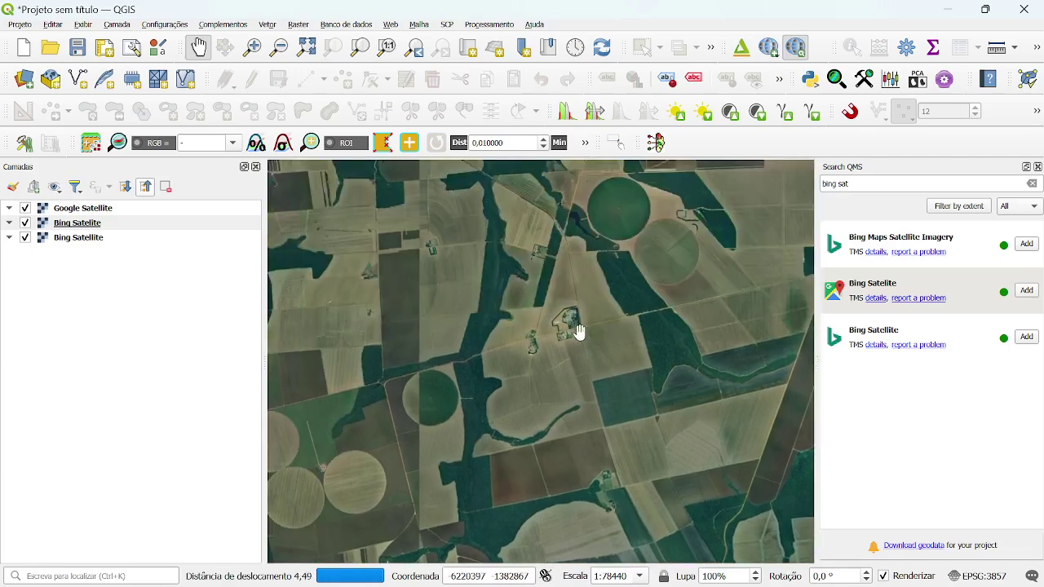
left_click_drag(577, 328, 717, 415)
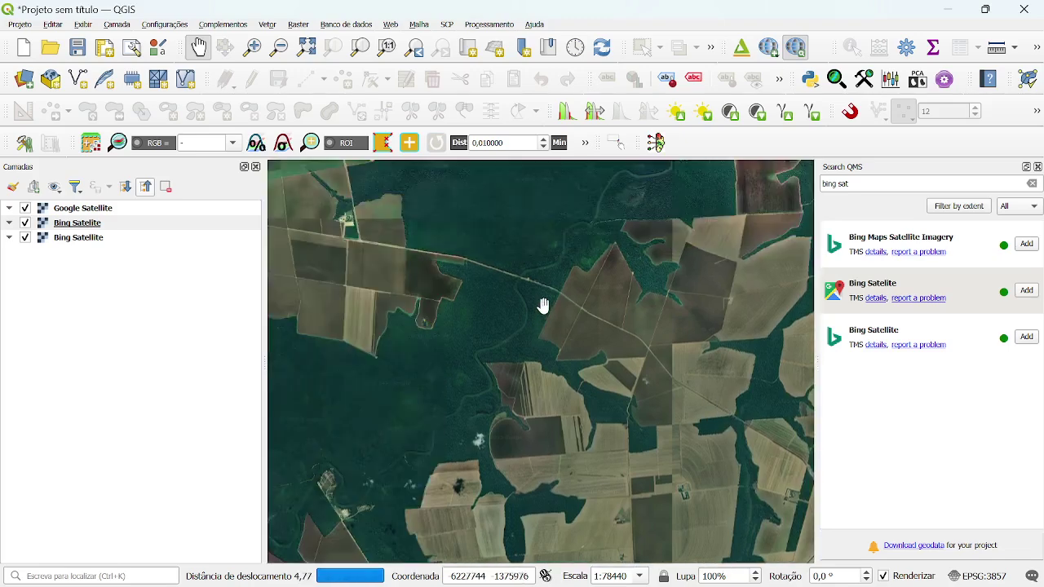
left_click_drag(542, 304, 557, 319)
Step: Inspect the road bridge over the river in the forest and the stretch of road west of it
scroll(557, 319, "up", 5)
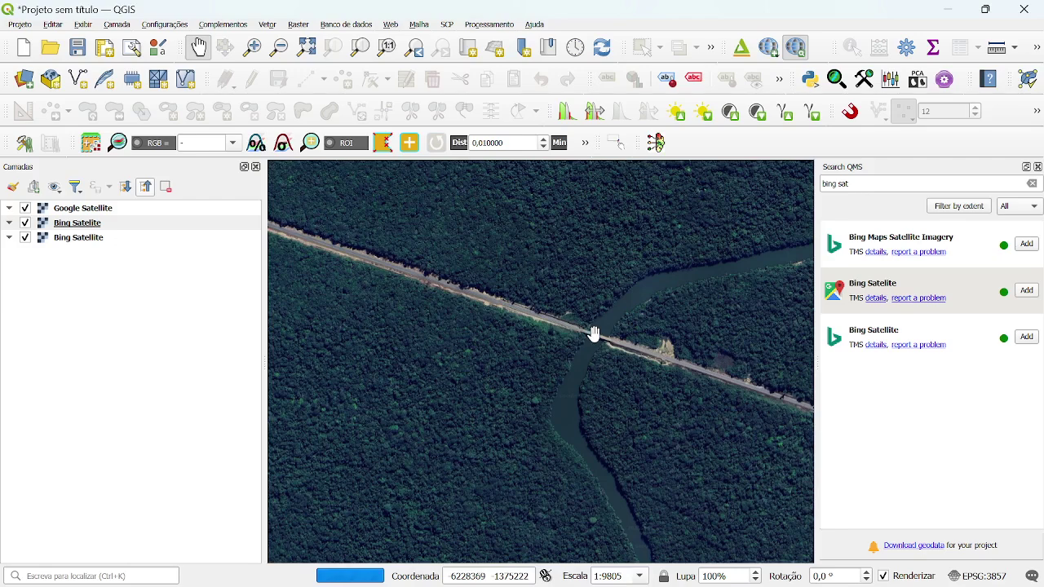
left_click_drag(594, 334, 605, 380)
left_click_drag(501, 316, 589, 356)
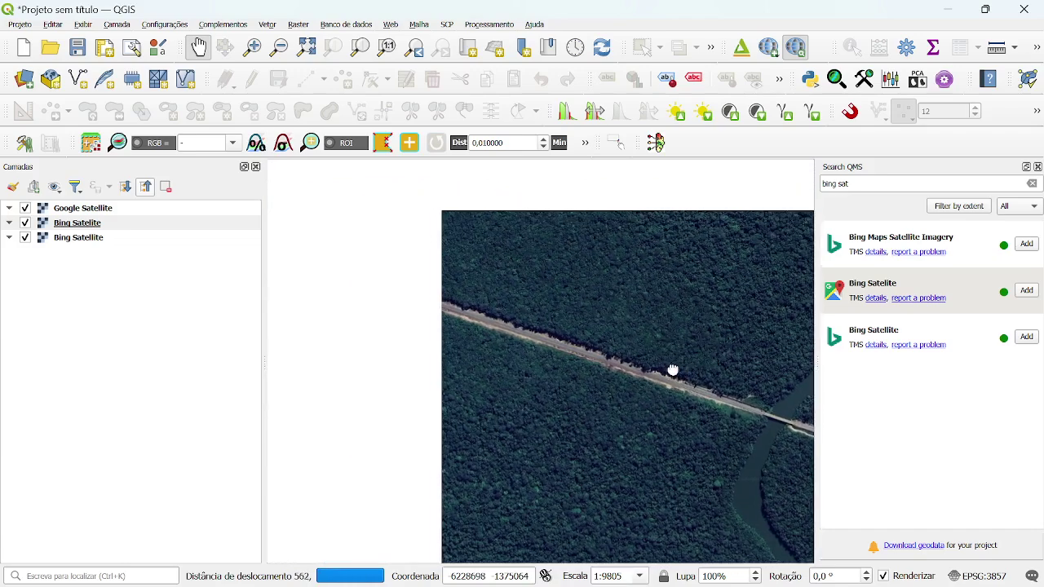
left_click_drag(683, 374, 682, 373)
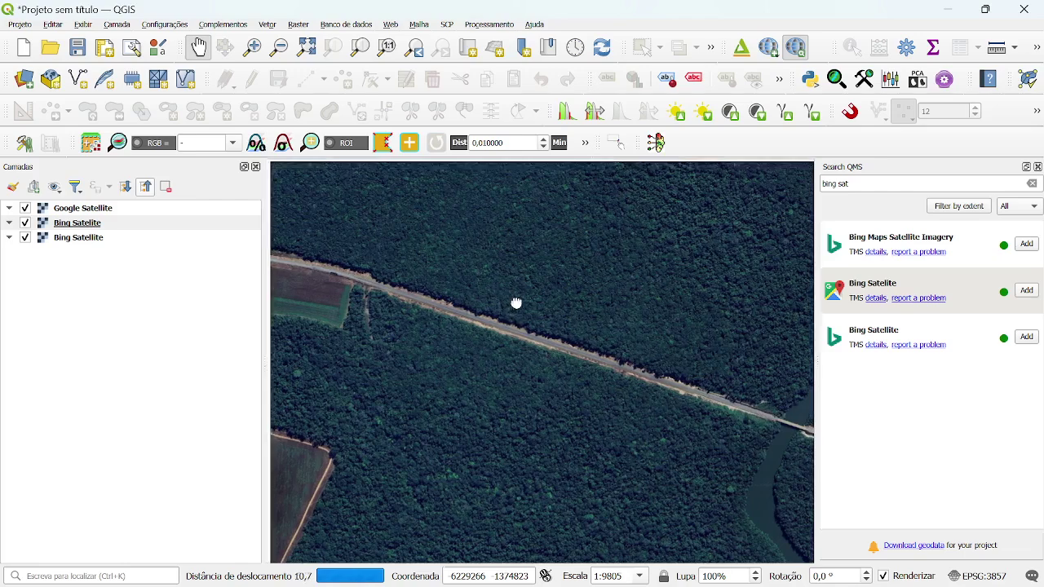
left_click_drag(517, 302, 433, 329)
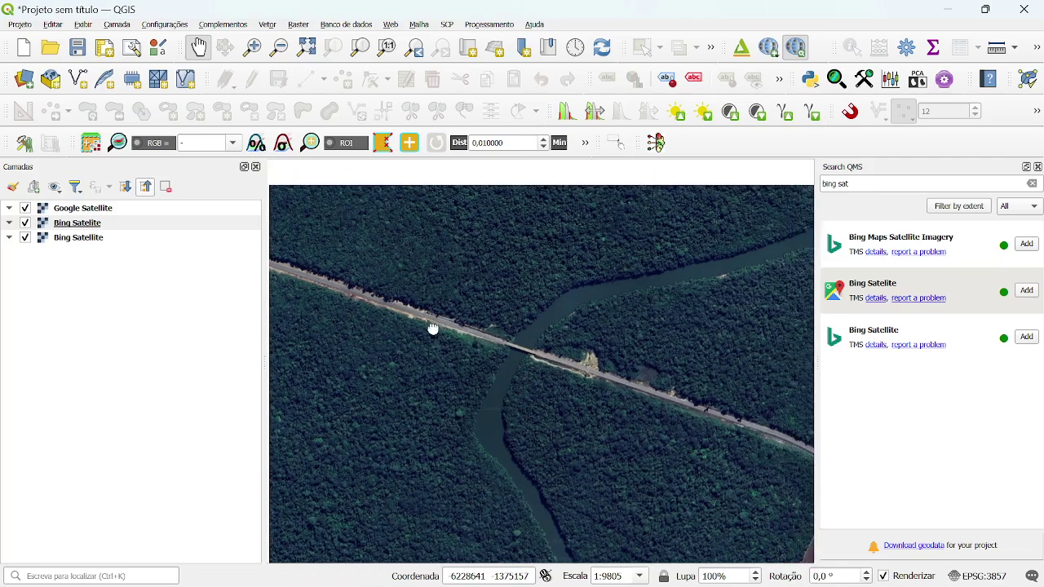
left_click_drag(433, 328, 498, 337)
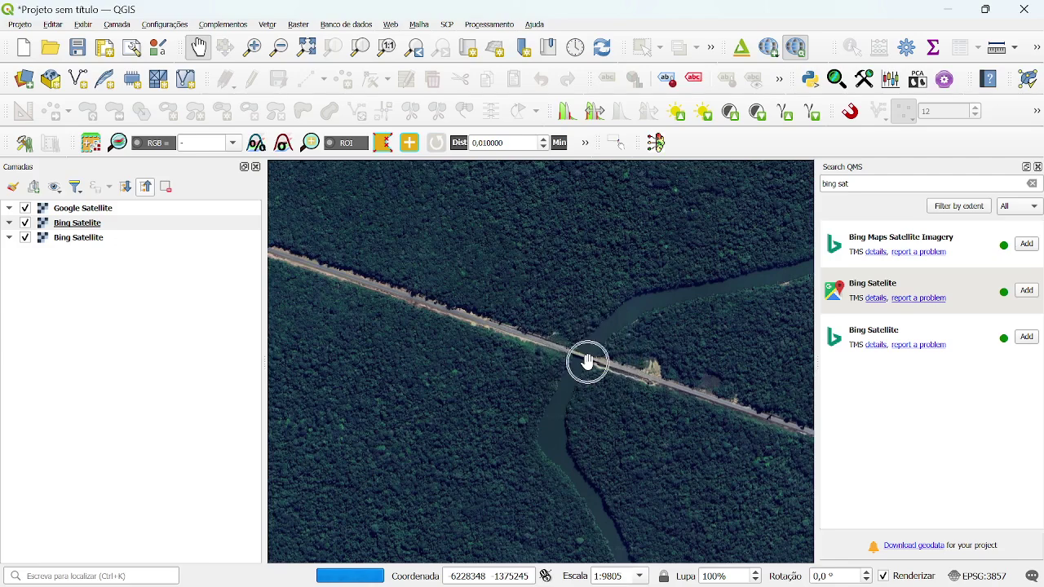
left_click_drag(482, 341, 553, 359)
Step: Follow the road north from the junction west of the bridge, past the farmstead, to the field beside the forest
scroll(553, 358, "up", 1)
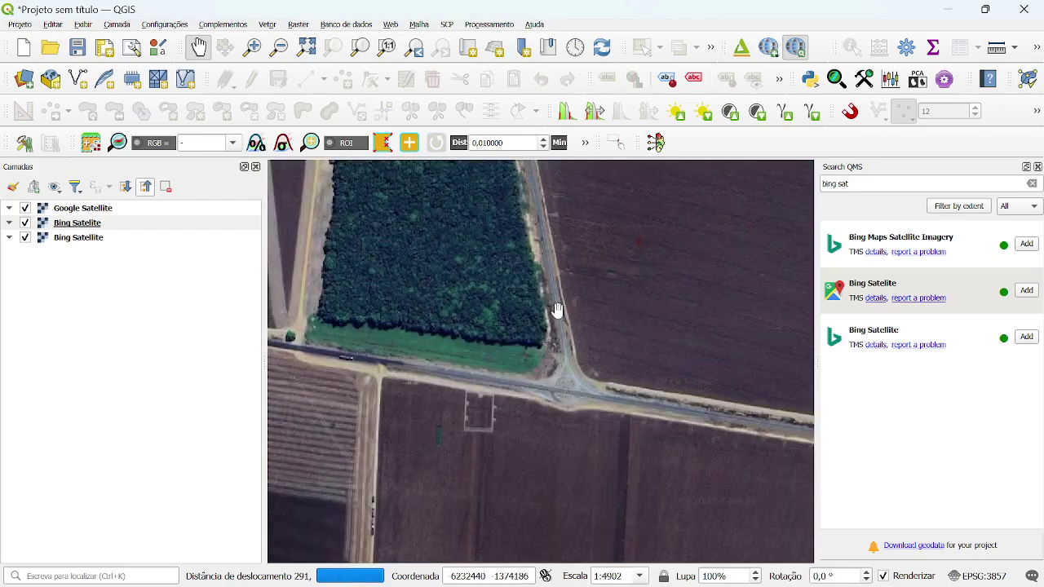
left_click_drag(531, 242, 474, 322)
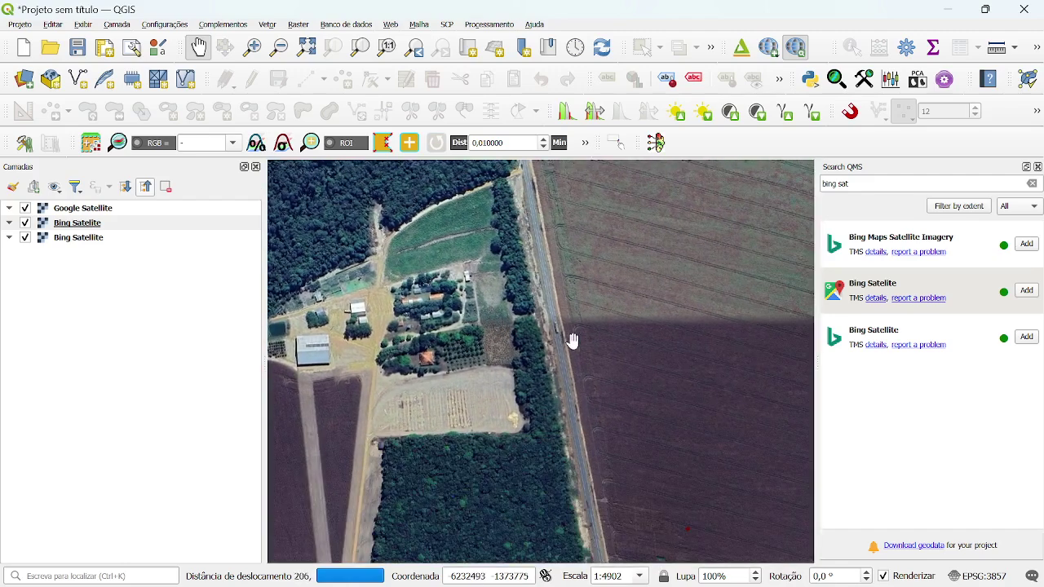
left_click_drag(573, 341, 498, 222)
left_click_drag(514, 313, 524, 345)
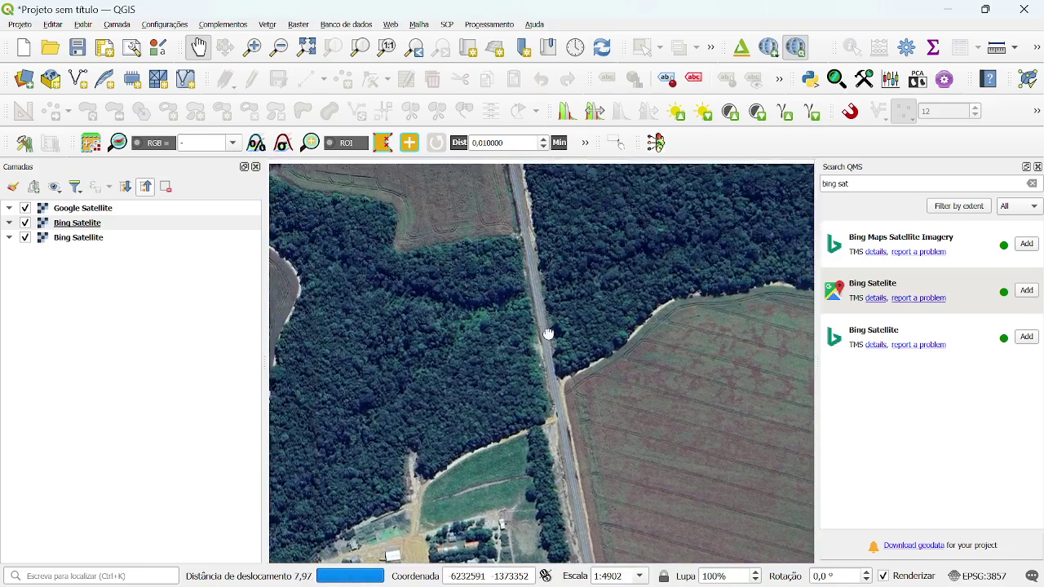
left_click_drag(551, 341, 564, 454)
left_click_drag(529, 313, 550, 449)
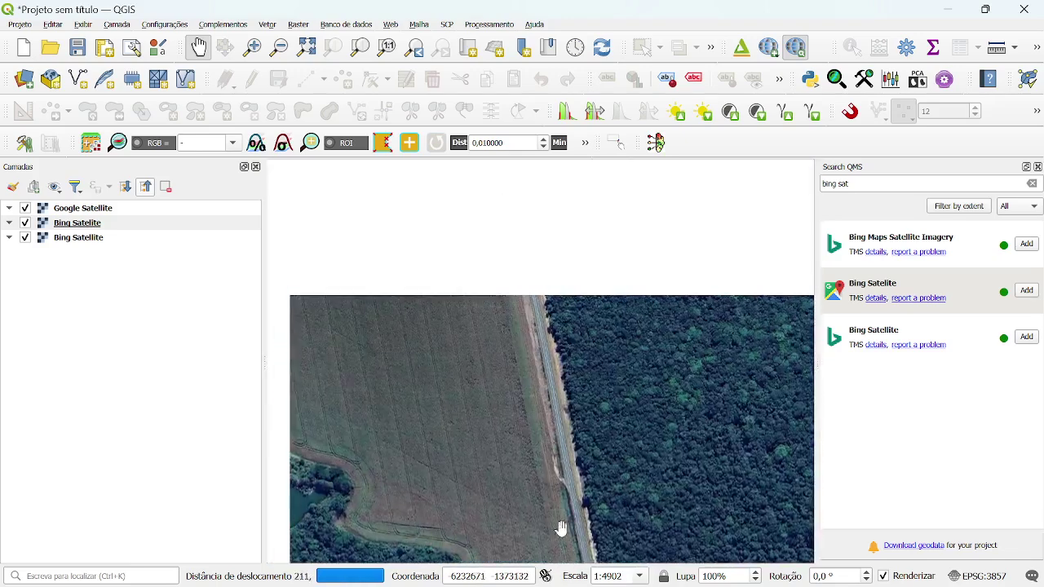
left_click_drag(551, 381, 574, 516)
left_click_drag(542, 327, 539, 395)
Step: Explore the farmland along the forest edge eastward and locate the field split by a dirt track just west of the river
scroll(513, 366, "down", 1)
scroll(516, 366, "down", 1)
left_click_drag(505, 326, 526, 471)
left_click_drag(560, 371, 401, 394)
left_click_drag(663, 335, 531, 383)
scroll(544, 367, "down", 1)
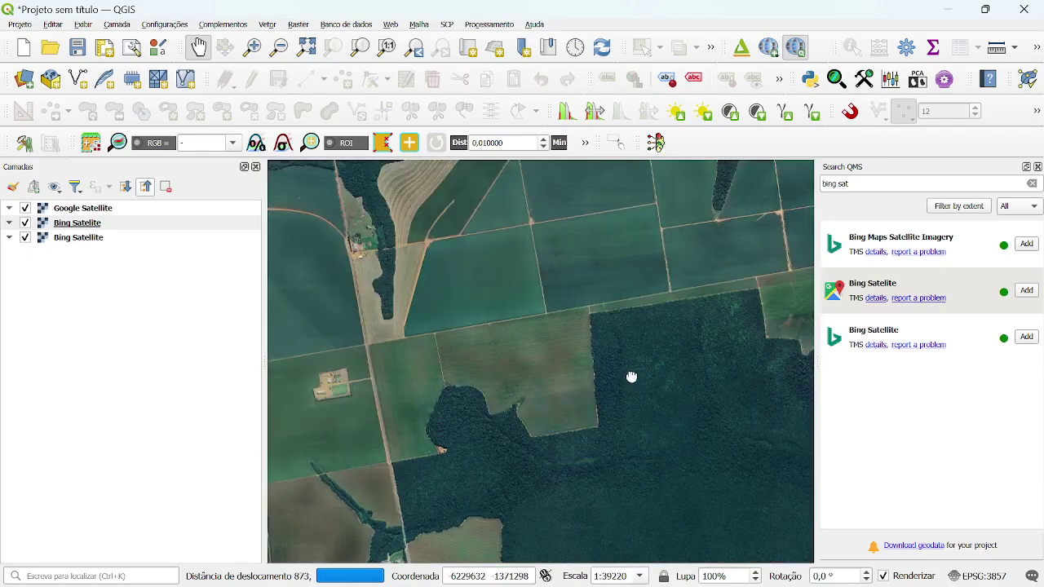
left_click_drag(631, 377, 513, 376)
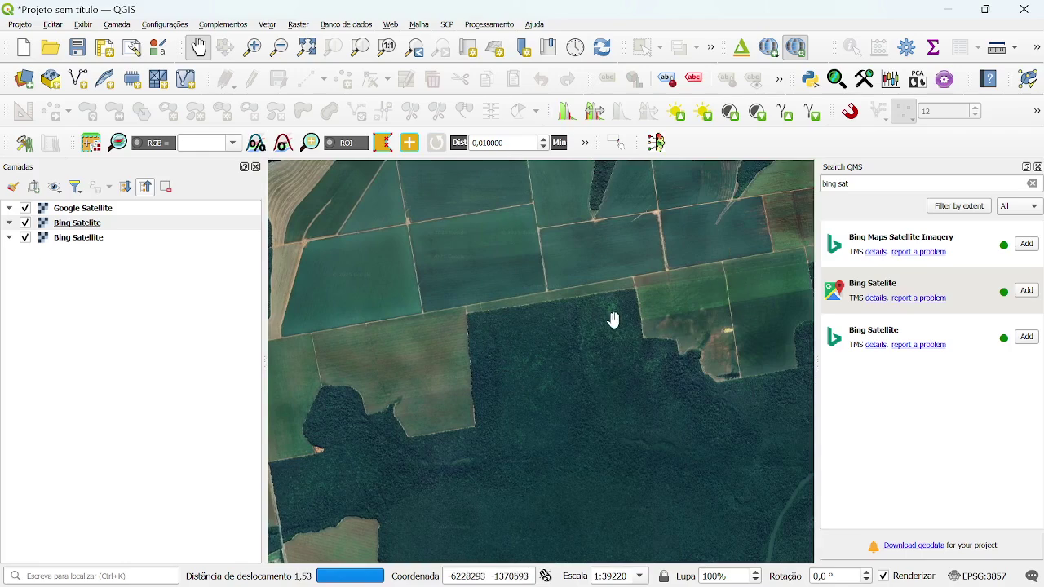
left_click_drag(739, 356, 512, 350)
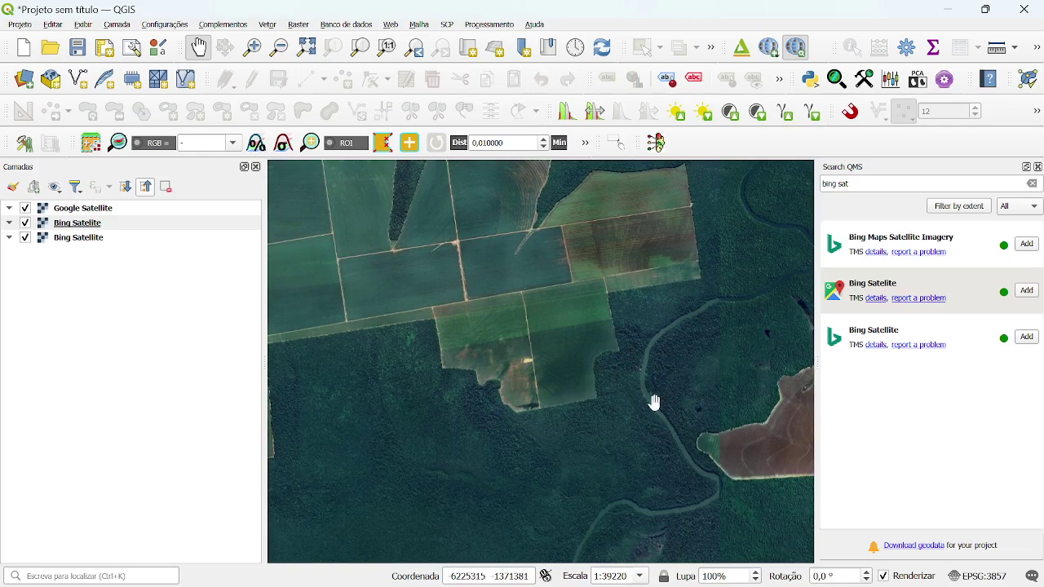
scroll(605, 333, "up", 1)
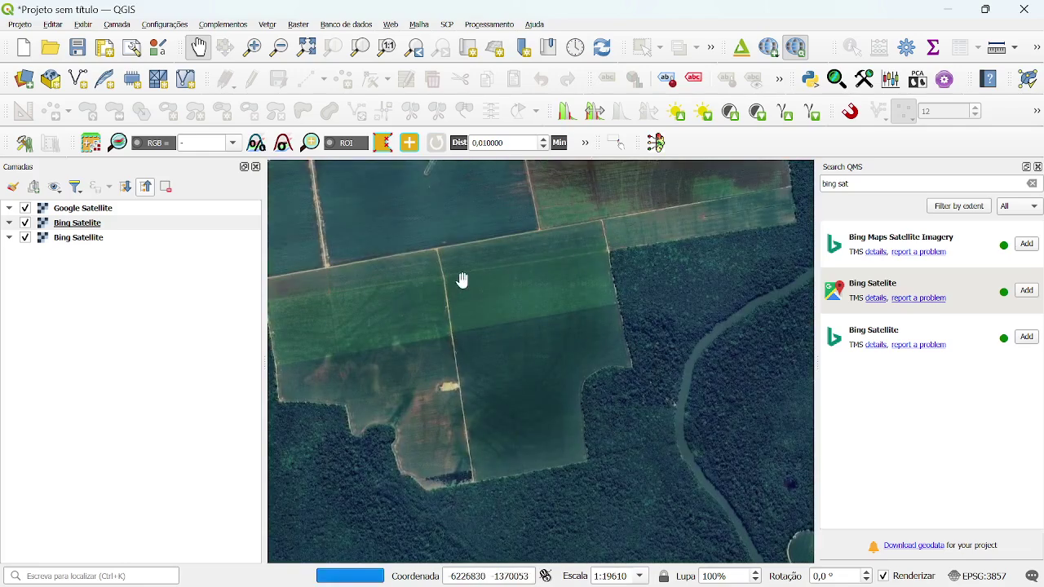
left_click_drag(461, 280, 536, 258)
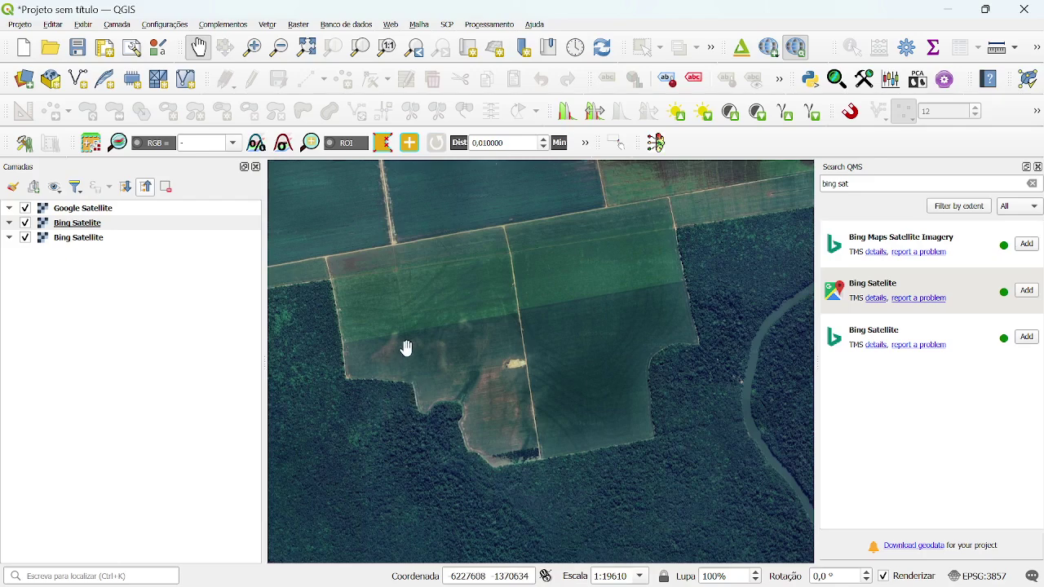
Step: Examine the farmland west of the track-divided field, then frame that field in the map view at 1:19610
left_click_drag(452, 307, 454, 353)
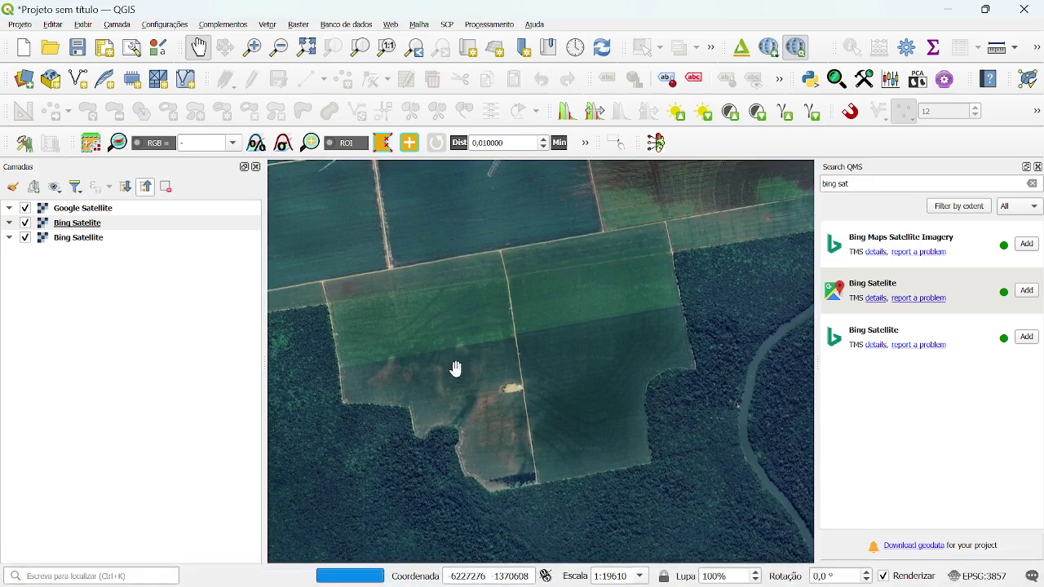
scroll(589, 343, "down", 1)
left_click_drag(590, 344, 412, 319)
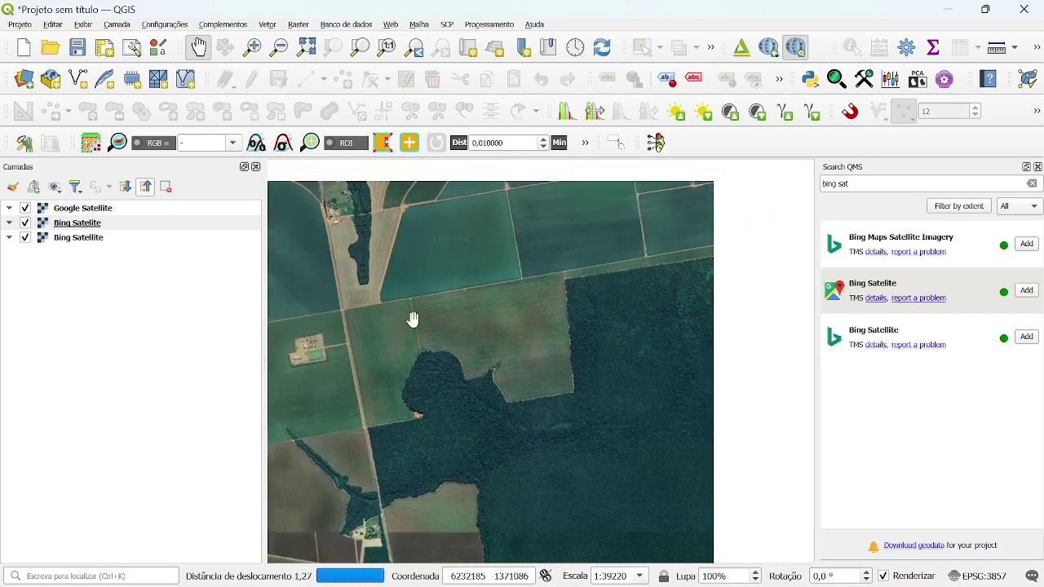
left_click_drag(574, 280, 273, 321)
left_click_drag(470, 301, 399, 303)
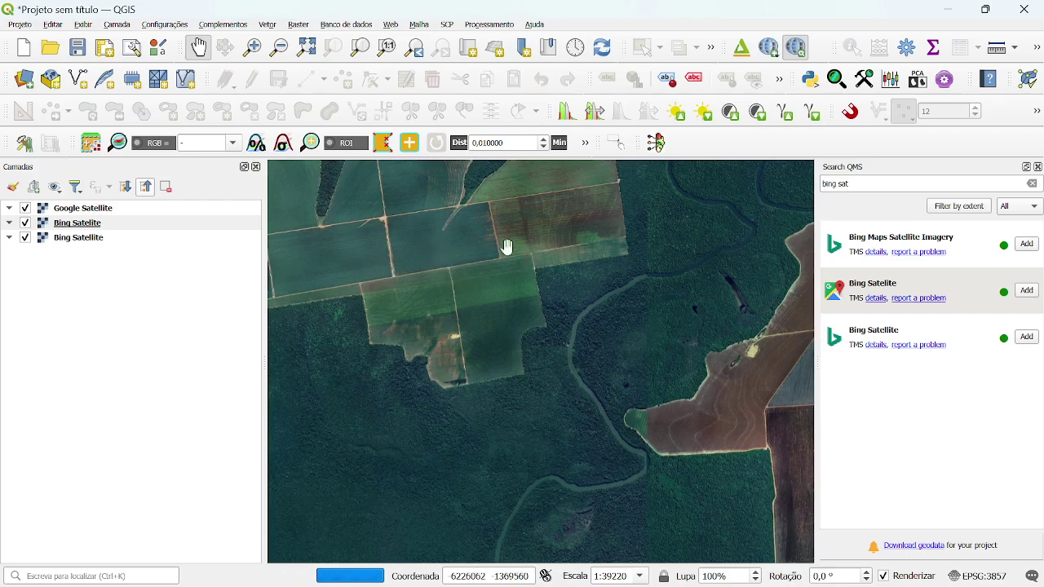
scroll(443, 319, "up", 2)
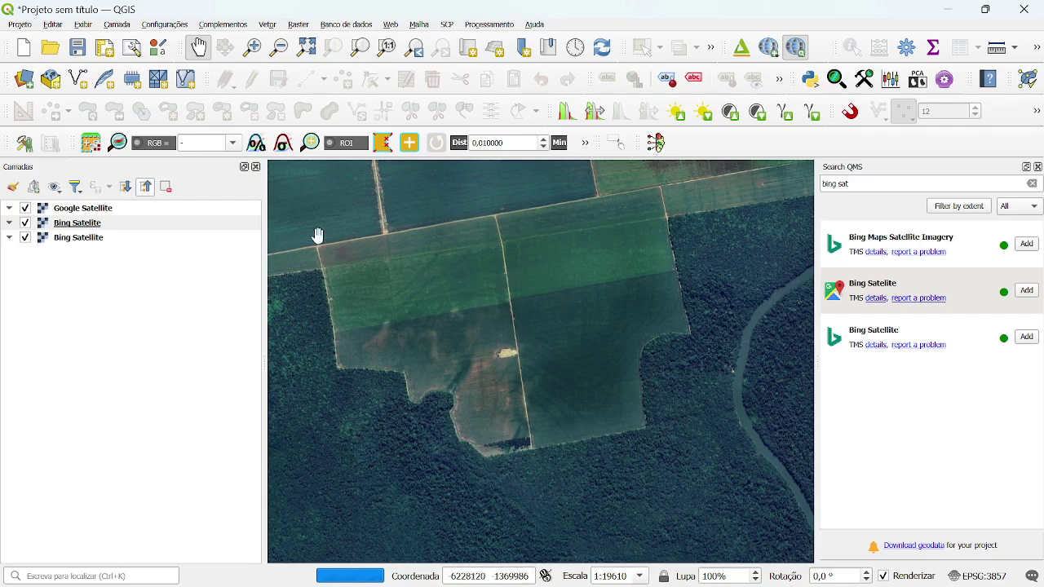
left_click_drag(436, 270, 452, 282)
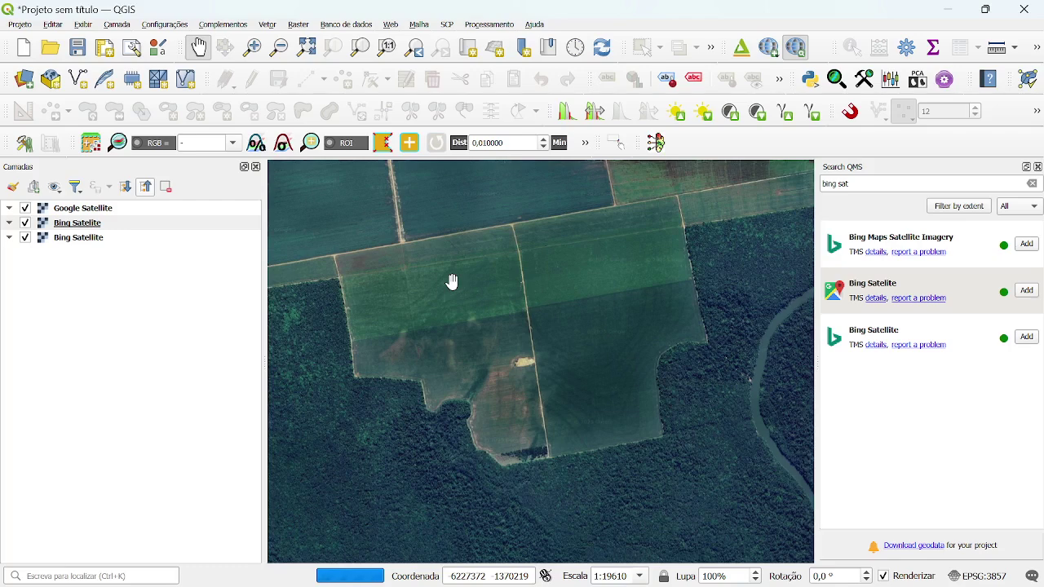
left_click_drag(469, 286, 491, 298)
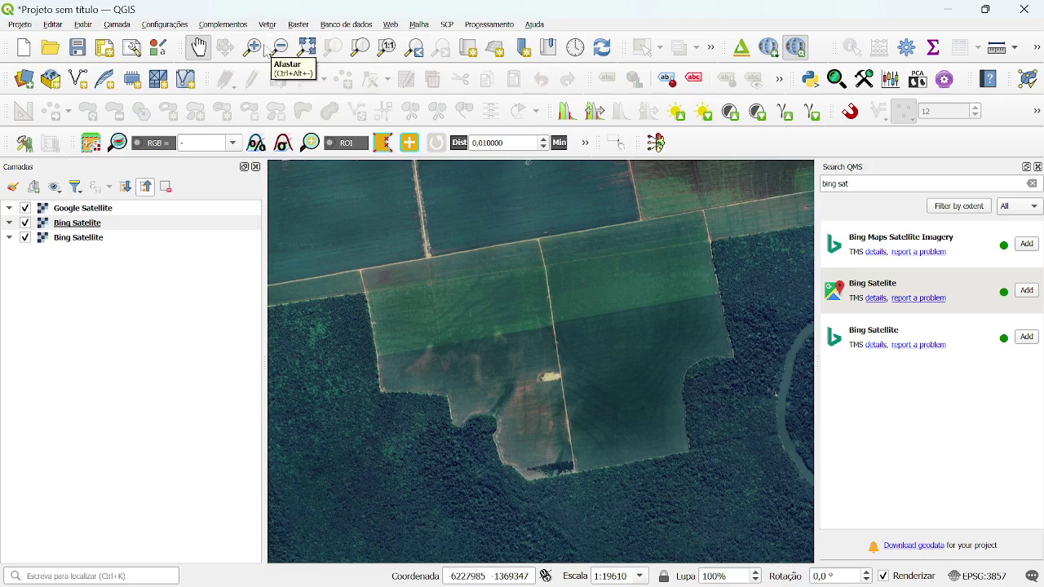
Step: Start a new GeoPackage layer and save its database as TL_01 in the precision agriculture project's Talhoes folder
left_click(119, 25)
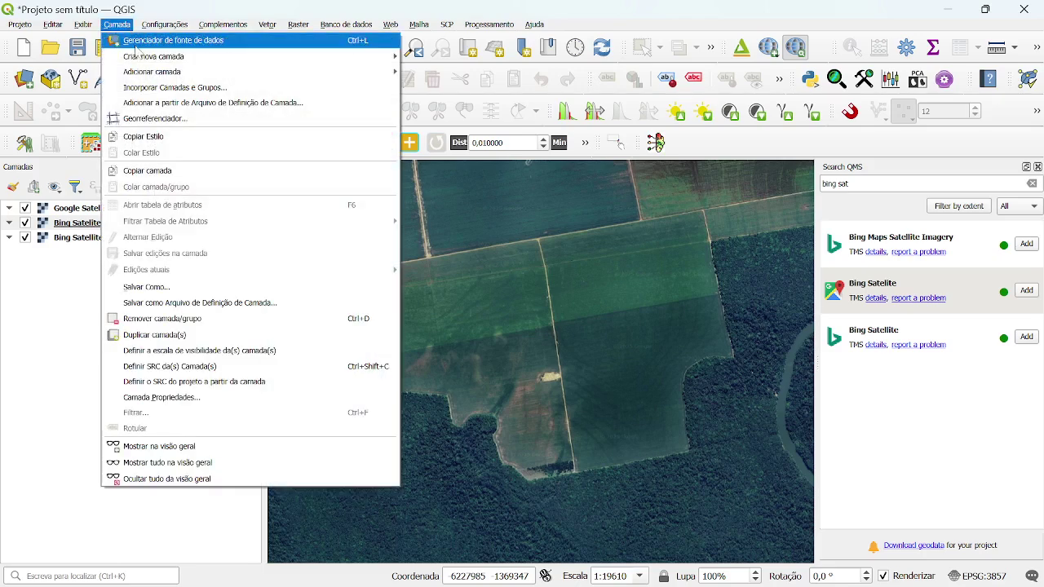
mouse_move(143, 59)
mouse_move(291, 57)
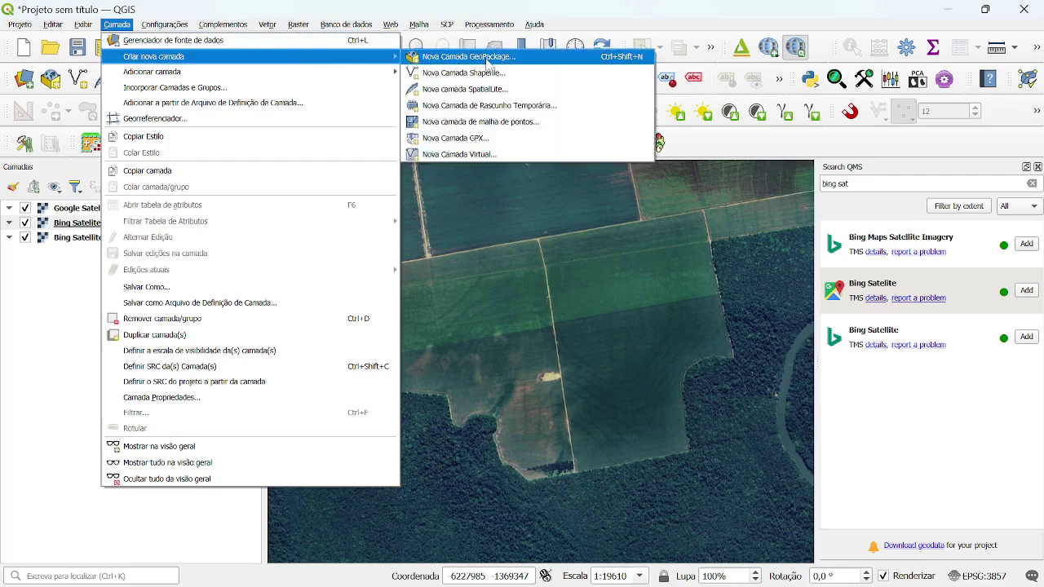
left_click(491, 58)
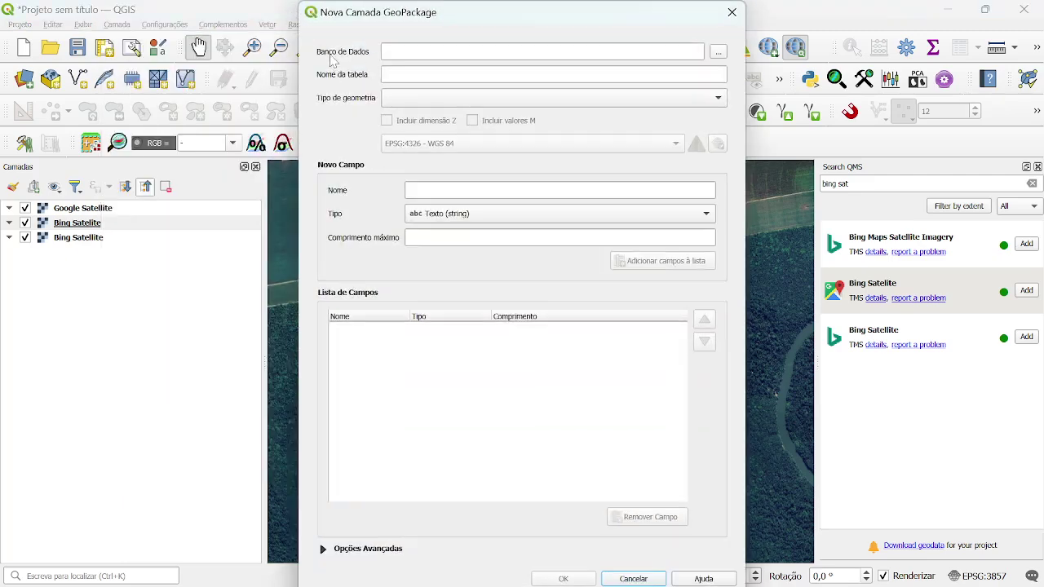
left_click(718, 52)
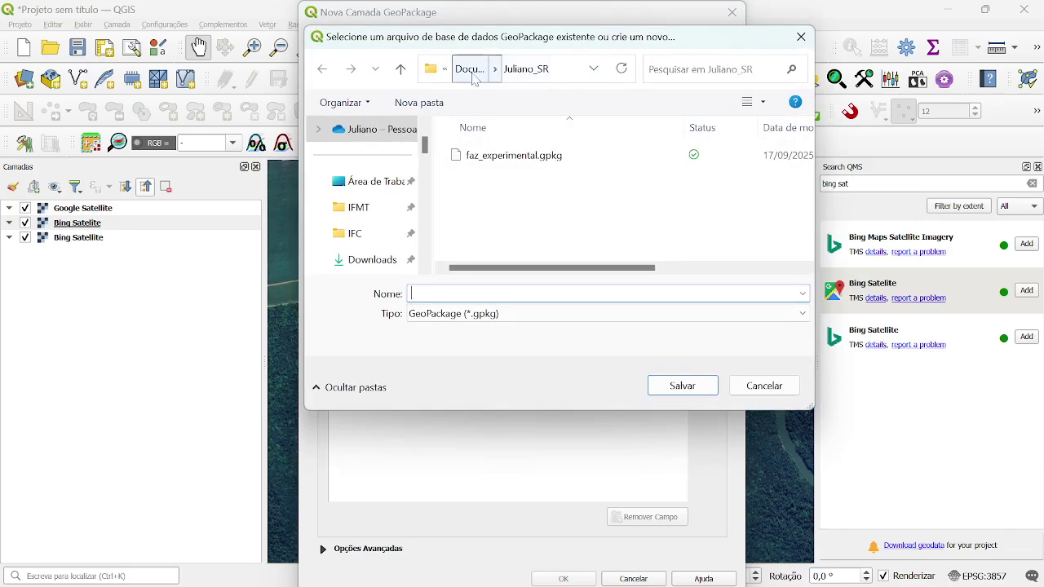
left_click(800, 37)
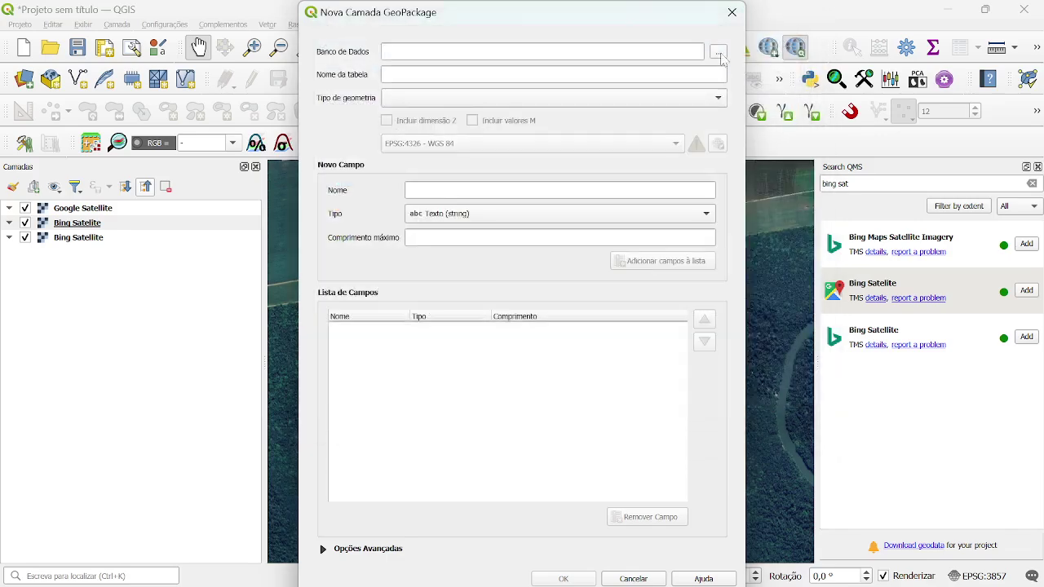
left_click(719, 52)
left_click(466, 69)
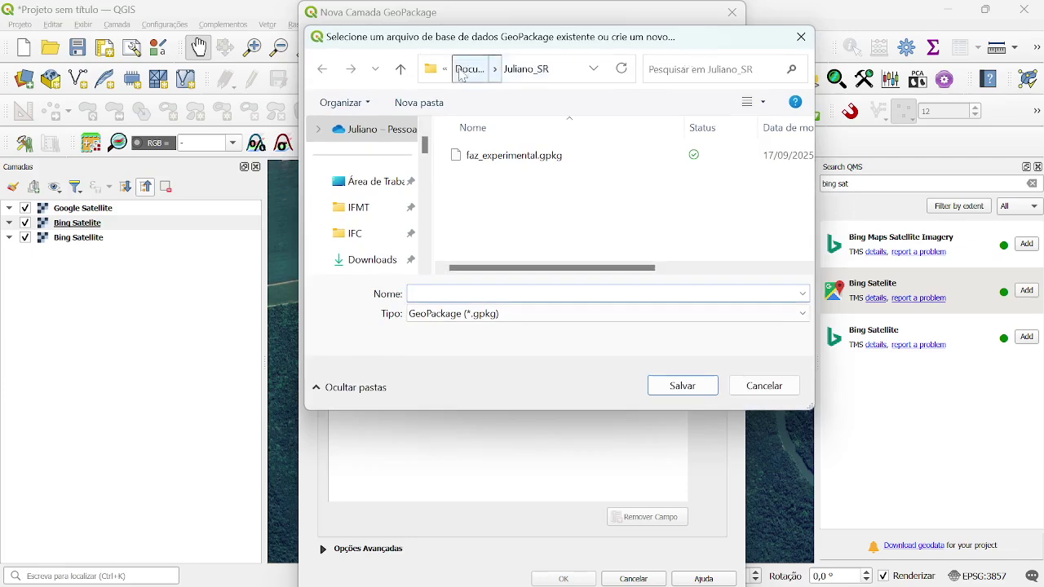
scroll(538, 196, "down", 4)
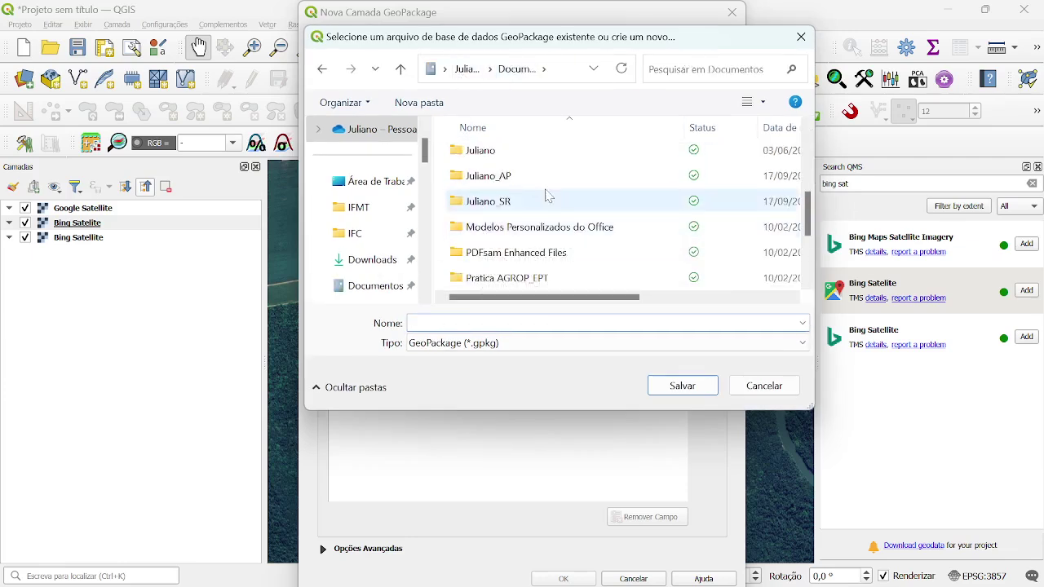
double_click(488, 177)
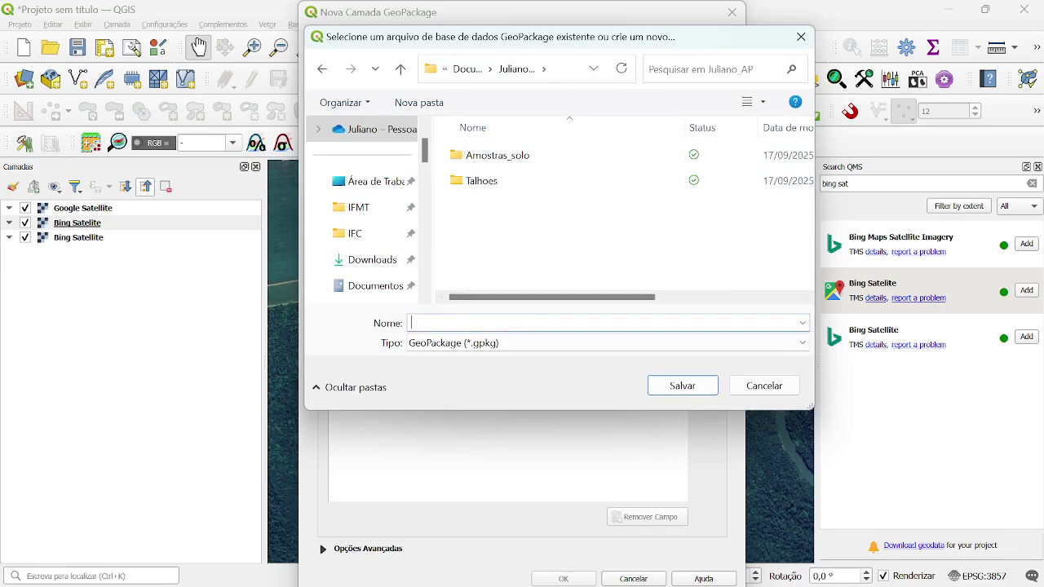
double_click(475, 183)
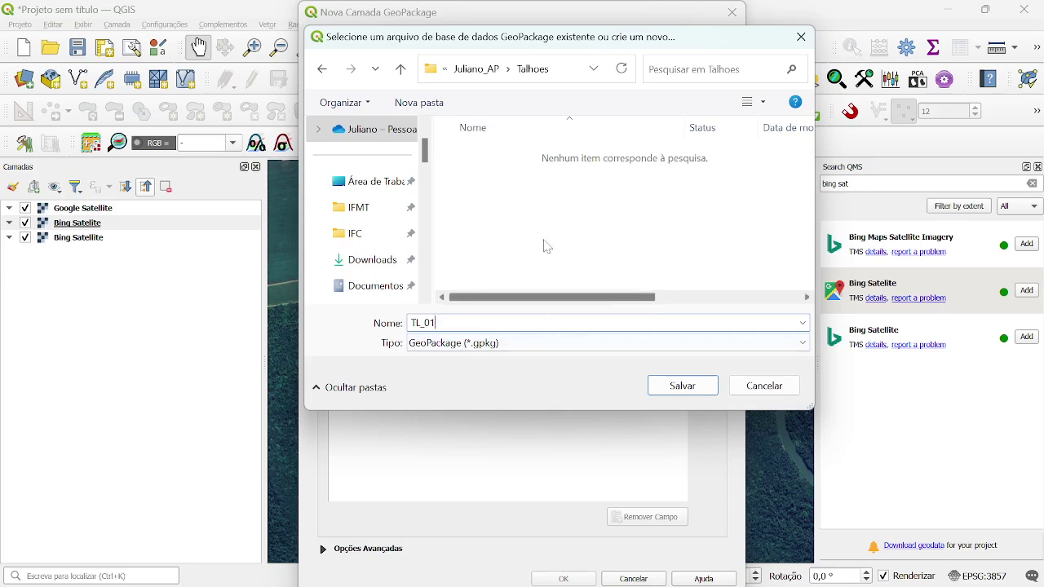
left_click(681, 385)
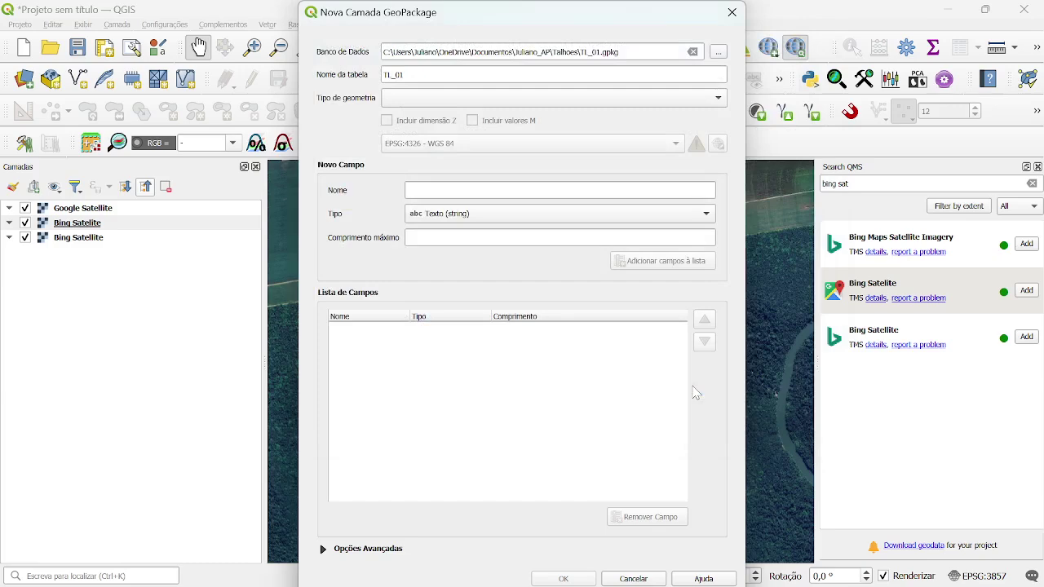
Step: Set the new layer's geometry type to Polígono and its coordinate reference system to EPSG:31981 - SIRGAS 2000 / UTM zone 21S
left_click(401, 99)
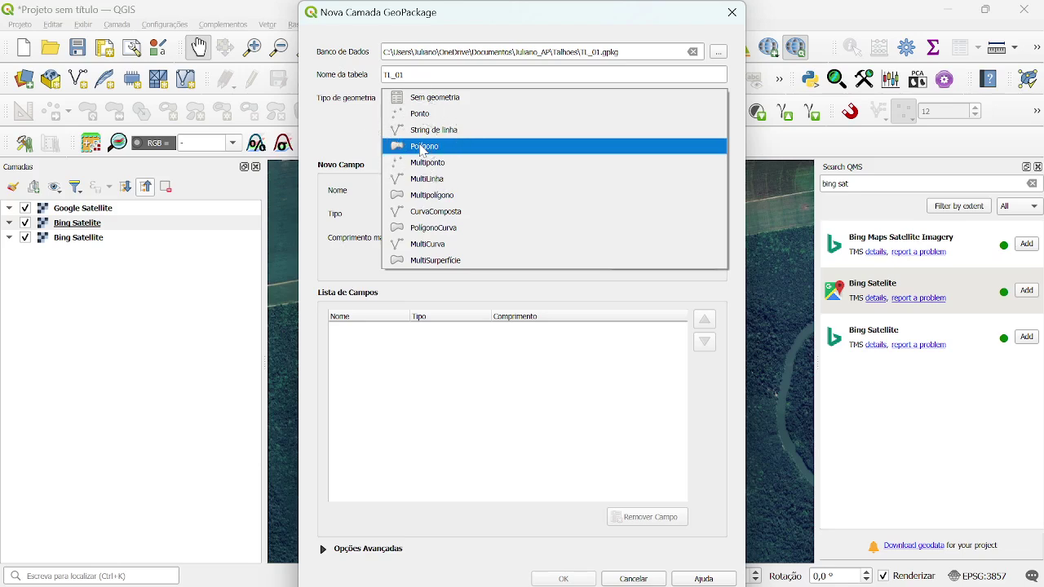
left_click(423, 146)
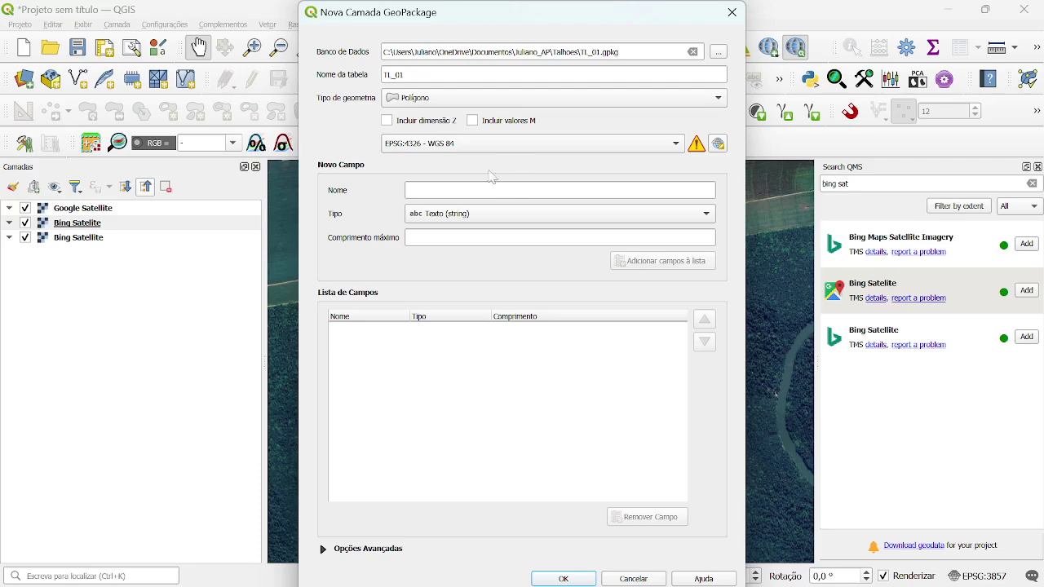
left_click(437, 145)
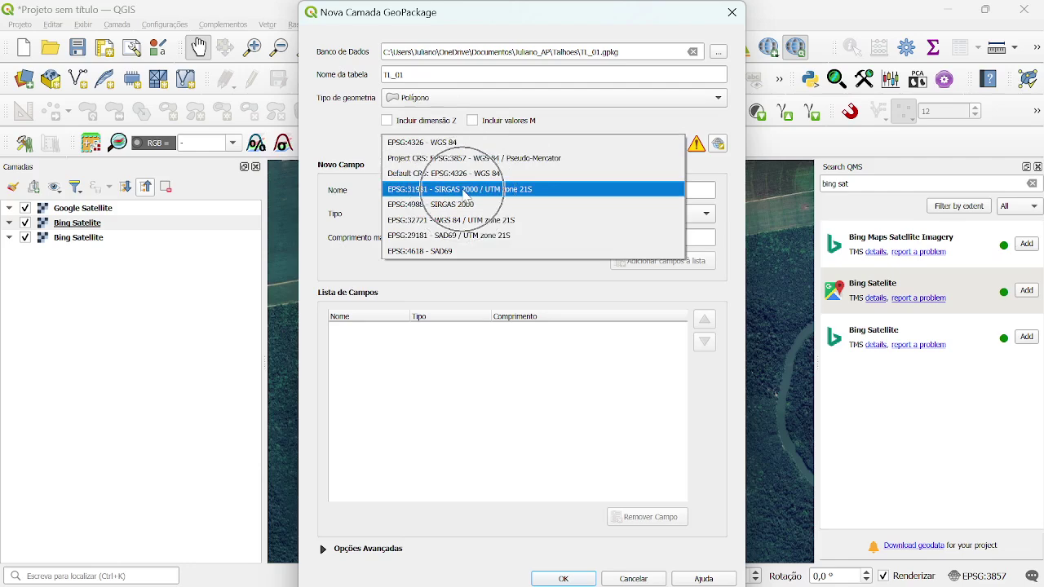
left_click(466, 194)
left_click(435, 147)
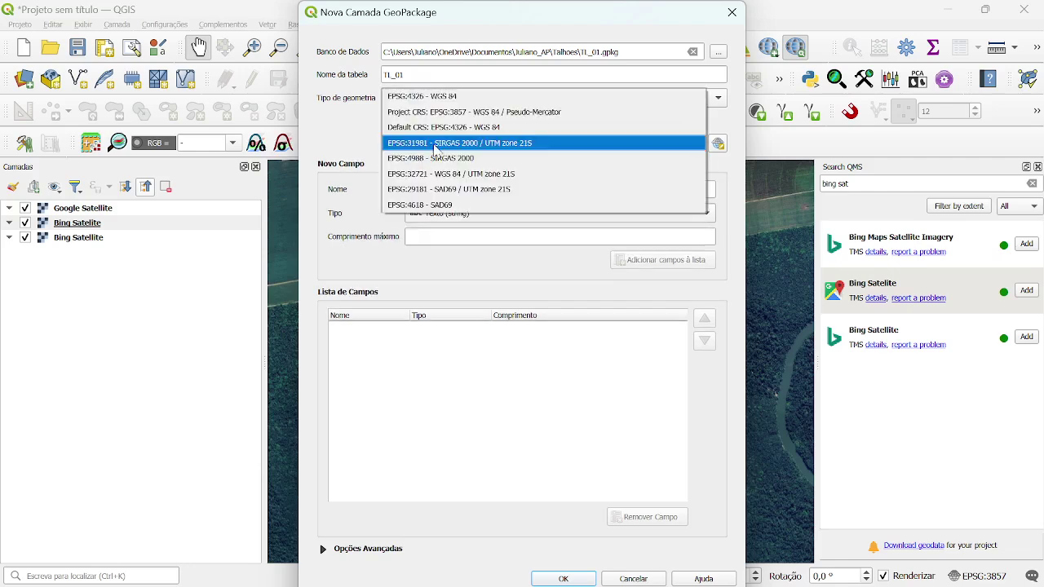
left_click(502, 145)
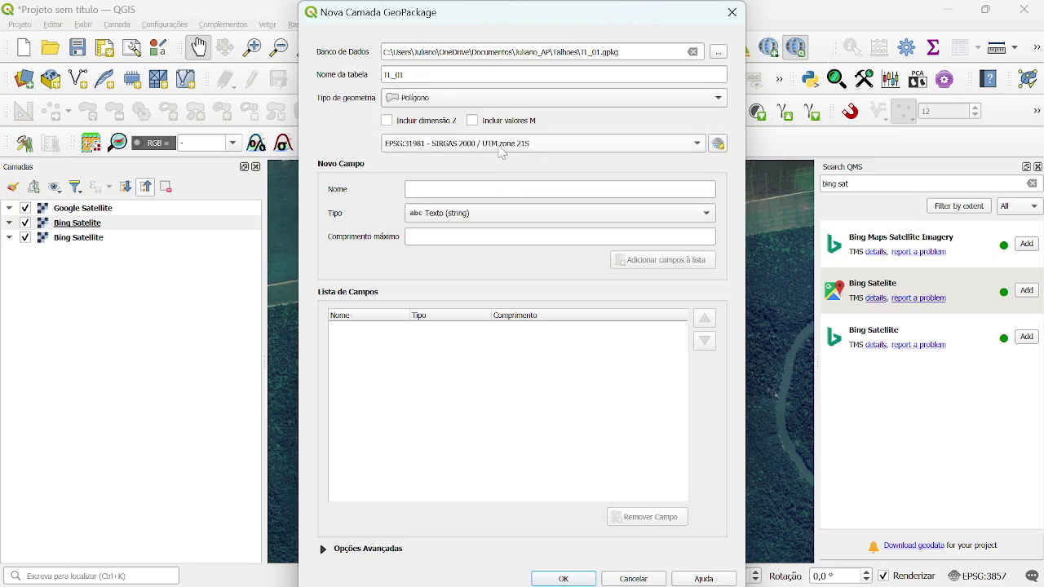
left_click(502, 153)
left_click(501, 151)
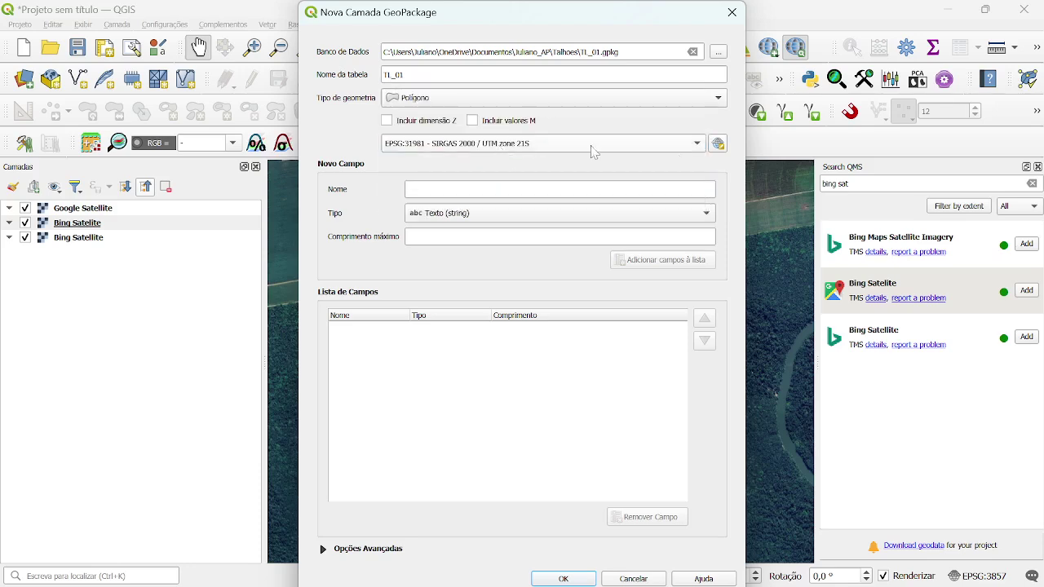
Step: Open the coordinate reference system selector for the new layer and filter the systems by SIRGAS 2000
left_click(721, 148)
left_click(721, 148)
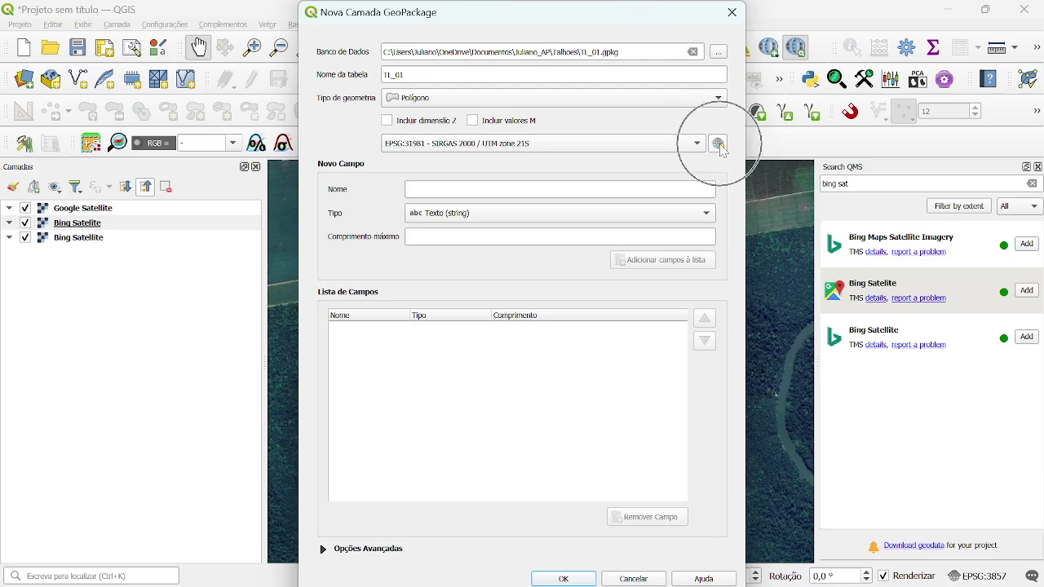
left_click(720, 149)
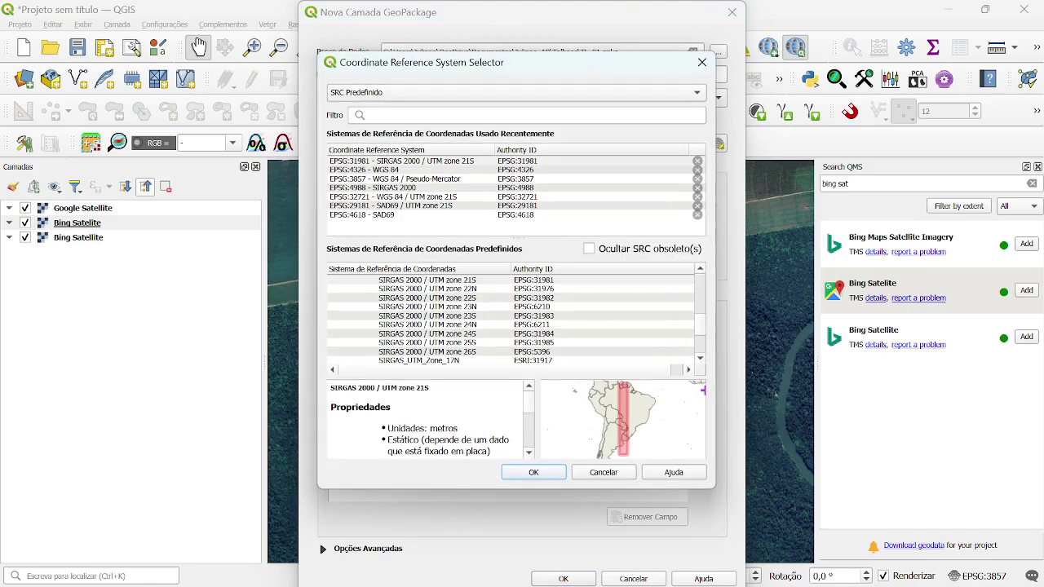
type("SIRGAS")
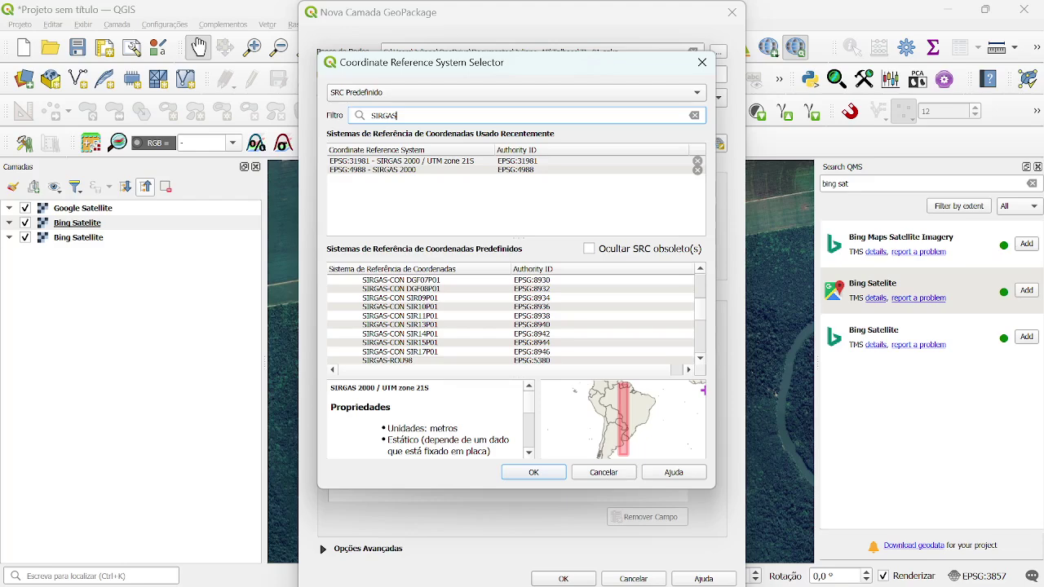
type(" 2000")
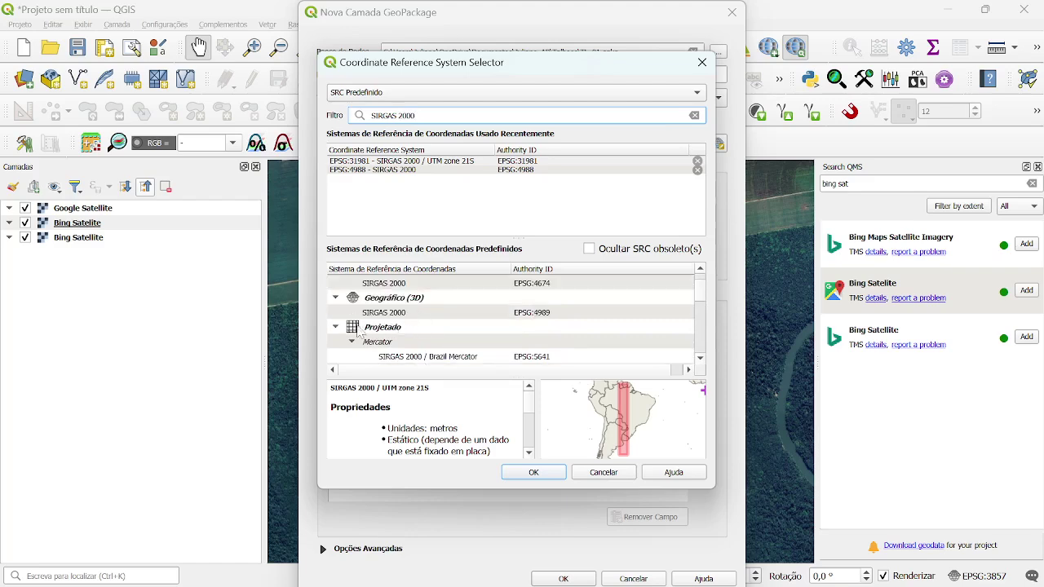
Step: Collapse the Geográfico (3D) group and all projection subgroups under Projetado in the predefined systems list
left_click(335, 327)
left_click(335, 327)
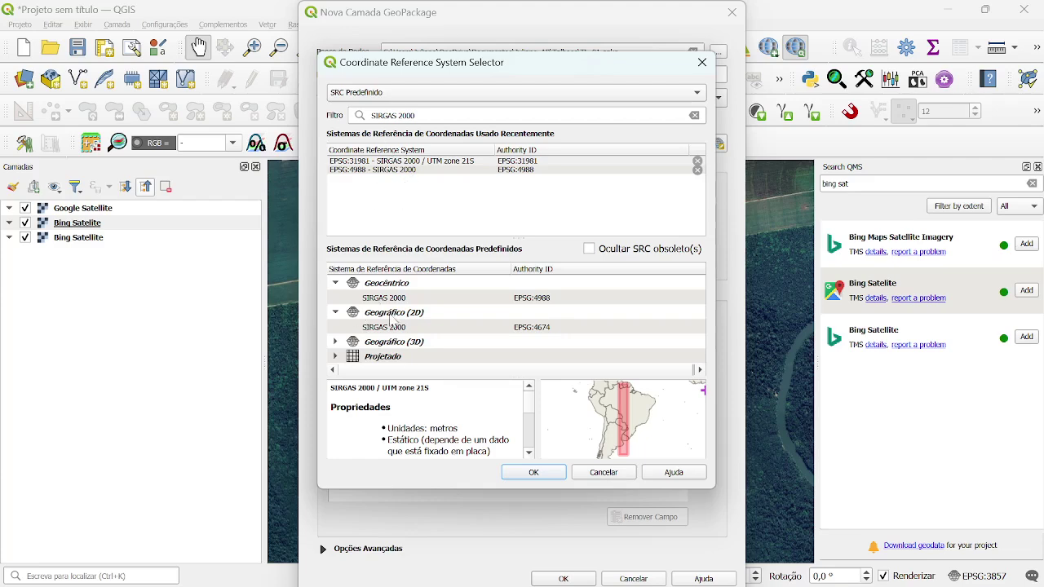
left_click(335, 359)
left_click(335, 356)
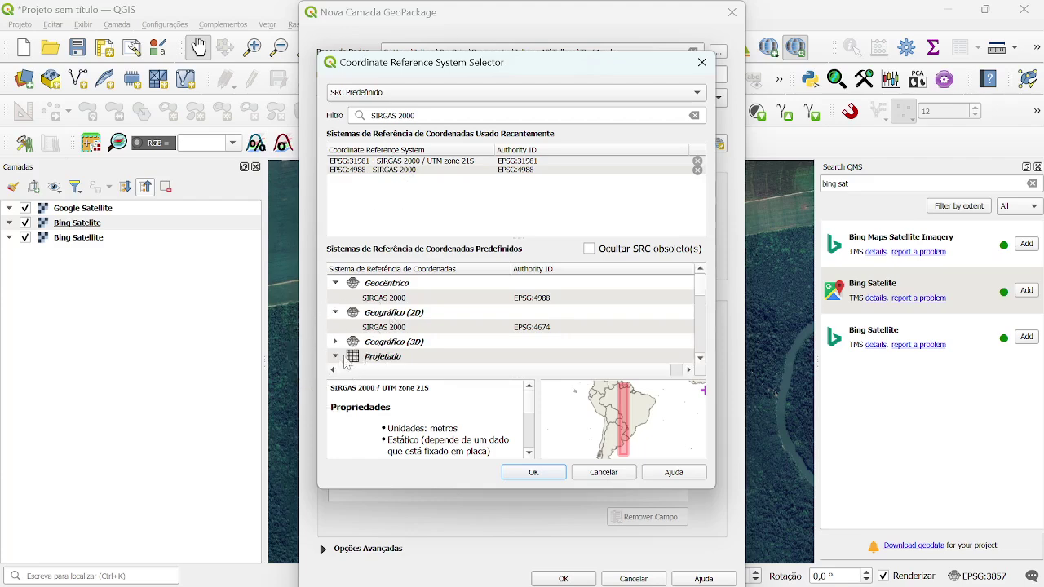
scroll(400, 345, "down", 2)
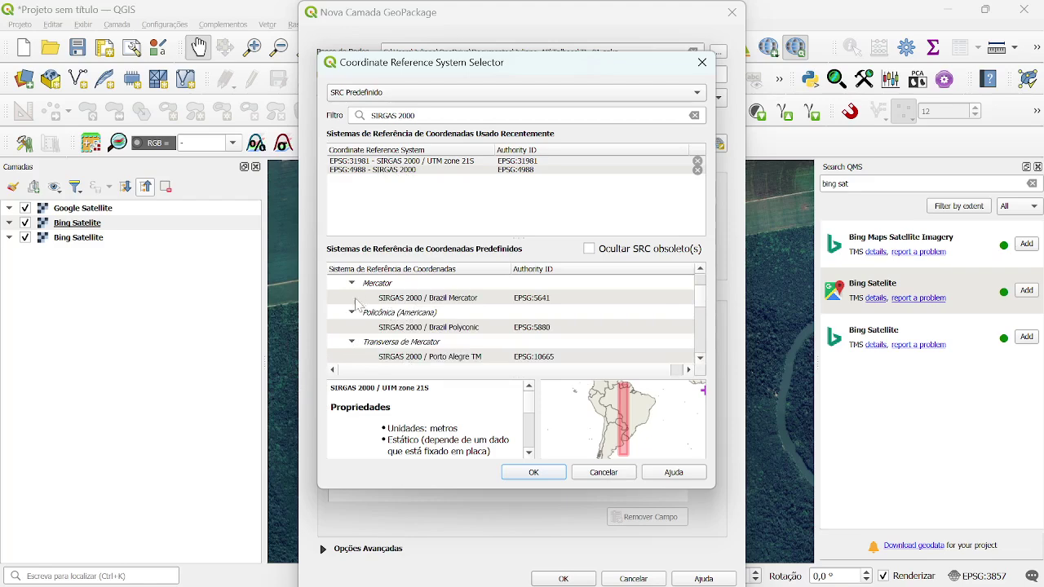
scroll(349, 338, "down", 1)
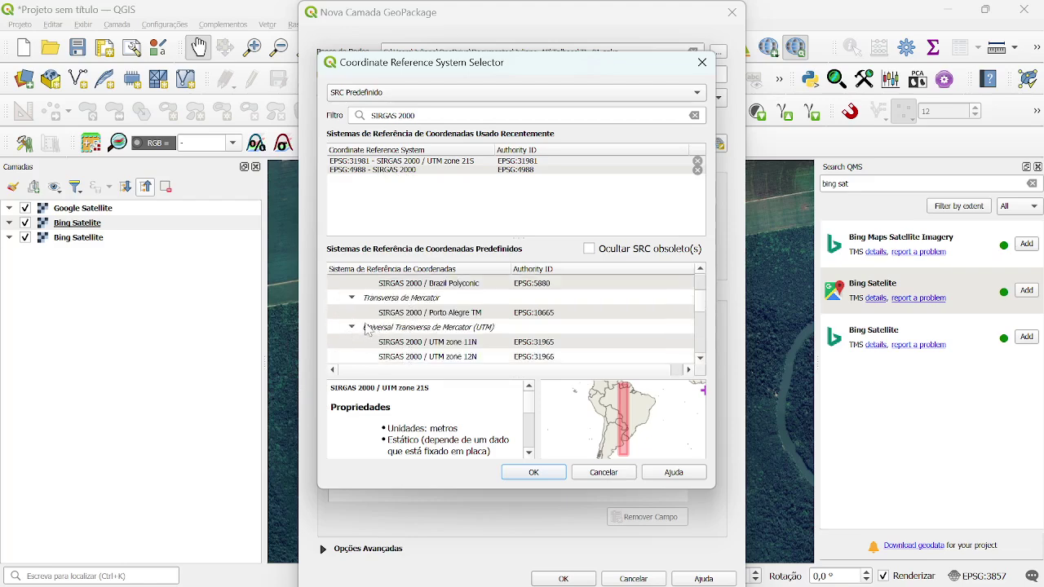
left_click(352, 329)
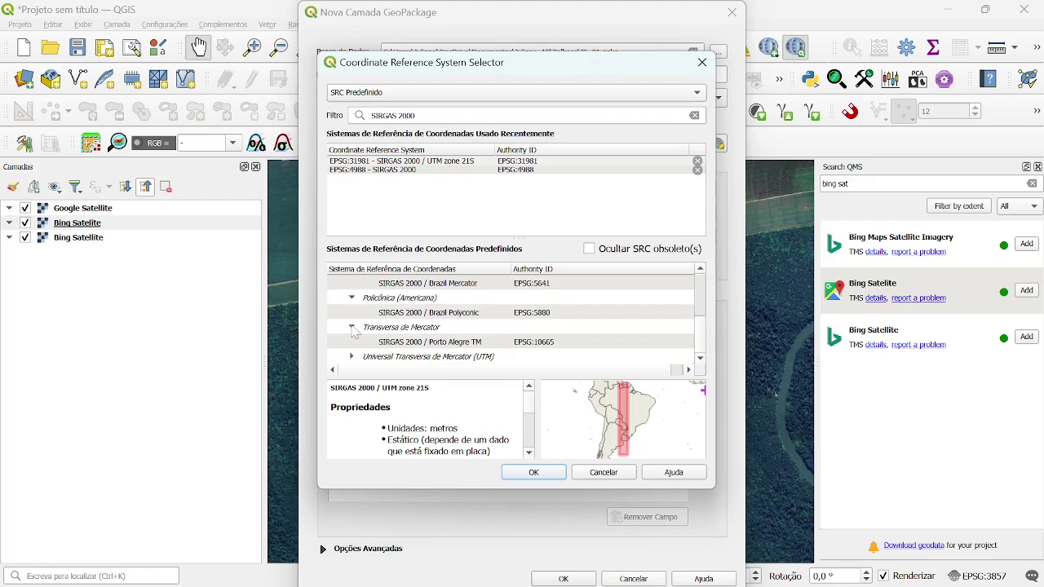
left_click(352, 329)
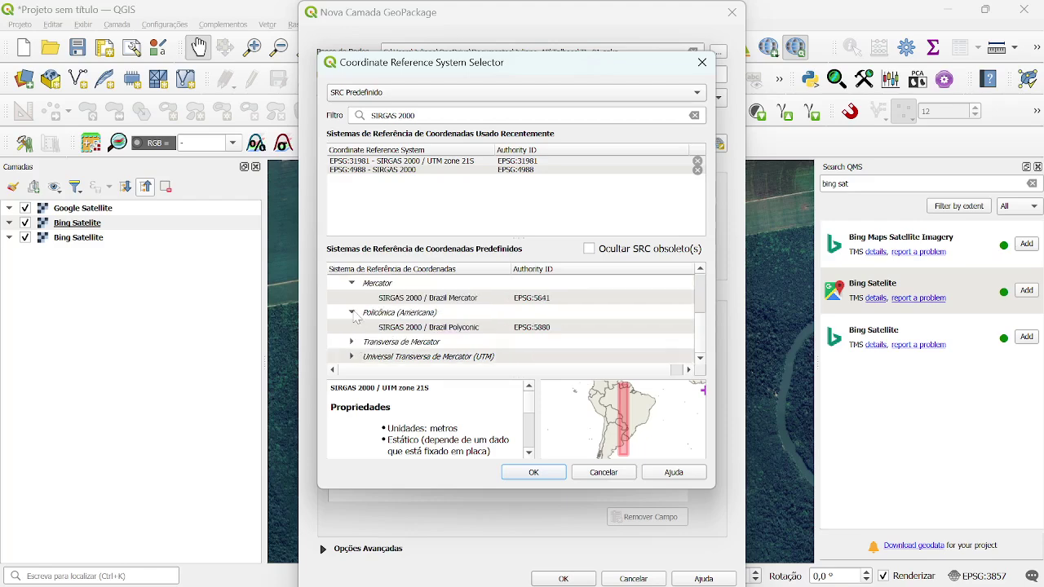
left_click(355, 315)
left_click(355, 301)
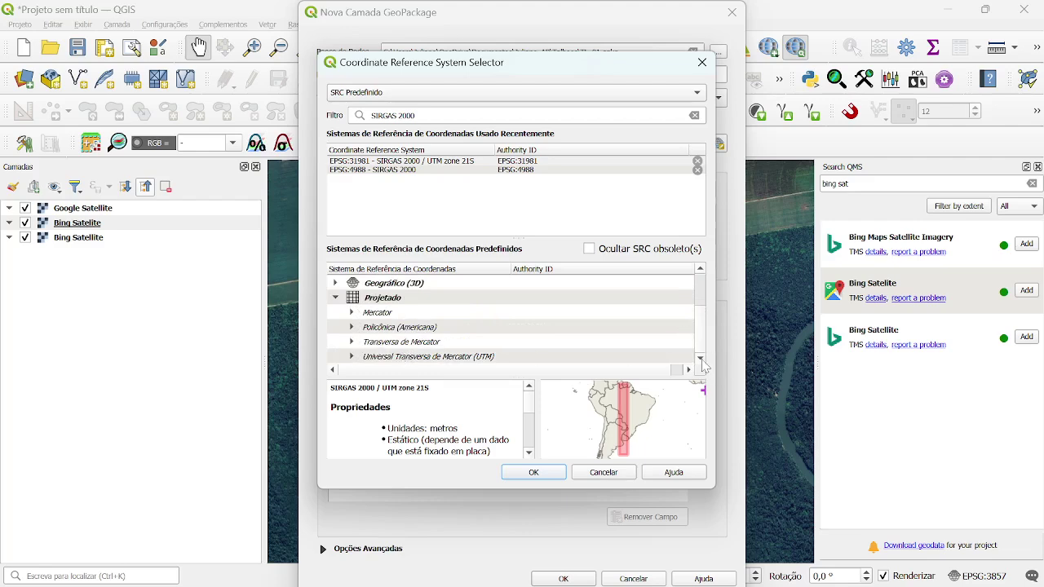
Step: Expand the Universal Transversa de Mercator (UTM) group and select SIRGAS 2000 / UTM zone 21S (EPSG:31981)
left_click(407, 357)
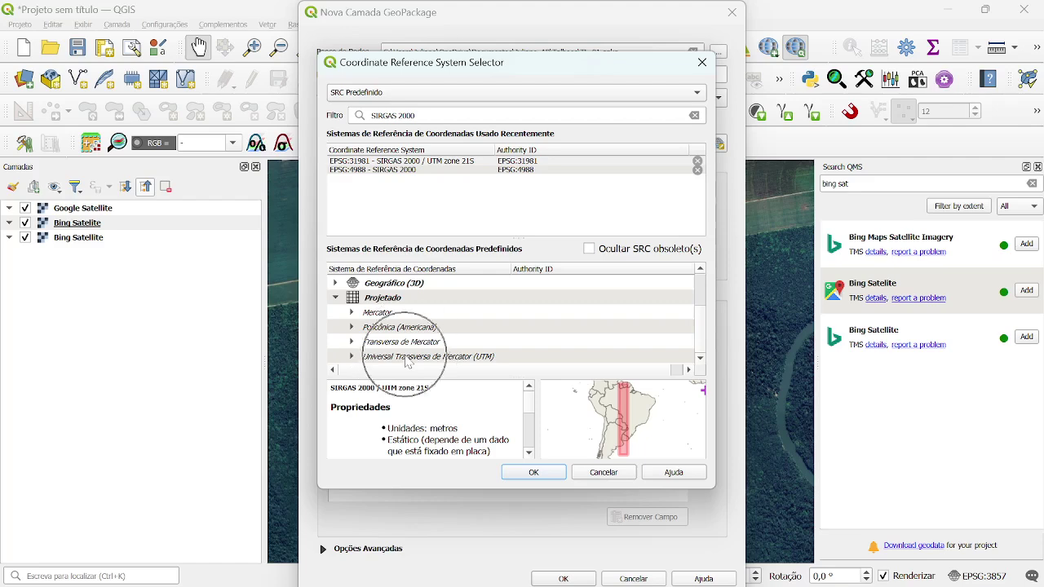
left_click(353, 357)
scroll(413, 327, "down", 2)
scroll(413, 327, "down", 4)
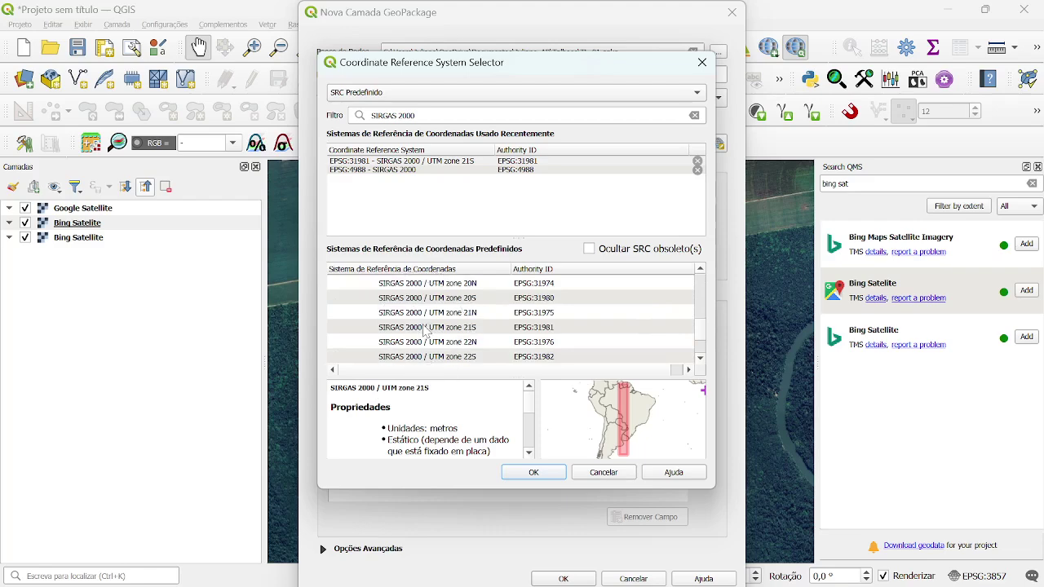
left_click(426, 330)
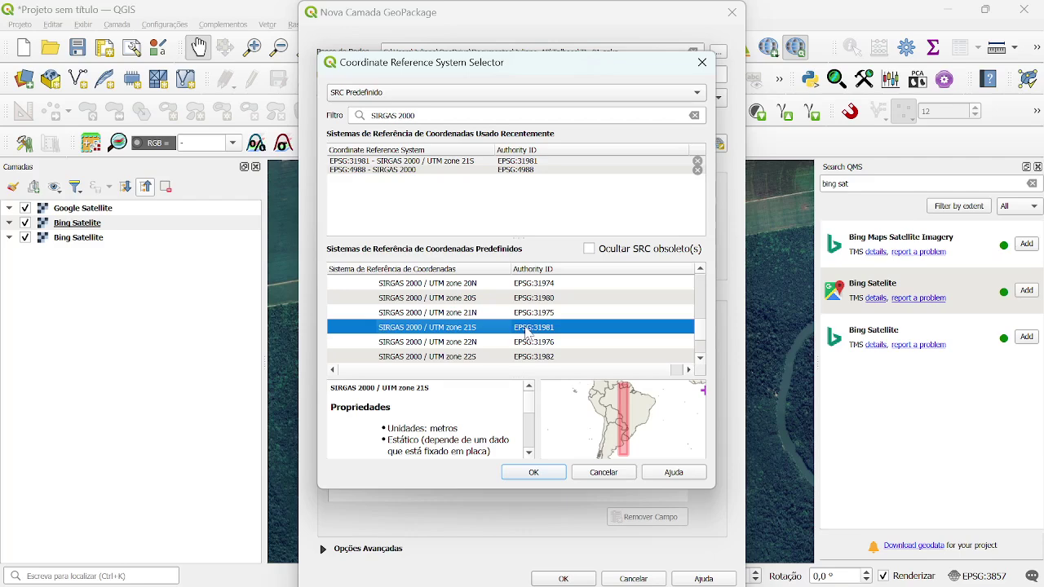
left_click(459, 318)
left_click(466, 329)
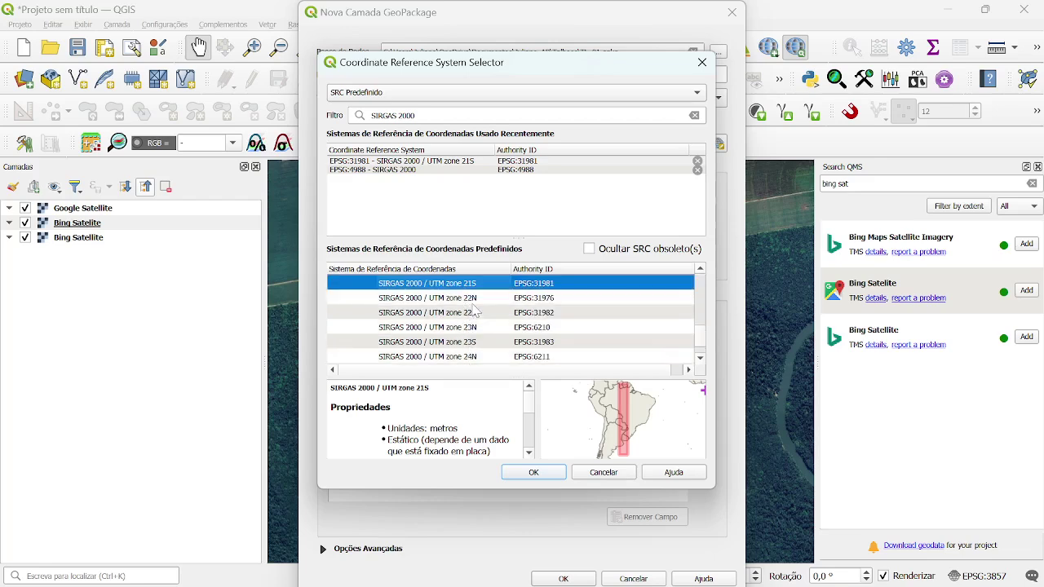
Step: Compare the map coverage of SIRGAS 2000 / UTM zones 19S, 20S, 21S and 22S in the extent preview
scroll(470, 318, "up", 1)
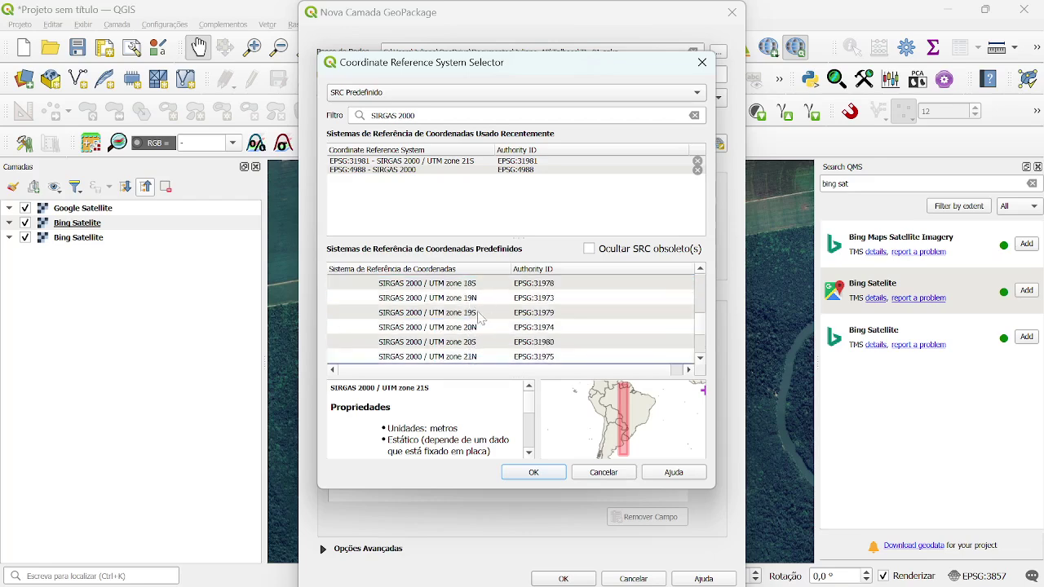
left_click(476, 315)
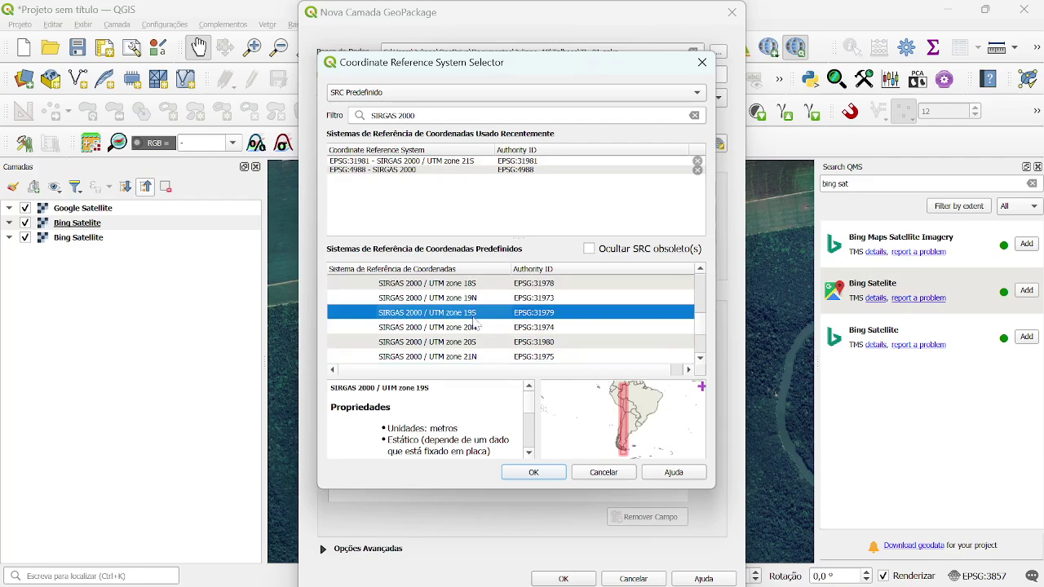
left_click(474, 342)
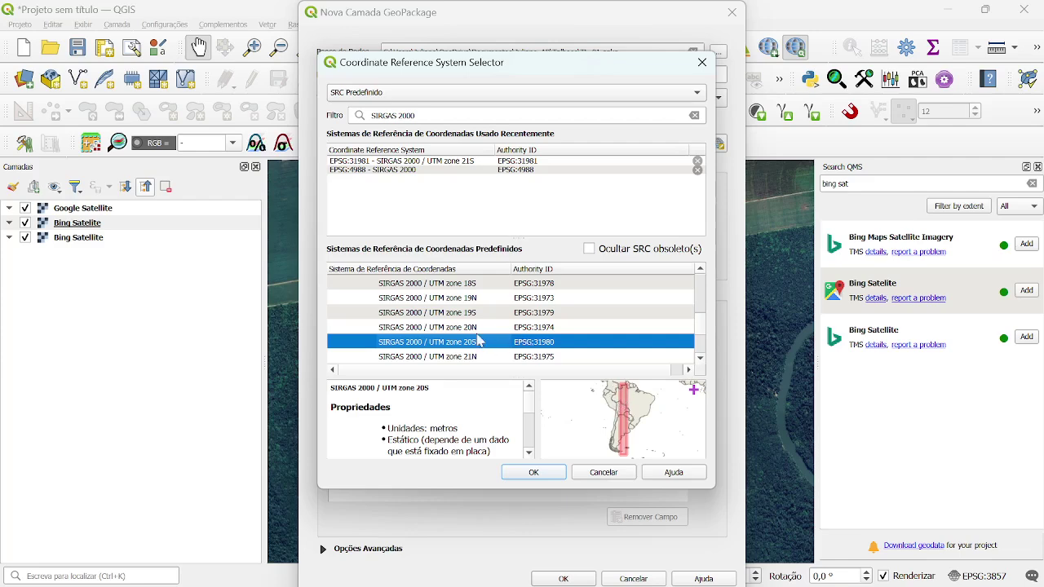
scroll(474, 340, "down", 1)
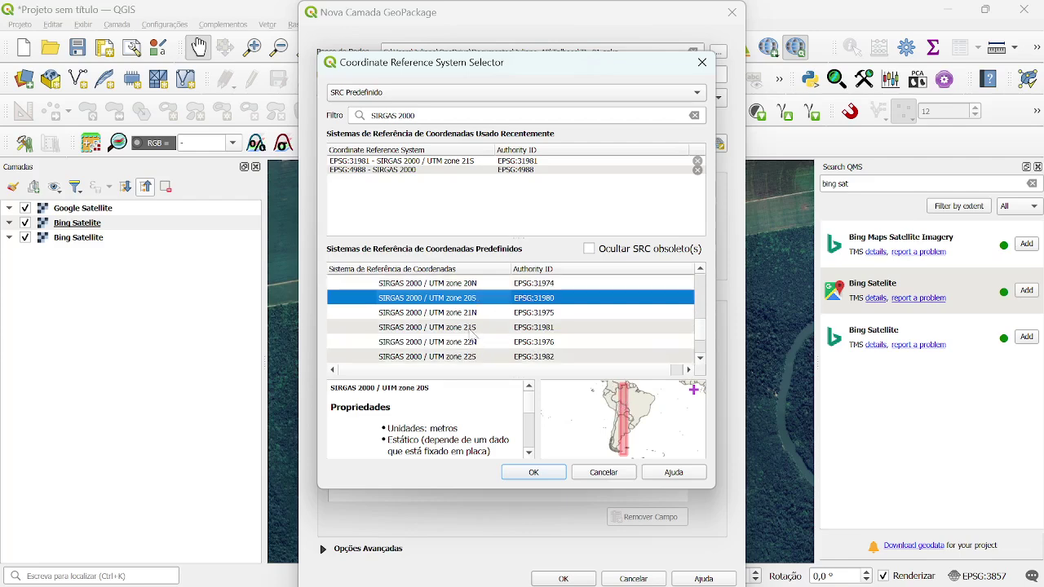
left_click(471, 330)
scroll(470, 330, "down", 1)
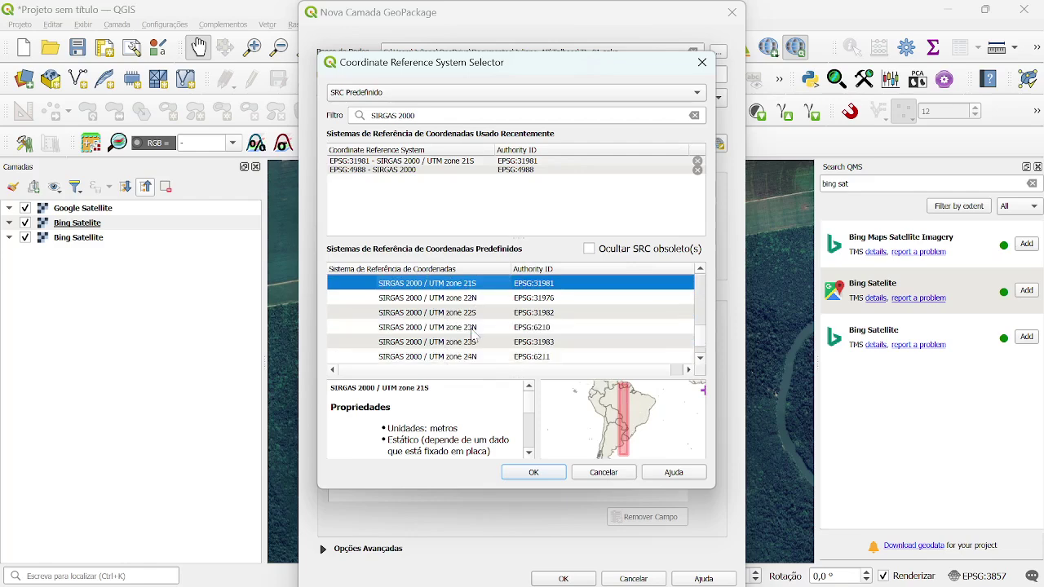
left_click(470, 314)
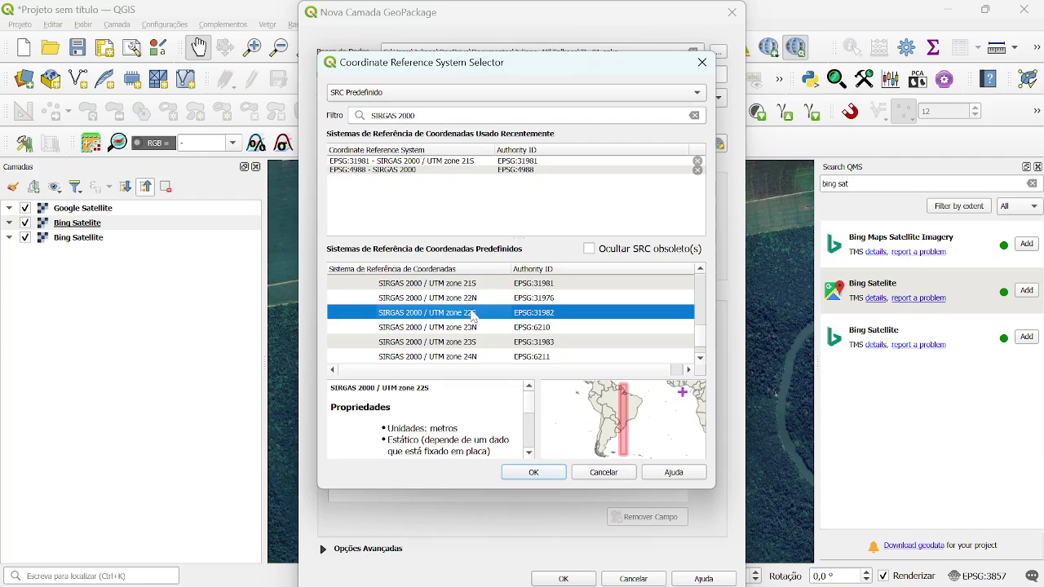
Step: Apply SIRGAS 2000 / UTM zone 21S (EPSG:31981) as the reference system and create the TL_01 layer
left_click(473, 287)
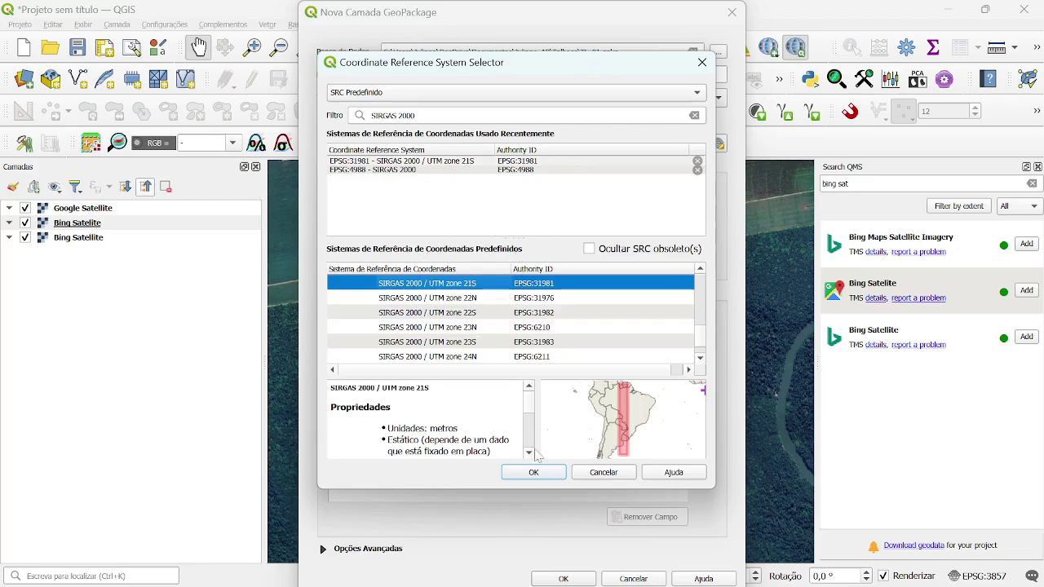
left_click(538, 474)
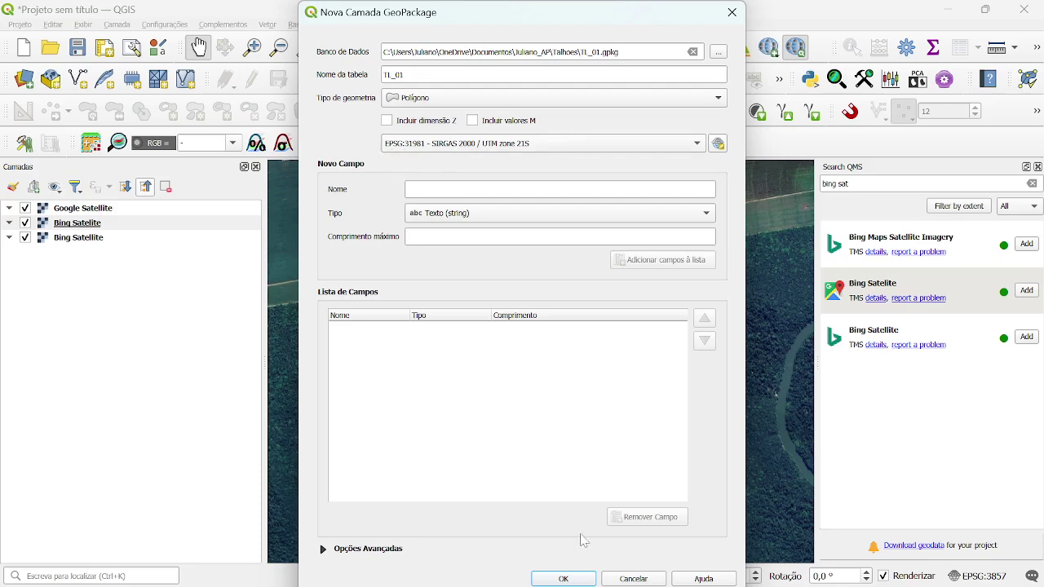
left_click(574, 580)
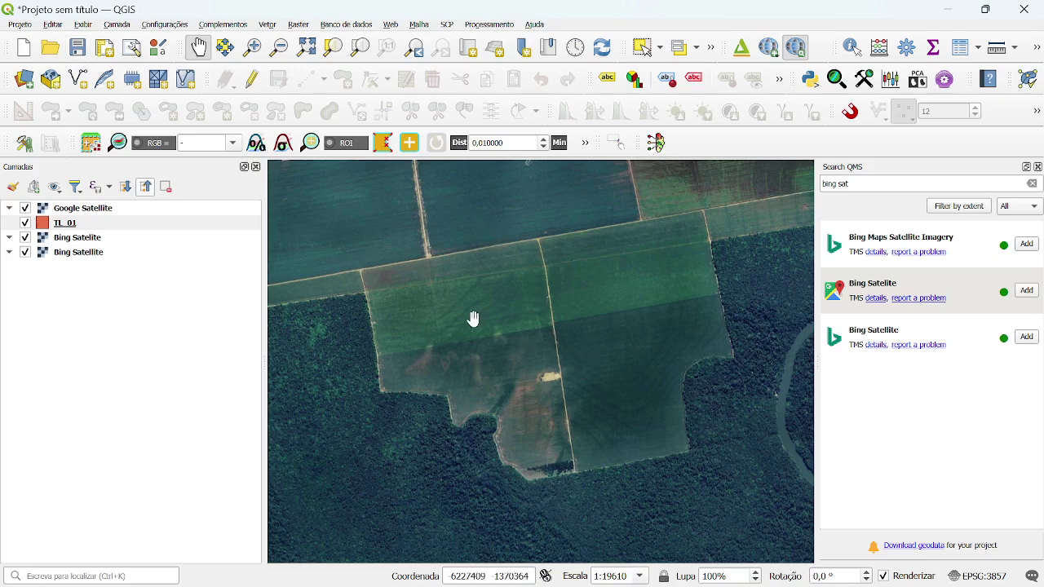
Step: Start a new GeoPackage layer stored as TL_02.gpkg in the Talhoes folder
left_click(115, 25)
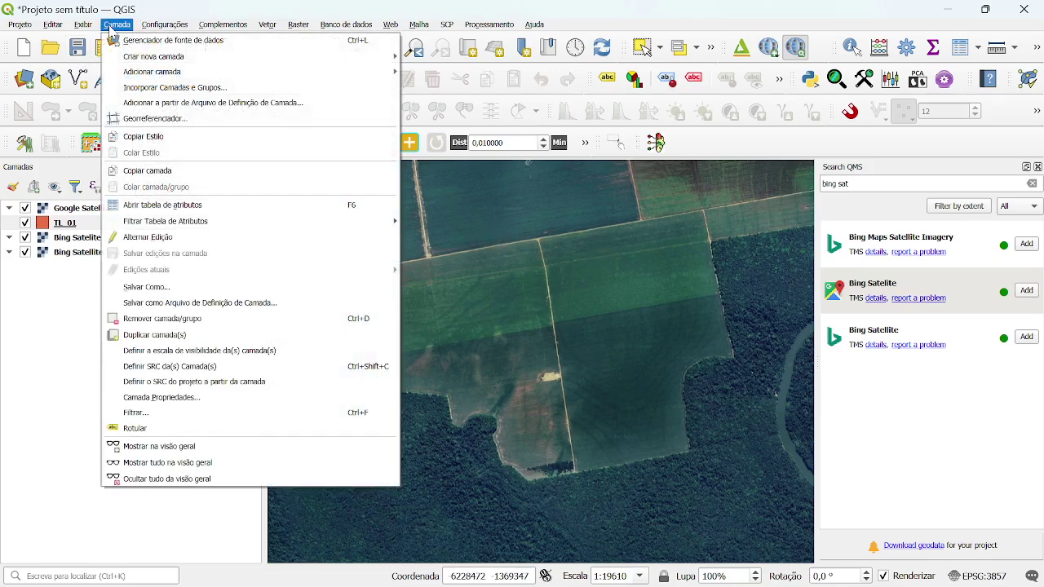
mouse_move(155, 57)
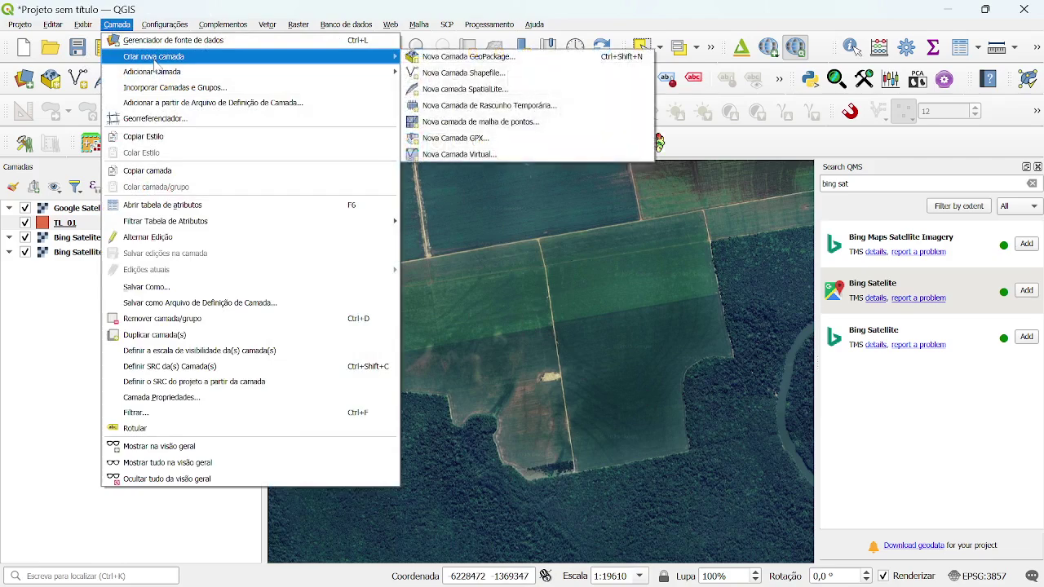
left_click(448, 58)
left_click(716, 52)
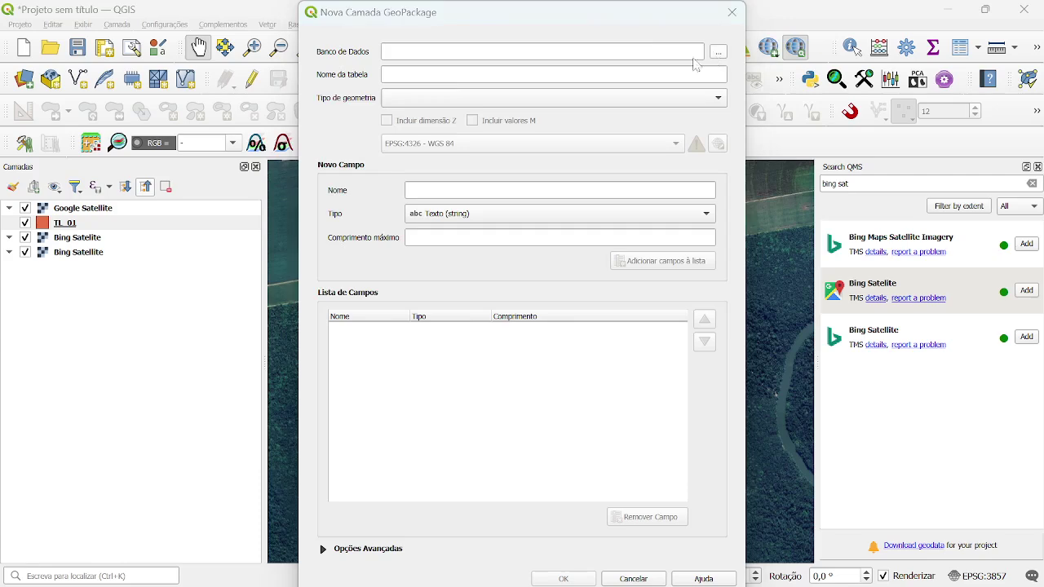
left_click(489, 155)
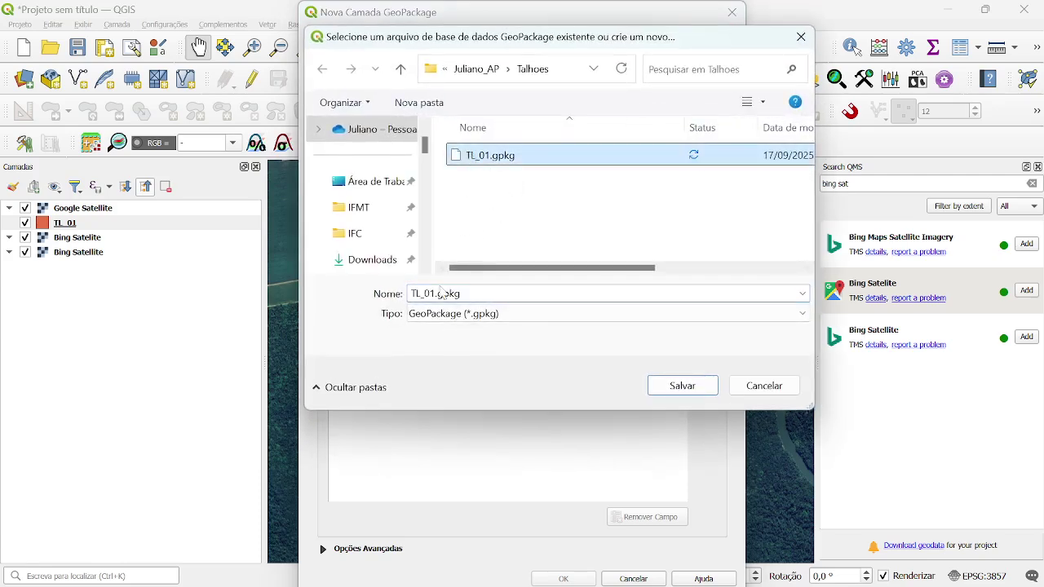
left_click(435, 294)
left_click(435, 294)
key("BackSpace")
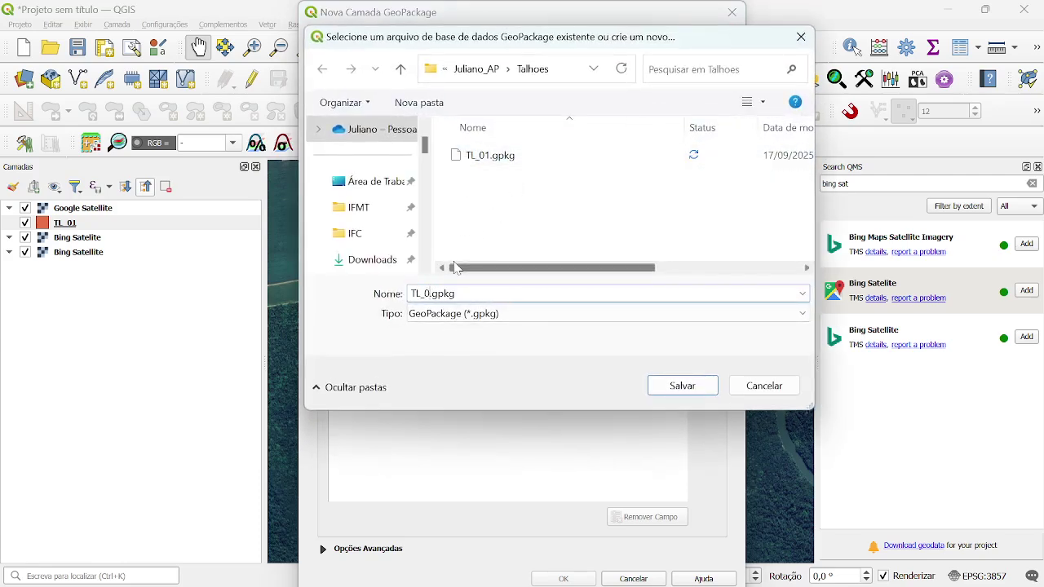
left_click(681, 385)
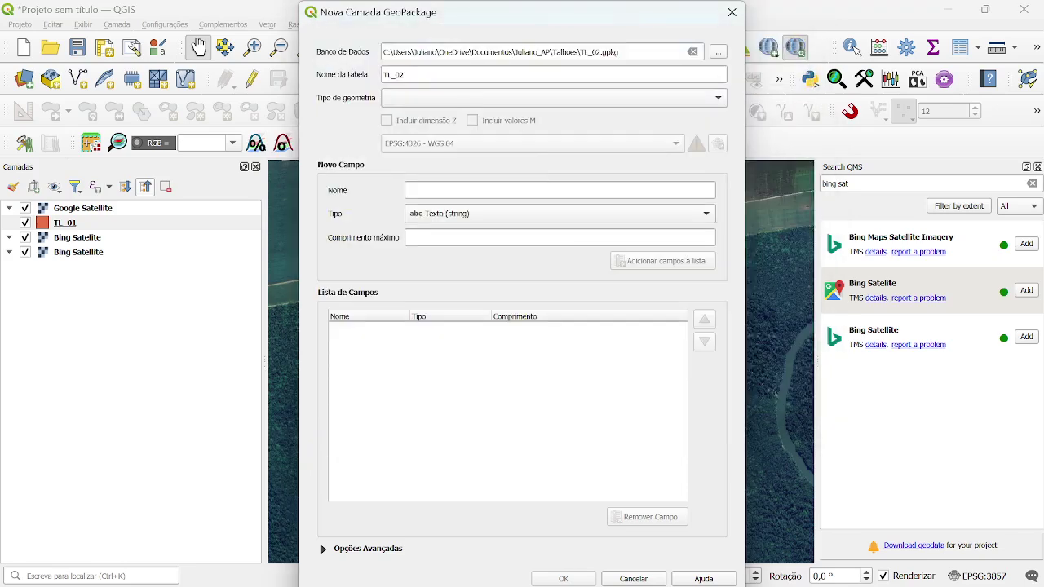
Step: Set the geometry type to Polígono and the reference system to EPSG:31981 - SIRGAS 2000 / UTM zone 21S, and create the TL_02 layer
left_click(689, 99)
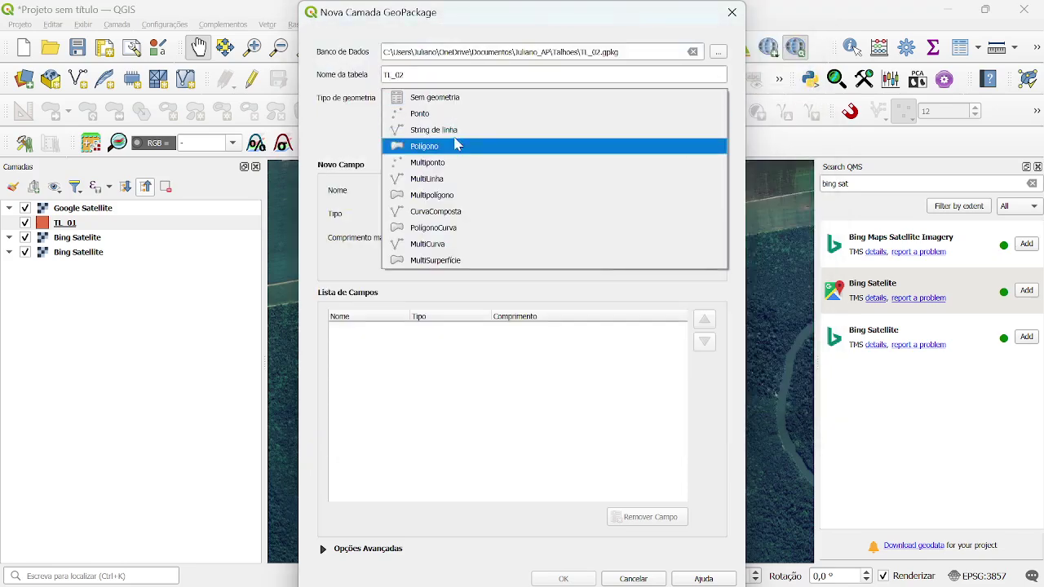
left_click(426, 150)
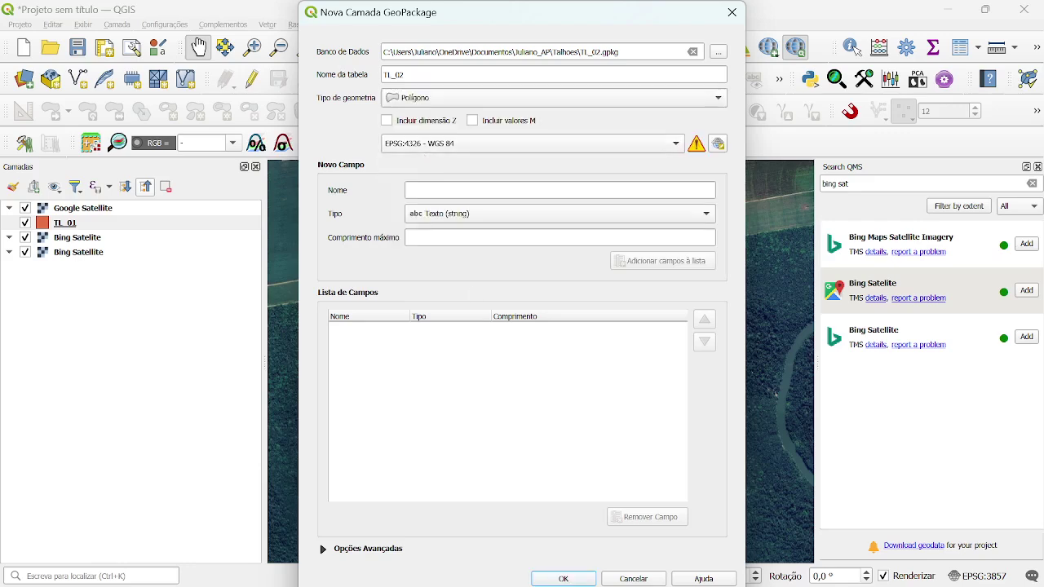
left_click(433, 143)
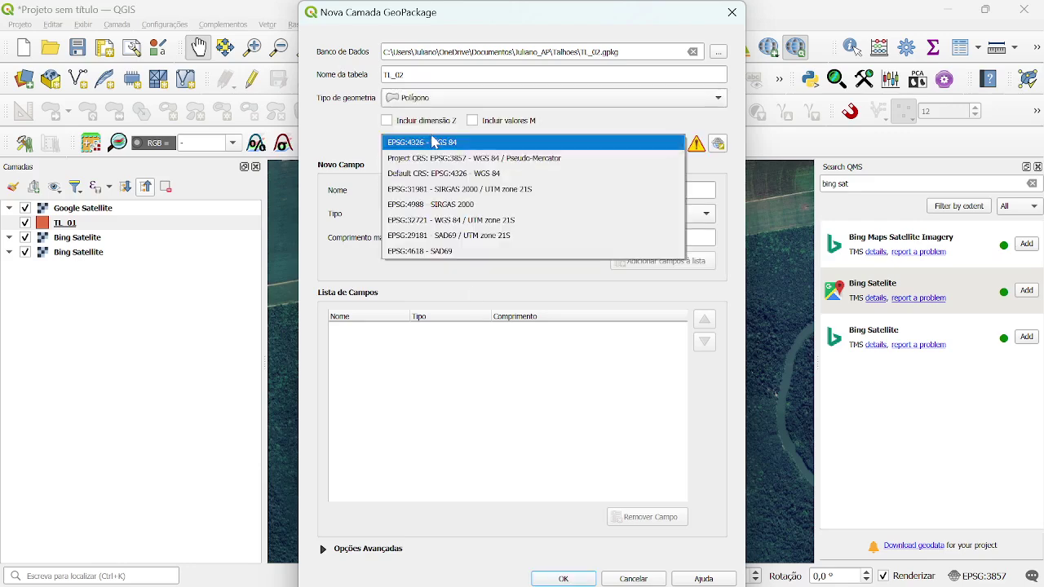
left_click(448, 190)
left_click(451, 147)
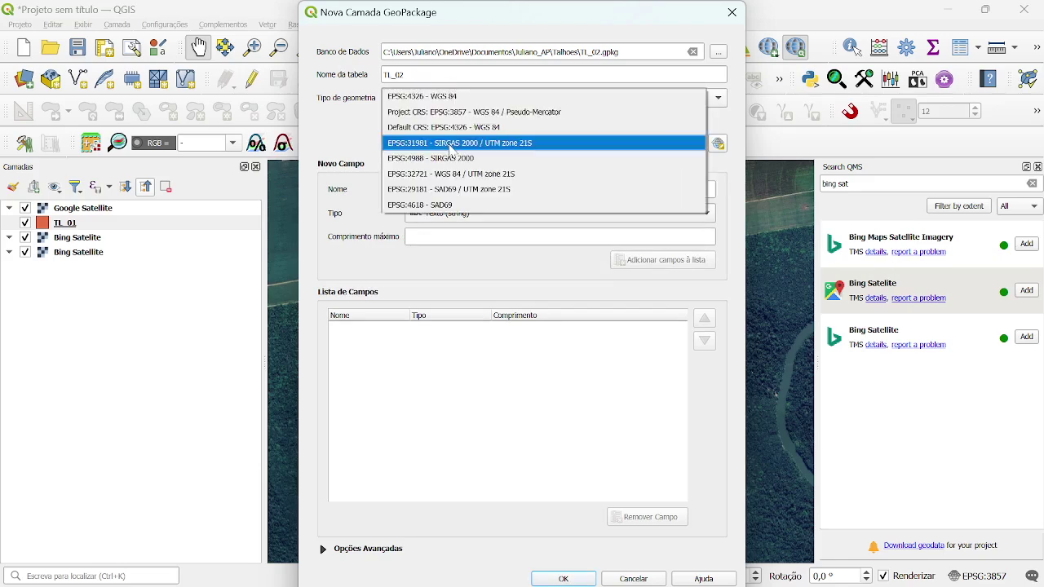
left_click(451, 151)
left_click(451, 149)
left_click(451, 145)
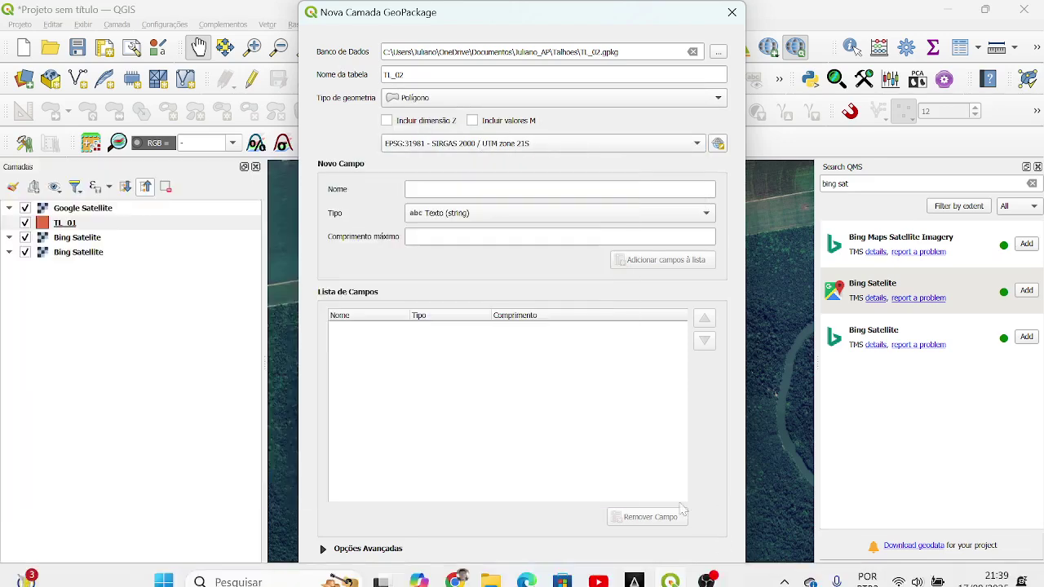
left_click(563, 578)
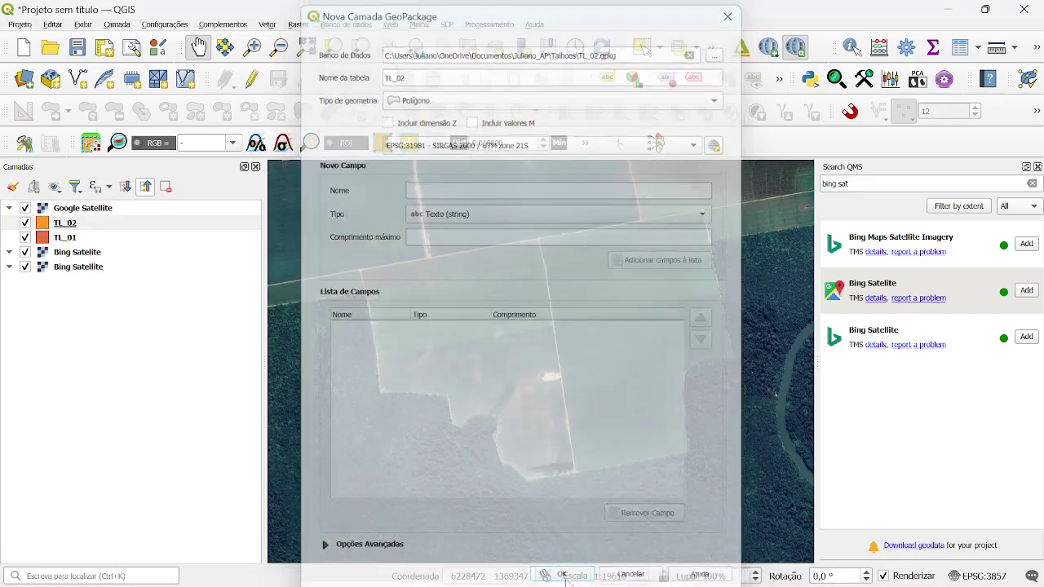
Step: Make TL_01 the active layer and enable editing on it
left_click(62, 237)
left_click(60, 227)
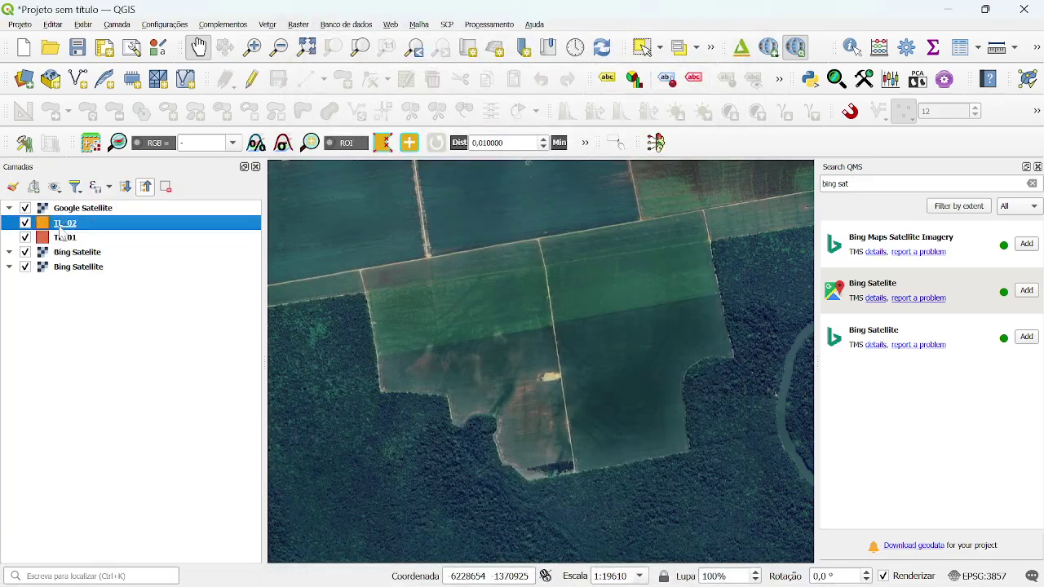
left_click(63, 239)
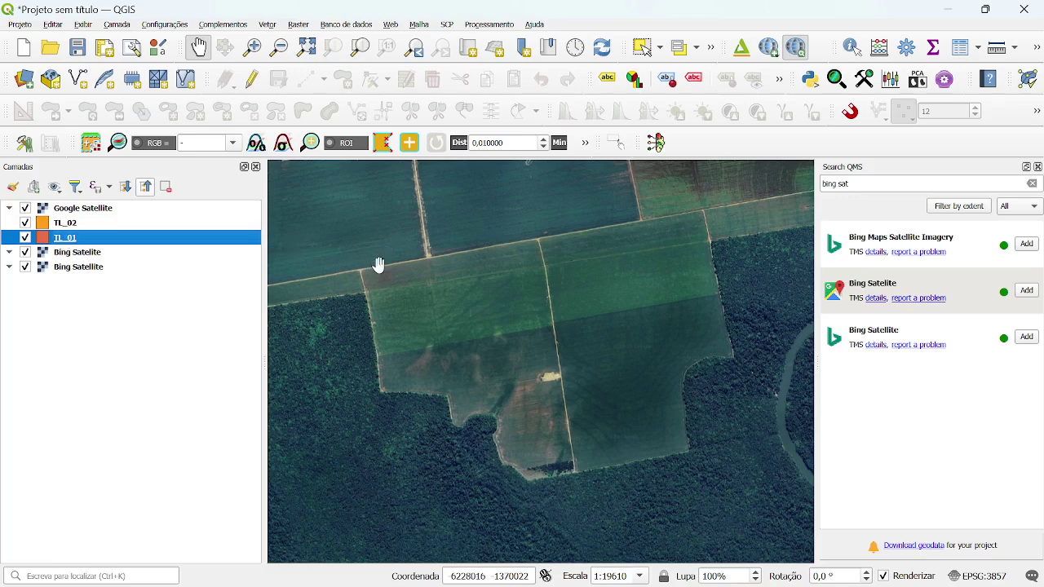
left_click(63, 237)
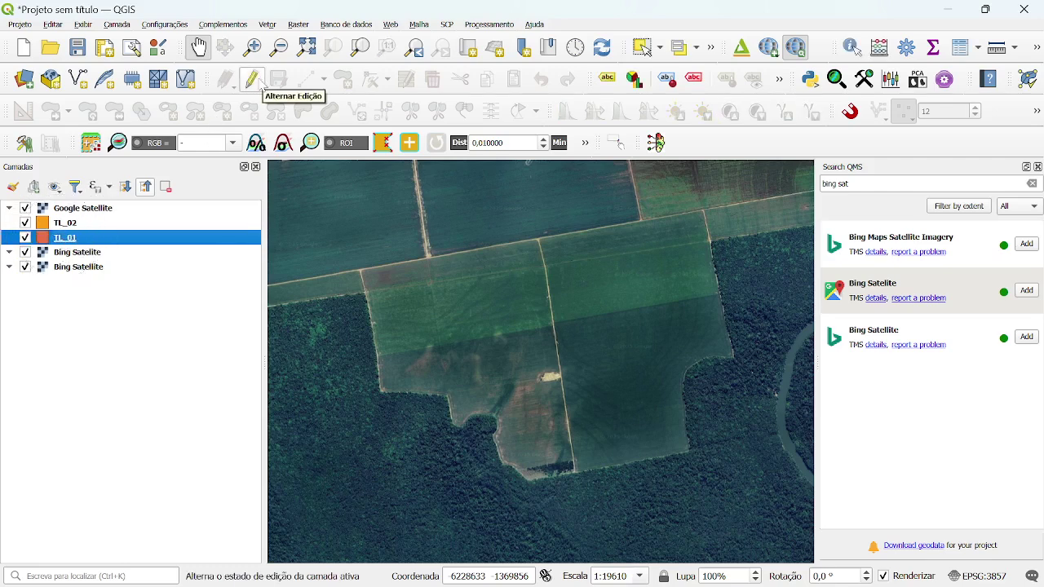
left_click(252, 80)
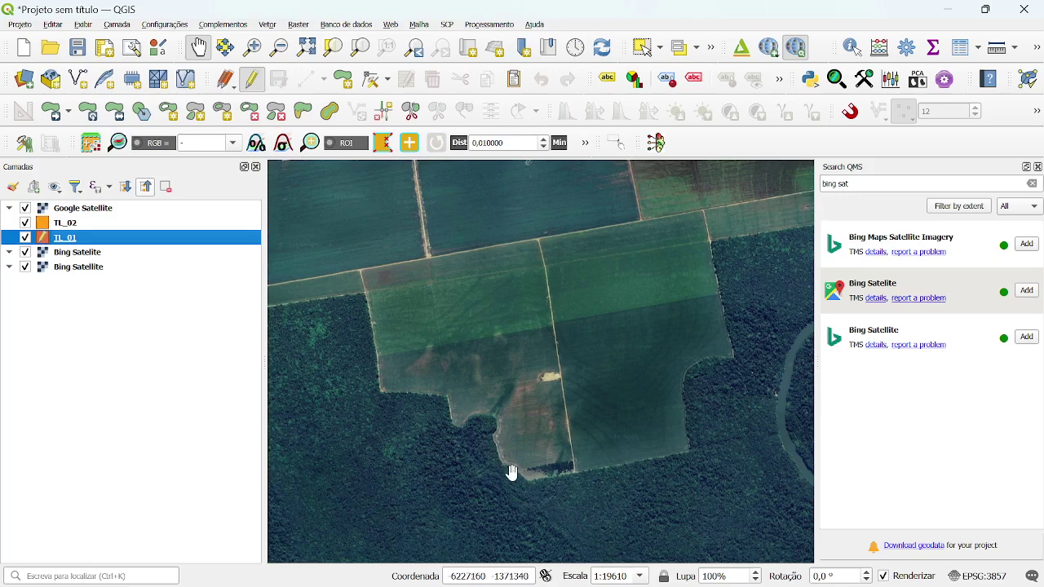
Step: Examine the field's southern end around the wooded strip and the dirt road to find where the plot boundary runs
scroll(566, 481, "up", 2)
scroll(565, 474, "up", 1)
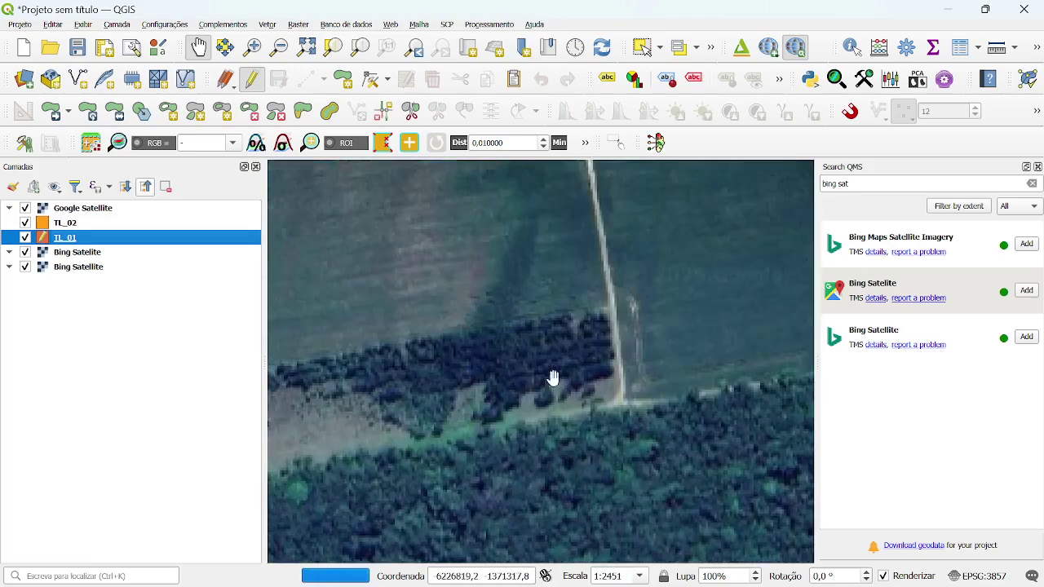
scroll(613, 369, "down", 2)
scroll(614, 369, "up", 2)
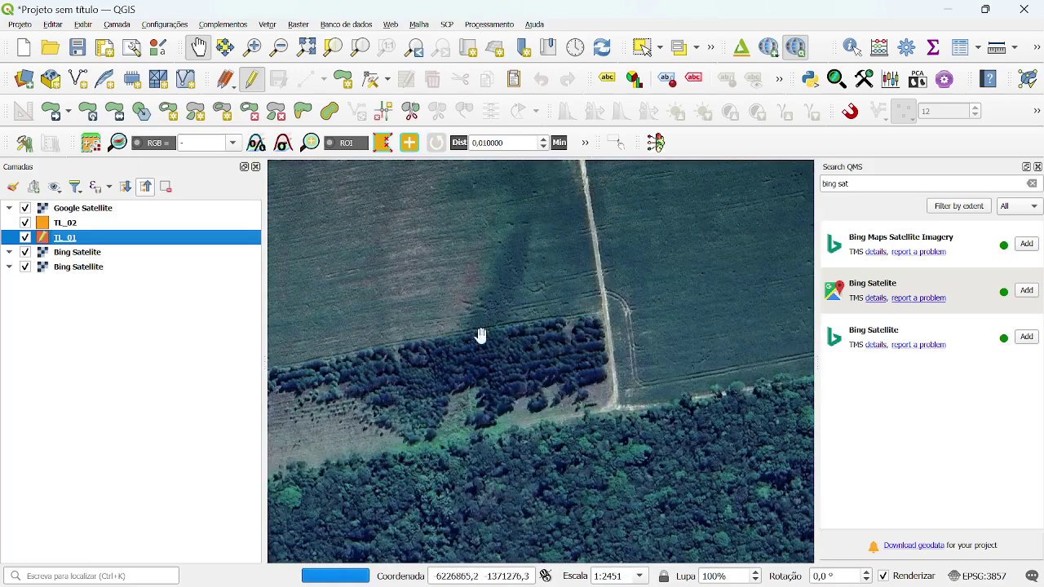
scroll(612, 356, "down", 1)
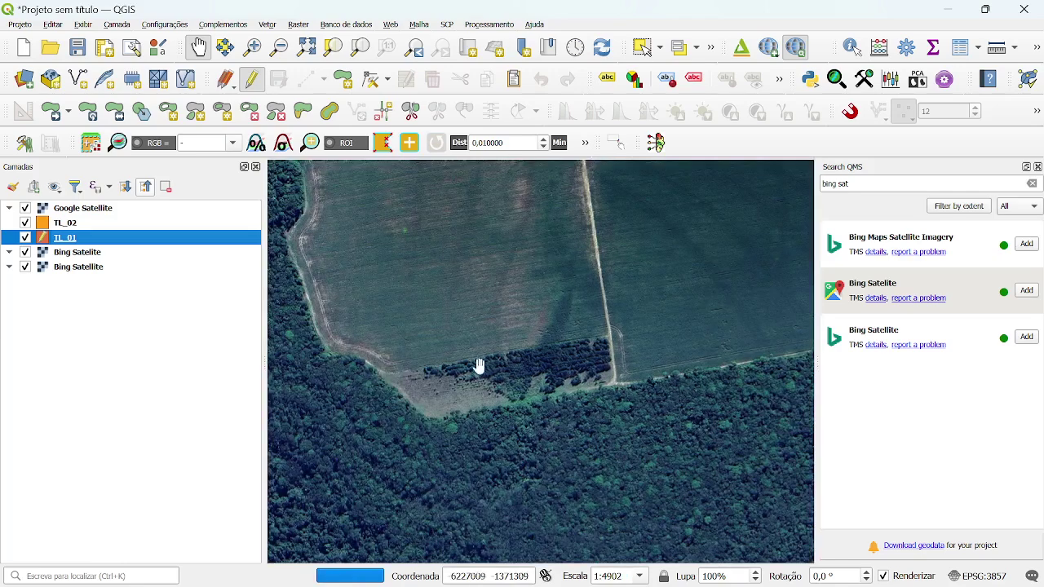
scroll(601, 340, "up", 2)
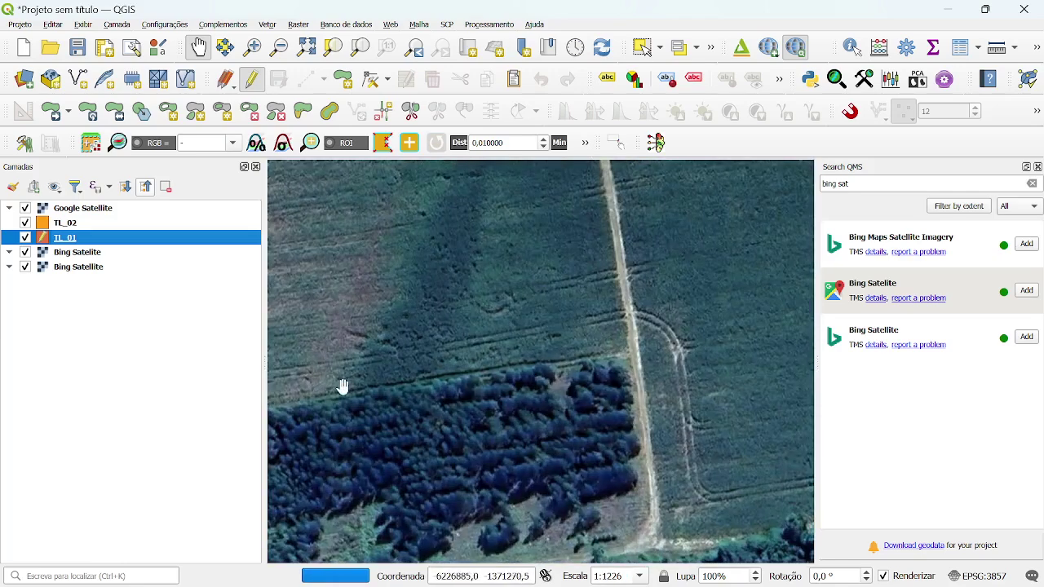
scroll(710, 302, "down", 1)
scroll(714, 301, "down", 1)
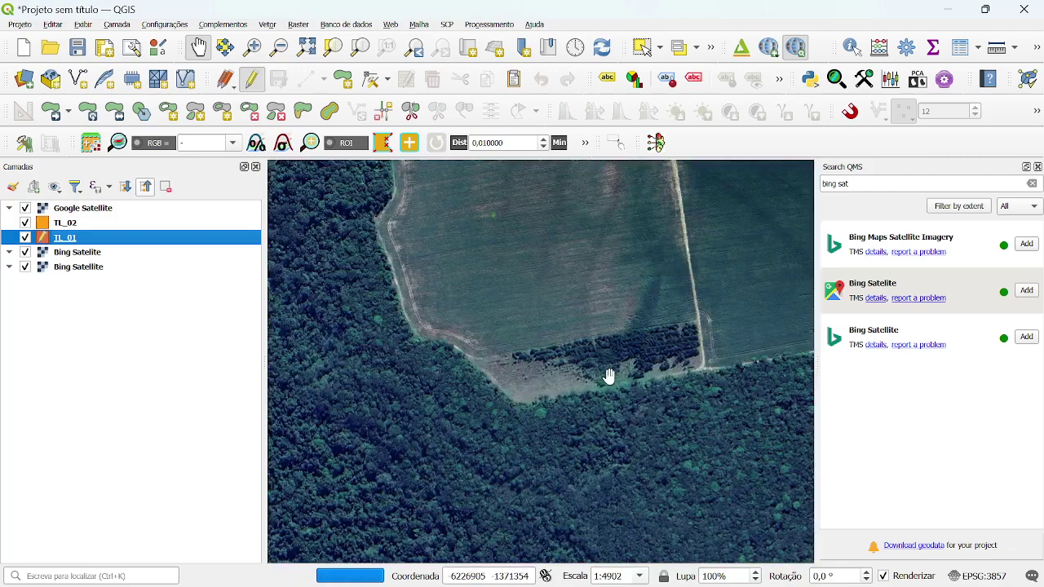
scroll(524, 430, "down", 1)
scroll(593, 375, "up", 3)
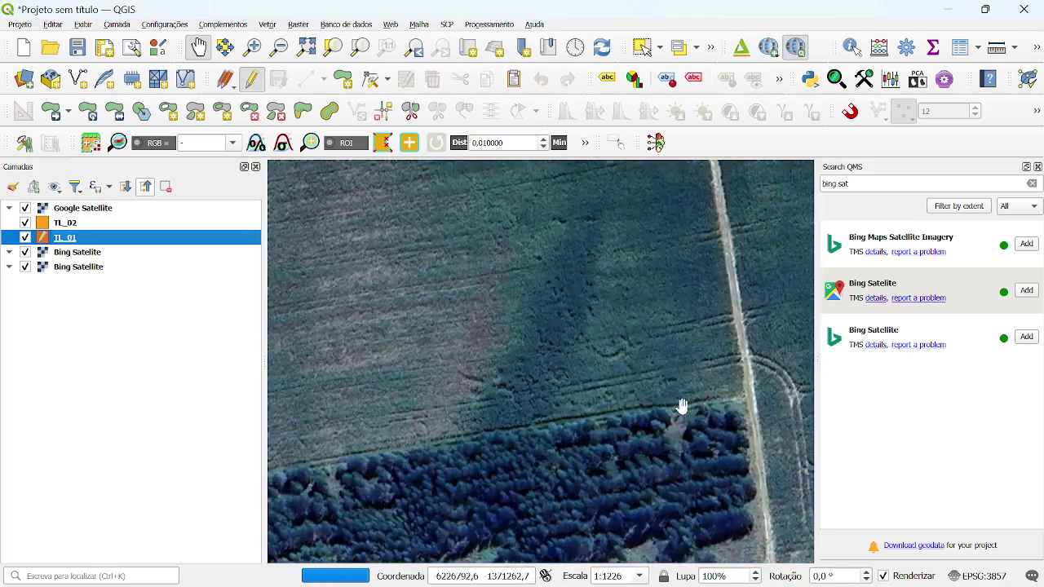
Step: Start a polygon feature in TL_01 along the wooded strip's northern edge, placing its second vertex beside the dirt road
left_click(250, 81)
left_click(348, 85)
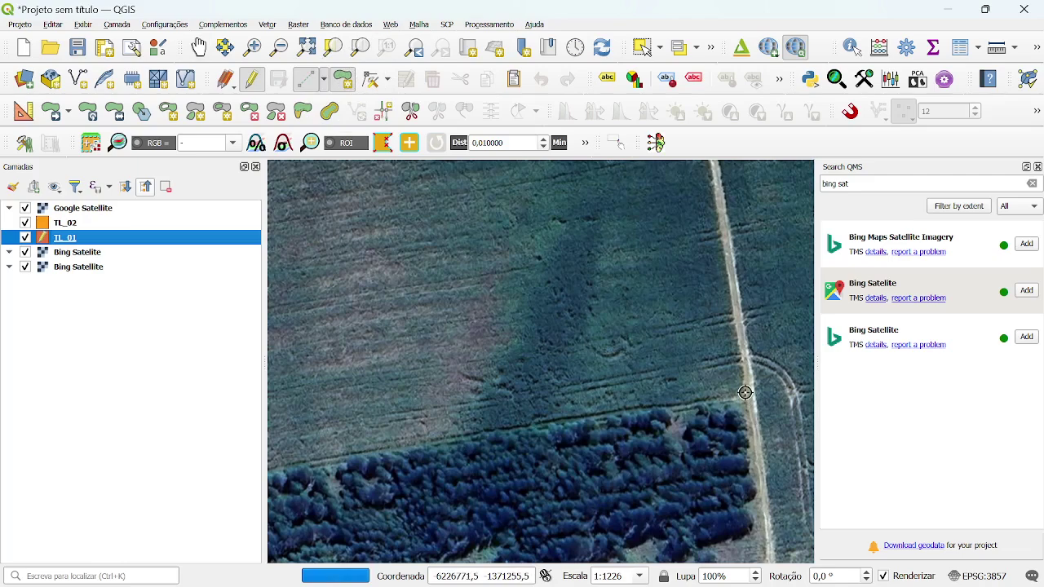
scroll(386, 415, "down", 2)
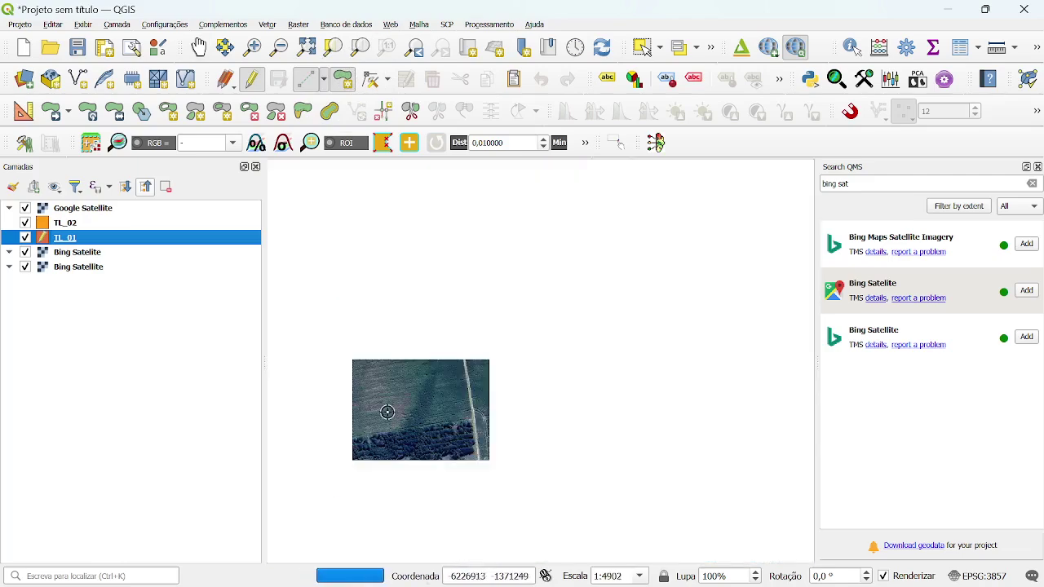
scroll(454, 366, "up", 1)
scroll(481, 498, "up", 2)
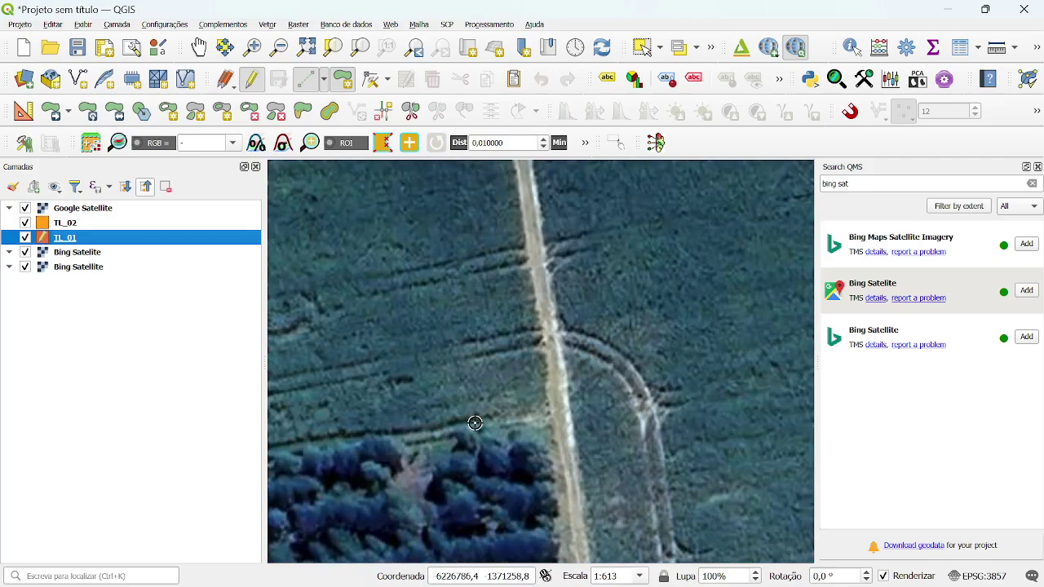
left_click(471, 422)
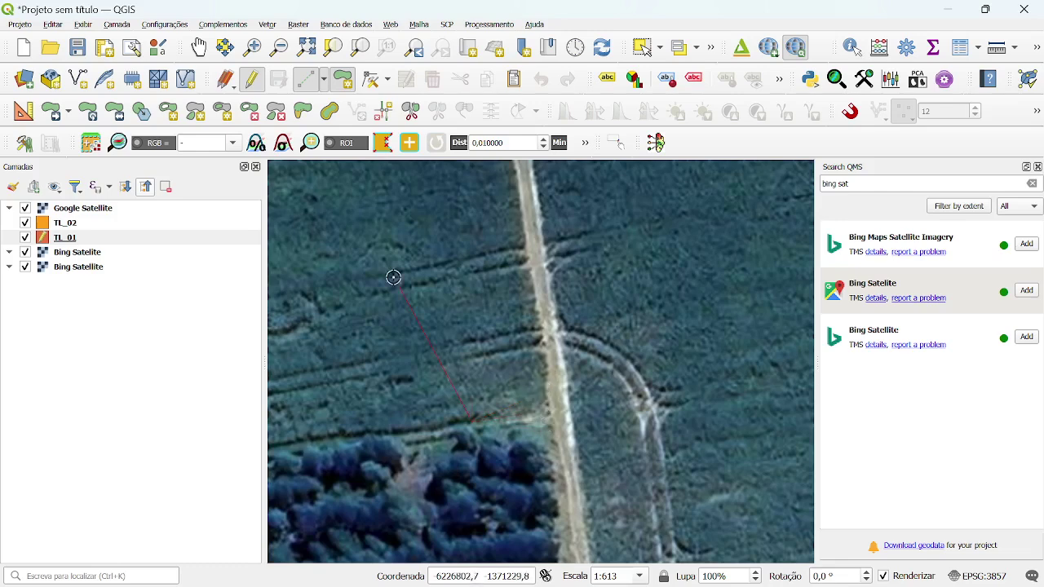
left_click(549, 411)
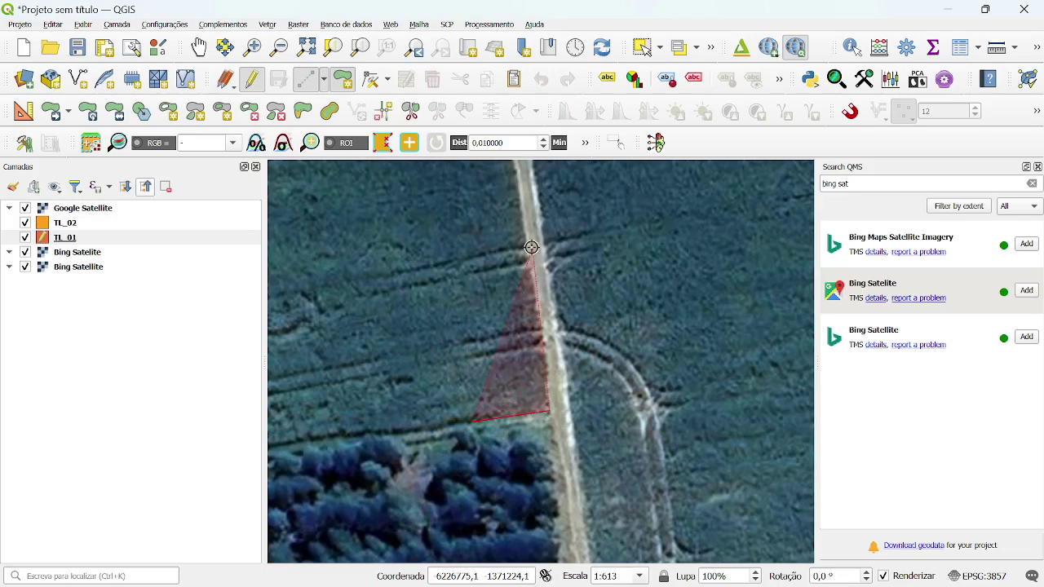
Step: Trace the polygon's eastern boundary north along the western edge of the dirt road up to the bare clearing
scroll(524, 229, "up", 2)
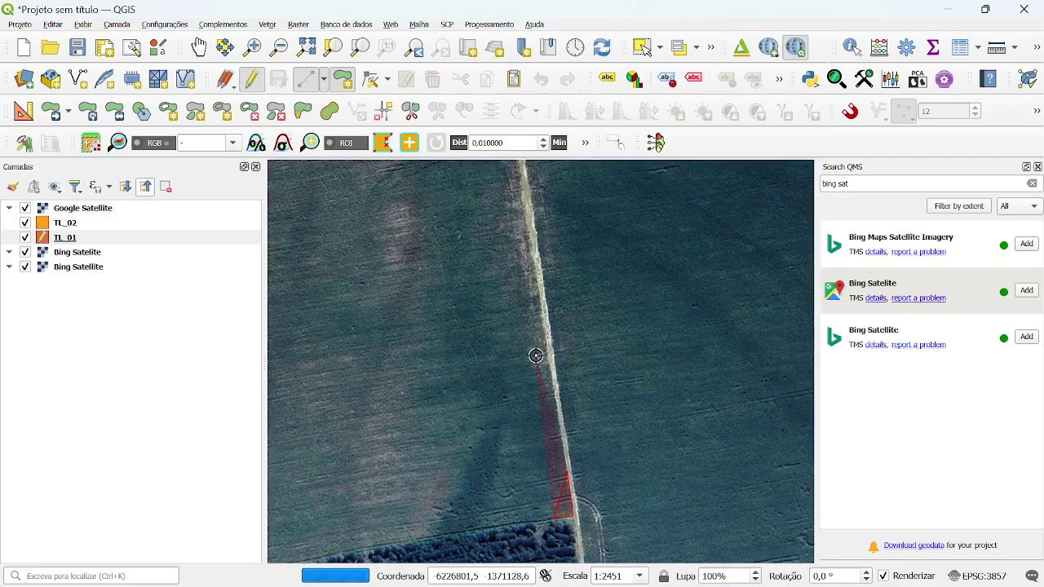
scroll(610, 450, "down", 2)
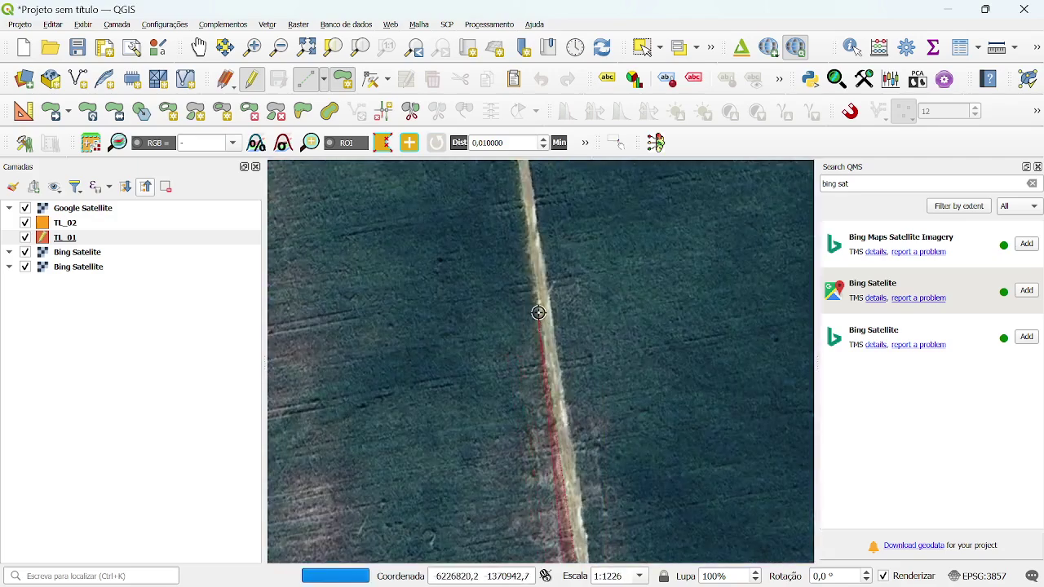
scroll(512, 426, "down", 2)
scroll(500, 310, "up", 2)
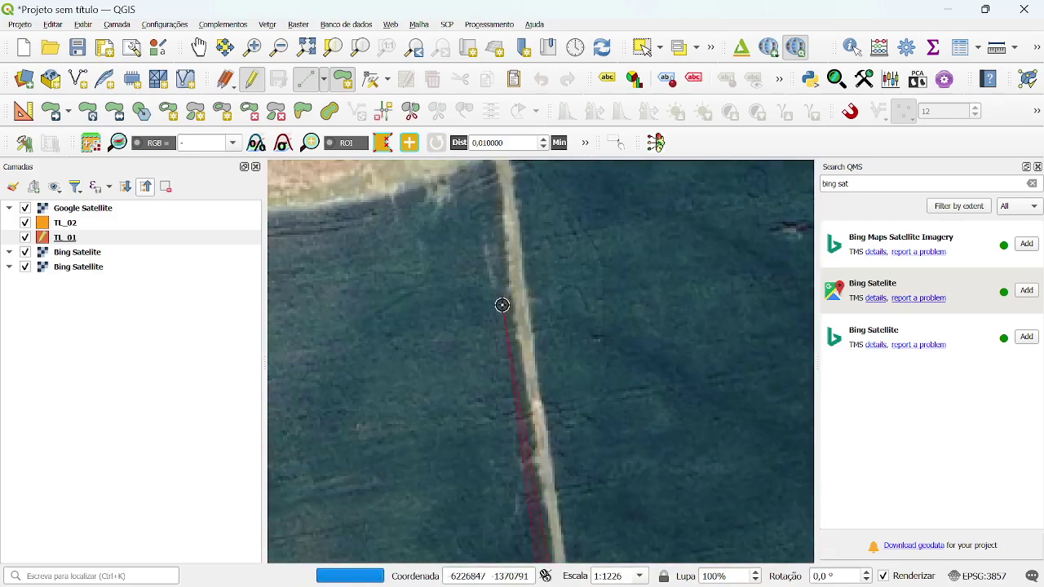
left_click(502, 305)
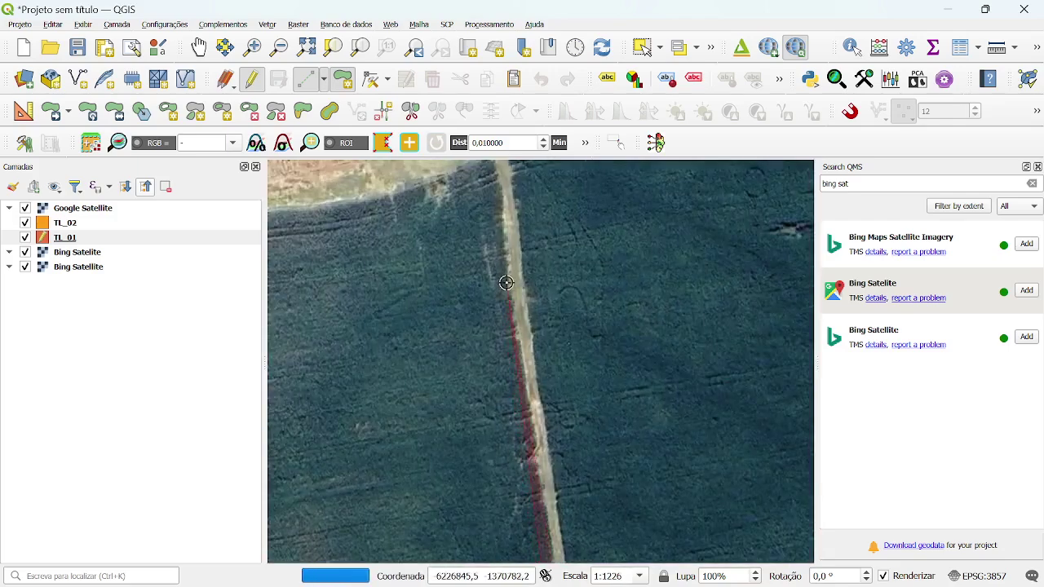
left_click(500, 187)
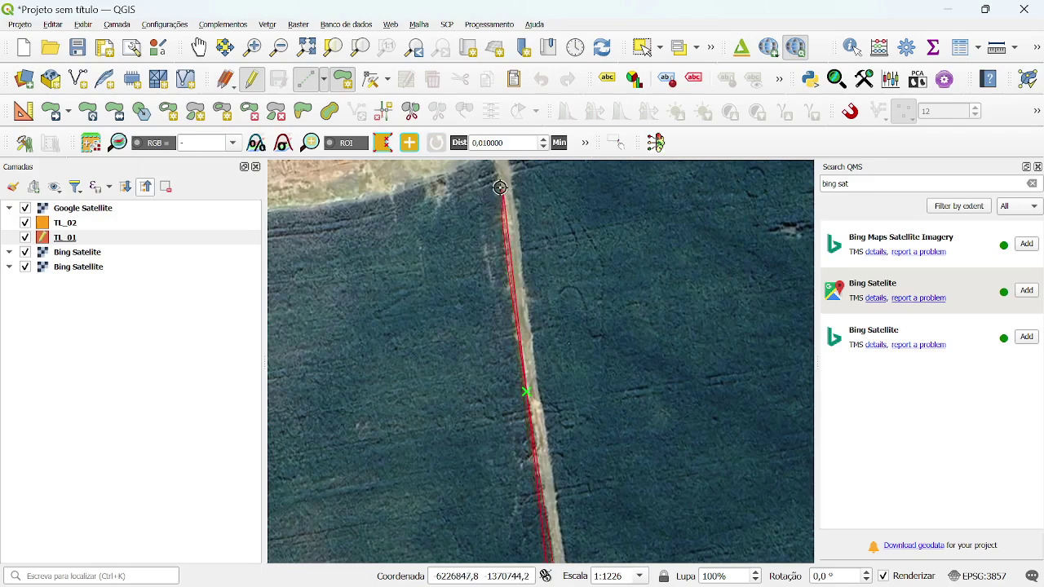
Step: Trace the TL_01 polygon boundary west along the bare clearing's southern edge to its southwestern corner
scroll(508, 326, "down", 1)
scroll(481, 240, "up", 1)
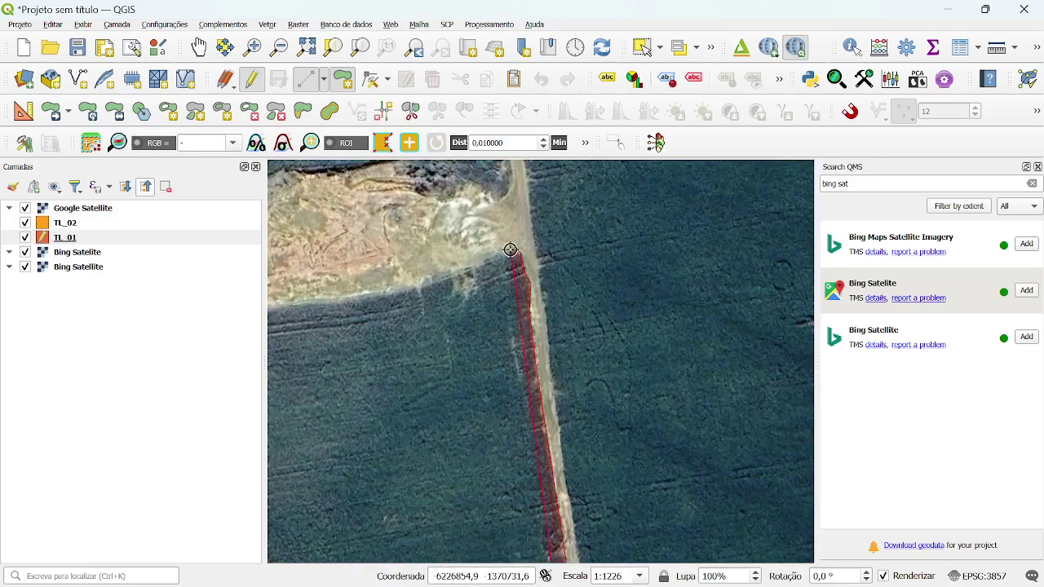
left_click(510, 249)
left_click(440, 277)
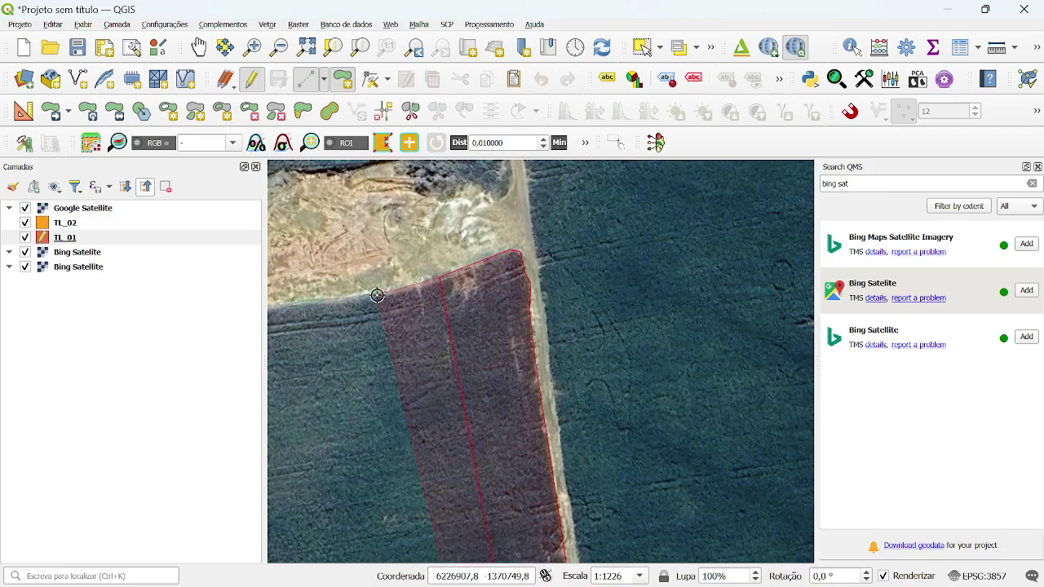
left_click(321, 300)
scroll(692, 302, "down", 2)
scroll(645, 330, "up", 2)
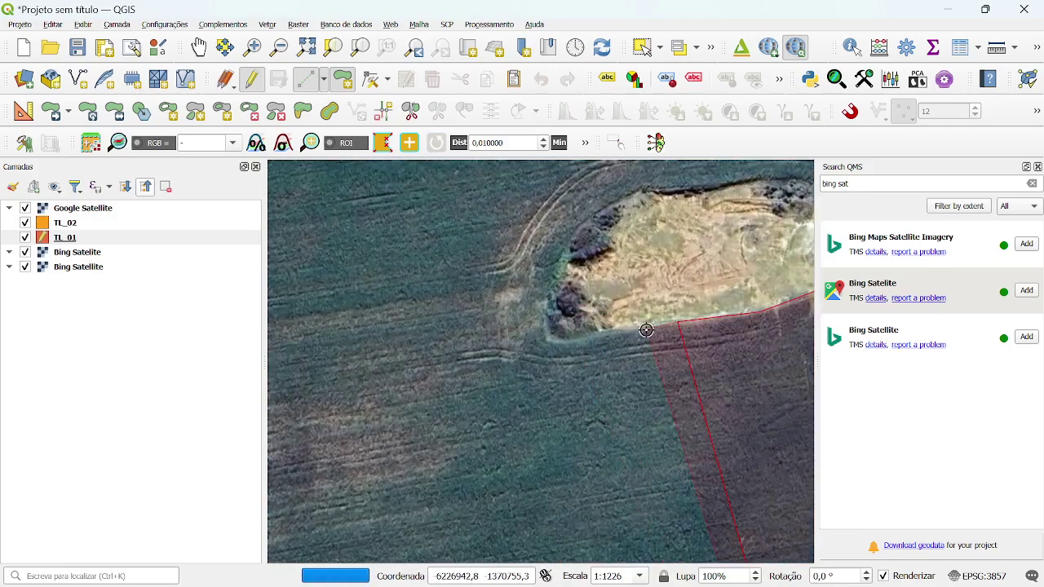
left_click(549, 336)
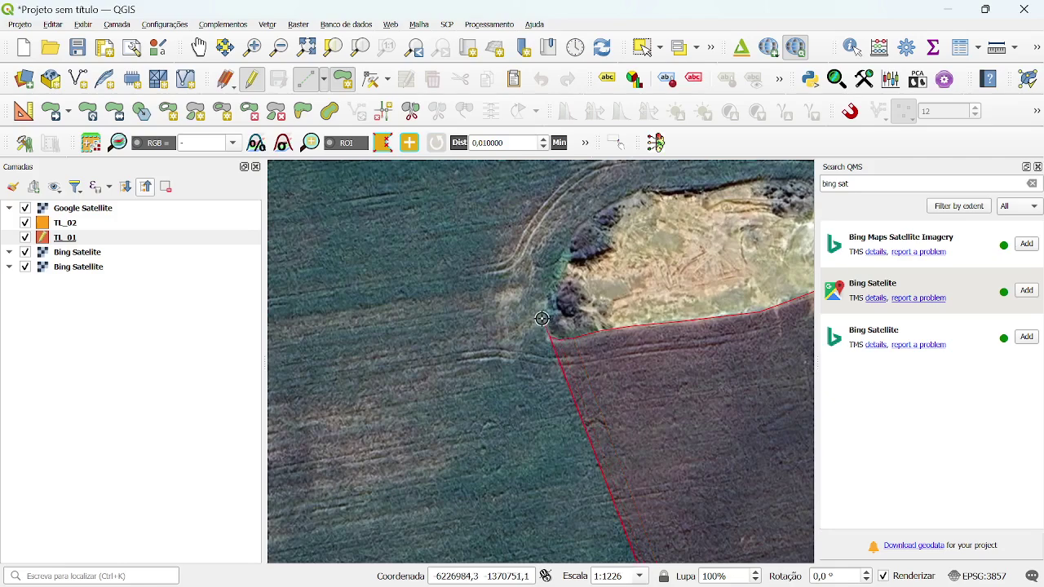
Step: Carry the polygon boundary around the bare clearing's western end, following the outer edge of the vegetation
scroll(550, 270, "up", 3)
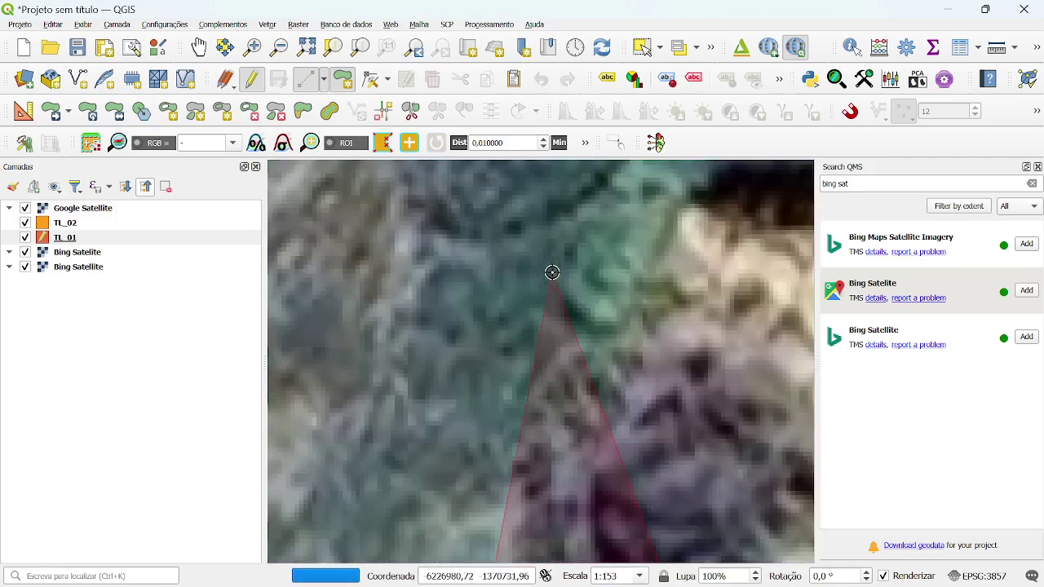
left_click(558, 276)
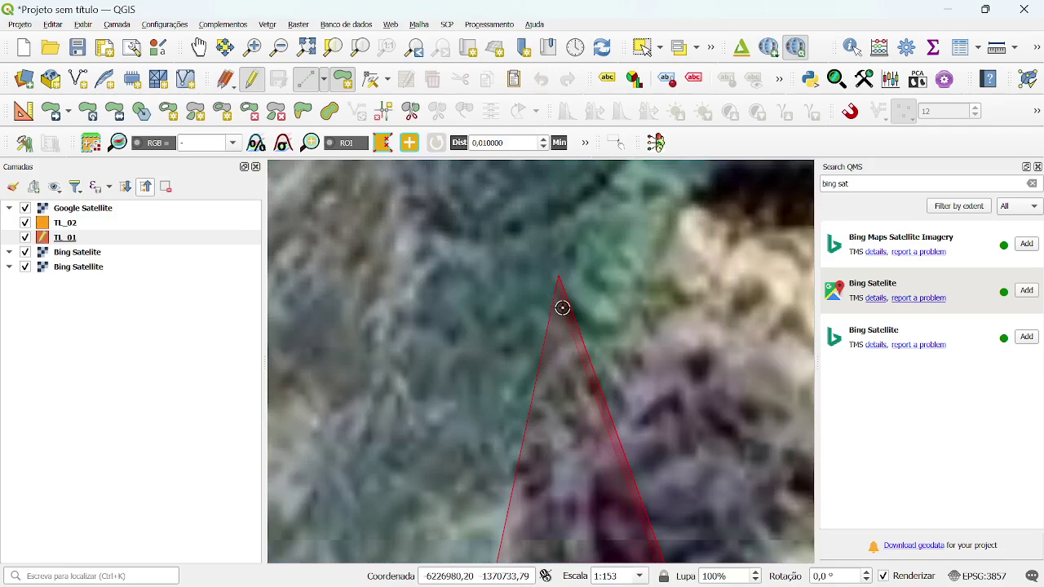
key("Right")
key("Up")
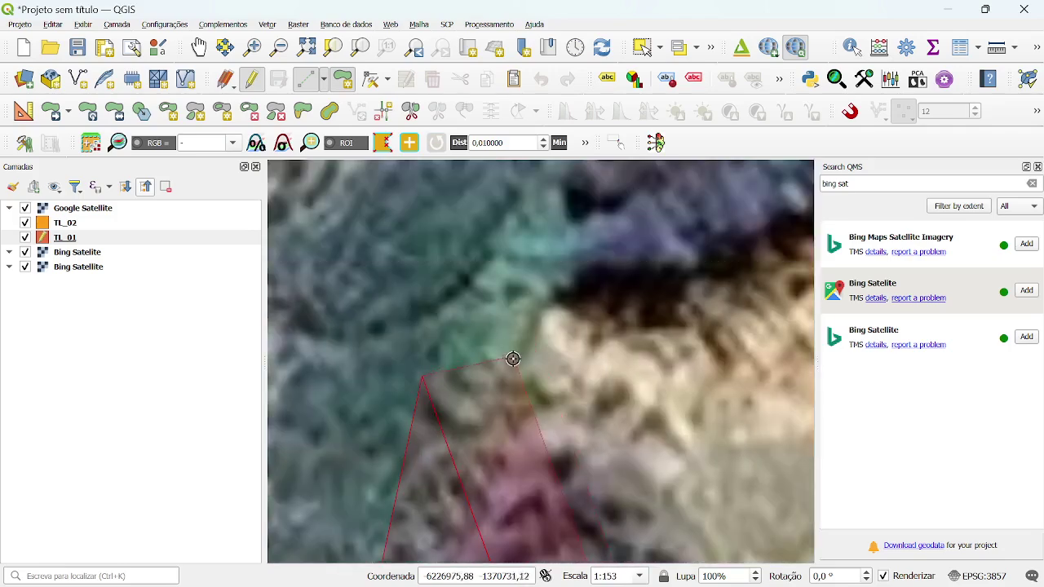
Step: Examine the dirt road north of the bare clearing and the clearing's northwestern edge to find where the boundary continues
scroll(522, 367, "down", 4)
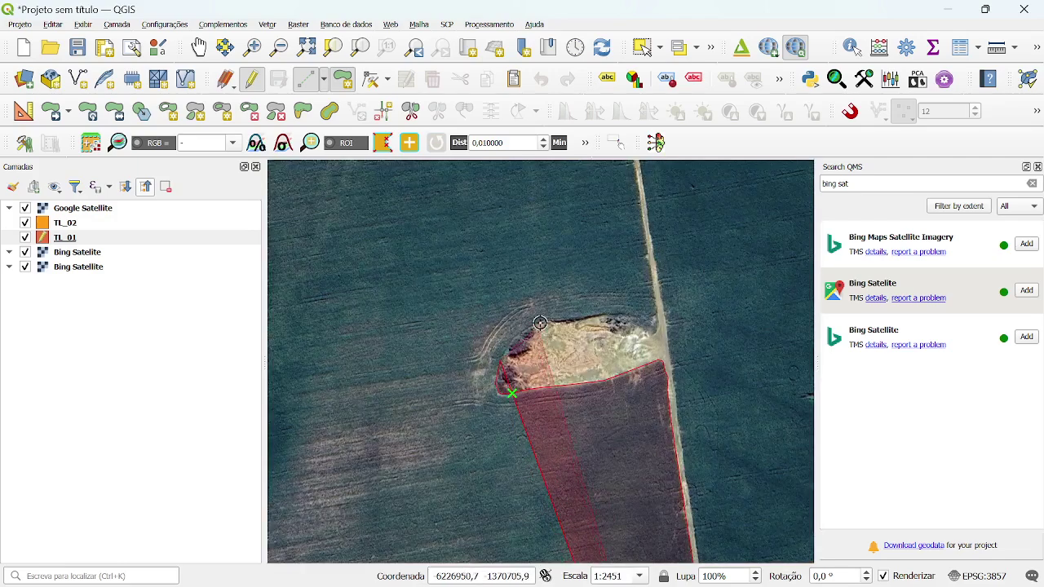
scroll(496, 374, "down", 1)
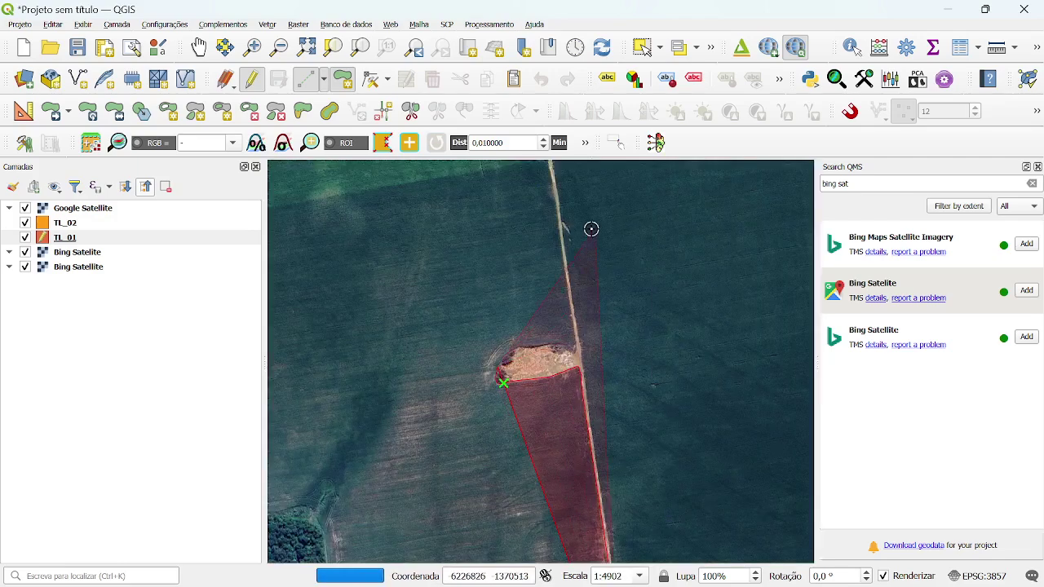
scroll(563, 225, "up", 4)
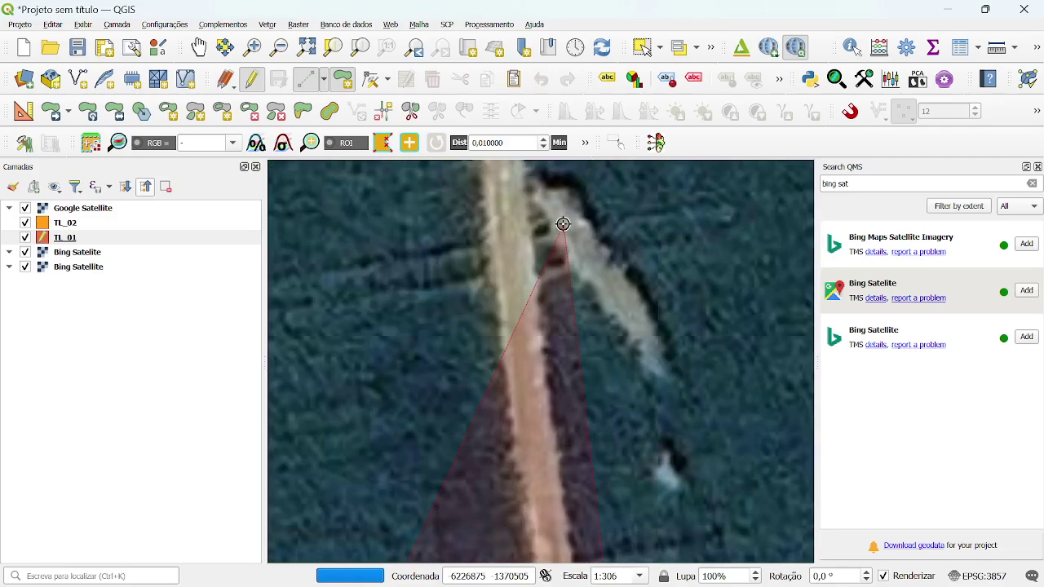
scroll(563, 225, "down", 2)
scroll(562, 232, "up", 3)
scroll(561, 236, "down", 2)
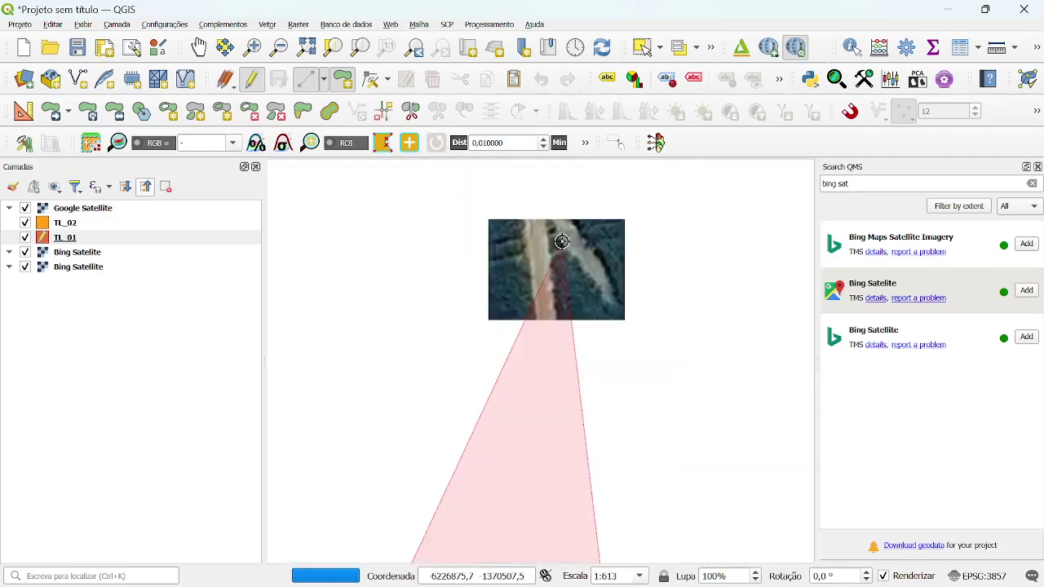
scroll(562, 242, "down", 3)
scroll(512, 431, "up", 3)
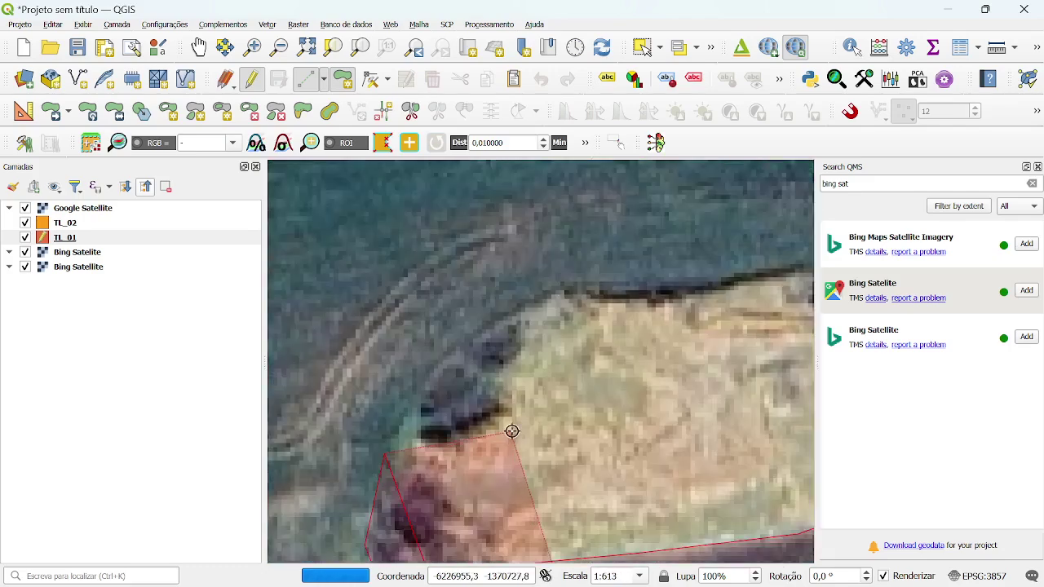
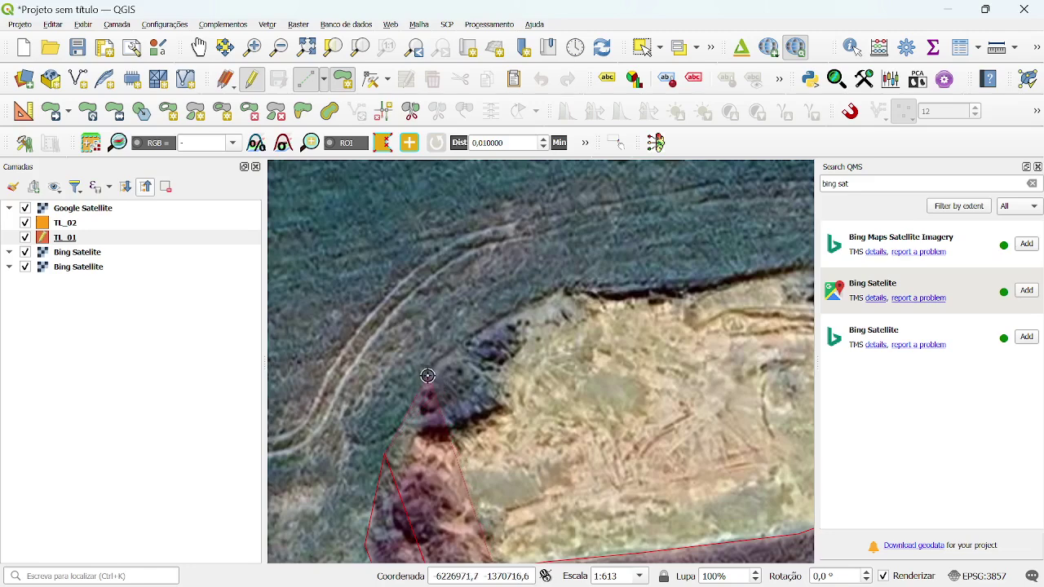
Step: Trace the polygon boundary east along the bare clearing's northern edge, excluding the clearing and its vegetation from the plot
left_click(458, 342)
left_click(520, 309)
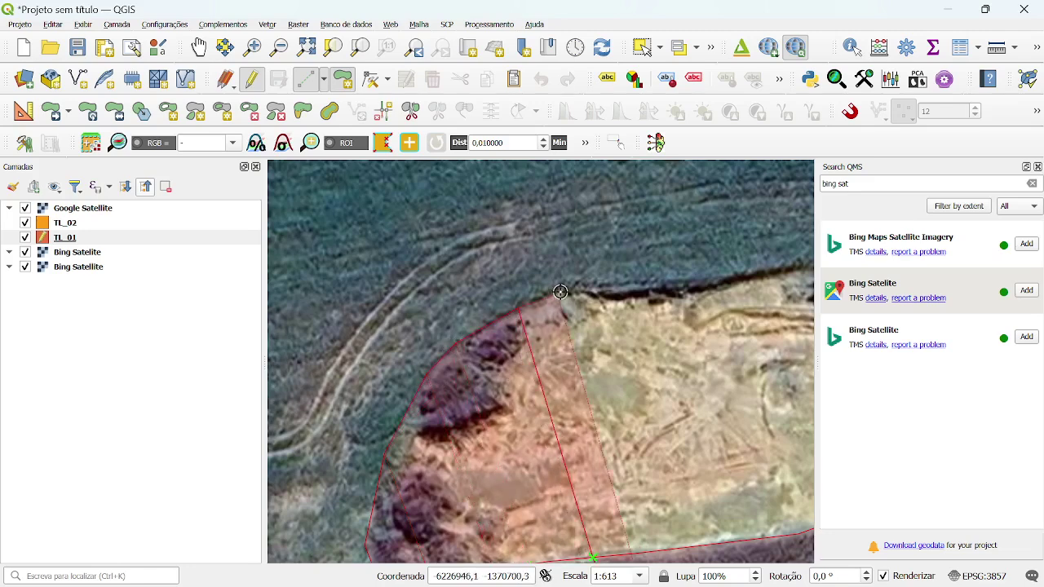
left_click(570, 292)
left_click(671, 287)
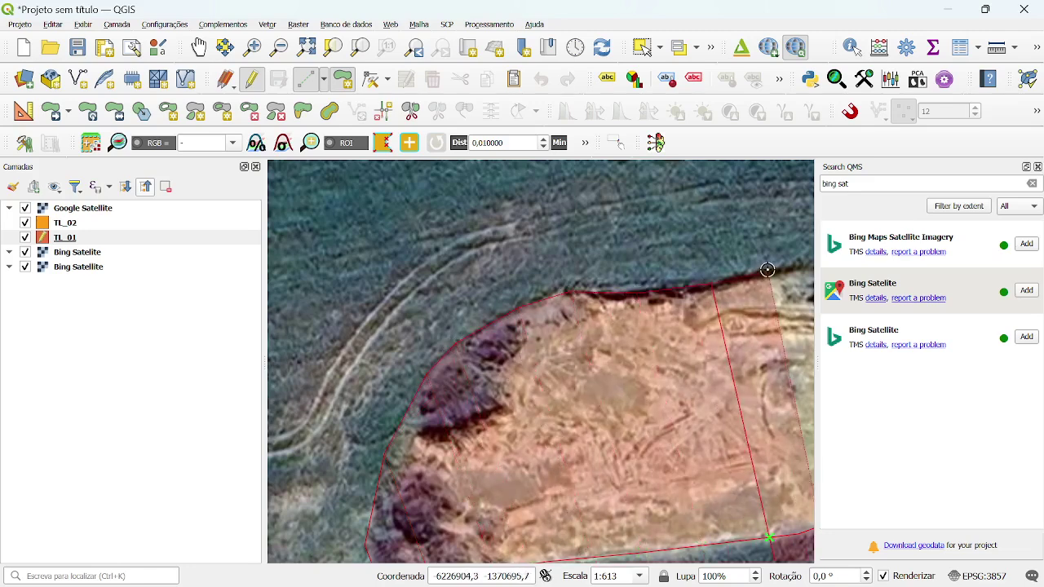
left_click(808, 262)
key("Right")
key("Right")
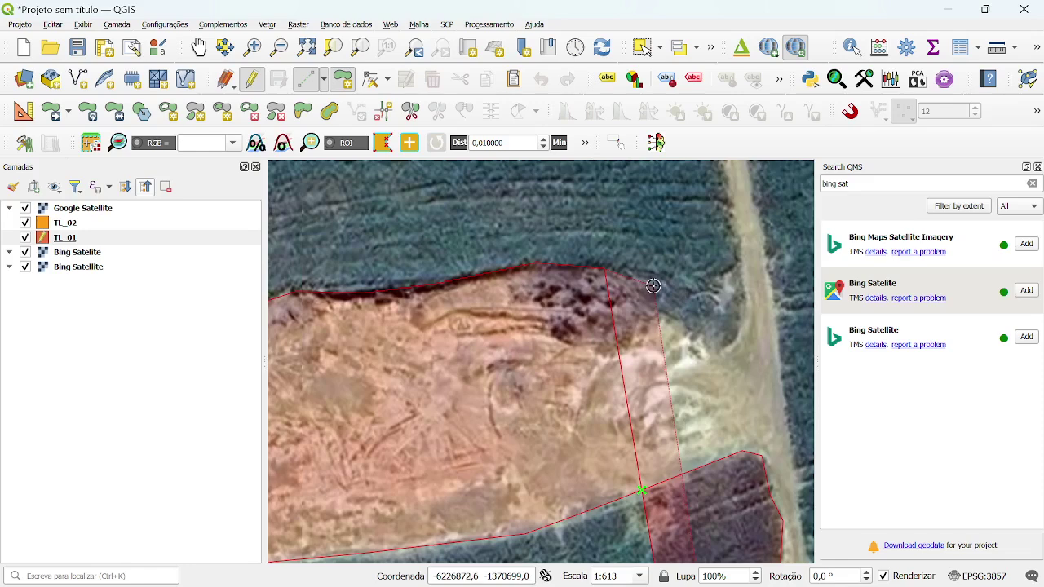
left_click(638, 290)
left_click(676, 324)
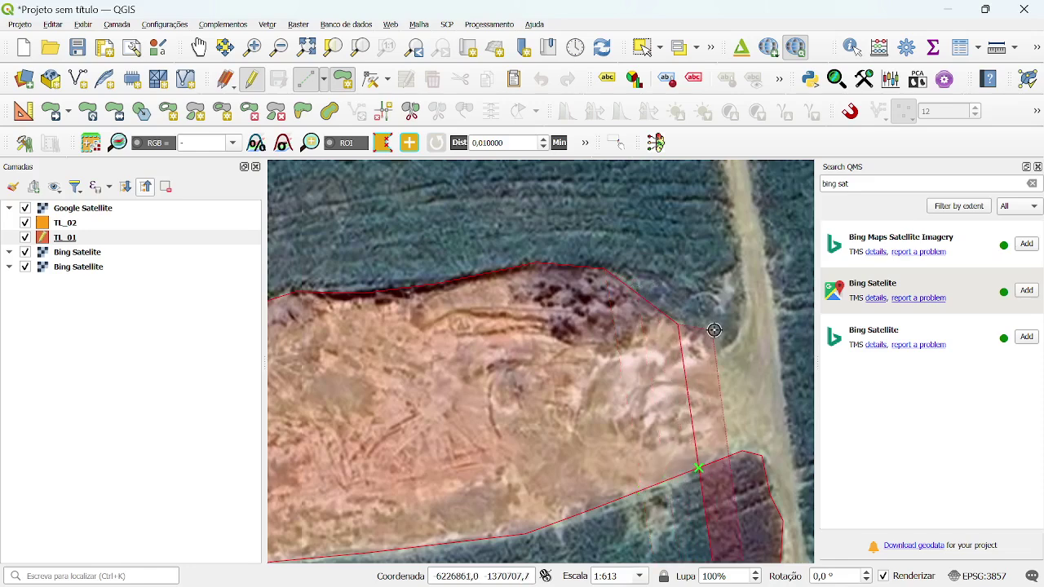
left_click(722, 329)
left_click(748, 300)
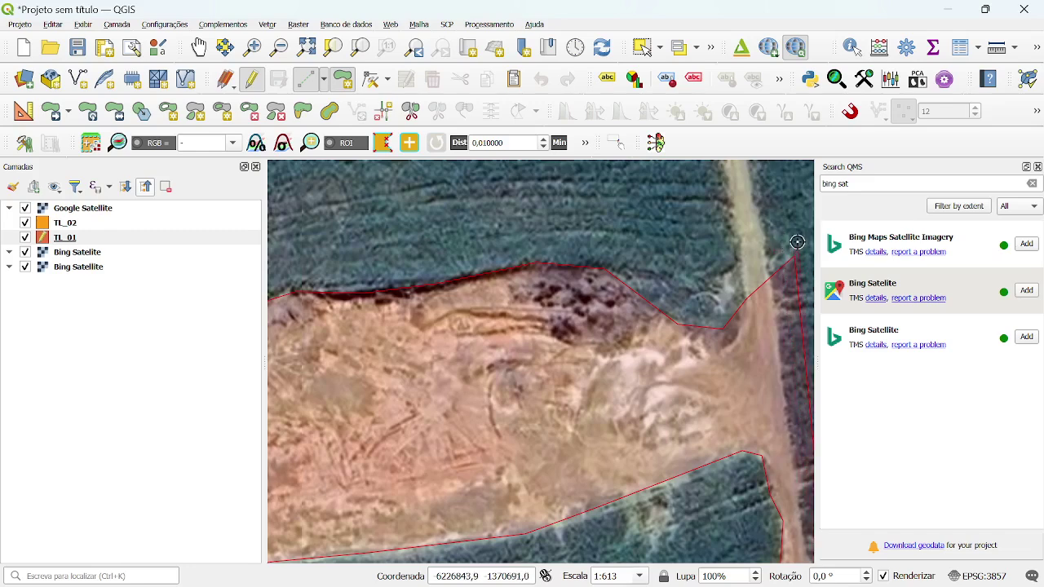
key("BackSpace")
key("BackSpace")
key("BackSpace")
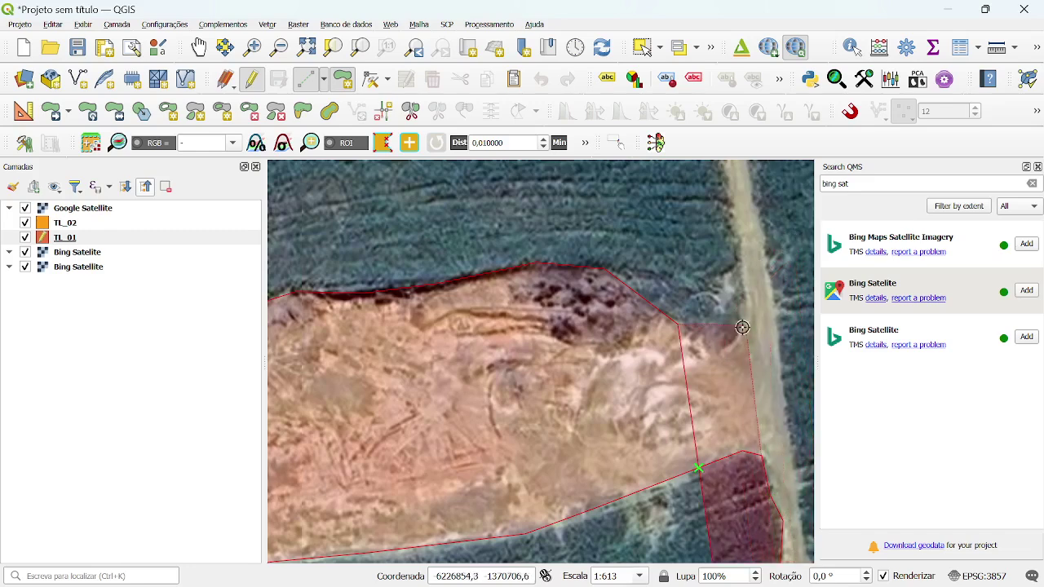
Step: Curve the polygon boundary around the clearing's northeastern corner to rejoin the western edge of the dirt road
left_click(700, 339)
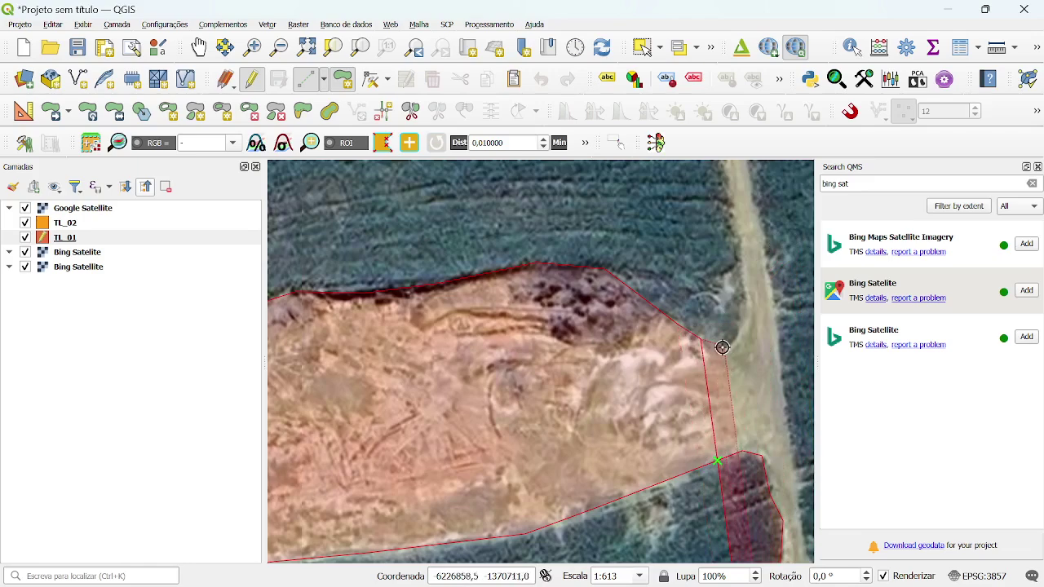
left_click(719, 343)
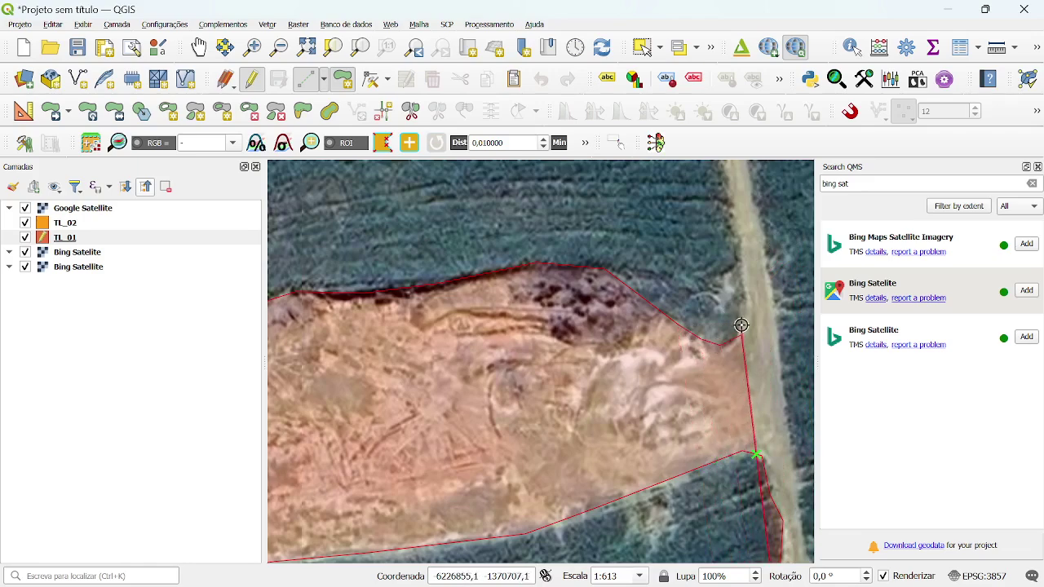
left_click(744, 304)
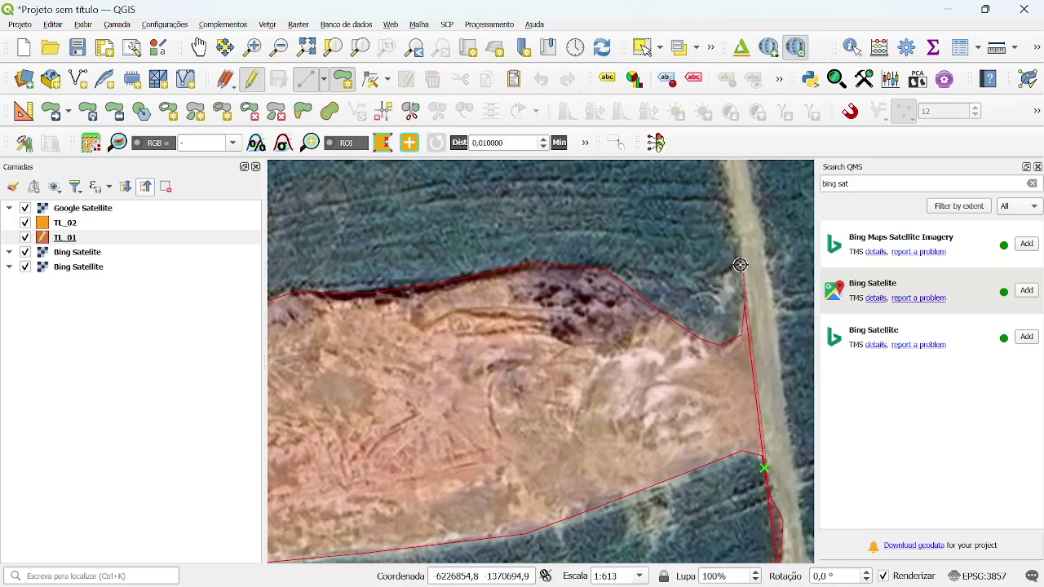
Step: Trace the polygon's eastern boundary north from the clearing along the dirt road's western edge, past the eroded roadside patch
scroll(717, 275, "down", 1)
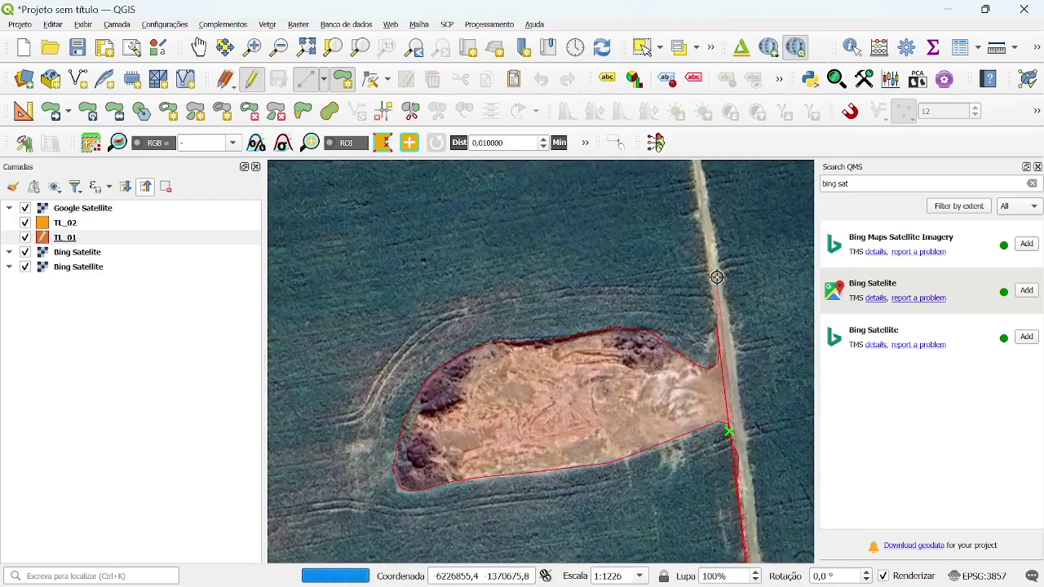
scroll(717, 277, "up", 2)
scroll(685, 218, "down", 2)
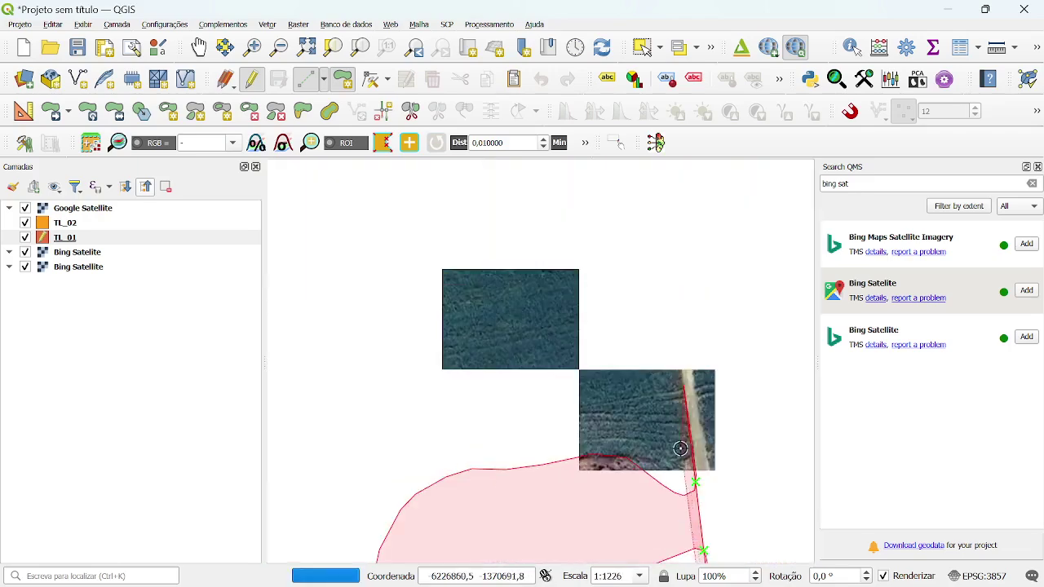
scroll(680, 305, "up", 3)
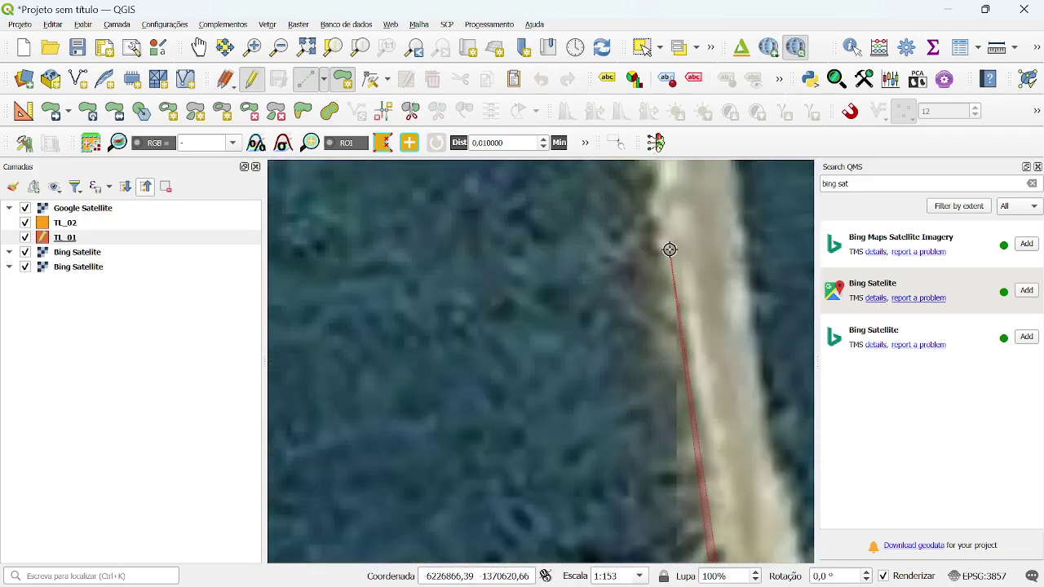
scroll(666, 249, "down", 2)
scroll(617, 320, "up", 2)
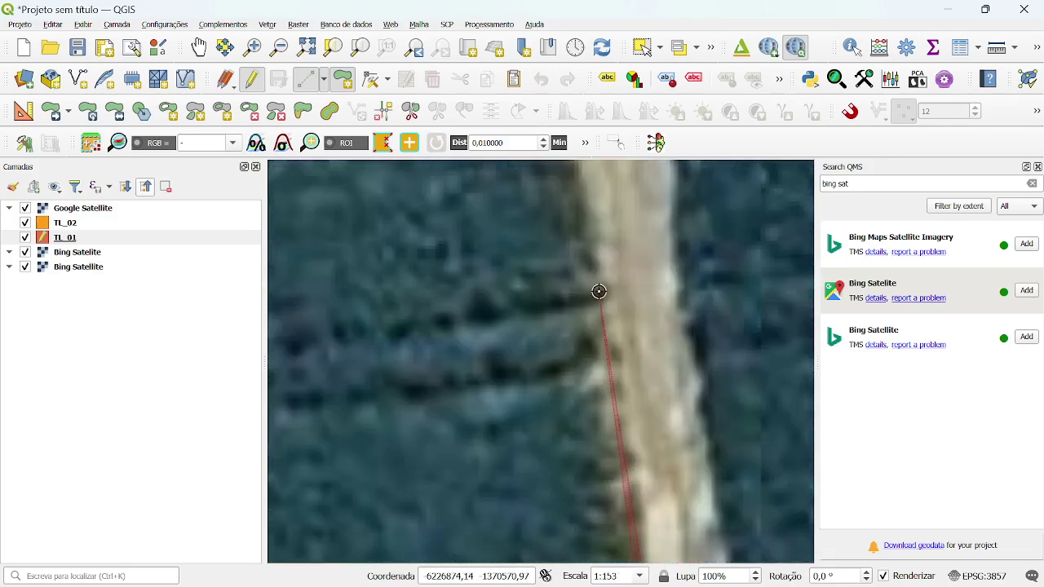
scroll(603, 284, "down", 3)
scroll(584, 279, "up", 2)
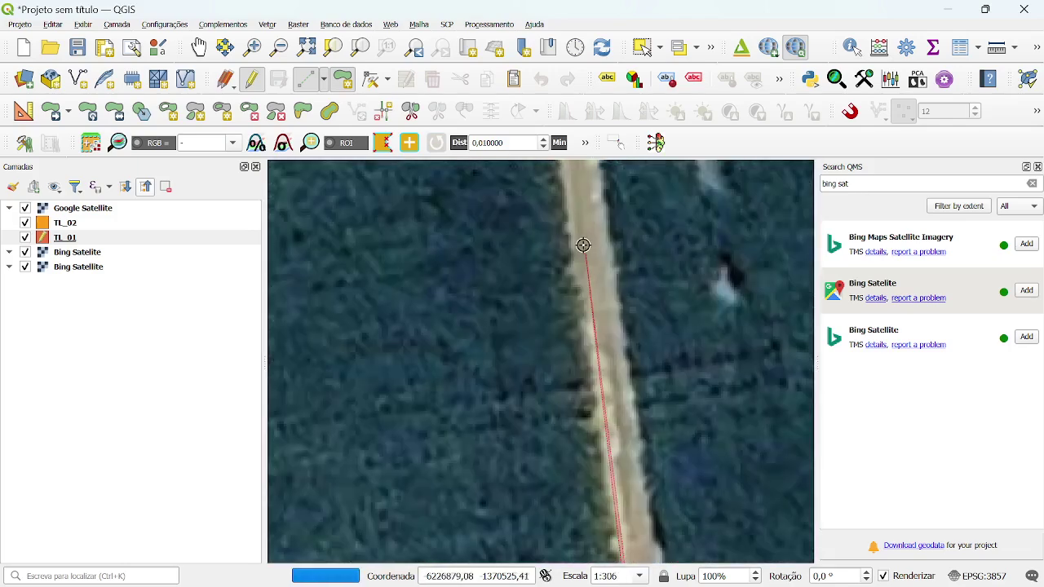
scroll(554, 348, "down", 1)
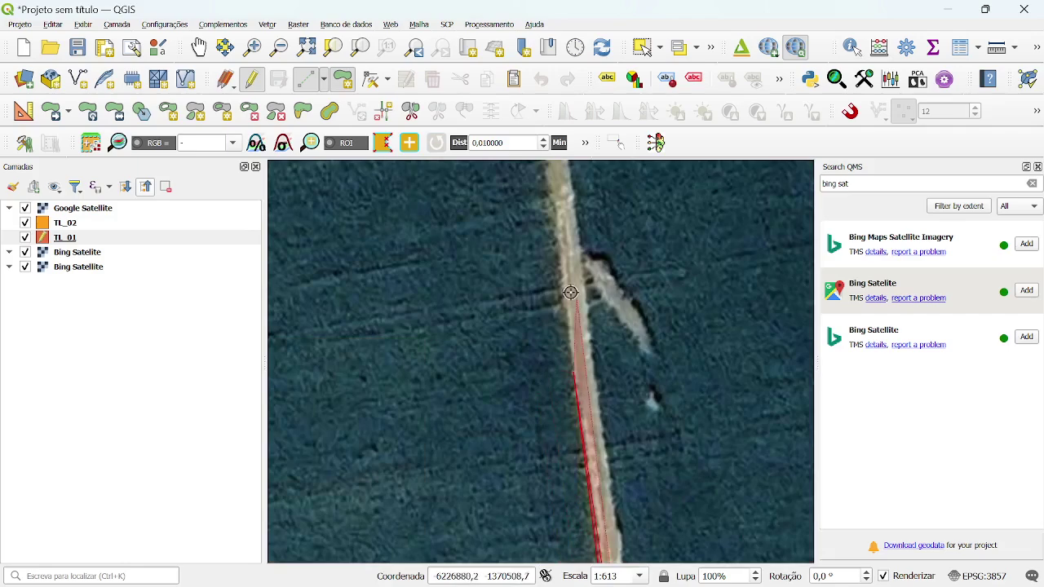
scroll(466, 358, "down", 3)
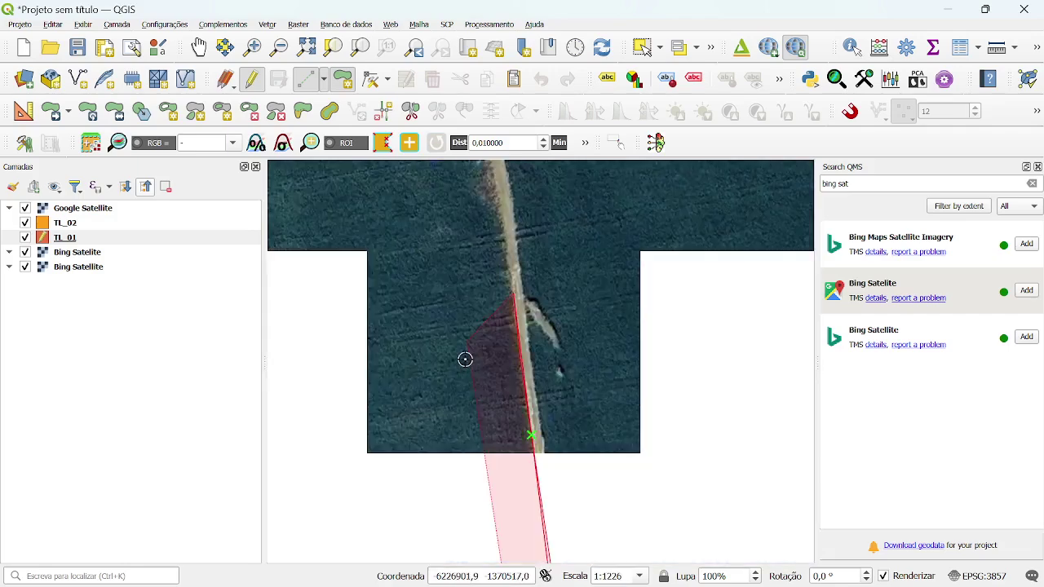
scroll(484, 296, "up", 2)
left_click(524, 298)
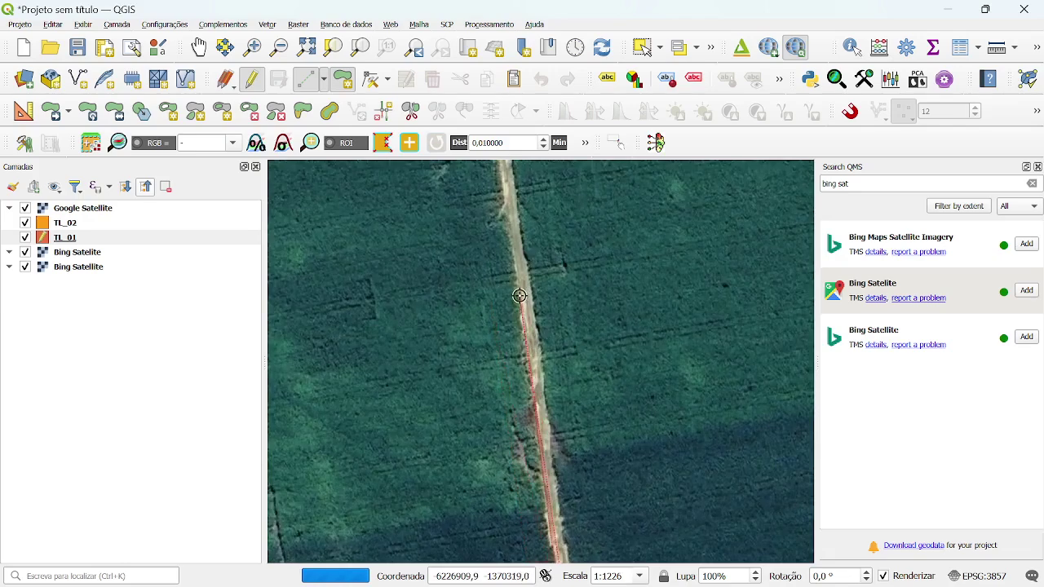
Step: Extend the polygon's eastern boundary north through the lighter green field, along the road's western edge to the crossing track
scroll(561, 274, "down", 3)
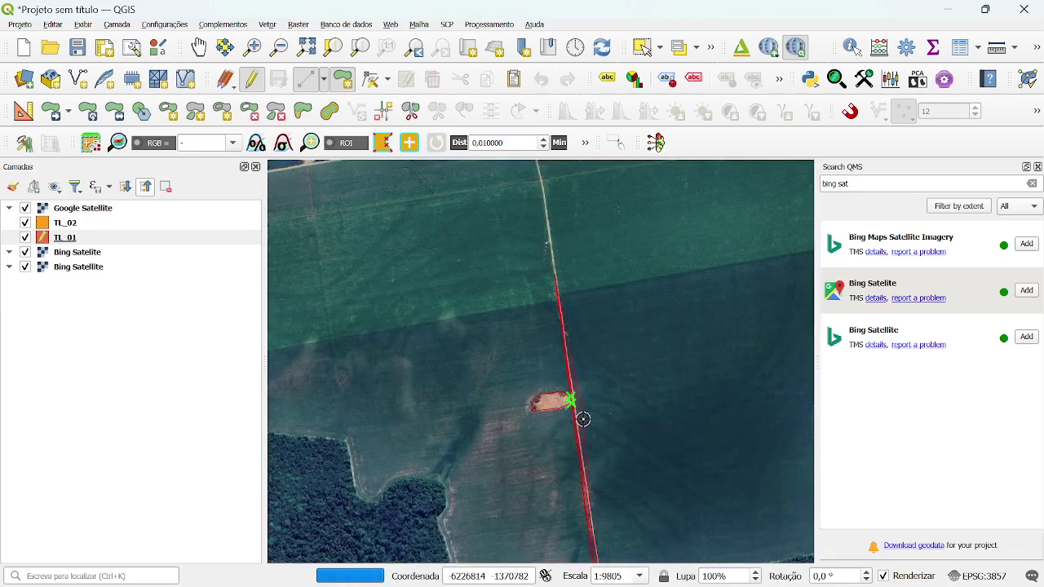
scroll(583, 418, "up", 5)
scroll(569, 267, "down", 5)
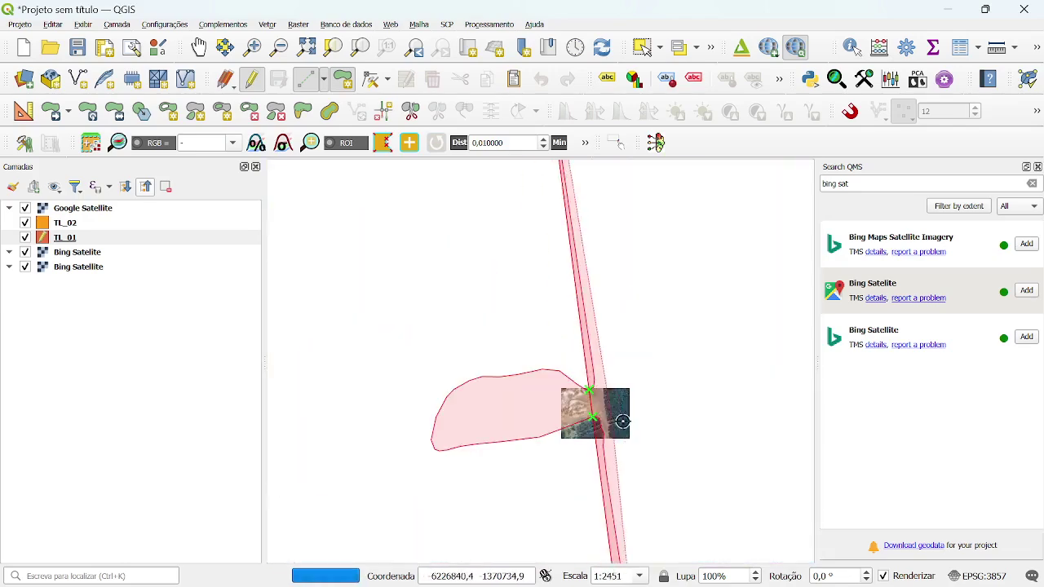
scroll(566, 399, "up", 1)
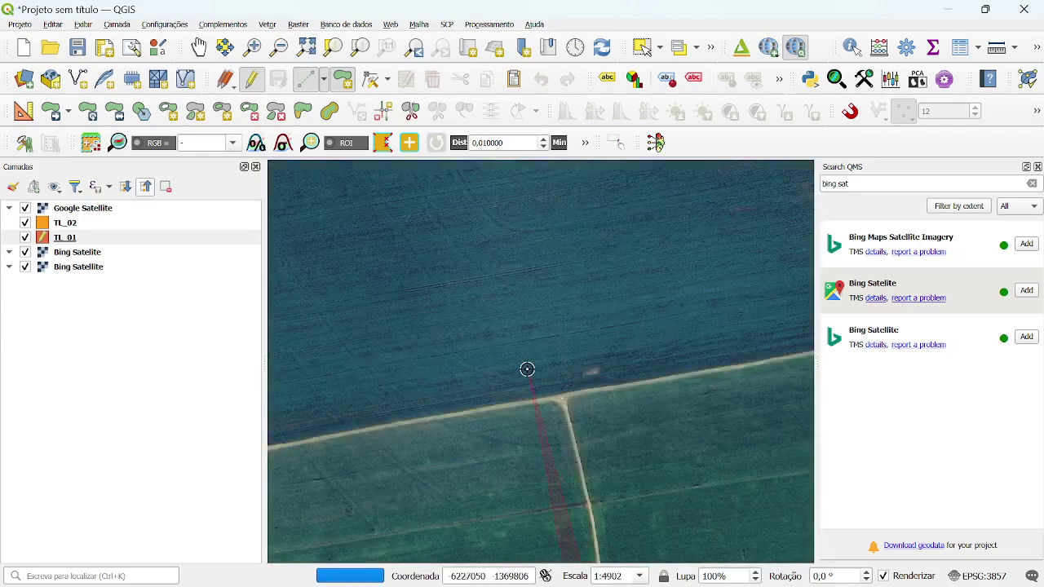
scroll(534, 408, "down", 1)
scroll(548, 433, "up", 3)
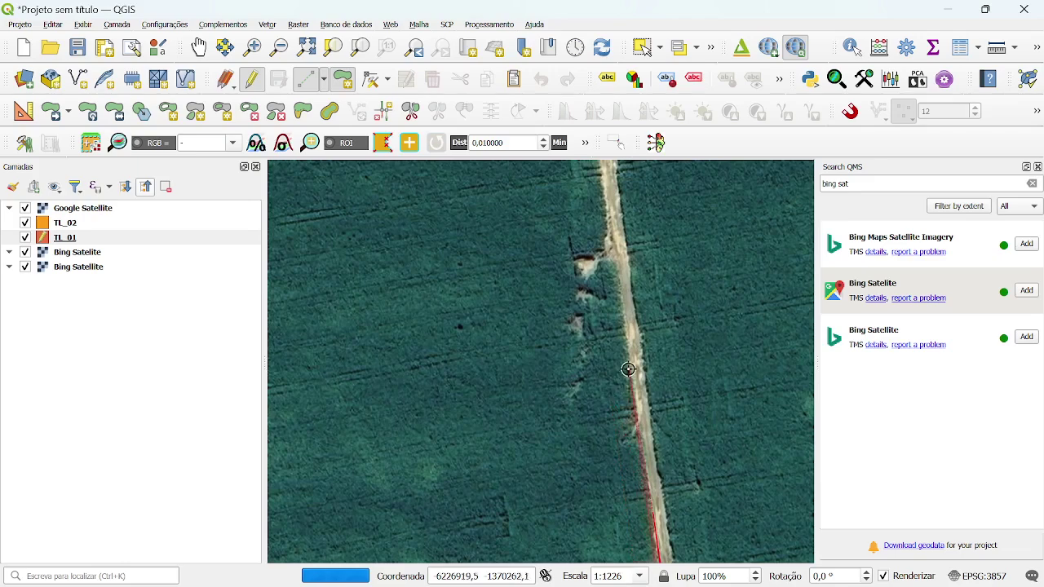
left_click(637, 425)
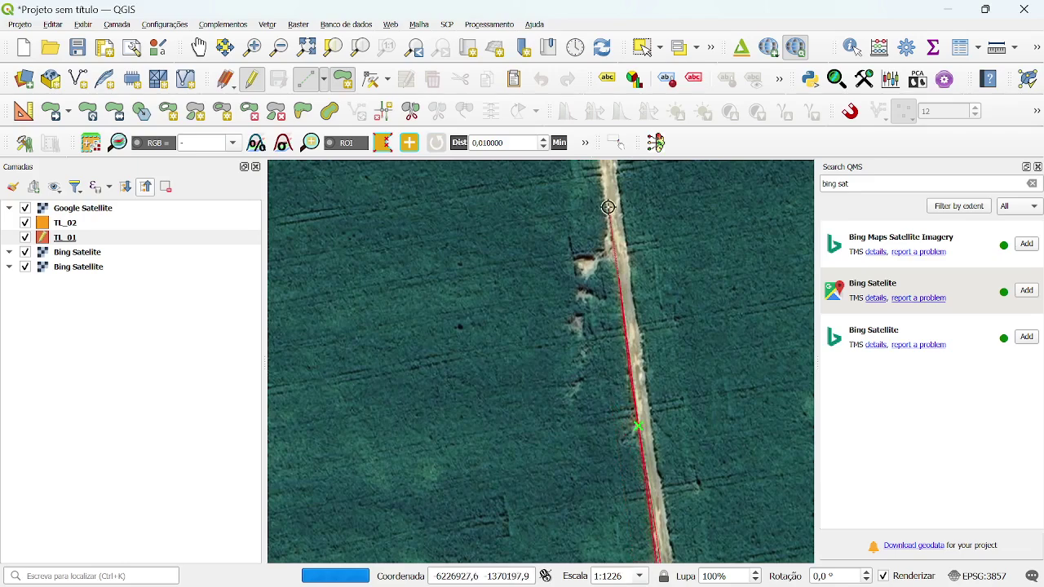
scroll(601, 384, "down", 1)
scroll(592, 291, "up", 2)
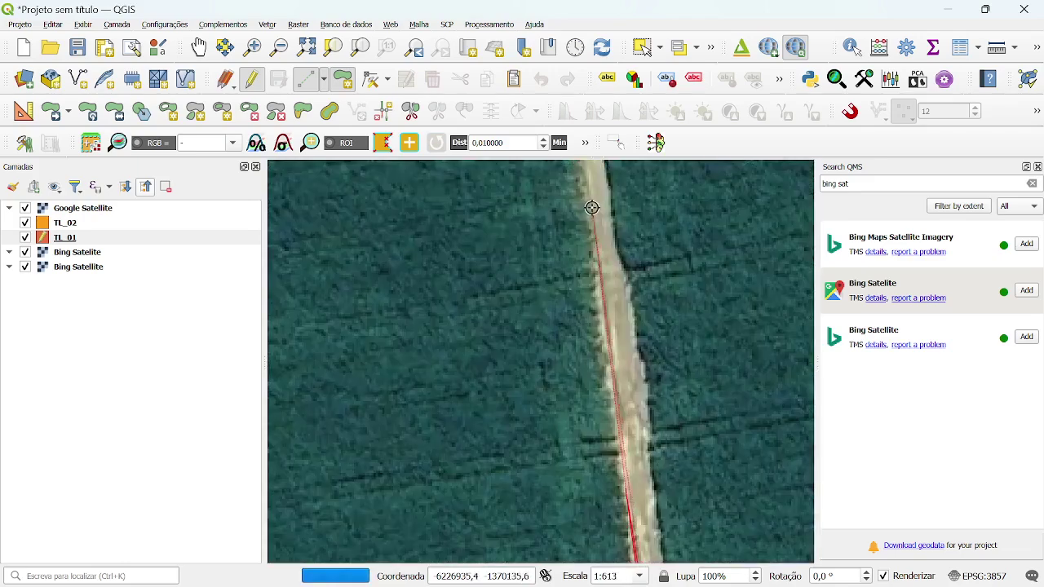
scroll(594, 277, "down", 3)
scroll(584, 334, "up", 2)
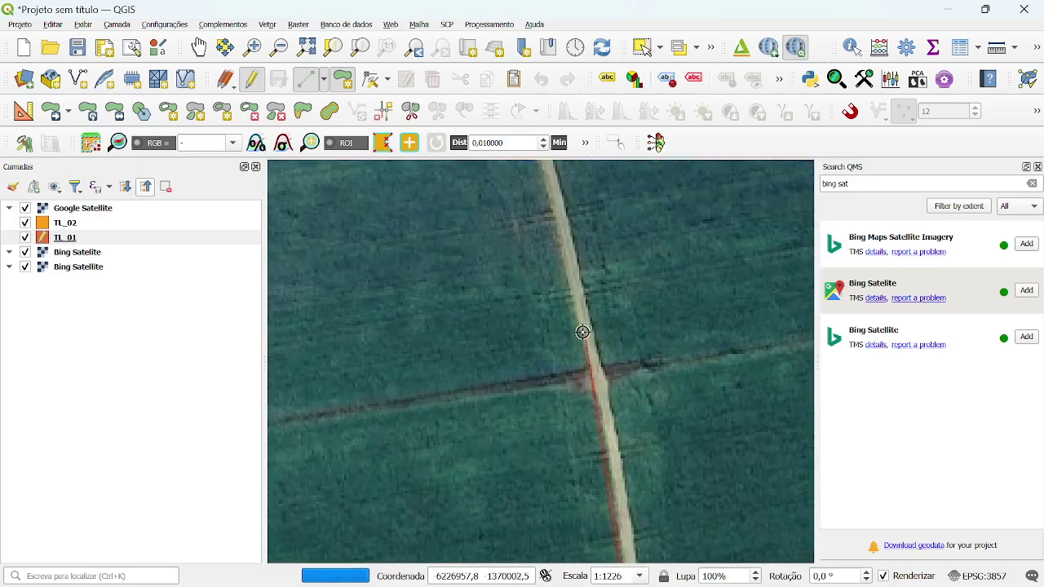
left_click(595, 395)
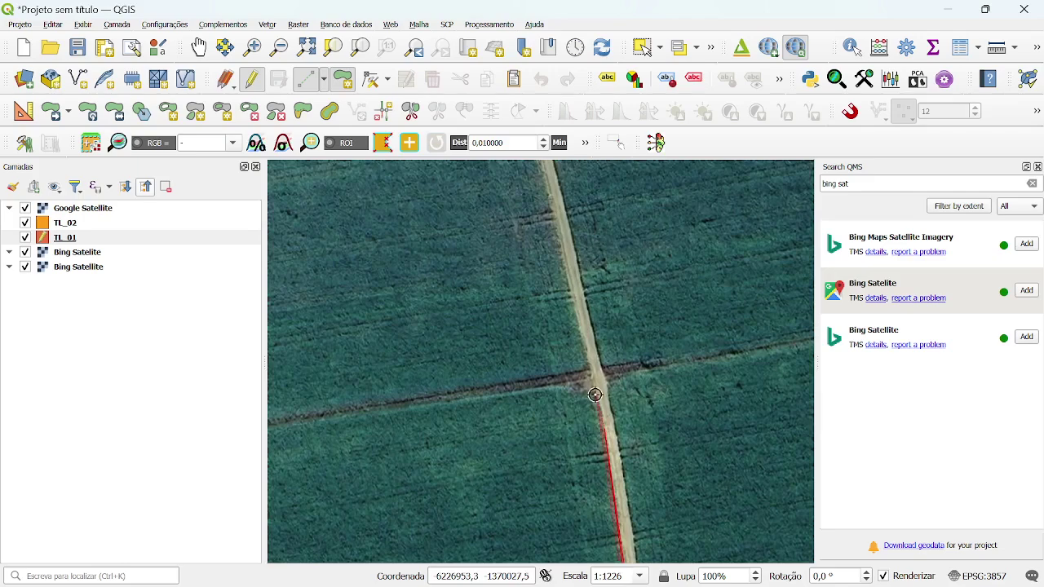
Step: Trace the TL_01 polygon north along the field's eastern dirt road and round the corner onto the northern road
left_click(579, 322)
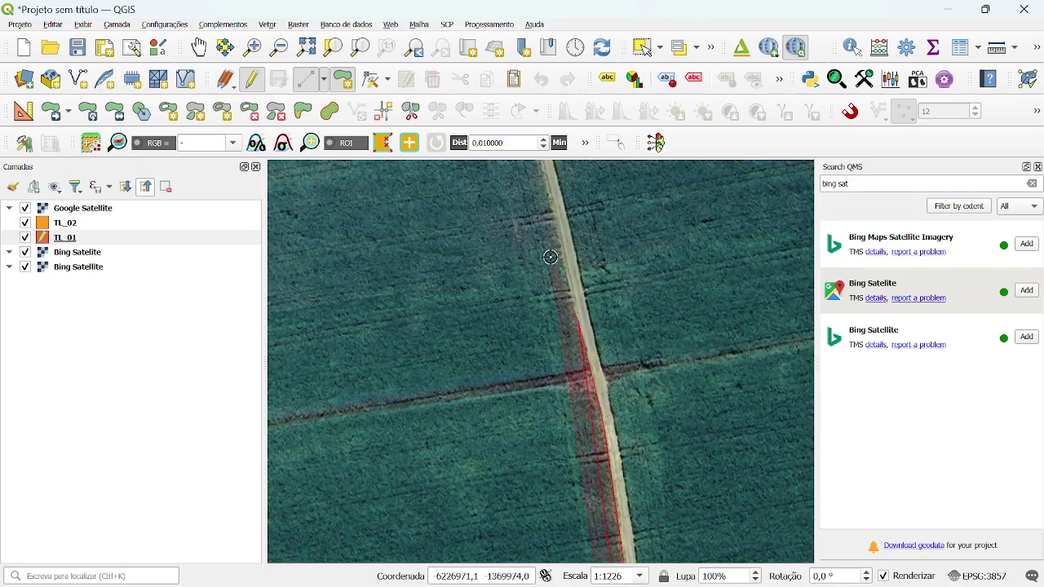
left_click_drag(552, 200, 526, 328)
left_click(526, 328)
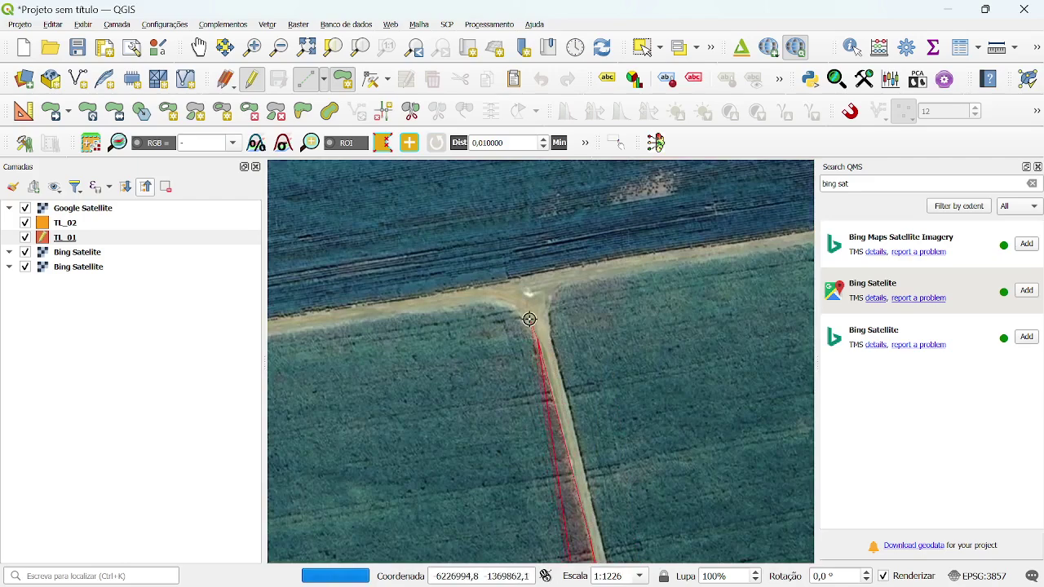
left_click(507, 303)
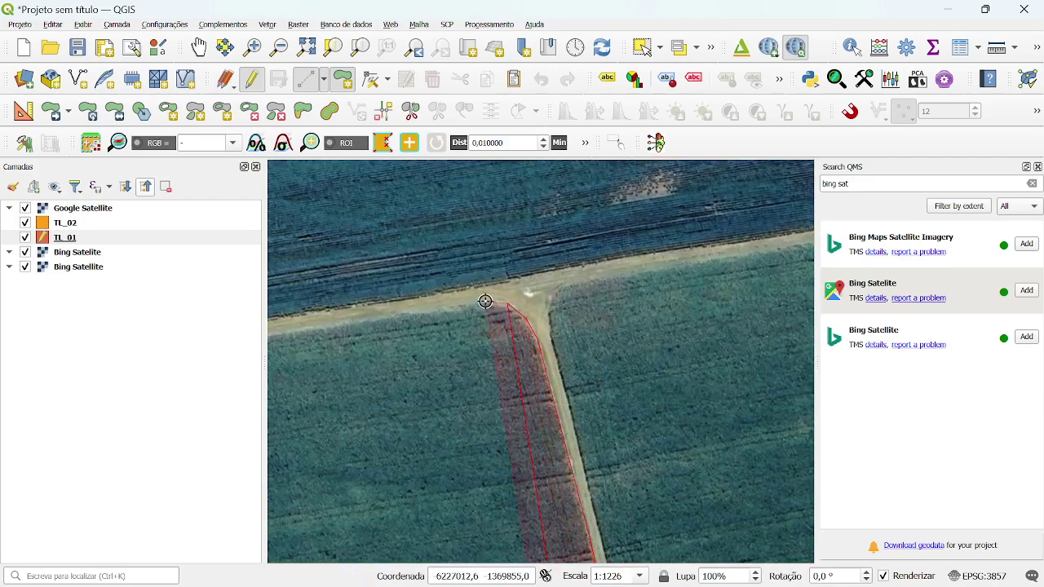
left_click(485, 301)
left_click(406, 316)
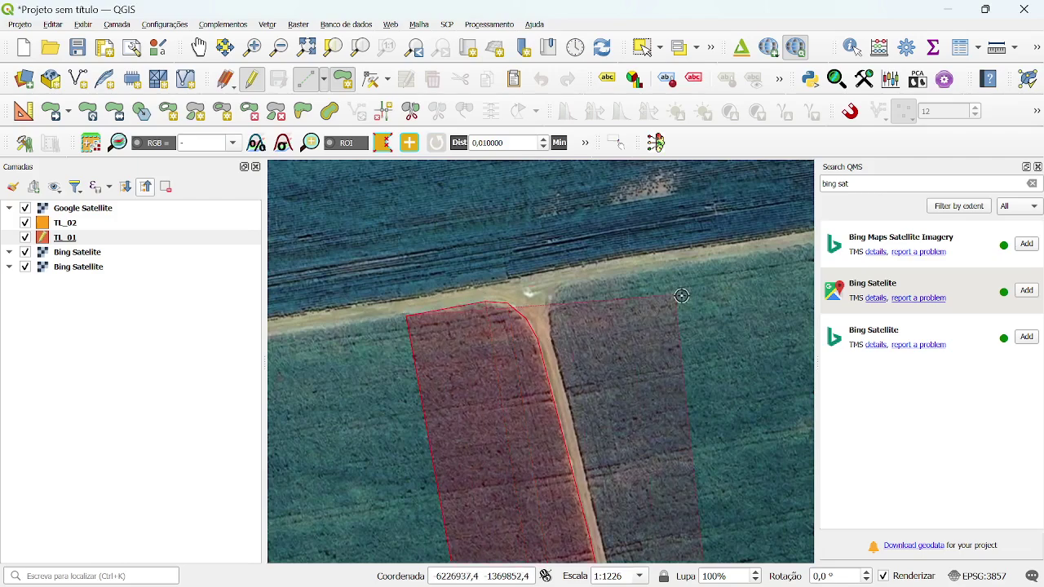
Step: Extend the TL_01 boundary west from the northeast corner, adding vertices along the field side of the northern road
scroll(568, 310, "up", 1)
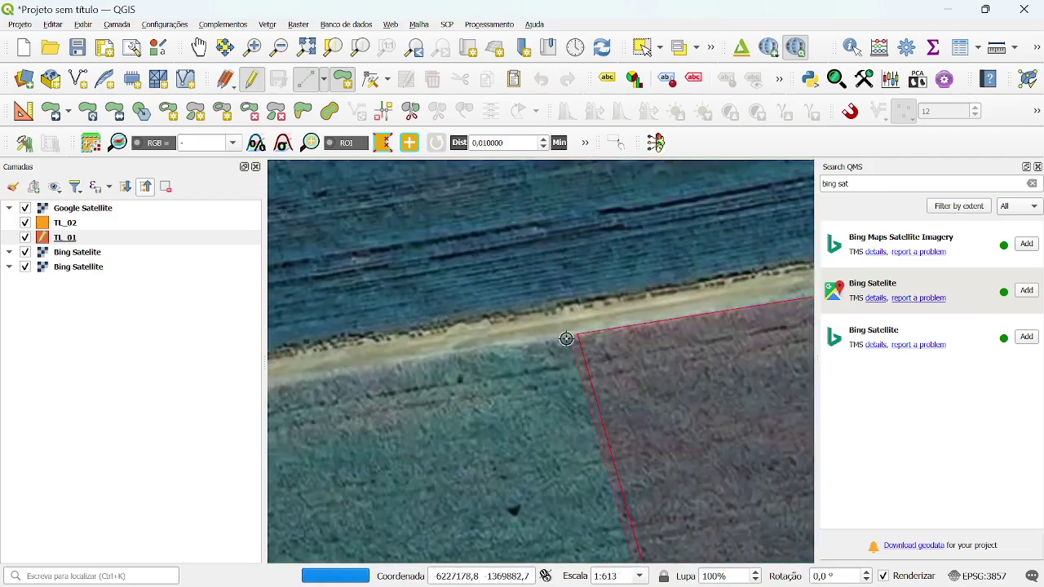
scroll(712, 299, "down", 1)
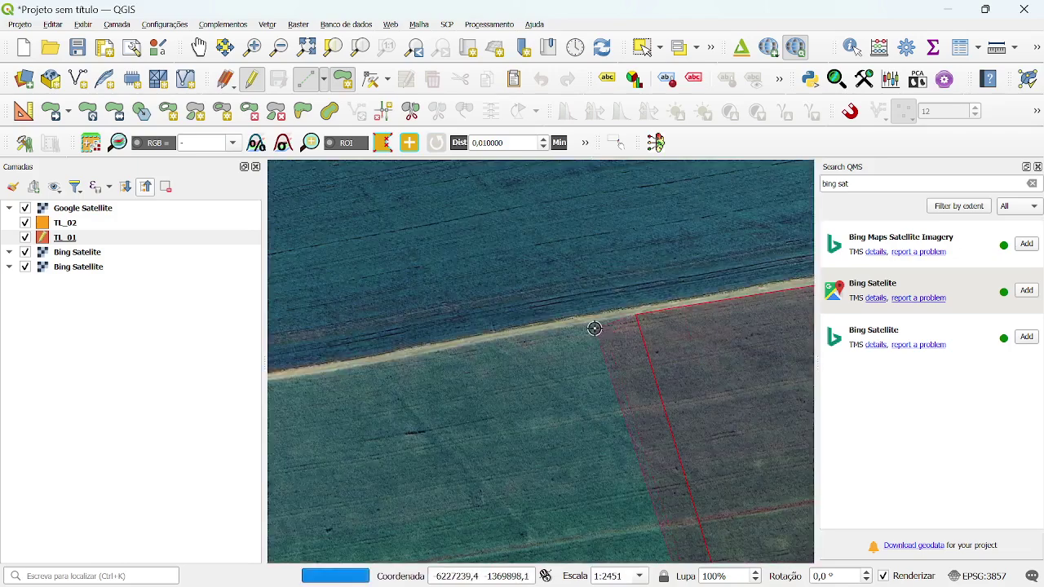
left_click(540, 321)
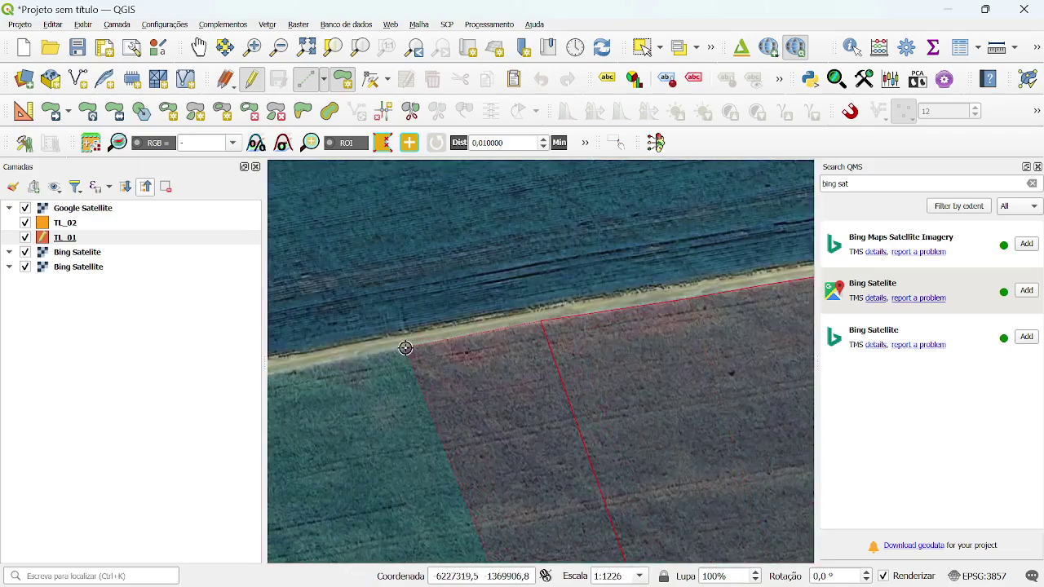
left_click(401, 348)
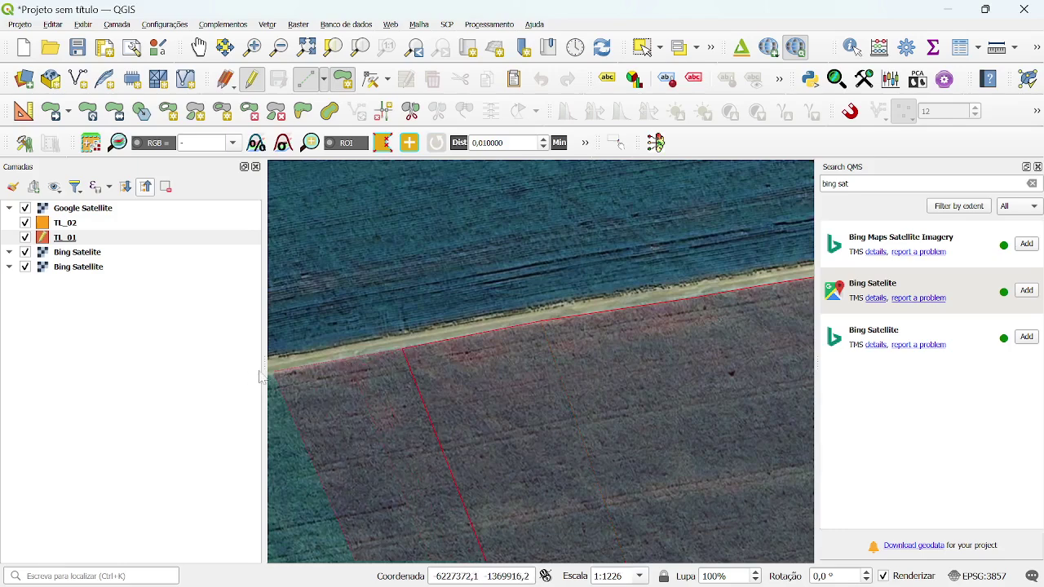
scroll(642, 306, "down", 2)
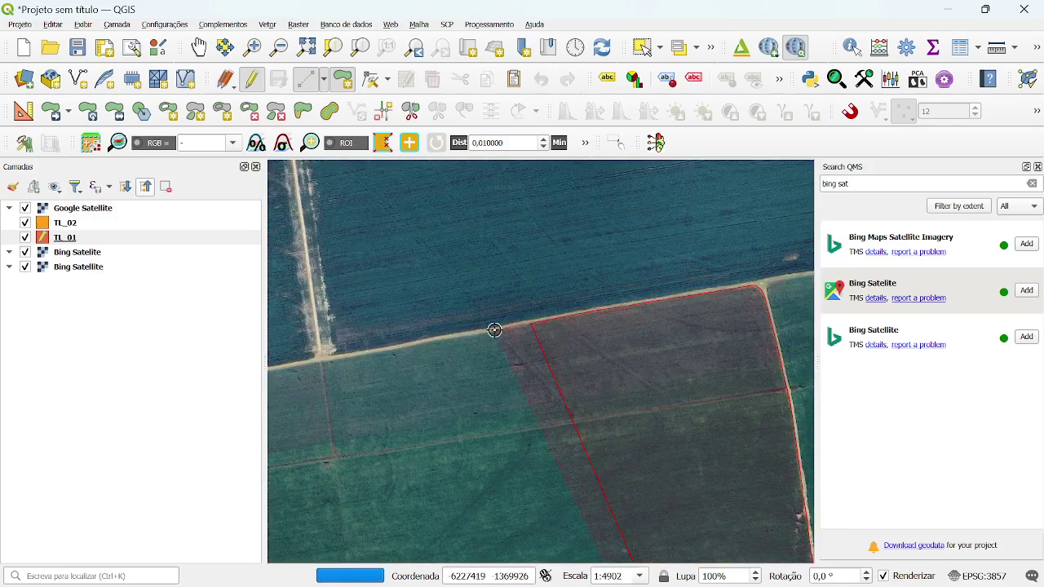
scroll(490, 329, "up", 1)
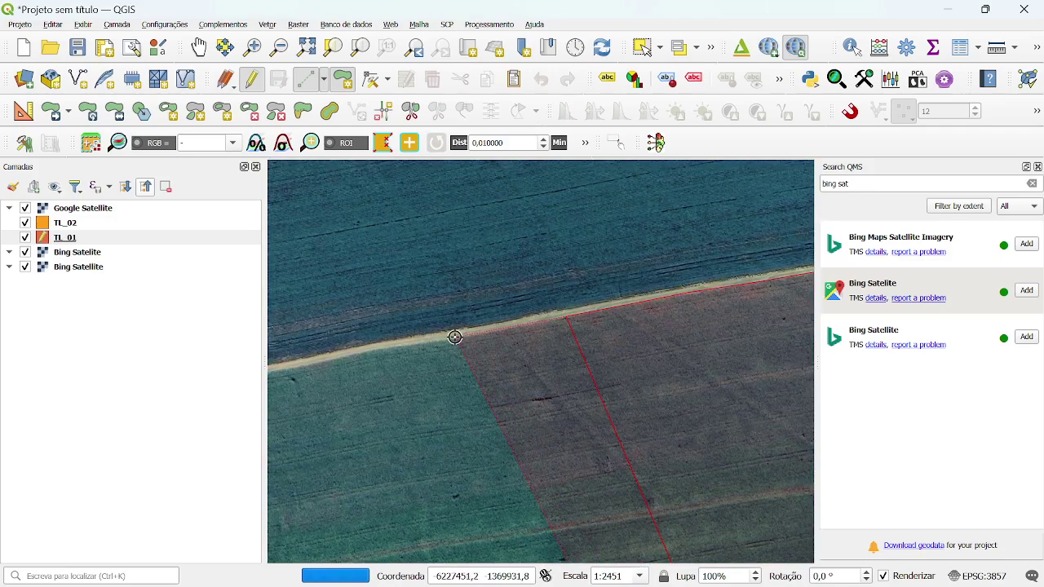
left_click(455, 337)
Step: Carry the TL_01 boundary along the northern road past the junction where a side road arrives from the north
scroll(621, 291, "down", 2)
scroll(552, 309, "up", 2)
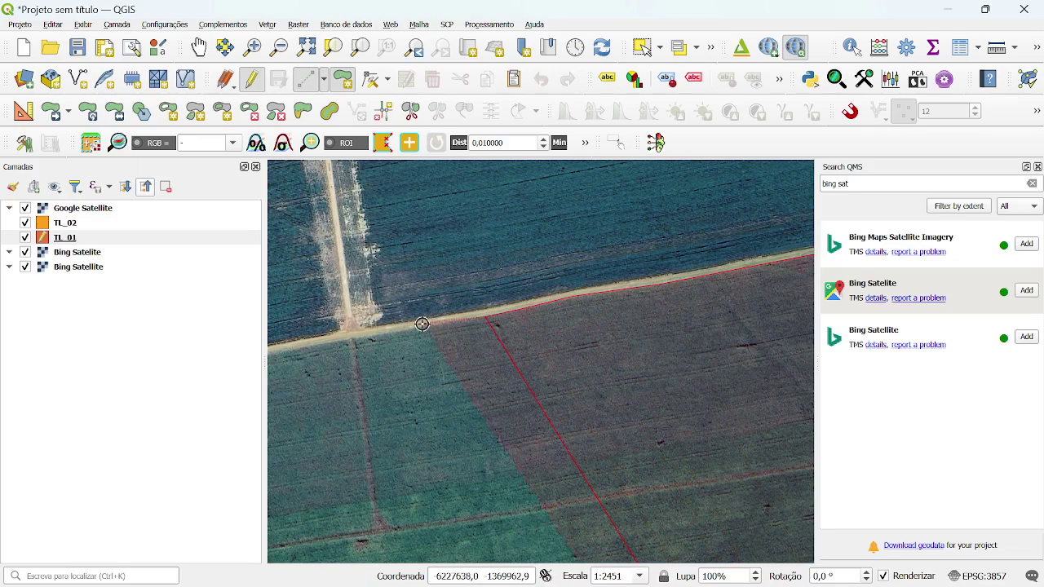
scroll(653, 286, "down", 1)
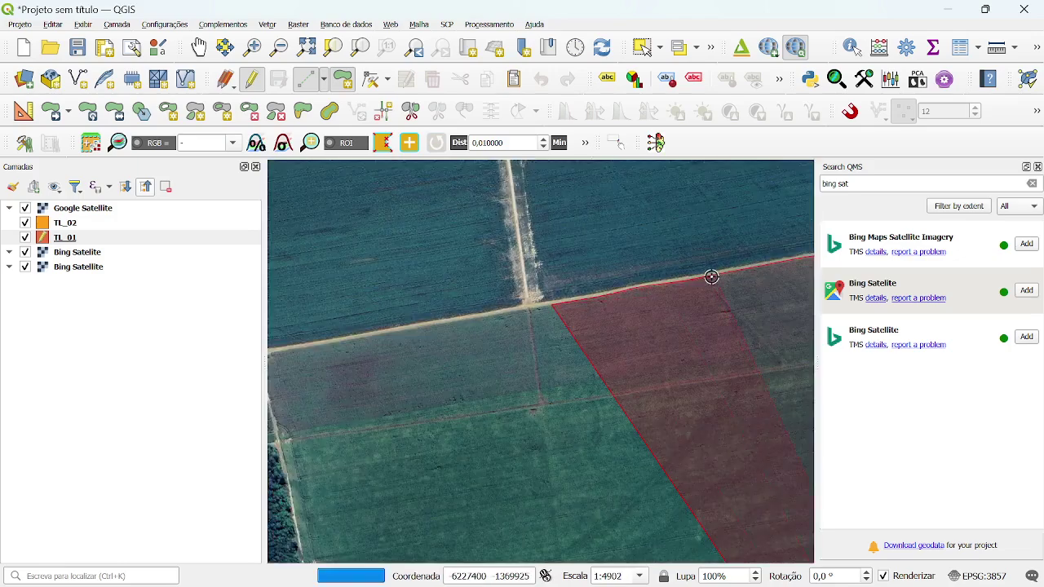
scroll(624, 302, "down", 1)
scroll(630, 292, "up", 3)
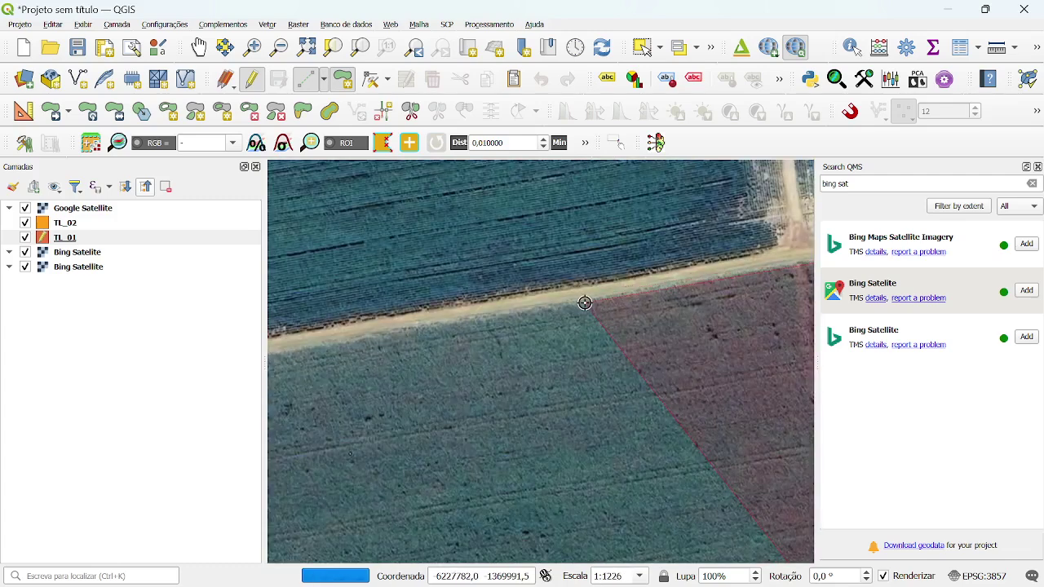
left_click(592, 296)
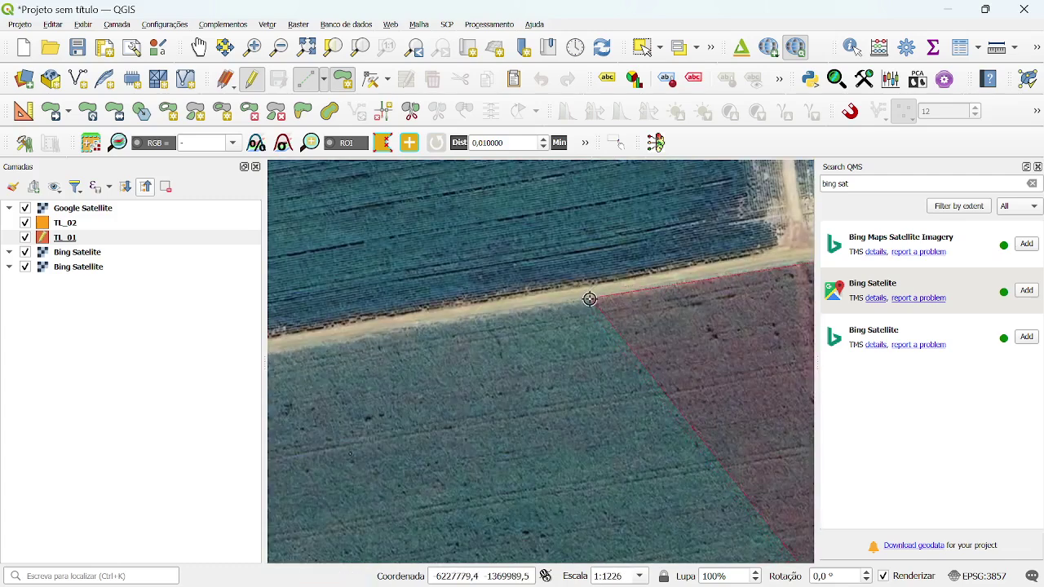
left_click(383, 333)
Step: Add further TL_01 vertices along the northern road's field edge, approaching the field's northwest corner
scroll(672, 309, "down", 3)
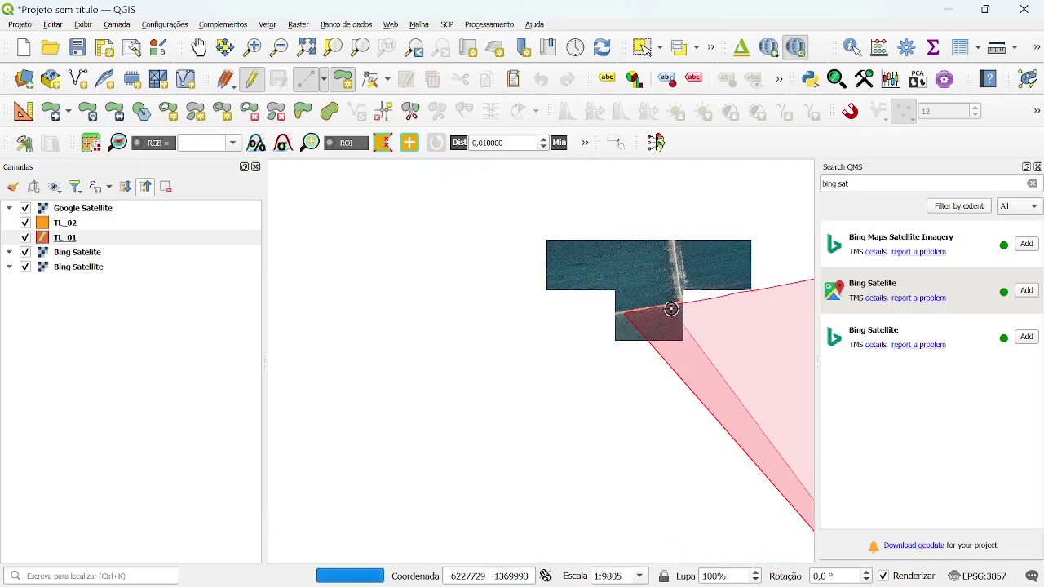
scroll(596, 326, "up", 1)
scroll(512, 305, "up", 2)
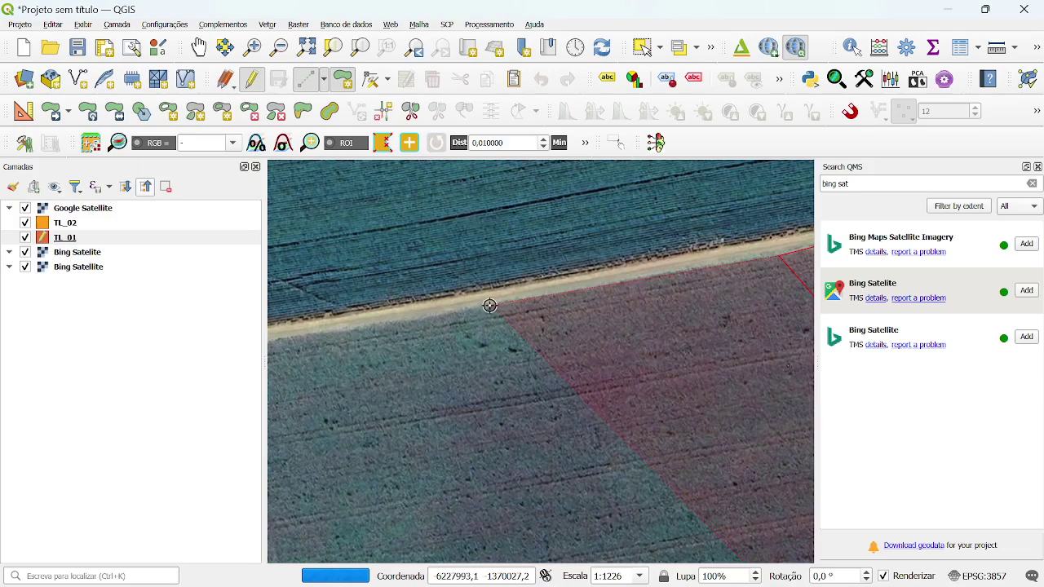
left_click(489, 305)
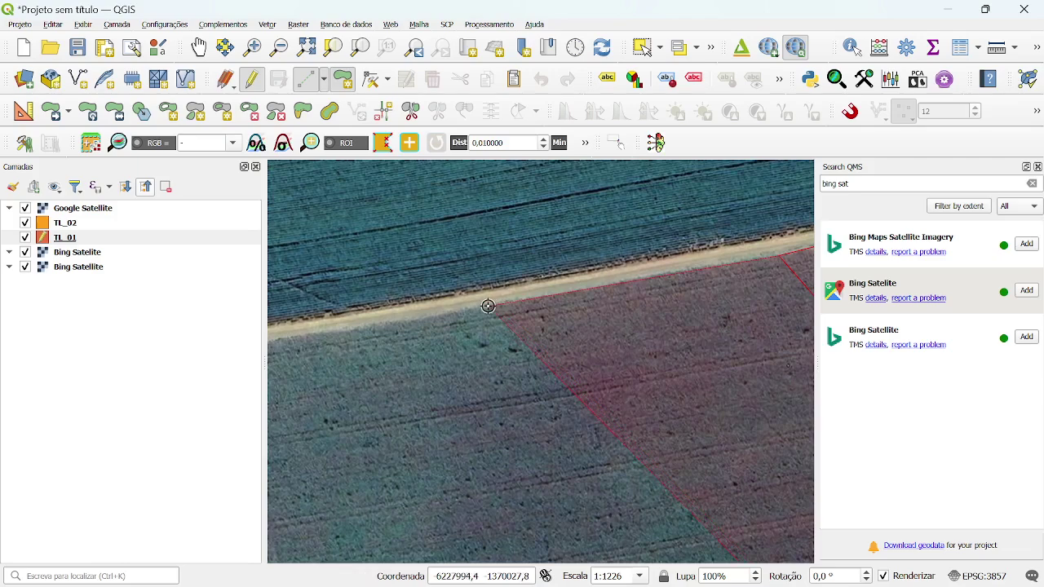
left_click(404, 321)
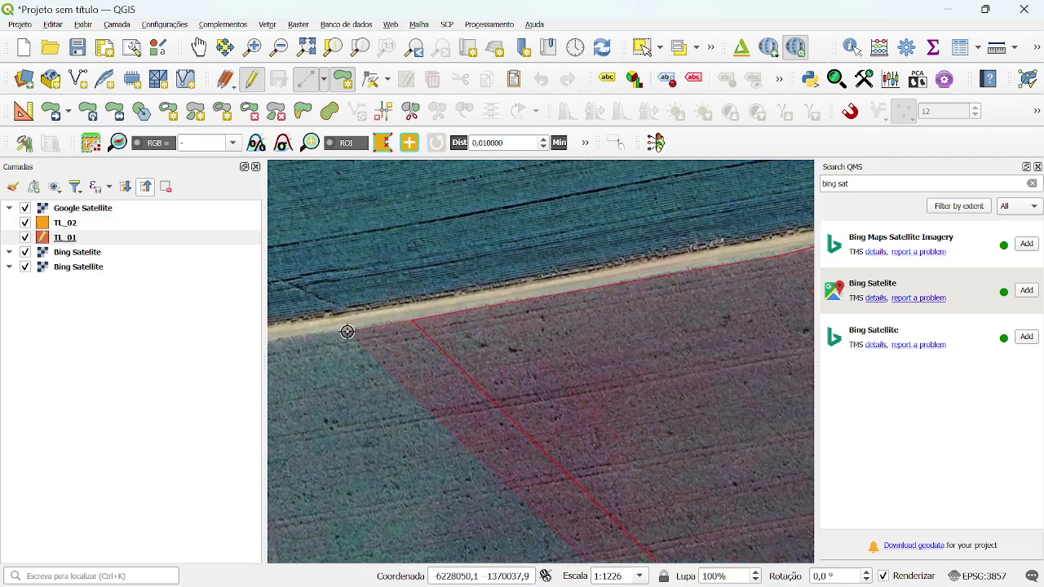
Step: Round the field's northwest corner with closely spaced TL_01 vertices, turning the boundary south onto the western dirt road
scroll(645, 307, "down", 2)
scroll(522, 325, "up", 1)
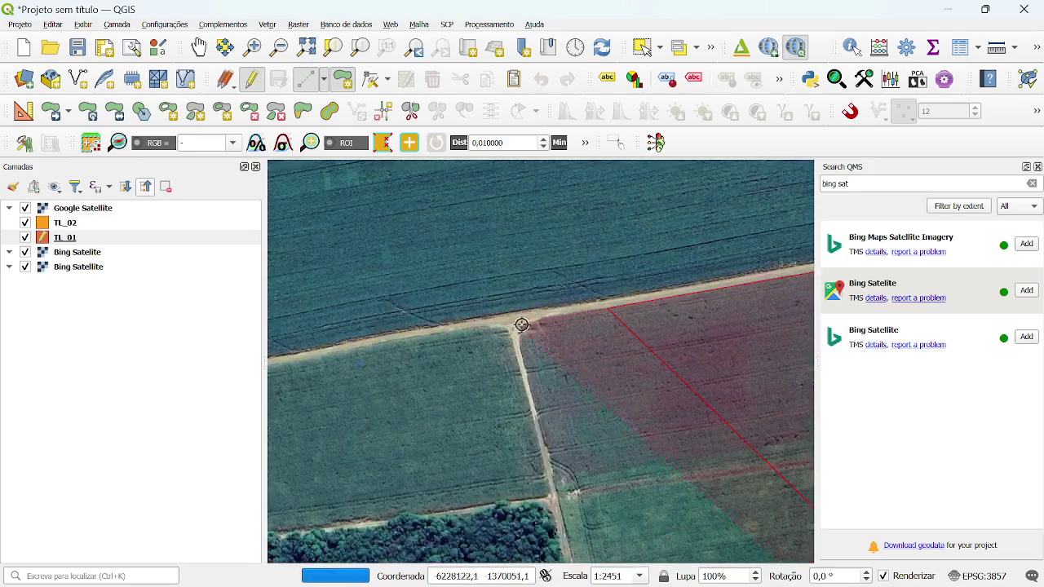
scroll(532, 319, "up", 3)
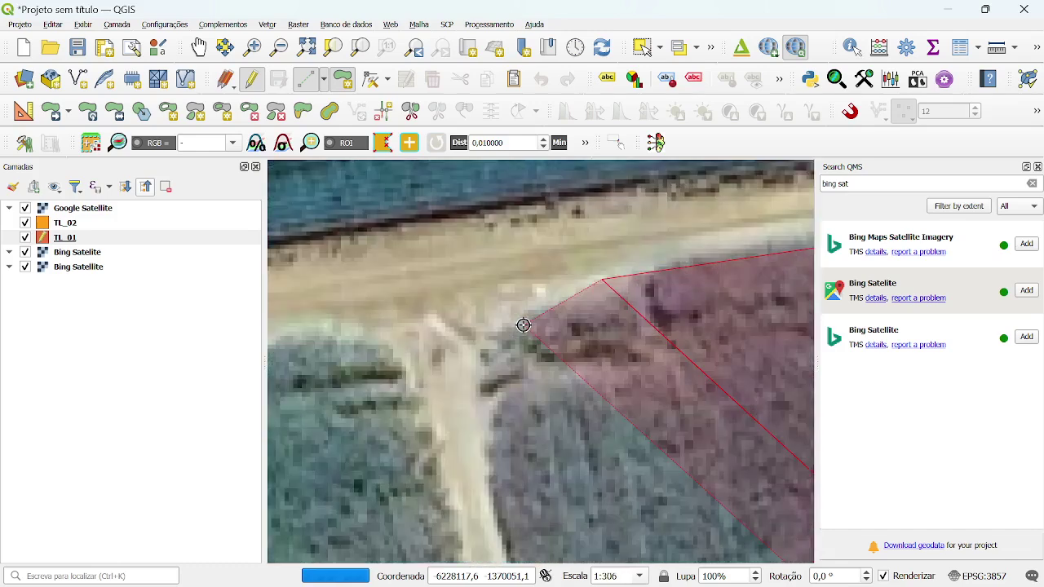
left_click(528, 307)
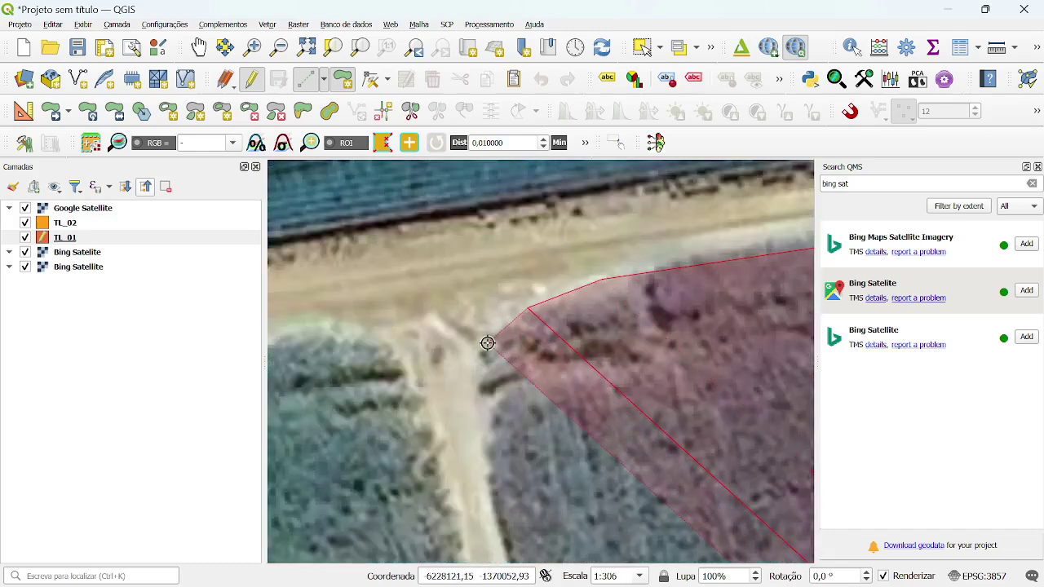
left_click(487, 345)
left_click(476, 369)
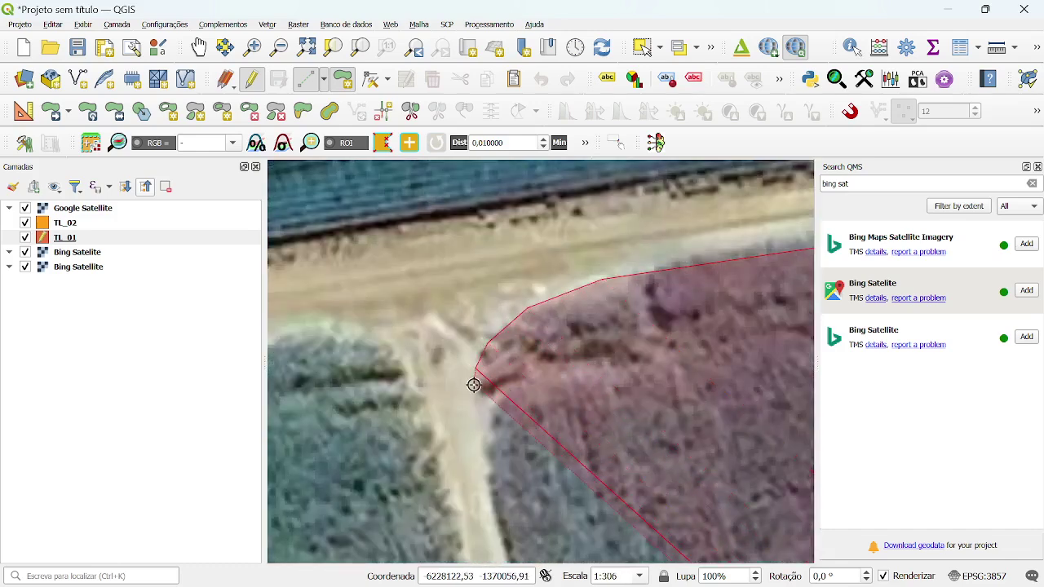
left_click(478, 431)
Step: Trace the TL_01 boundary south along the western dirt road's field edge to the forest's corner junction
scroll(525, 343, "down", 4)
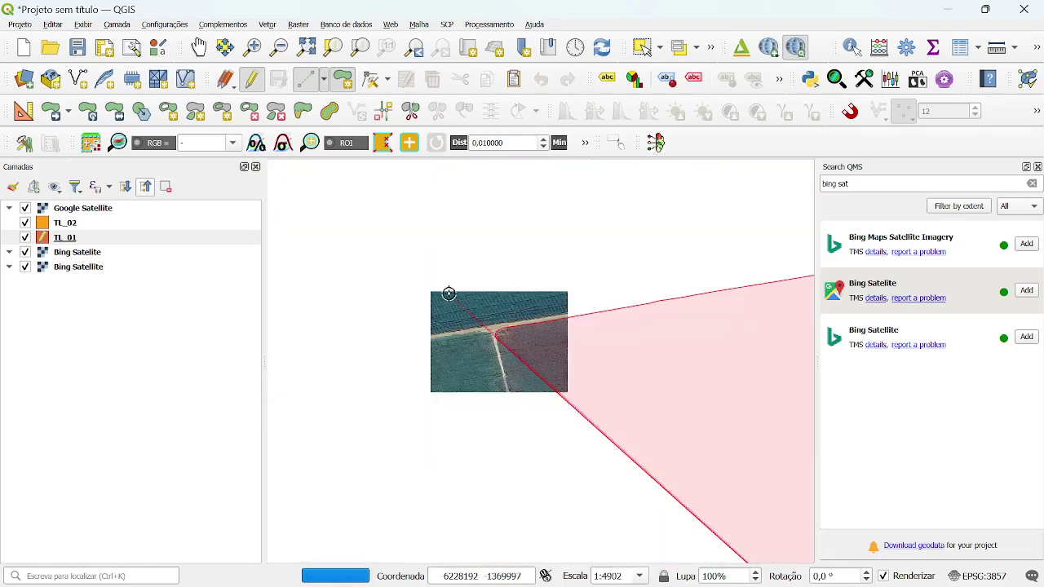
scroll(464, 350, "up", 3)
scroll(608, 342, "down", 2)
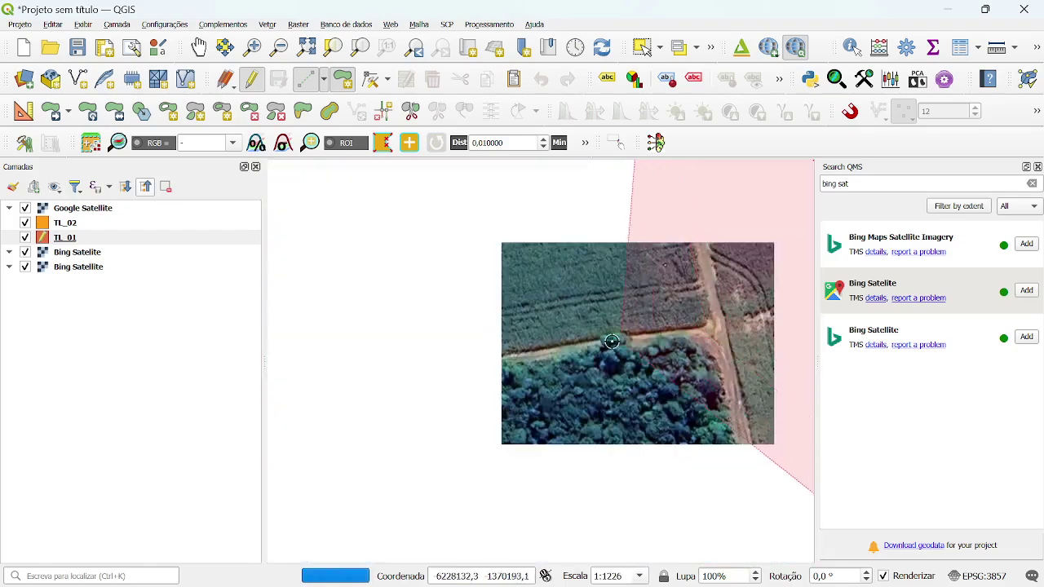
scroll(624, 355, "up", 2)
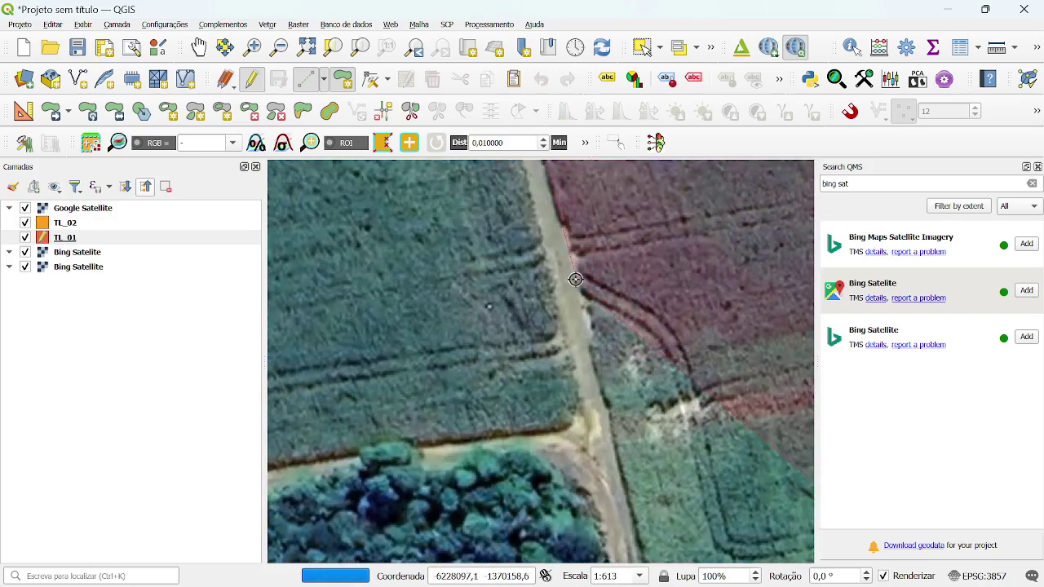
left_click(568, 235)
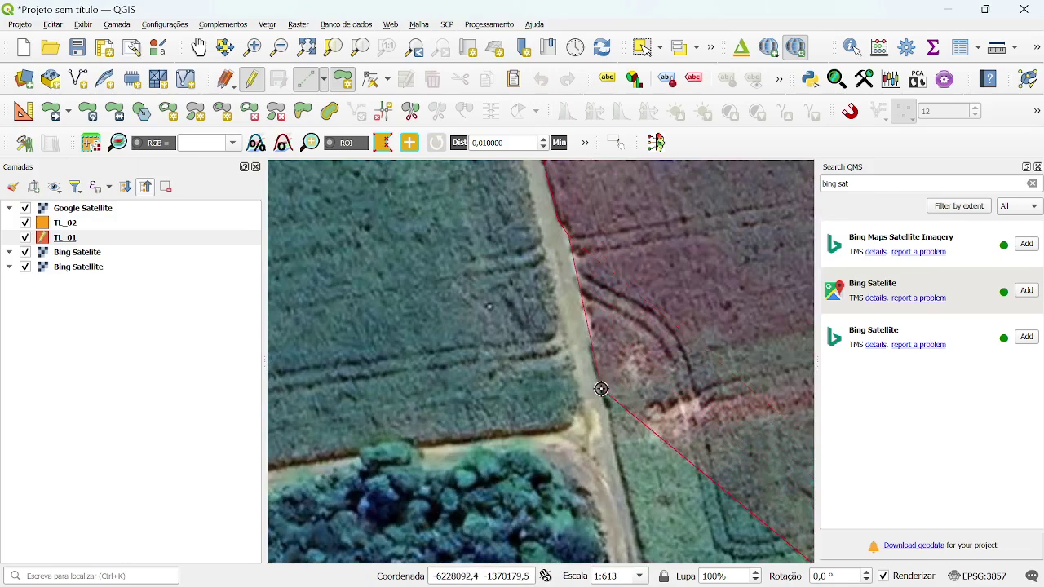
left_click(608, 406)
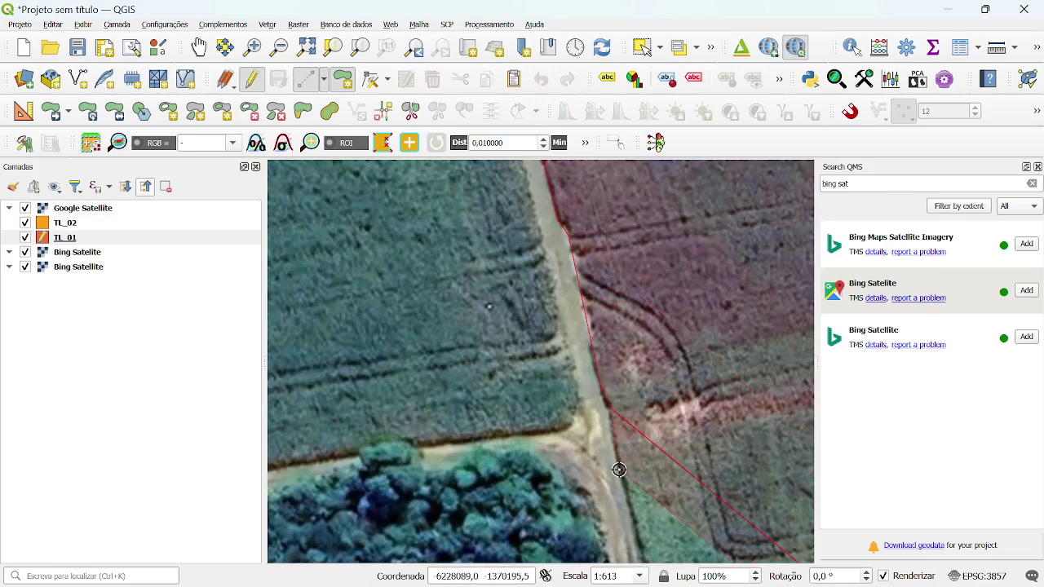
Step: Carry the TL_01 boundary south past the forest's corner junction, following the field edge of the western dirt road beside the forest
scroll(619, 472, "down", 2)
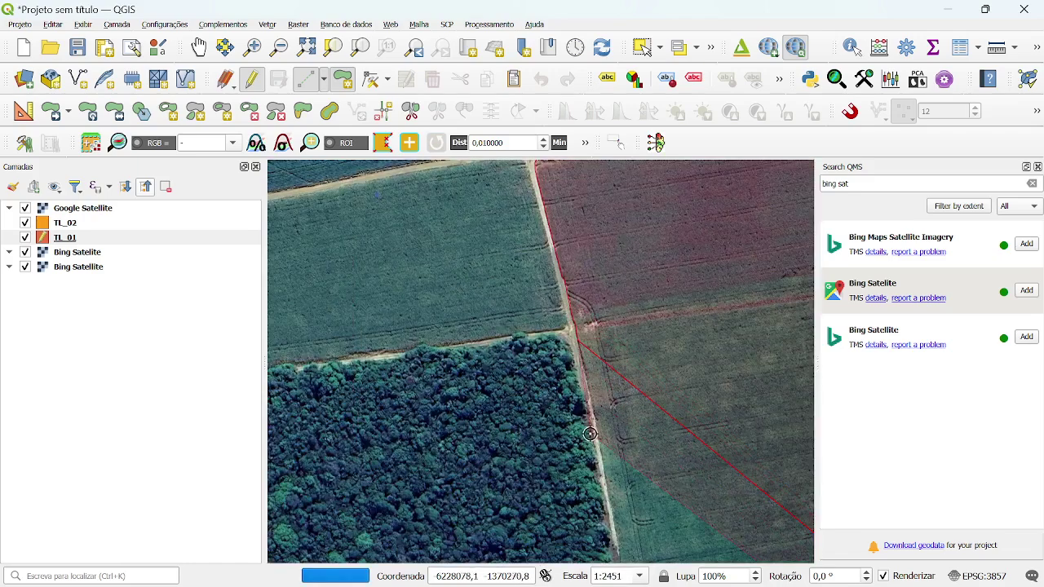
scroll(504, 253, "down", 2)
scroll(540, 338, "up", 3)
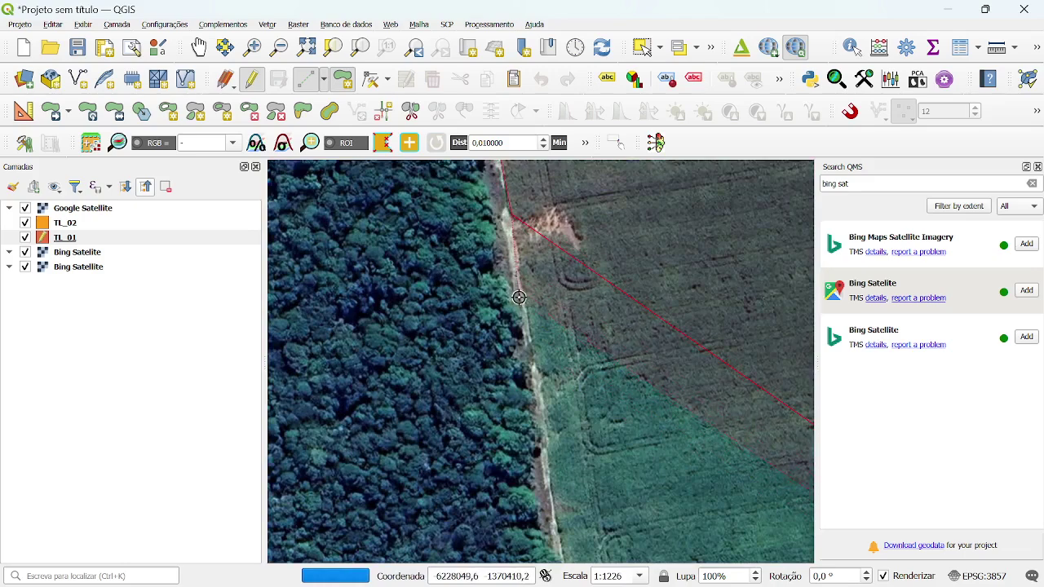
left_click(528, 314)
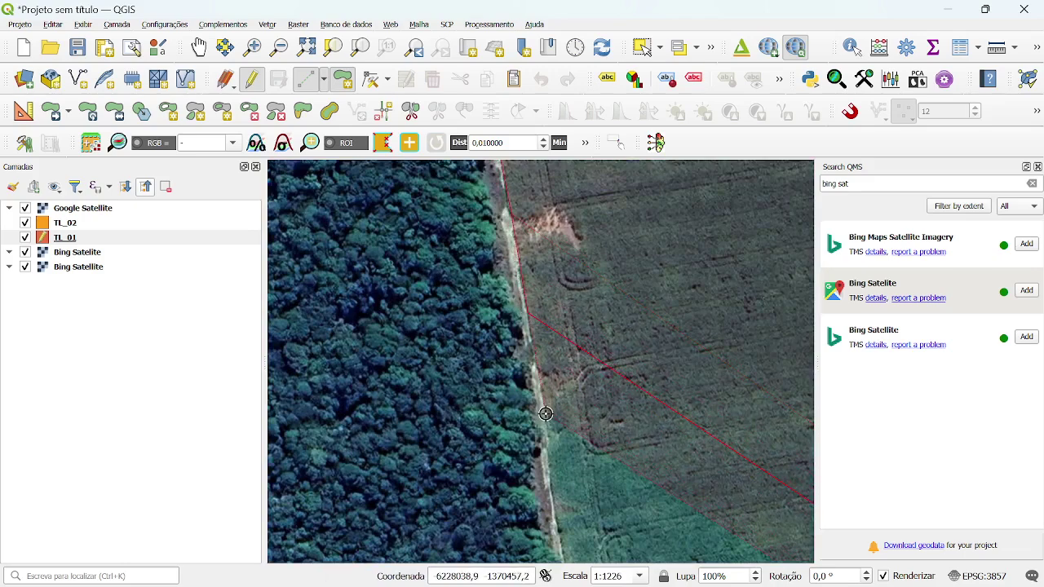
scroll(545, 416, "down", 1)
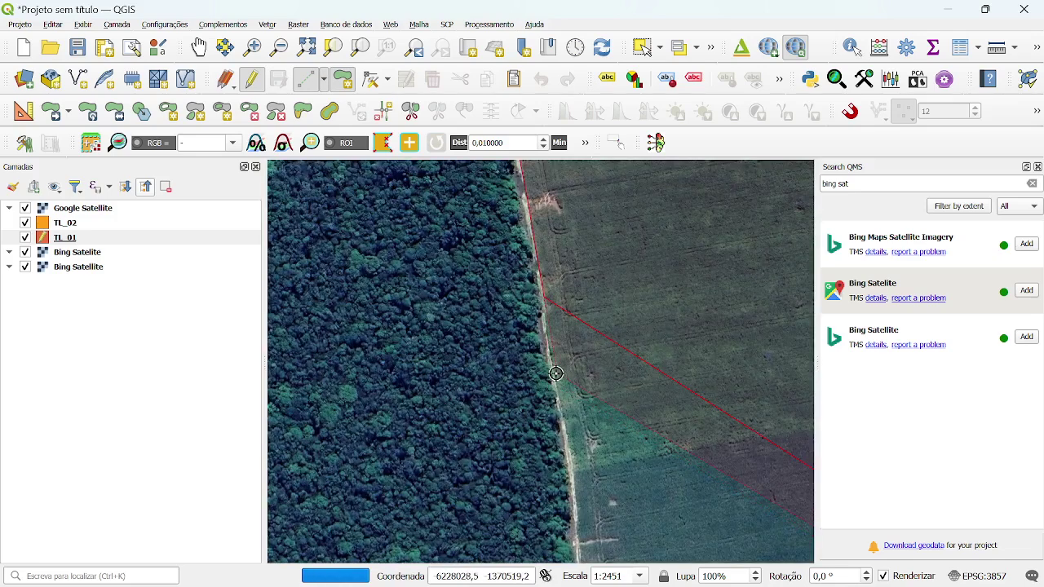
left_click(561, 413)
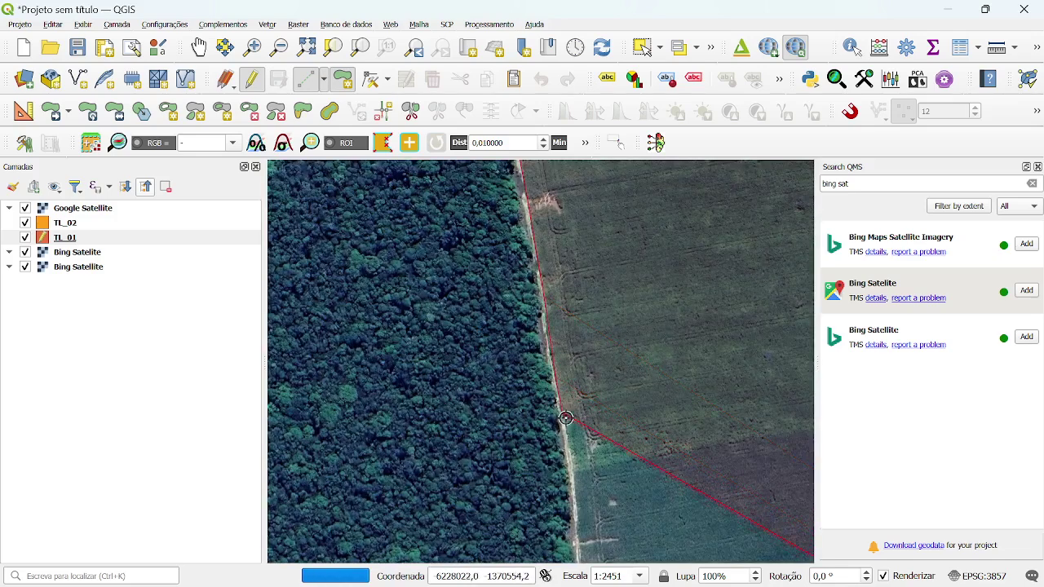
Step: Add further TL_01 vertices down the western forest-side road to just north of the field's southwest corner
scroll(569, 449, "up", 1)
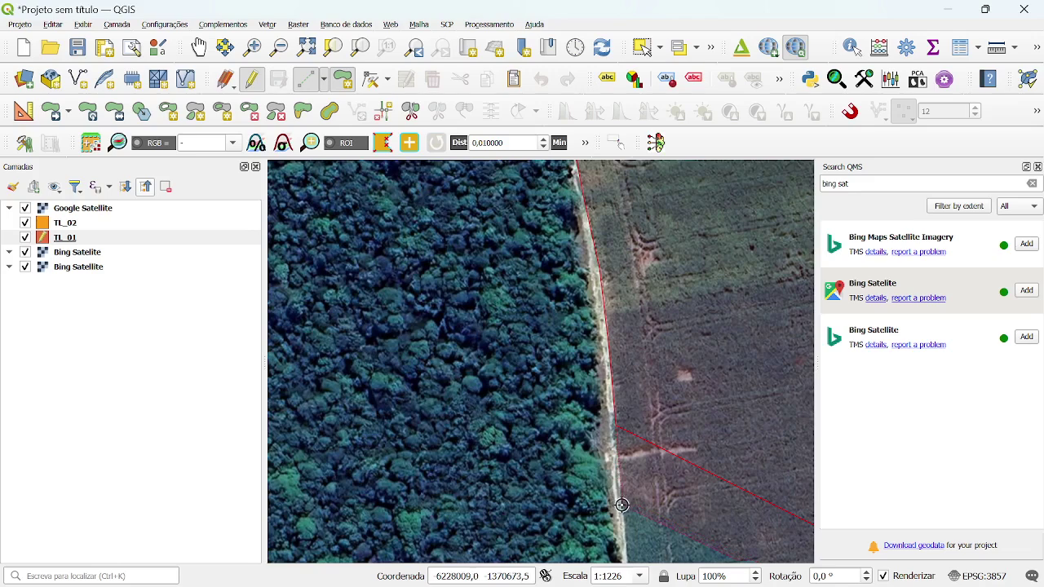
scroll(529, 243, "down", 2)
scroll(553, 309, "up", 2)
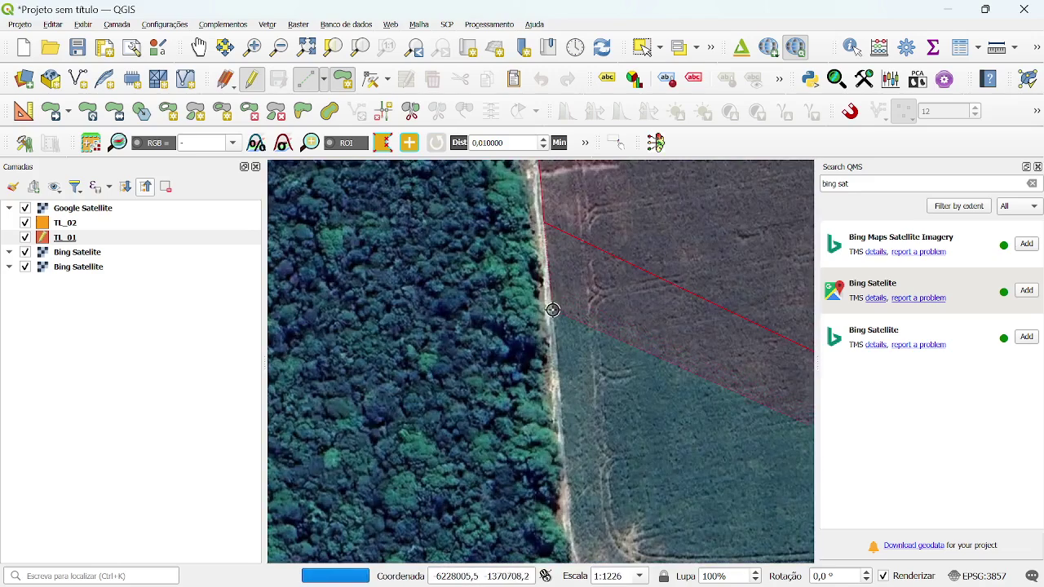
left_click(553, 315)
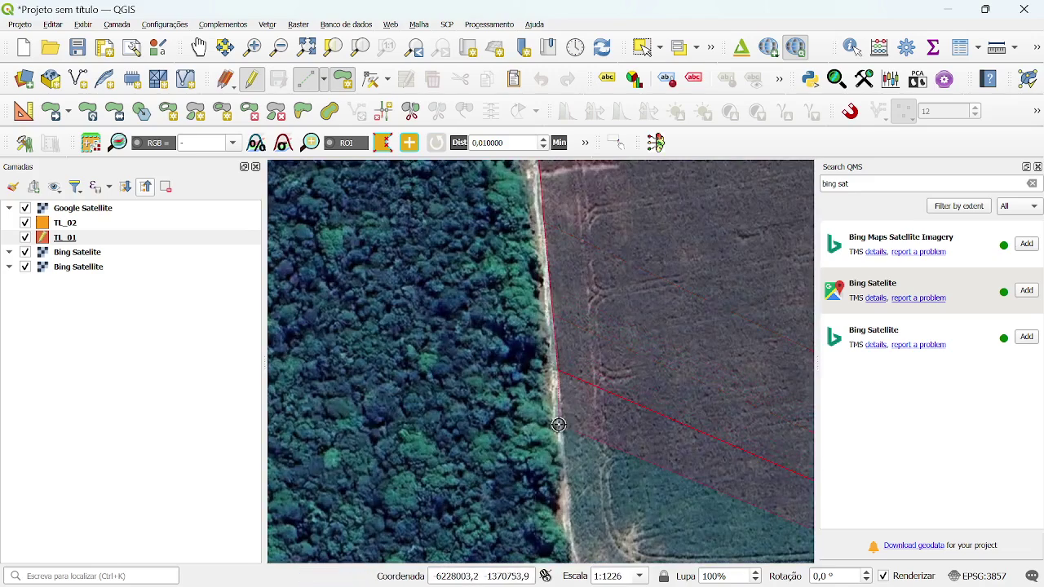
scroll(511, 391, "down", 1)
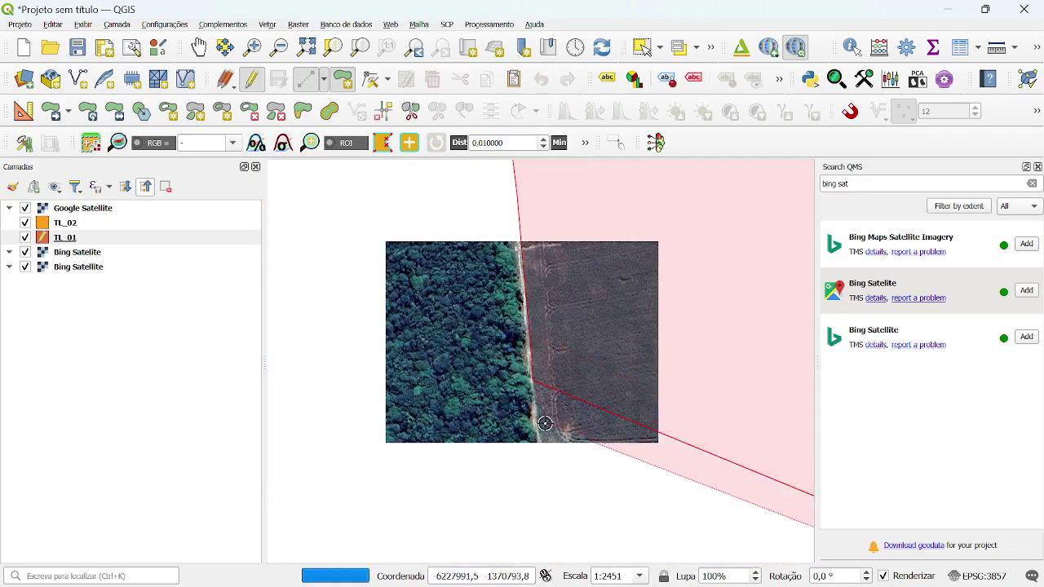
Step: Round the field's southwest corner with TL_01 vertices, turning the boundary east along the forest edge
left_click(538, 443)
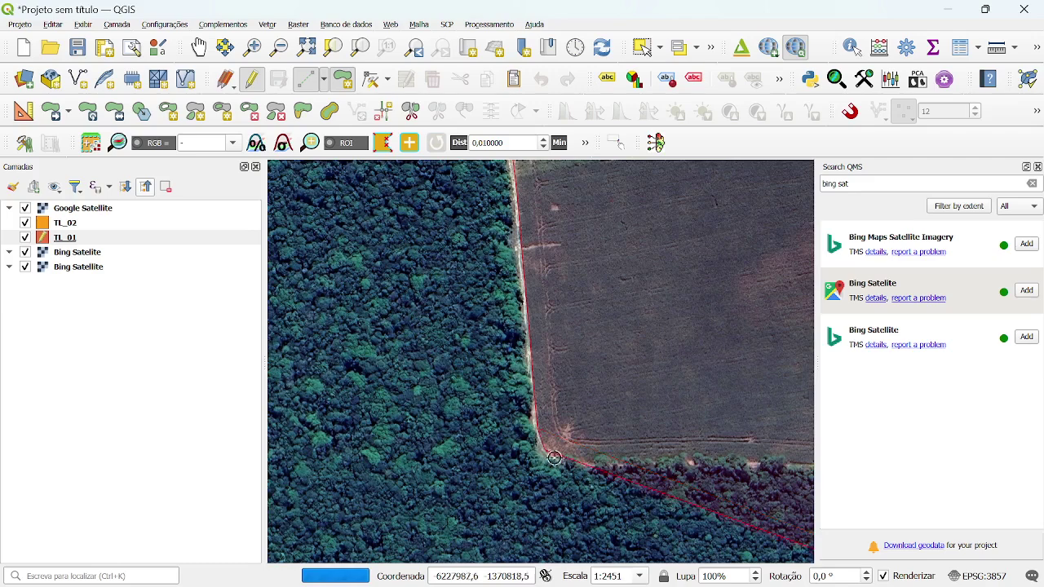
left_click(621, 463)
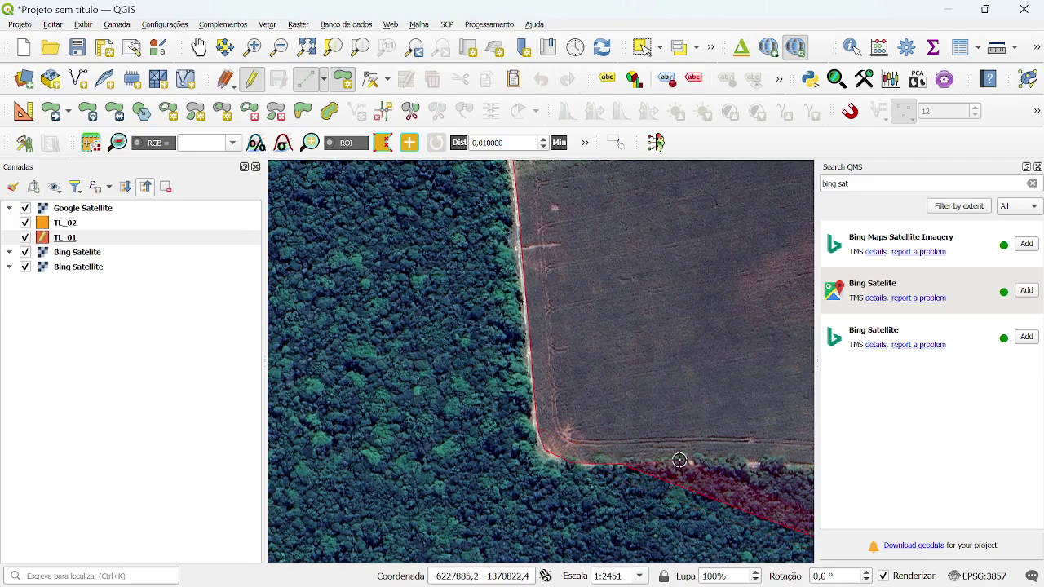
left_click(688, 461)
Step: Continue the TL_01 boundary east along the southern forest edge to the corner where that edge turns south
scroll(504, 344, "down", 3)
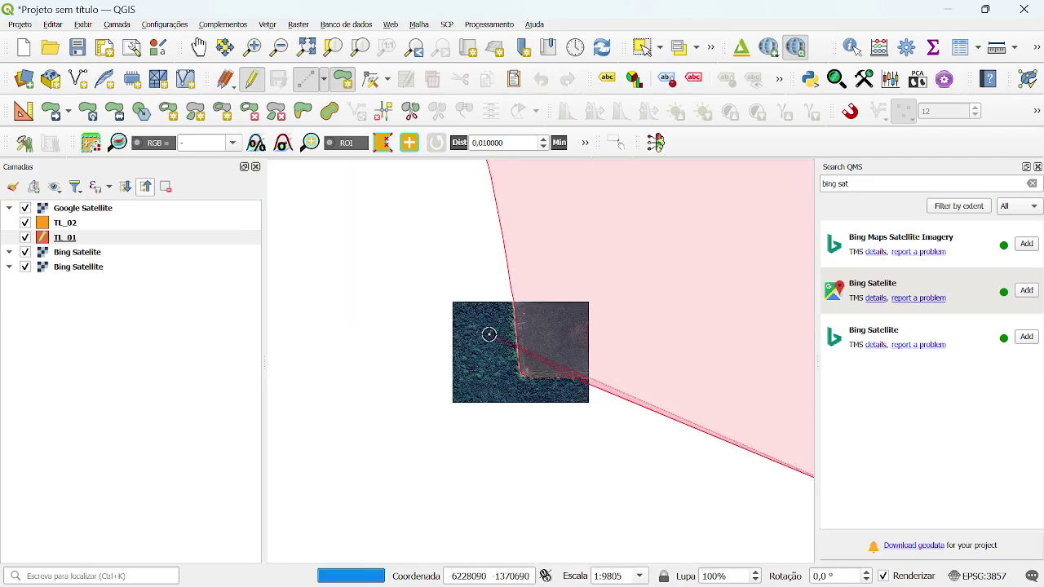
scroll(548, 352, "up", 2)
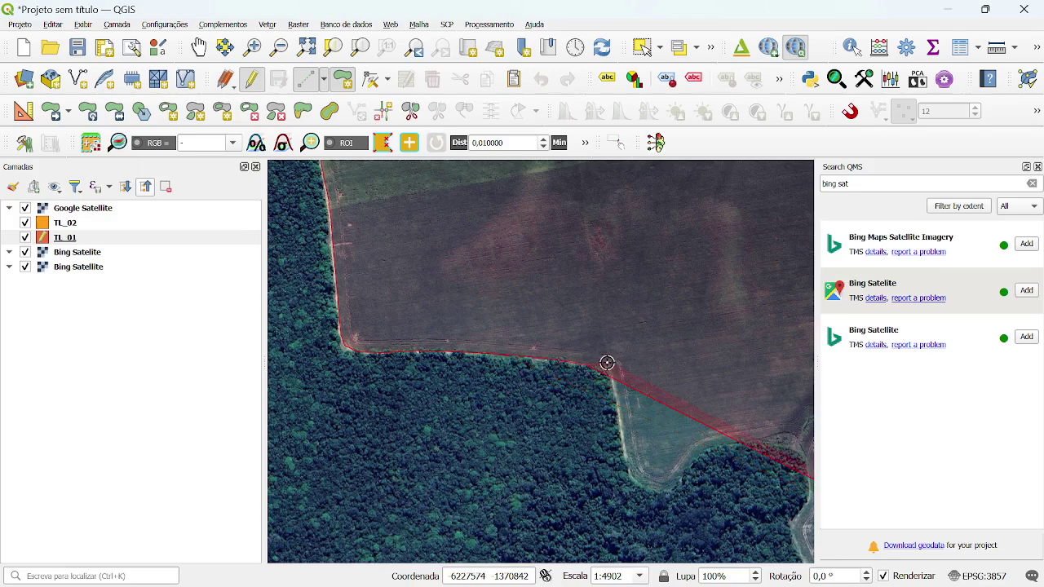
scroll(606, 365, "up", 3)
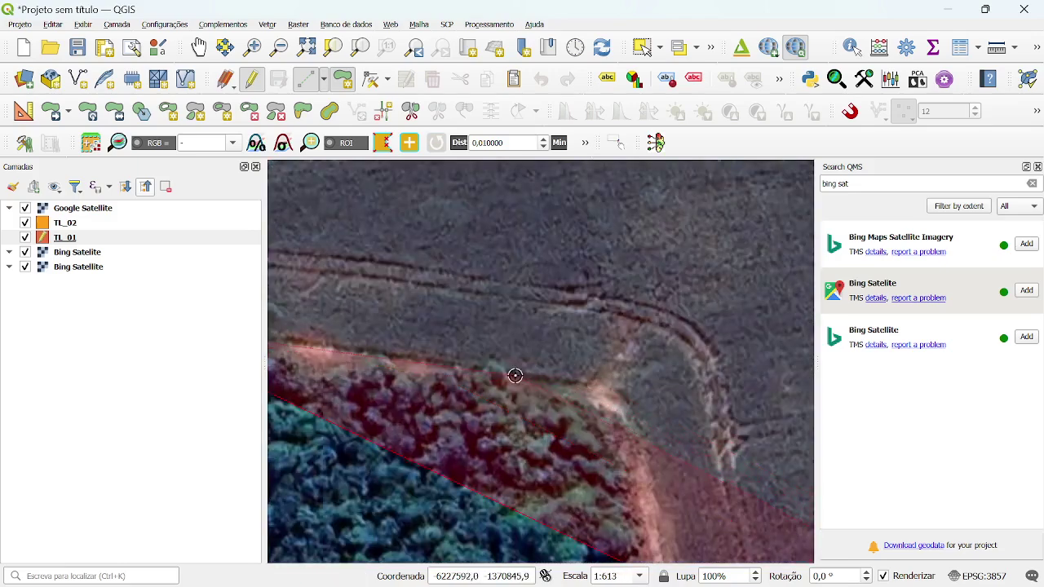
left_click(568, 378)
left_click(614, 391)
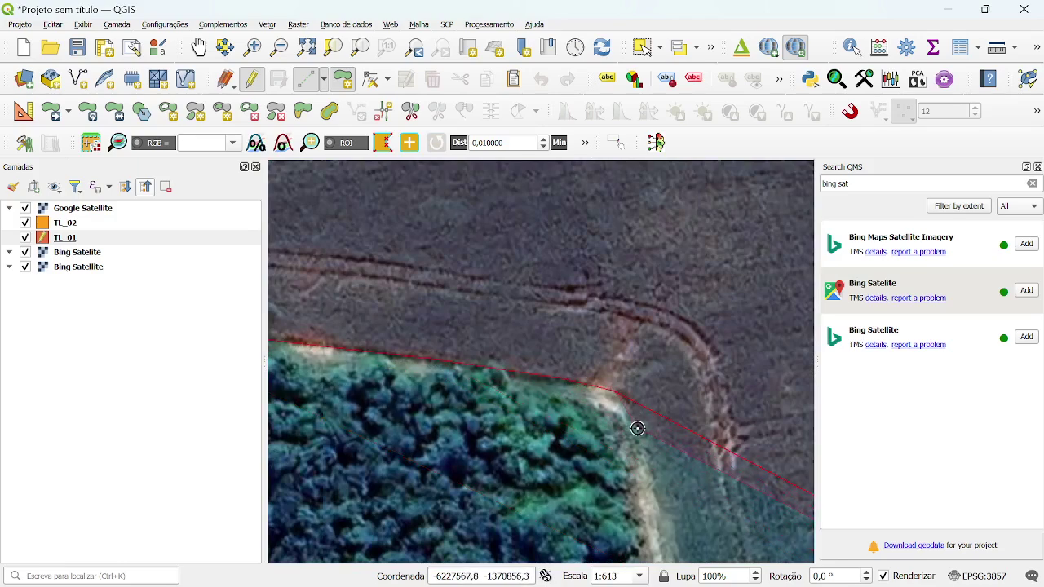
Step: Trace the TL_01 boundary south along the western side of the field's small southern lobe to its rounded lower end
scroll(655, 294, "down", 2)
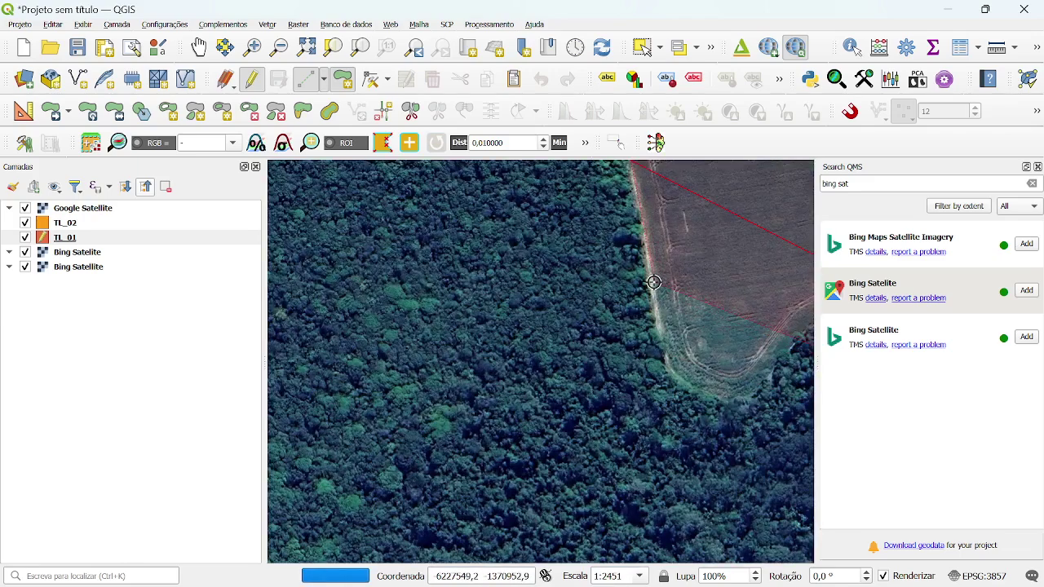
scroll(644, 405, "down", 1)
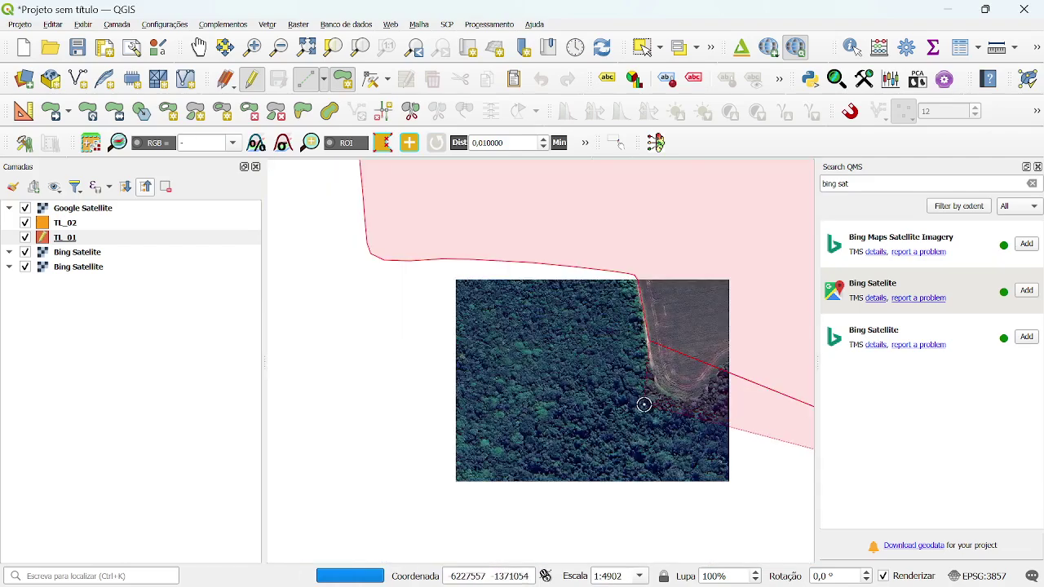
scroll(653, 371, "up", 2)
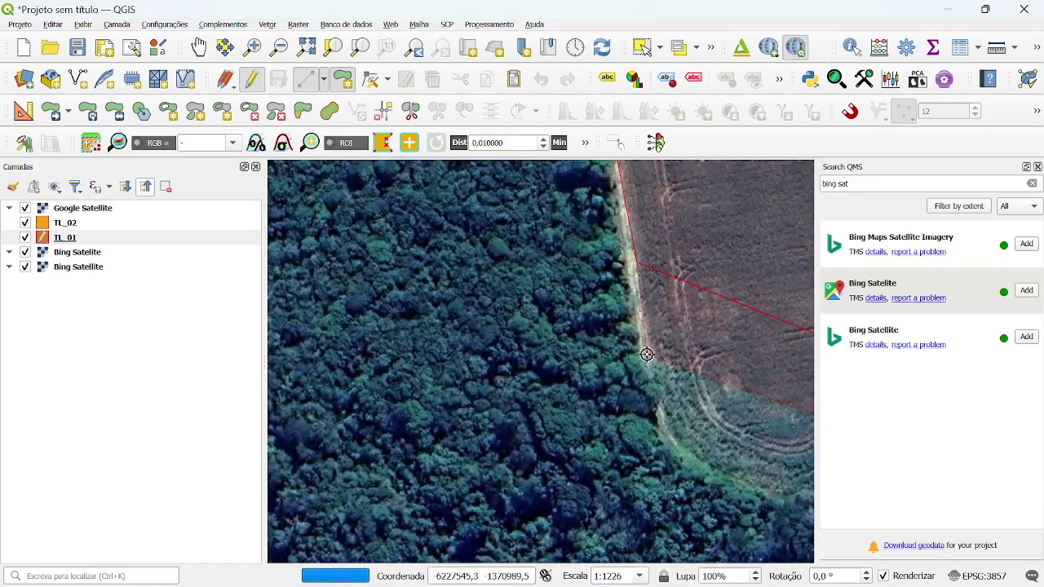
left_click(687, 452)
scroll(432, 346, "down", 1)
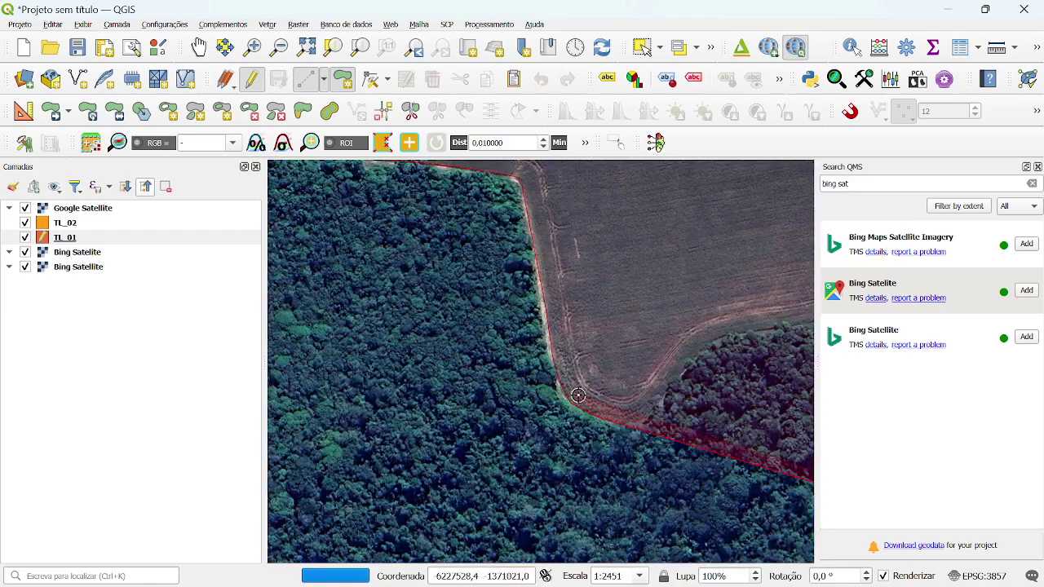
Step: Round the southern lobe's lower end and follow the forest edge northeast with TL_01 vertices
scroll(457, 396, "down", 2)
scroll(497, 434, "up", 3)
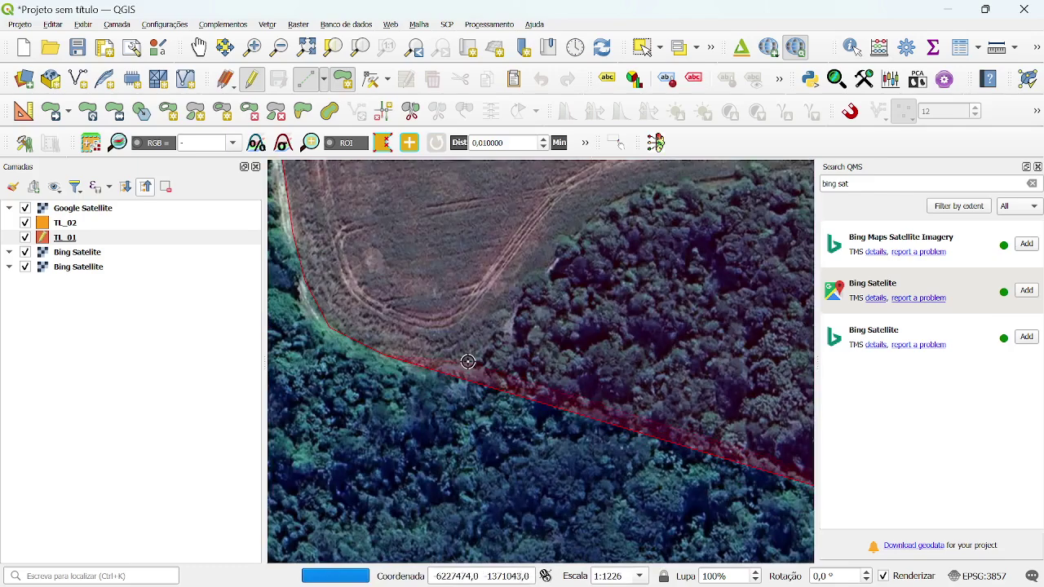
left_click(465, 364)
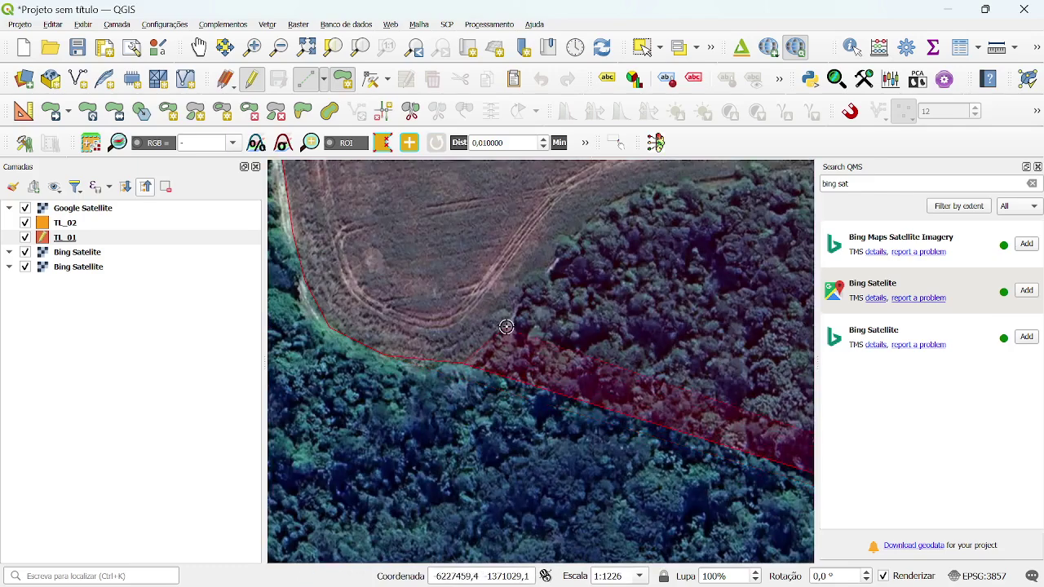
left_click(579, 223)
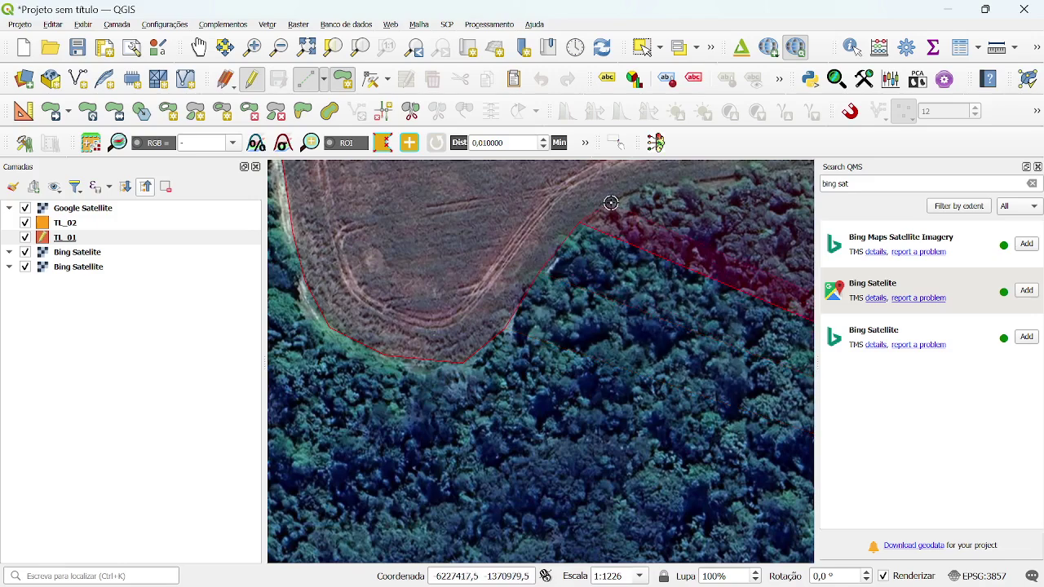
left_click(625, 194)
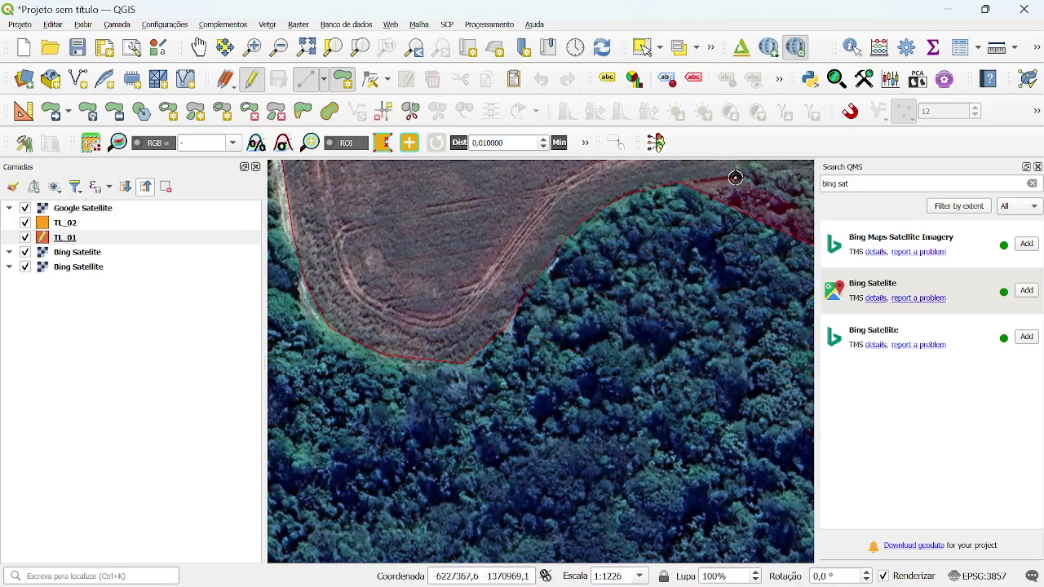
Step: Extend the TL_01 boundary east along the northern edge of the forest bulge to its northeast shoulder
scroll(373, 286, "down", 3)
scroll(470, 257, "up", 3)
scroll(666, 305, "down", 3)
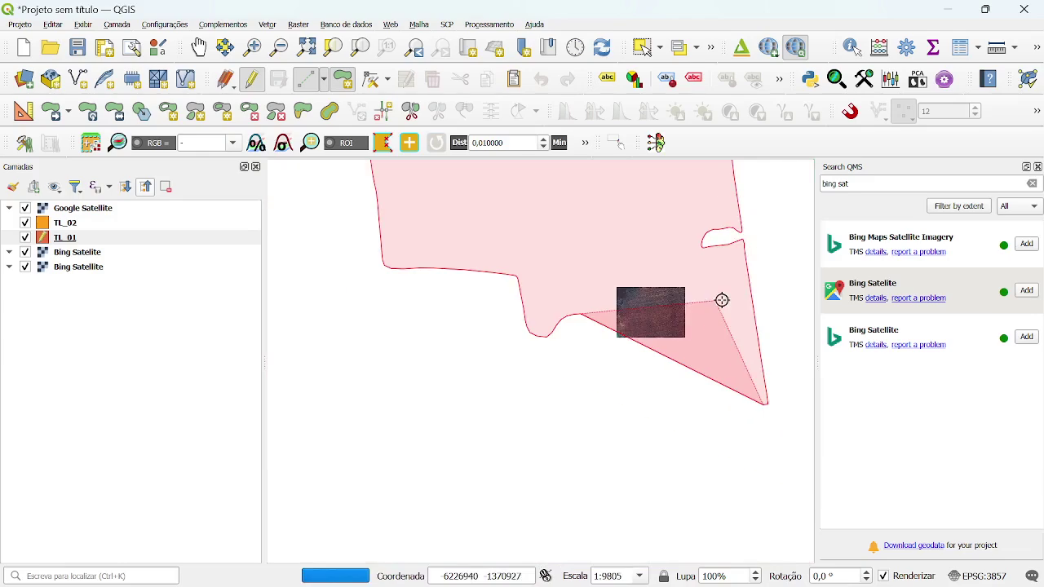
scroll(722, 300, "up", 3)
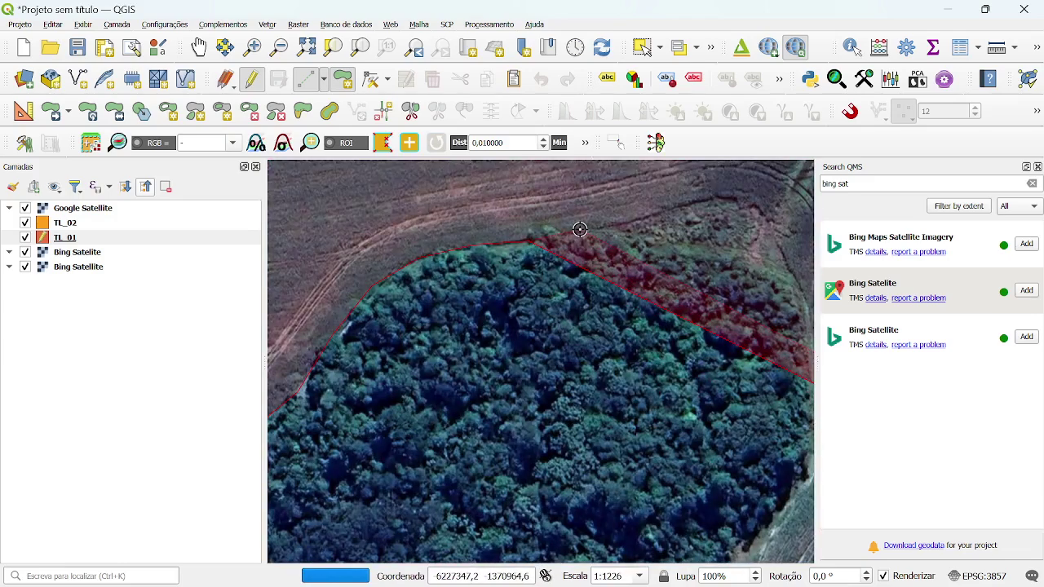
left_click(648, 212)
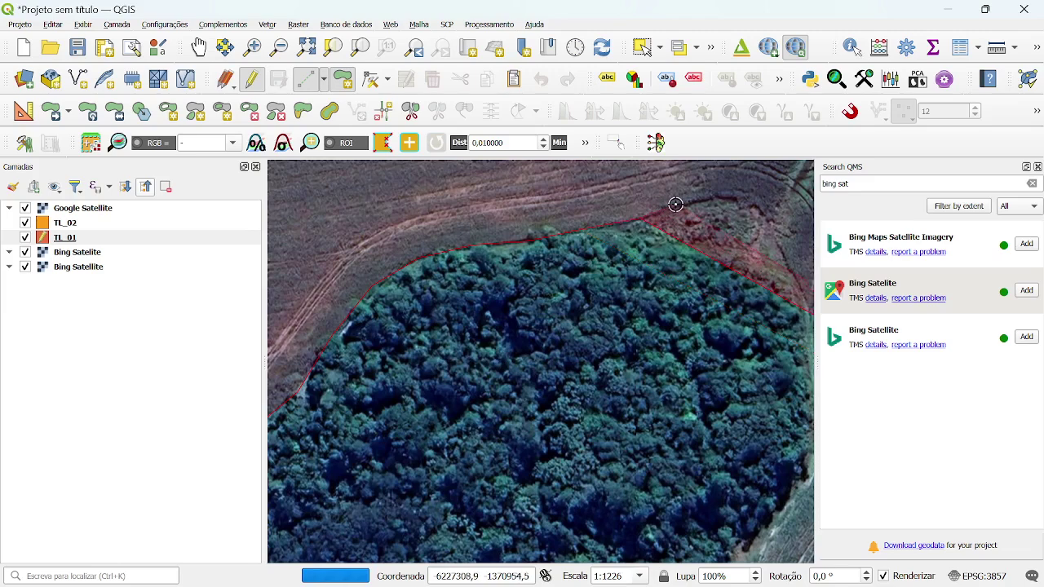
left_click(675, 205)
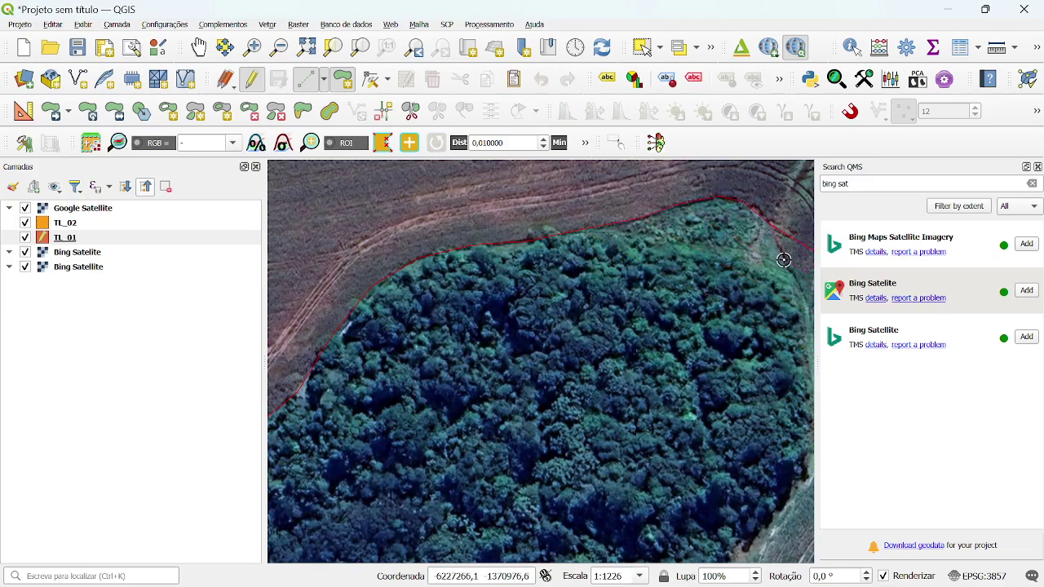
Step: Follow the eastern side of the forest bulge south with TL_01 vertices, curving southwest into the bend of the forest edge
scroll(801, 296, "down", 2)
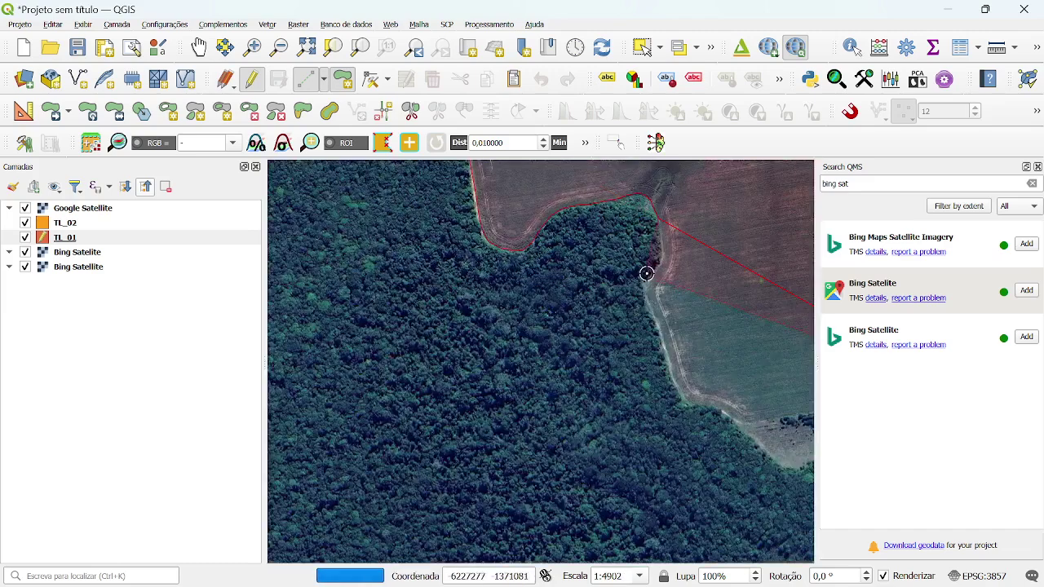
scroll(640, 215, "up", 1)
left_click(647, 220)
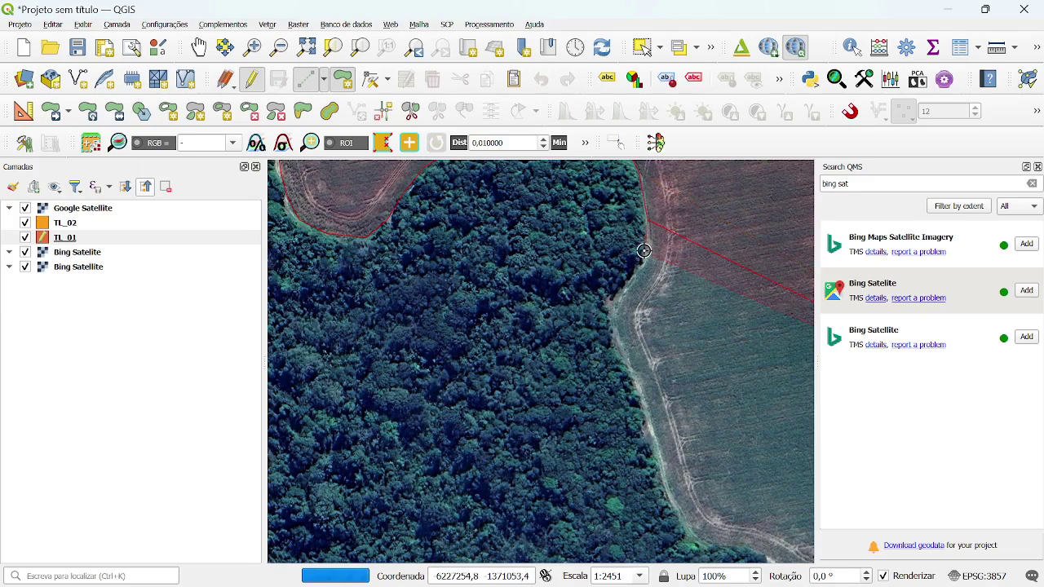
left_click(649, 242)
left_click(644, 264)
left_click(625, 286)
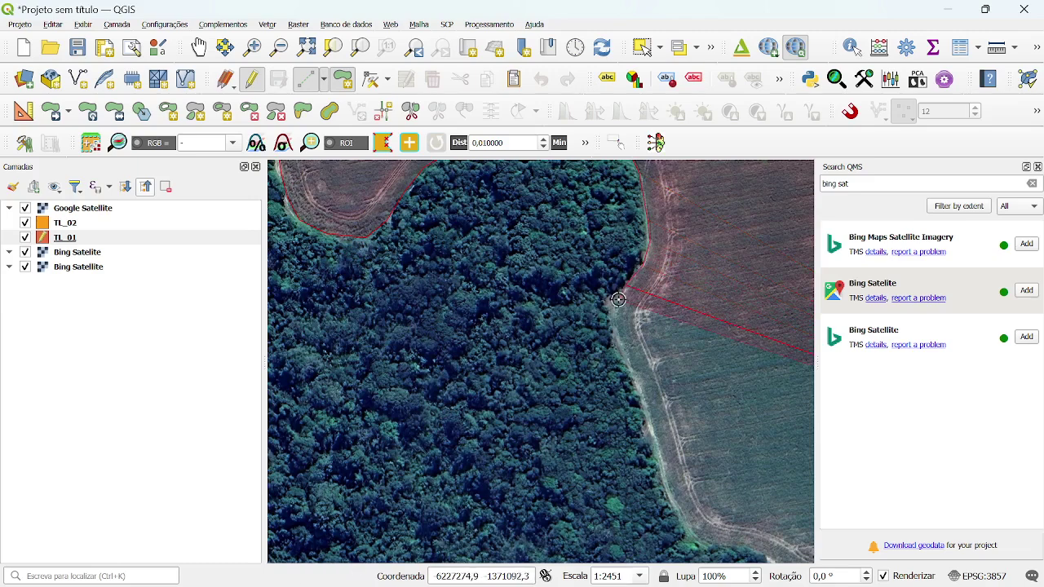
Step: Take the TL_01 boundary around the forest-edge bend and southeast along the dirt track towards the next curve
left_click(614, 304)
left_click(613, 322)
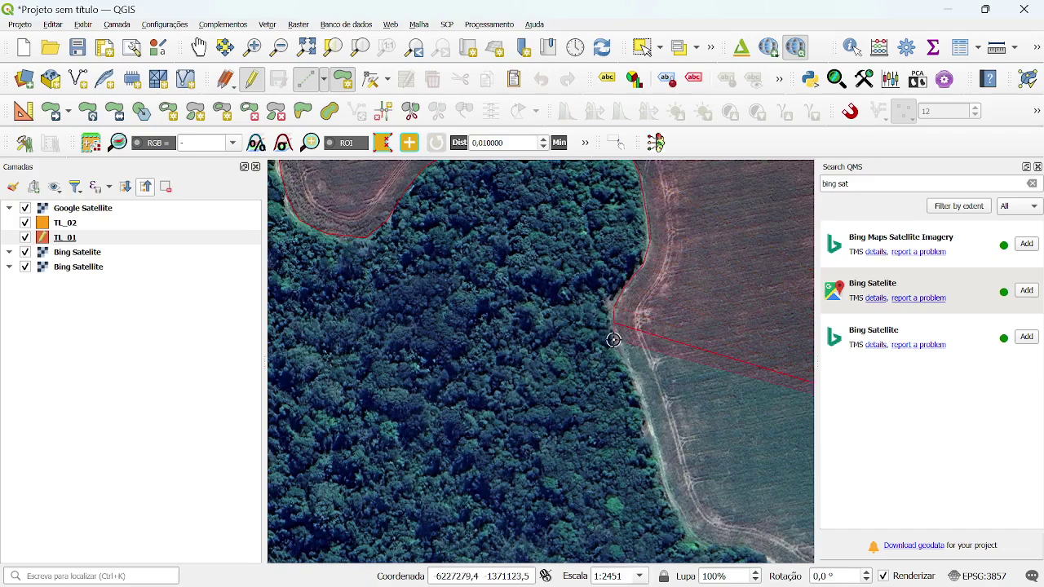
left_click(619, 347)
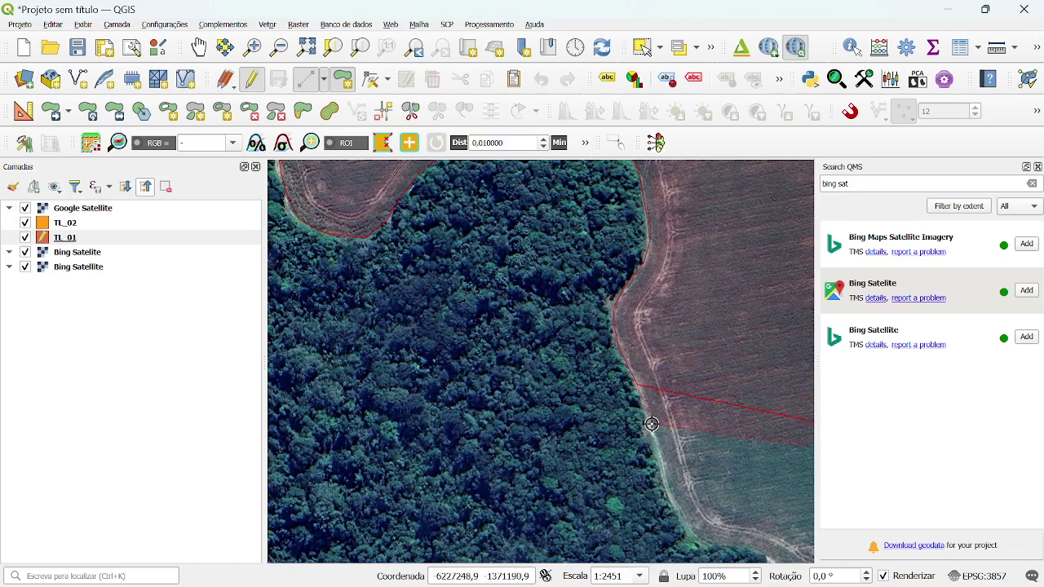
scroll(596, 296, "down", 1)
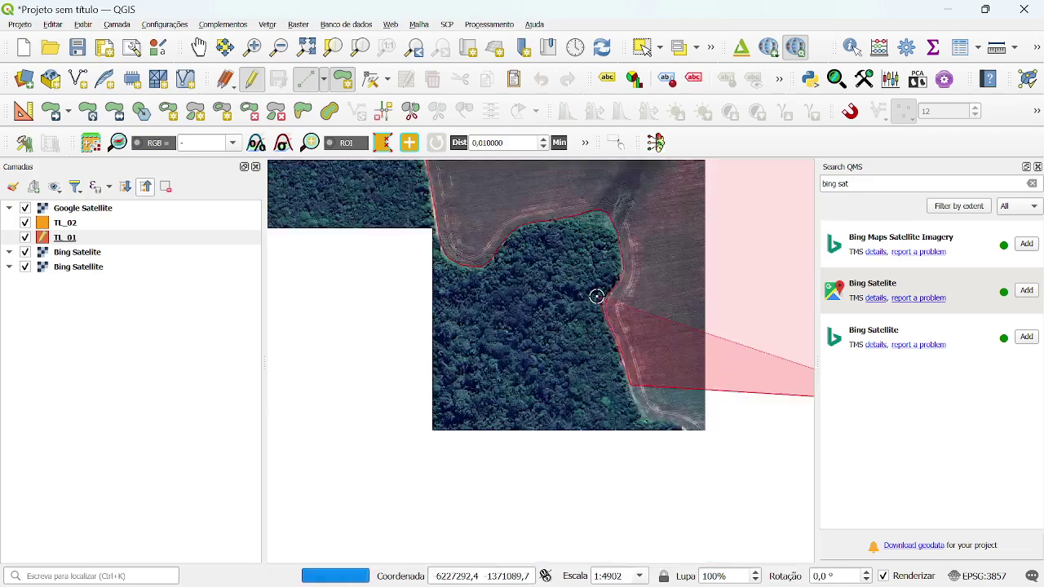
scroll(596, 296, "down", 1)
scroll(617, 375, "up", 1)
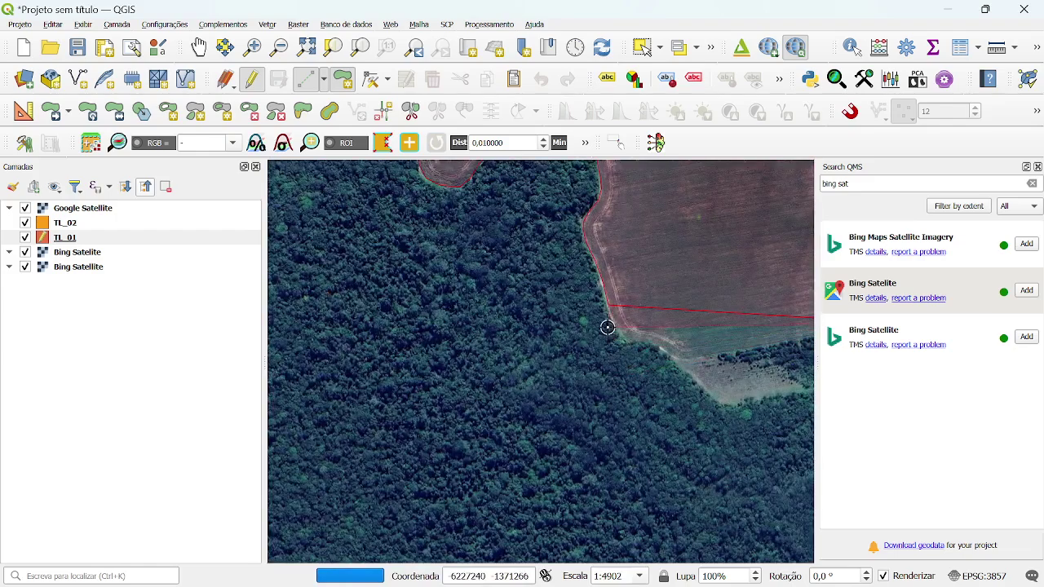
scroll(607, 327, "up", 2)
left_click(612, 280)
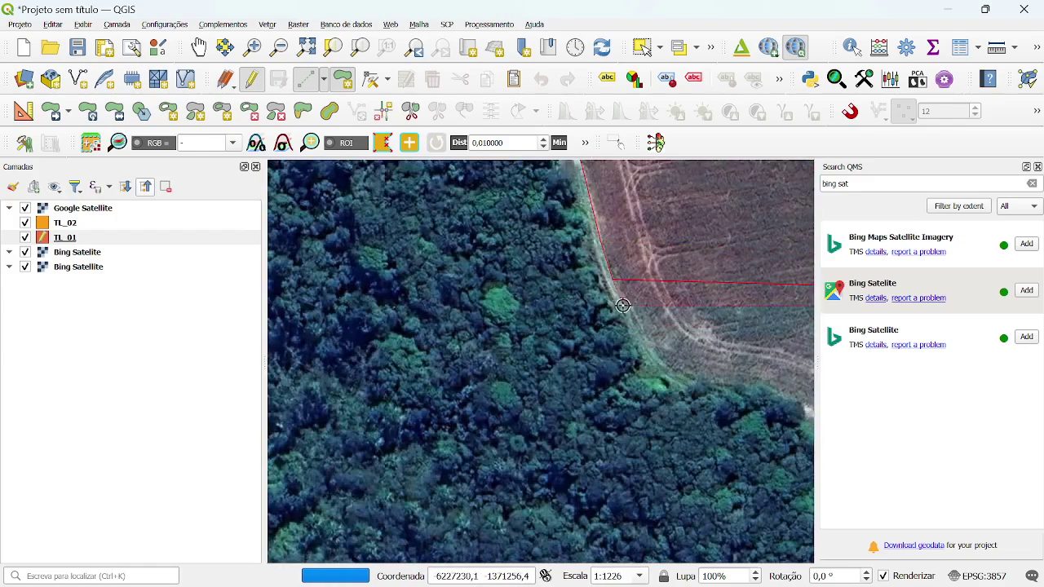
Step: Extend the TL_01 boundary around the southern curve and southeast along the dirt track to the west end of the dark tree strip
left_click(664, 366)
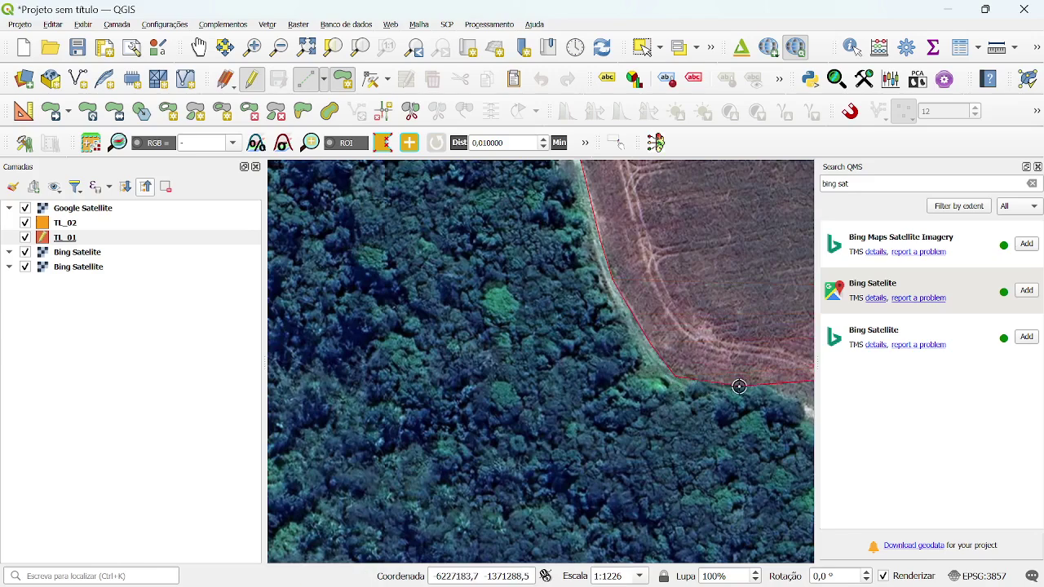
scroll(519, 288, "down", 1)
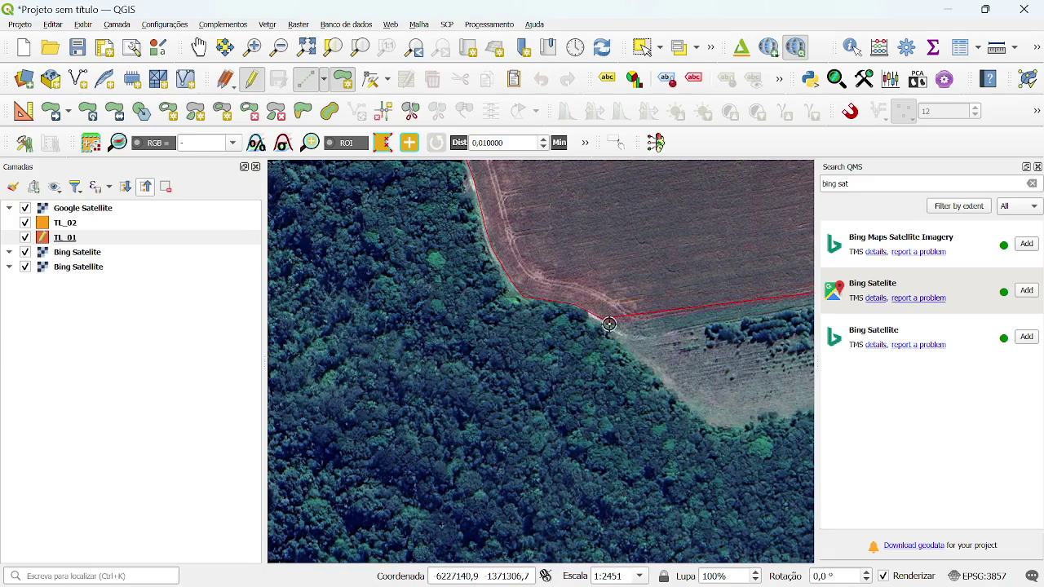
left_click(632, 336)
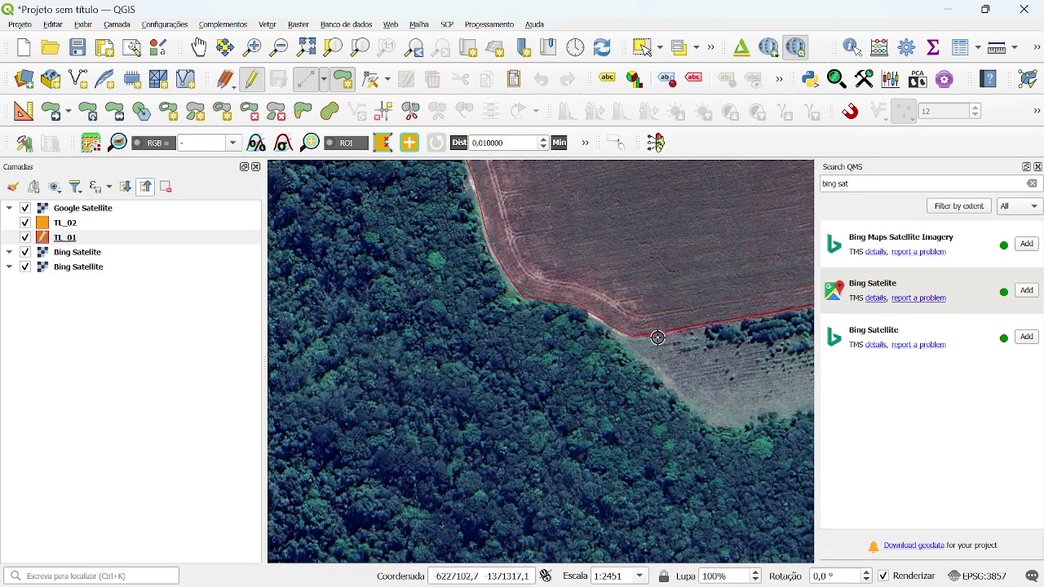
Step: Finish the TL_01 polygon with its closing edge along the tree strip and accept the feature with fid set to Autogerar
scroll(515, 282, "down", 2)
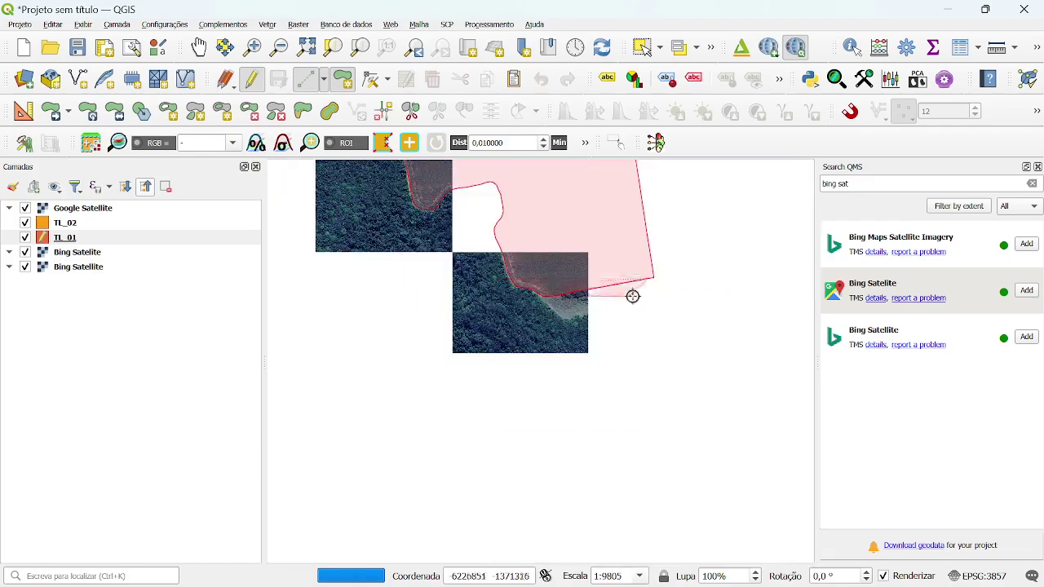
scroll(628, 290, "up", 2)
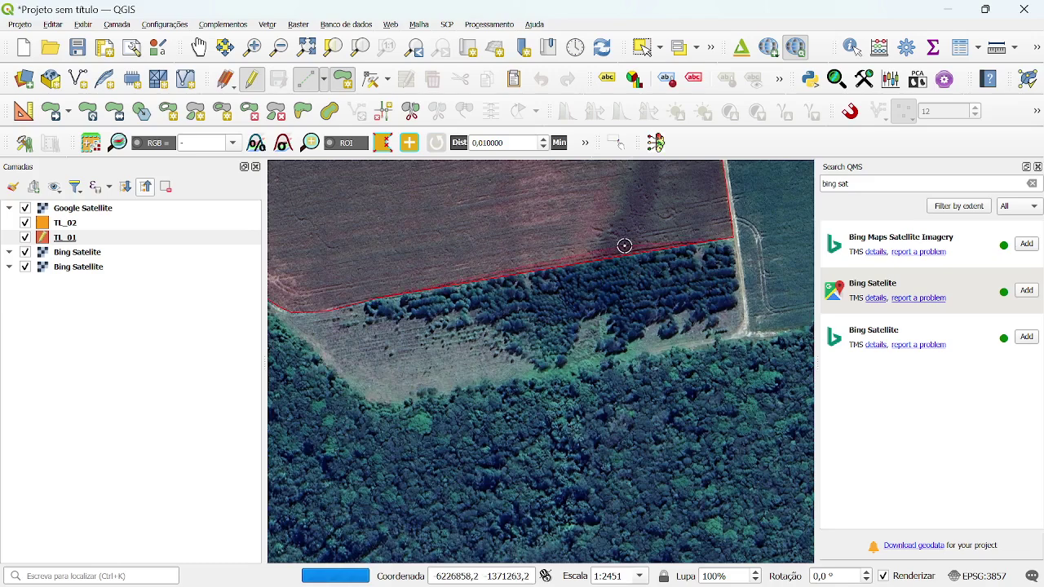
scroll(612, 247, "up", 2)
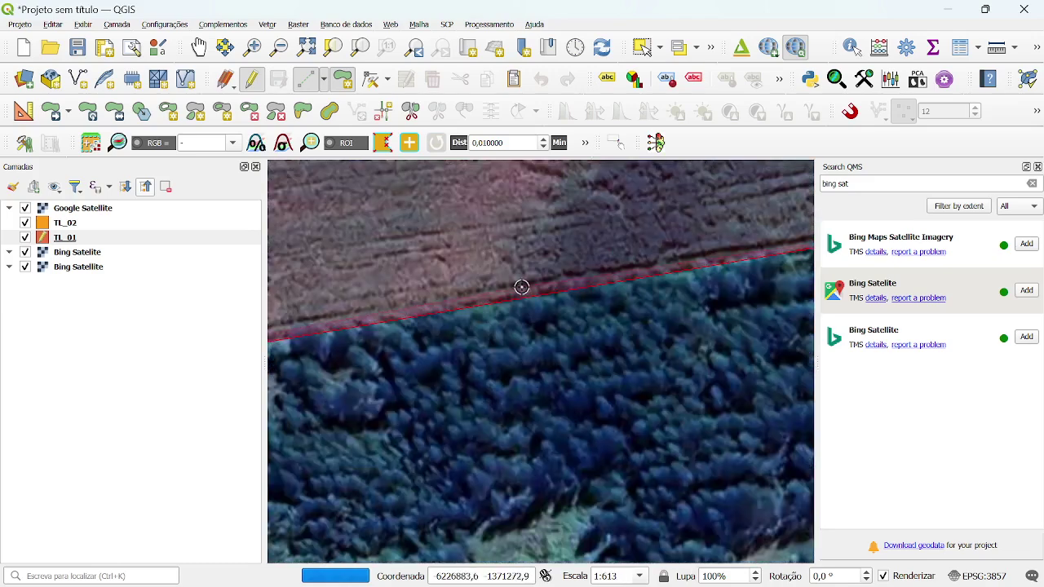
scroll(489, 293, "down", 2)
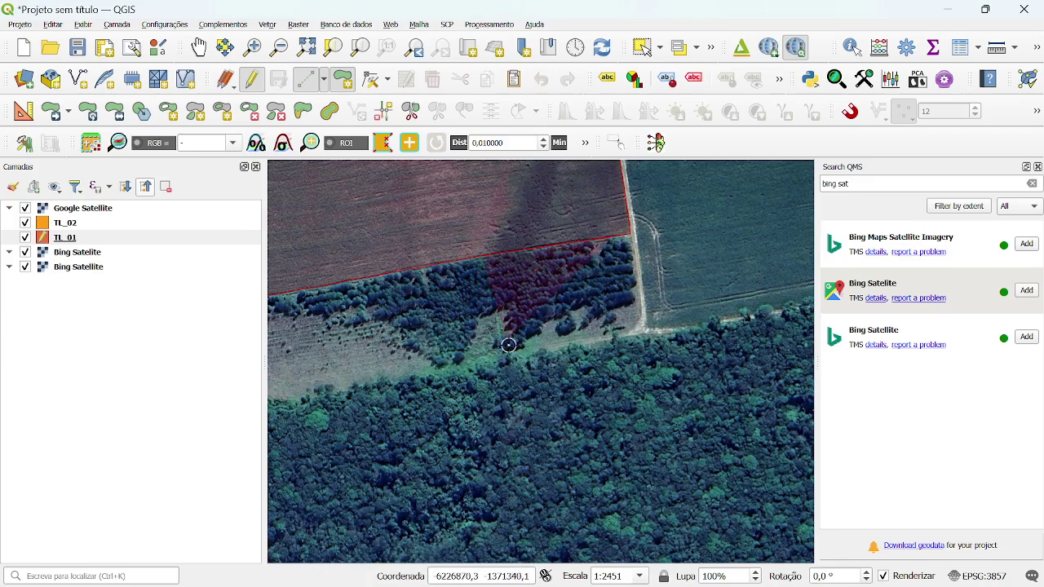
scroll(489, 359, "down", 2)
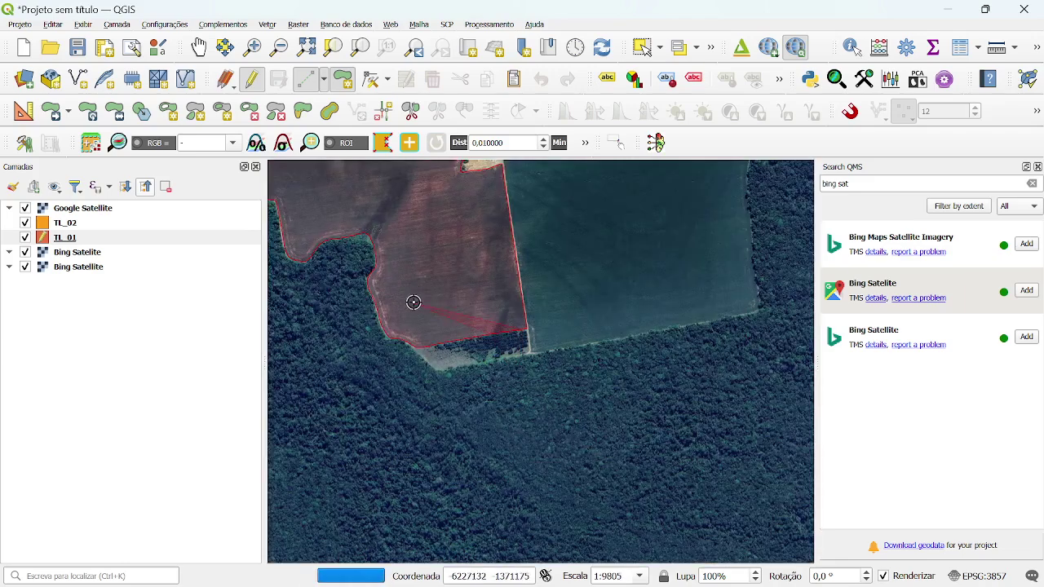
right_click(516, 303)
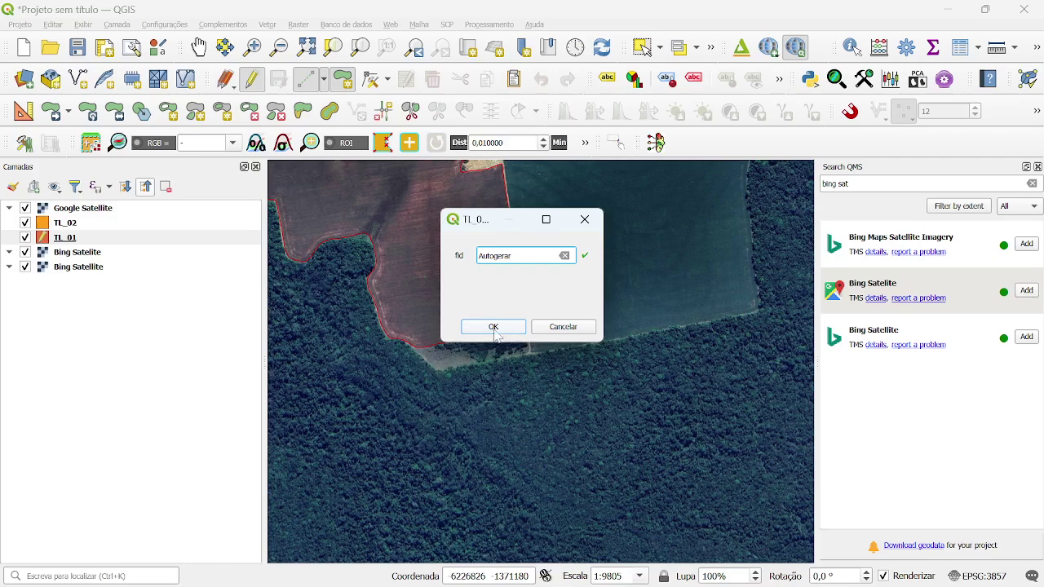
left_click(492, 327)
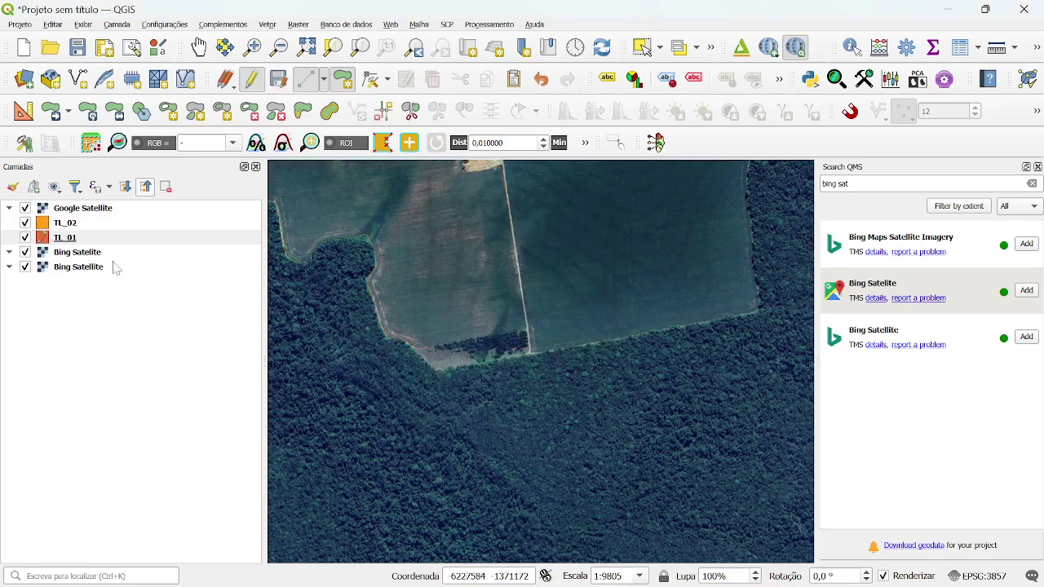
Step: Move the Google Satellite layer below TL_02 and TL_01 in the layer order
mouse_move(69, 242)
left_mouse_down()
mouse_move(69, 208)
mouse_move(71, 243)
left_mouse_up()
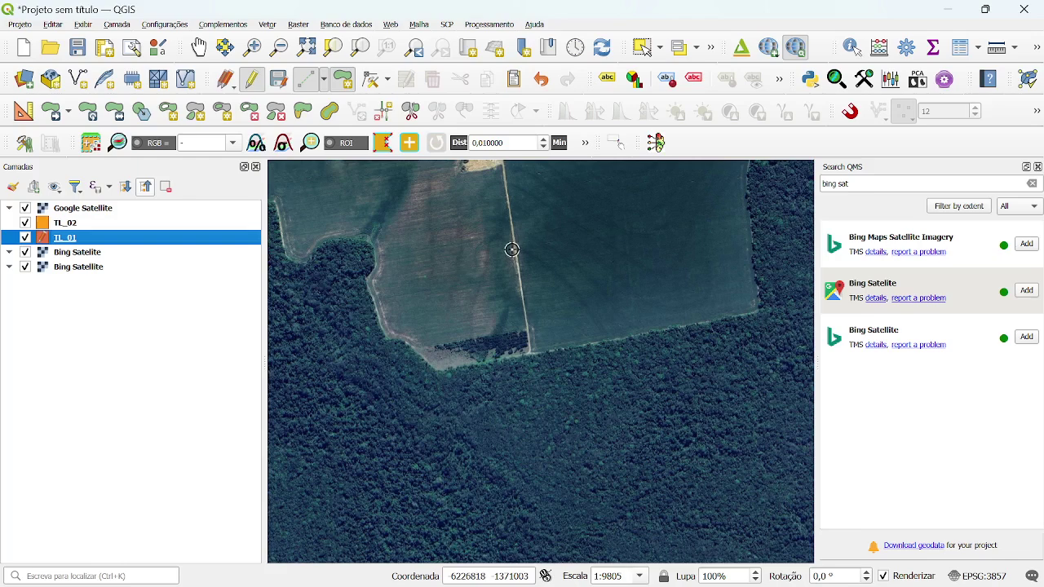
scroll(661, 343, "down", 1)
scroll(560, 402, "down", 1)
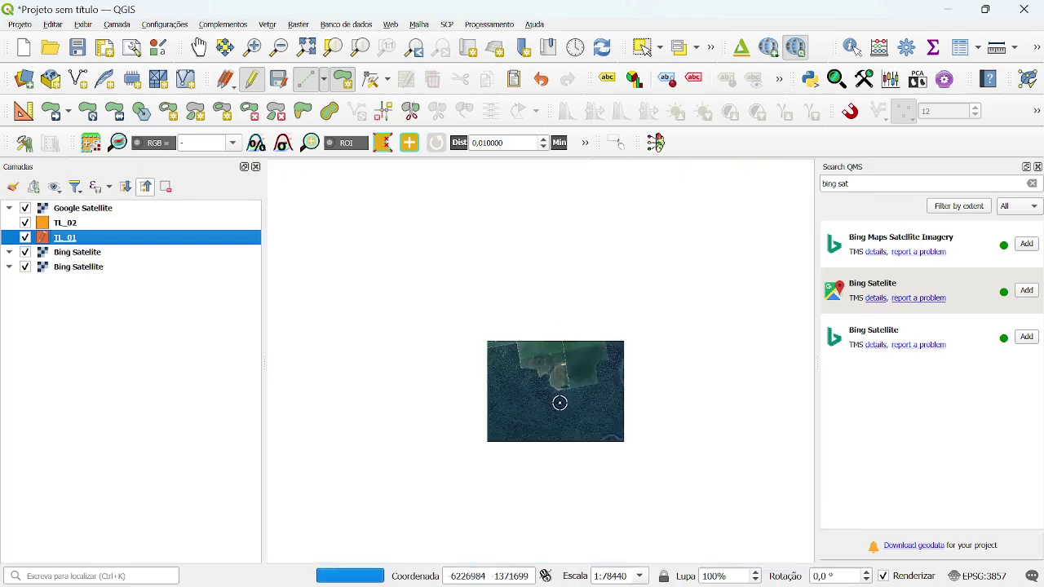
scroll(554, 335, "up", 1)
scroll(519, 254, "down", 1)
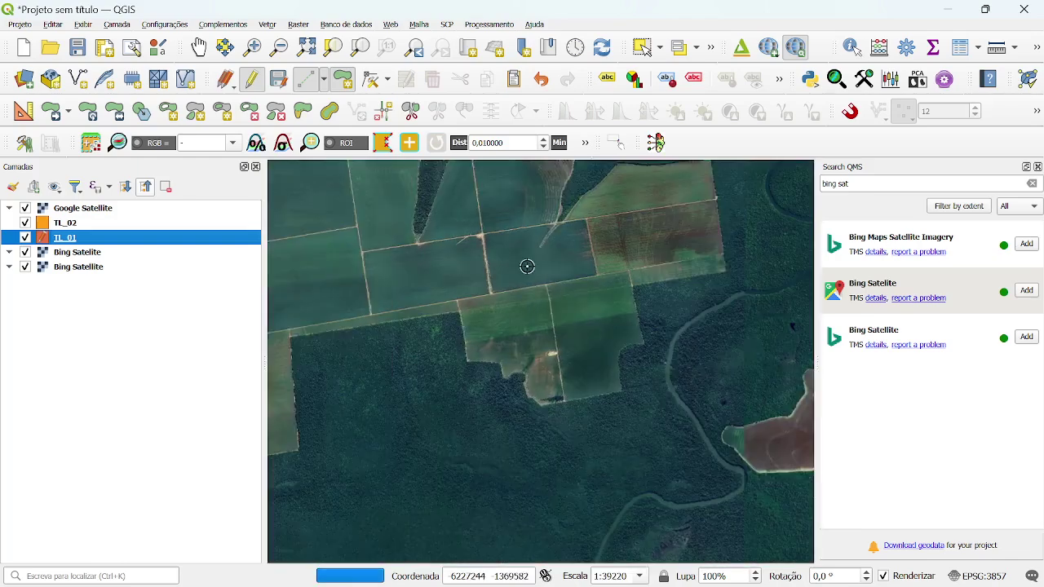
scroll(510, 320, "up", 1)
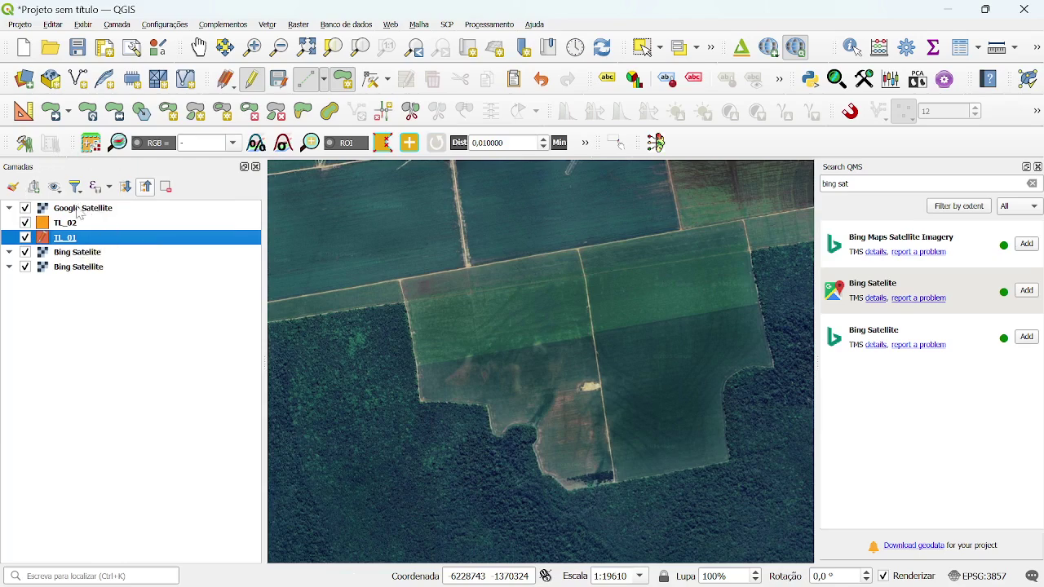
mouse_move(79, 214)
left_mouse_down()
mouse_move(82, 237)
mouse_move(89, 209)
left_mouse_up()
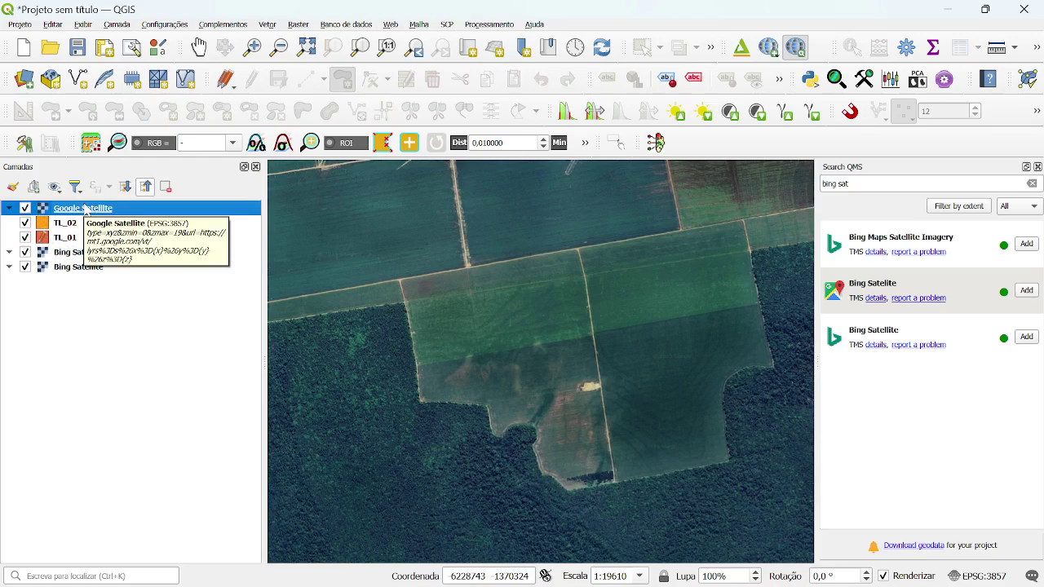
left_click(69, 223)
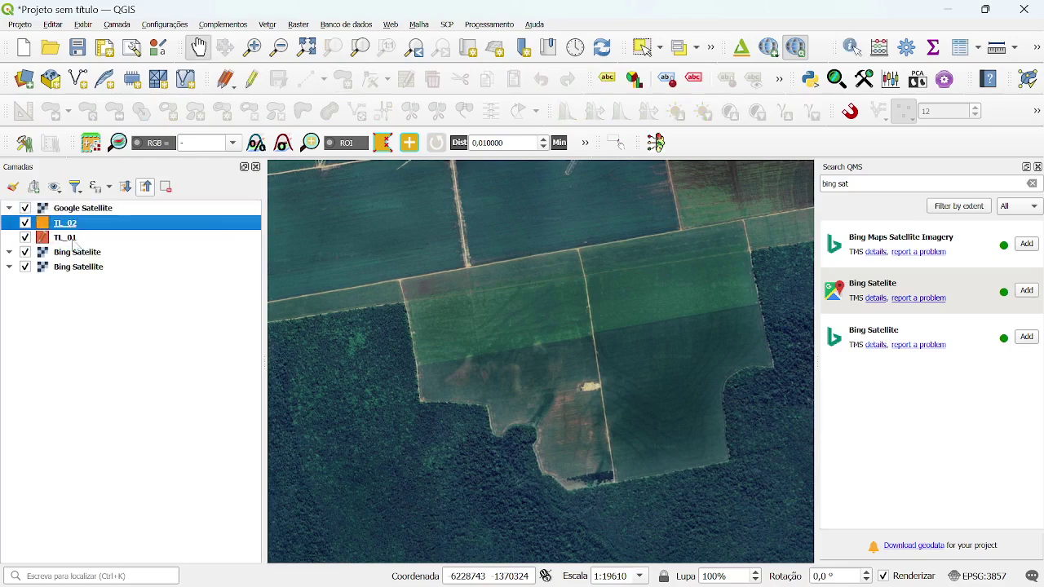
left_click(74, 241)
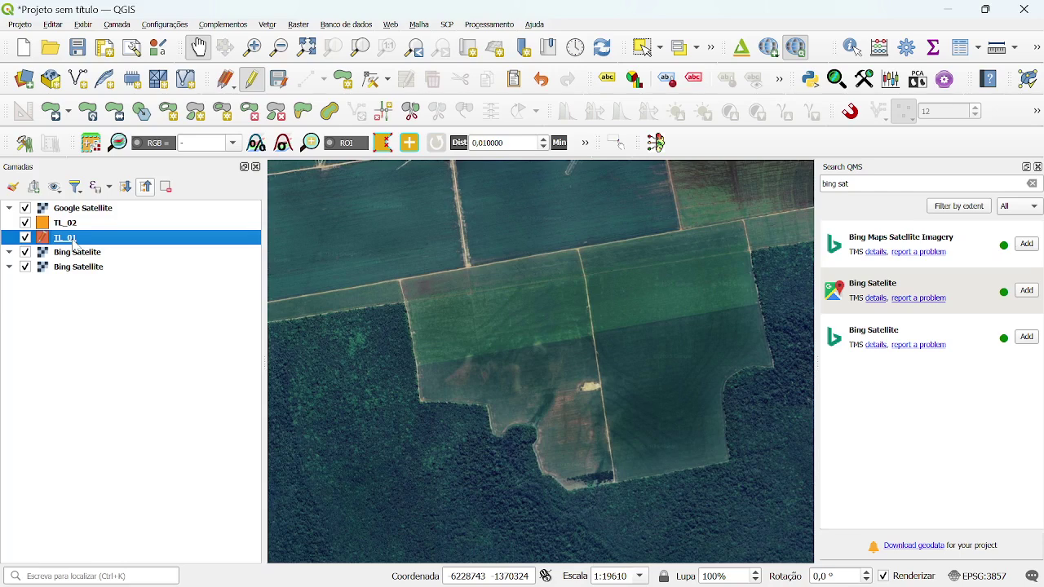
left_click(67, 214)
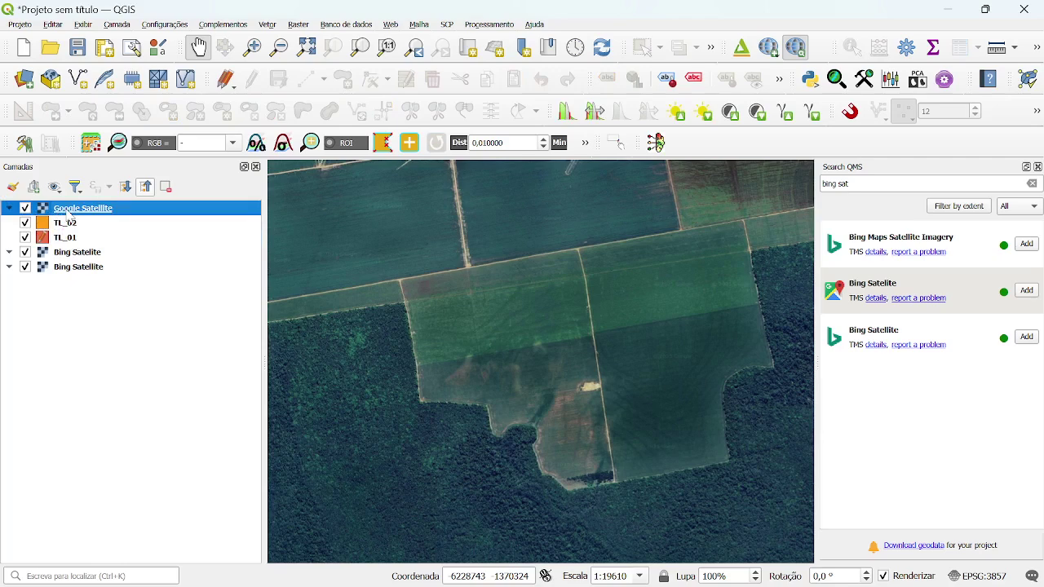
left_click_drag(69, 214, 91, 251)
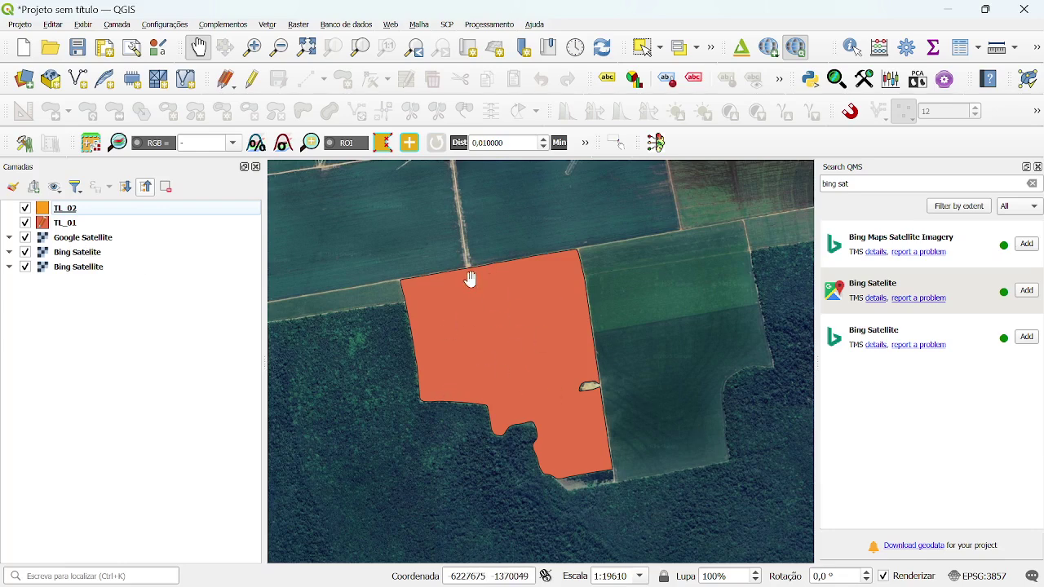
left_click(80, 225)
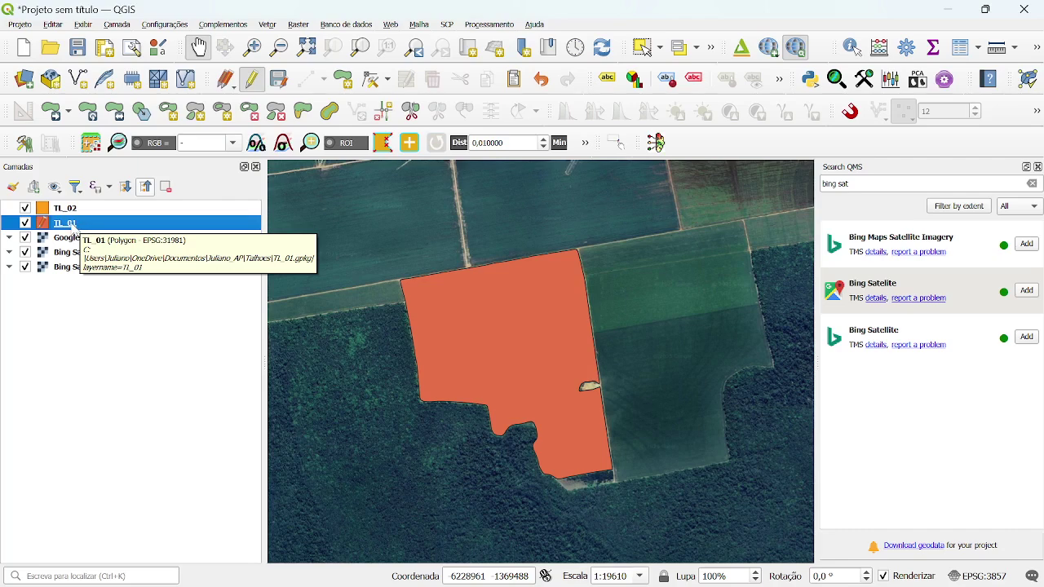
right_click(75, 228)
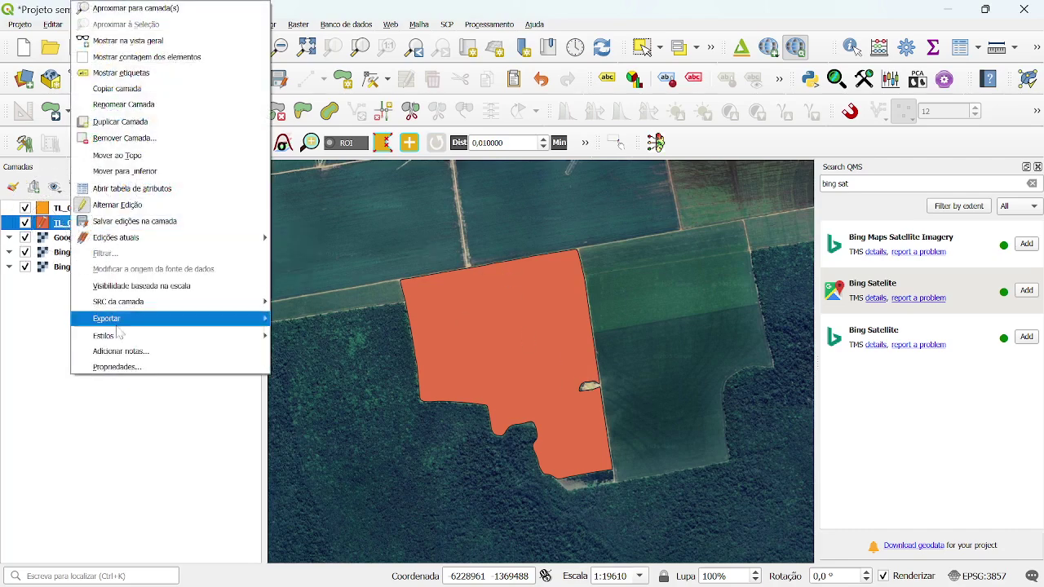
left_click(124, 367)
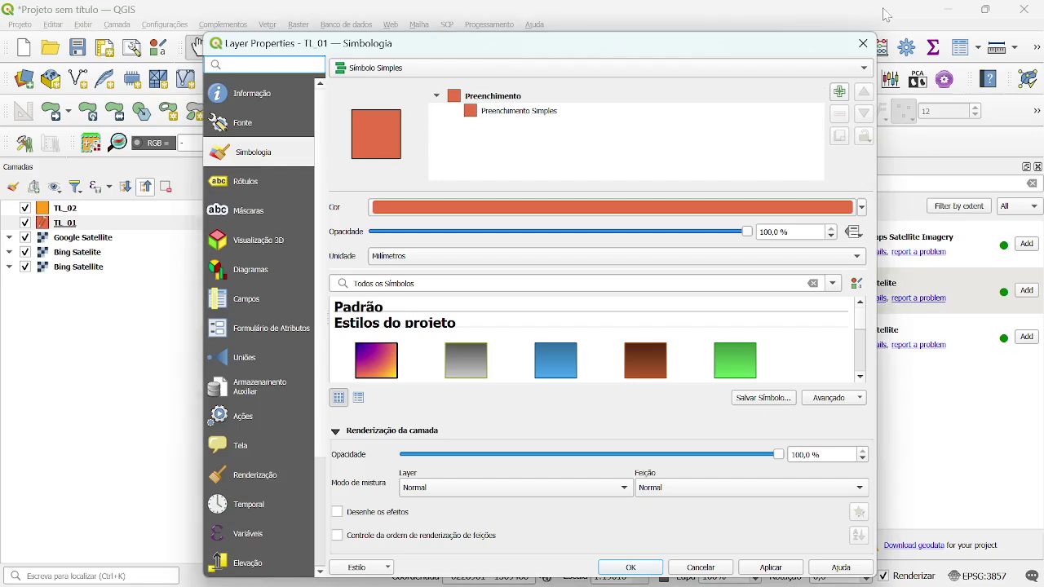
key("Escape")
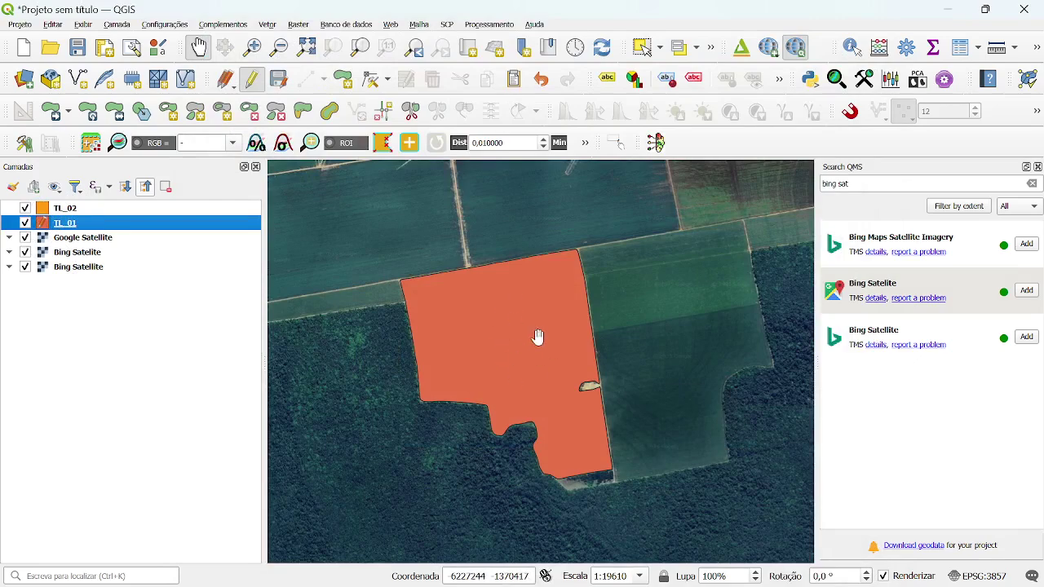
Step: Open the fill colour of TL_01's simple fill symbol and choose a blue on the colour wheel
right_click(69, 225)
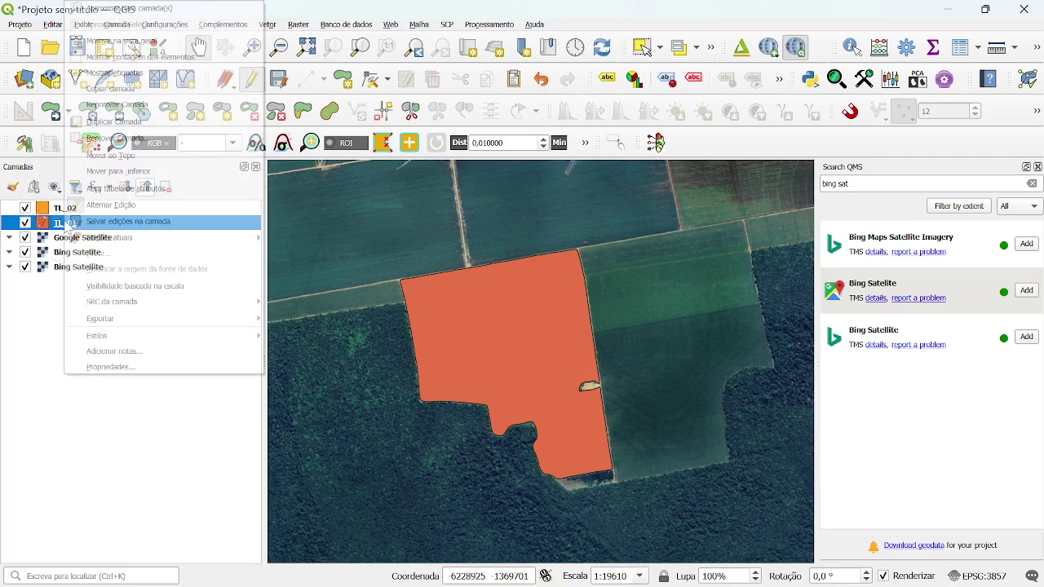
left_click(122, 367)
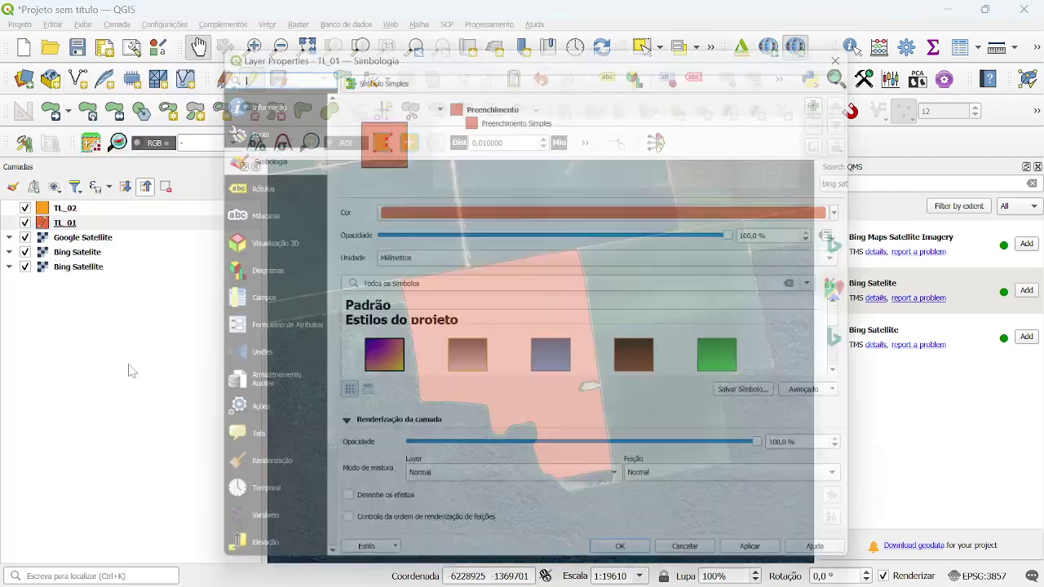
left_click(495, 115)
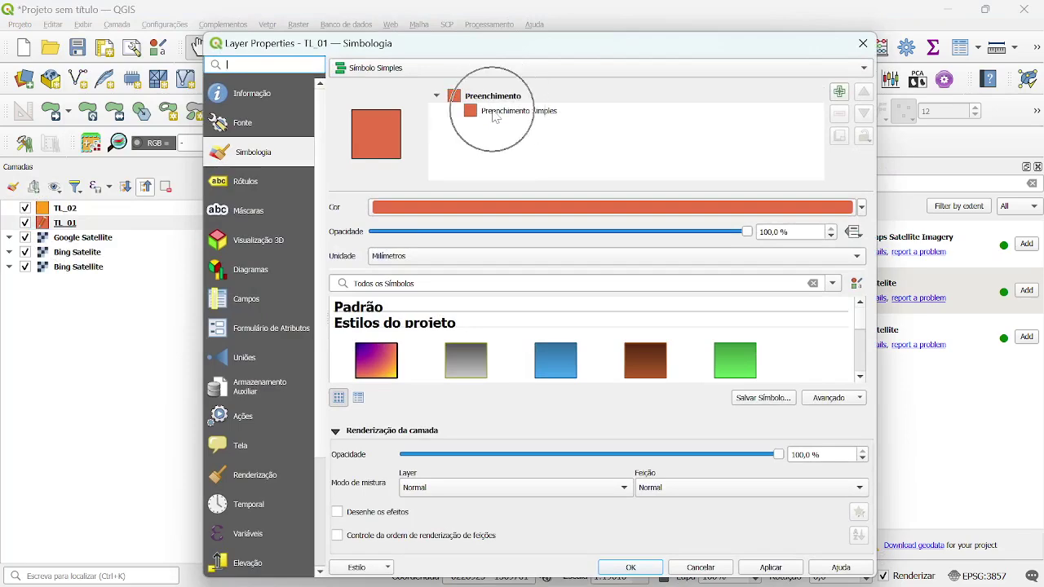
left_click(490, 238)
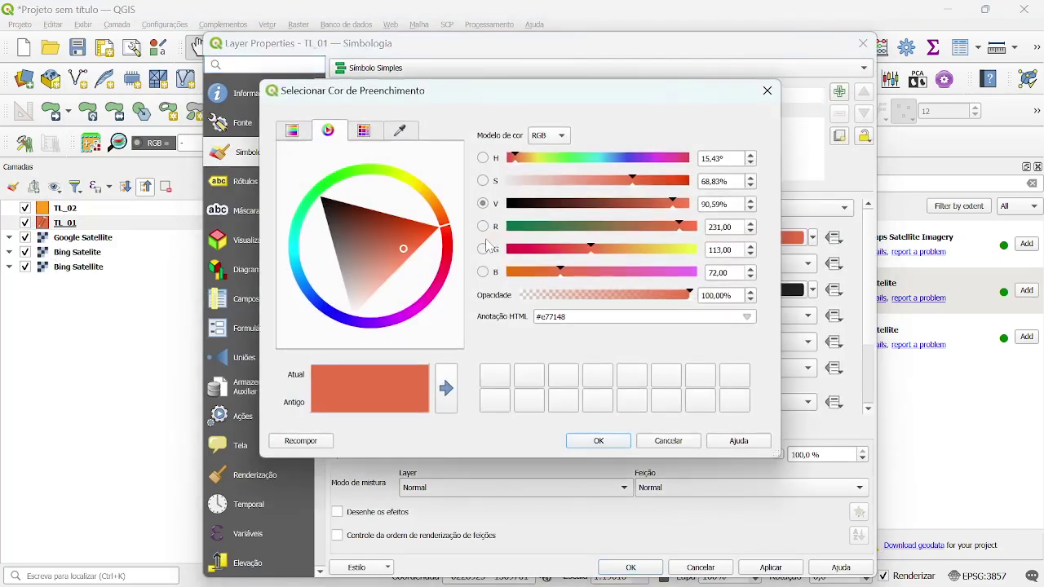
mouse_move(447, 233)
left_mouse_down()
mouse_move(417, 309)
mouse_move(295, 259)
mouse_move(306, 289)
mouse_move(322, 287)
mouse_move(303, 281)
mouse_move(330, 269)
left_mouse_up()
left_click(335, 260)
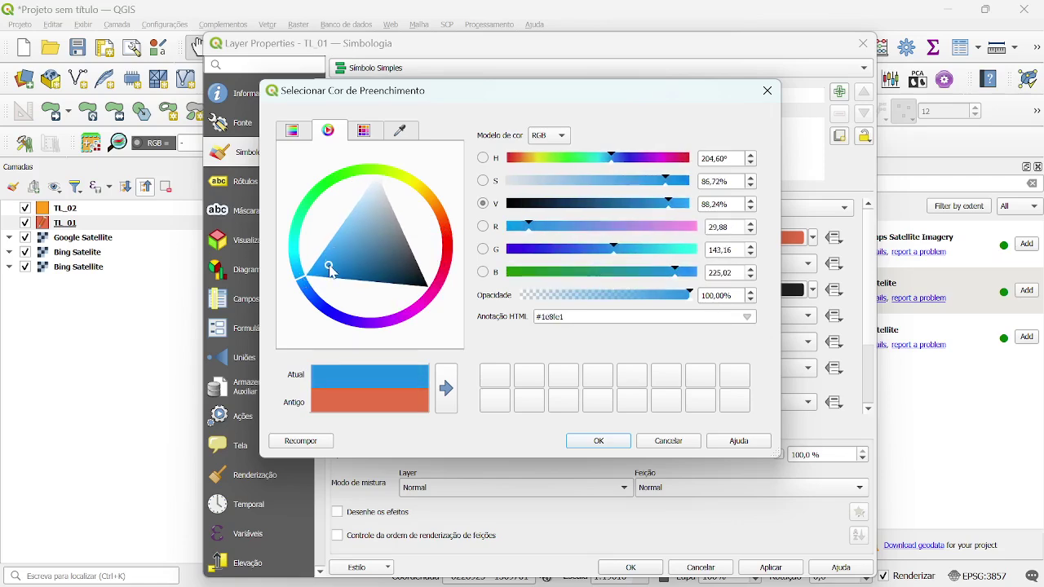
left_click_drag(731, 228, 659, 218)
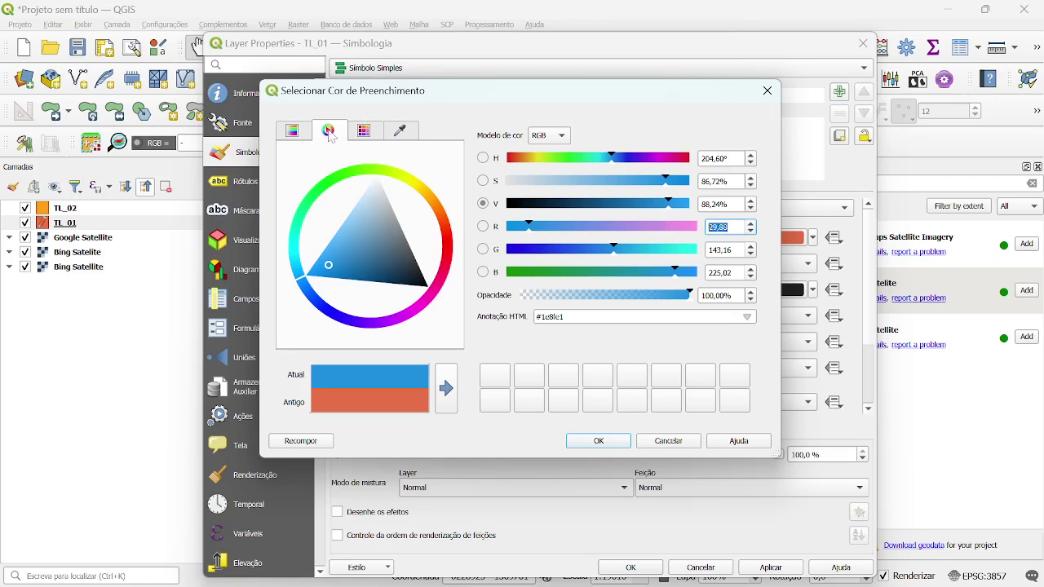
left_click(298, 132)
left_click(328, 131)
left_click(296, 131)
left_click(328, 132)
left_click(367, 135)
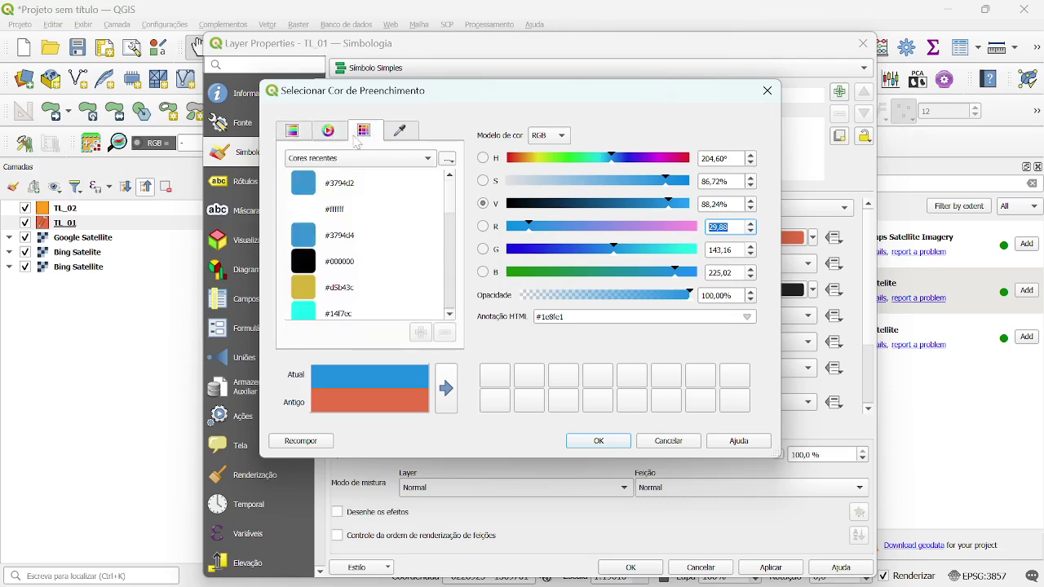
left_click(332, 135)
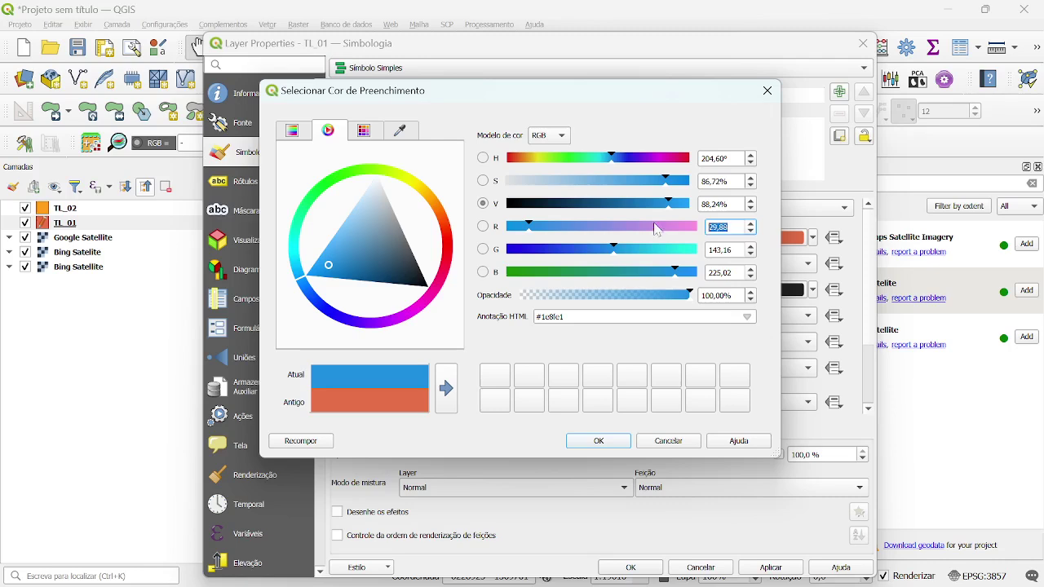
Step: Set TL_01's fill colour to RGB 30, 150, 220
type("30")
key("Tab")
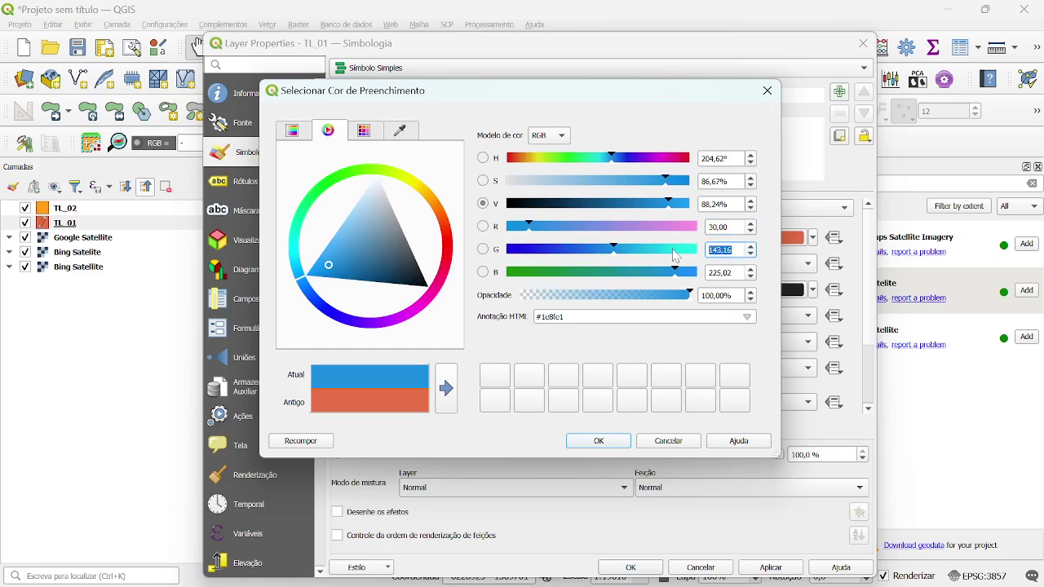
type("150")
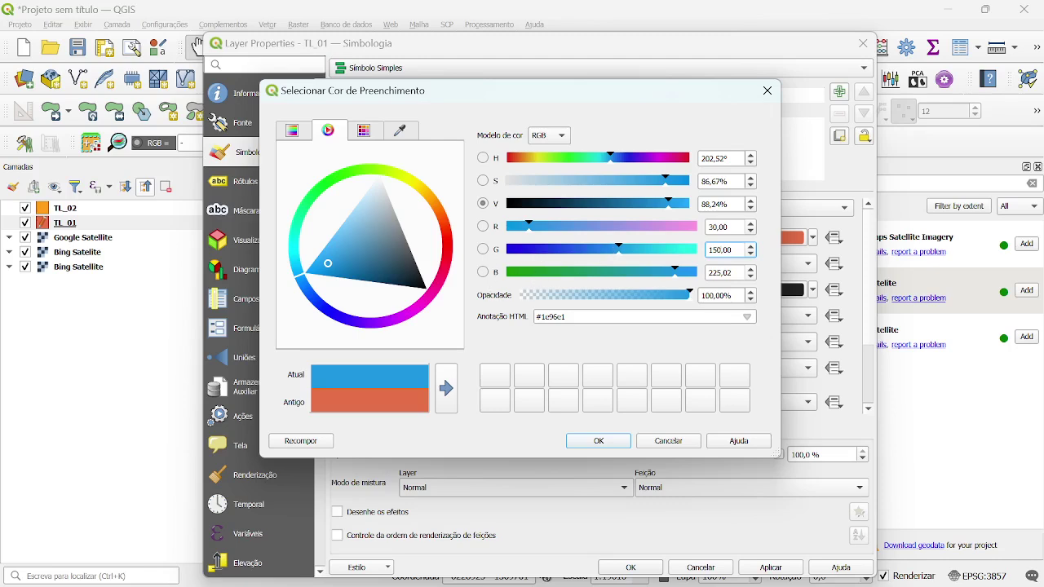
key("Tab")
type("220")
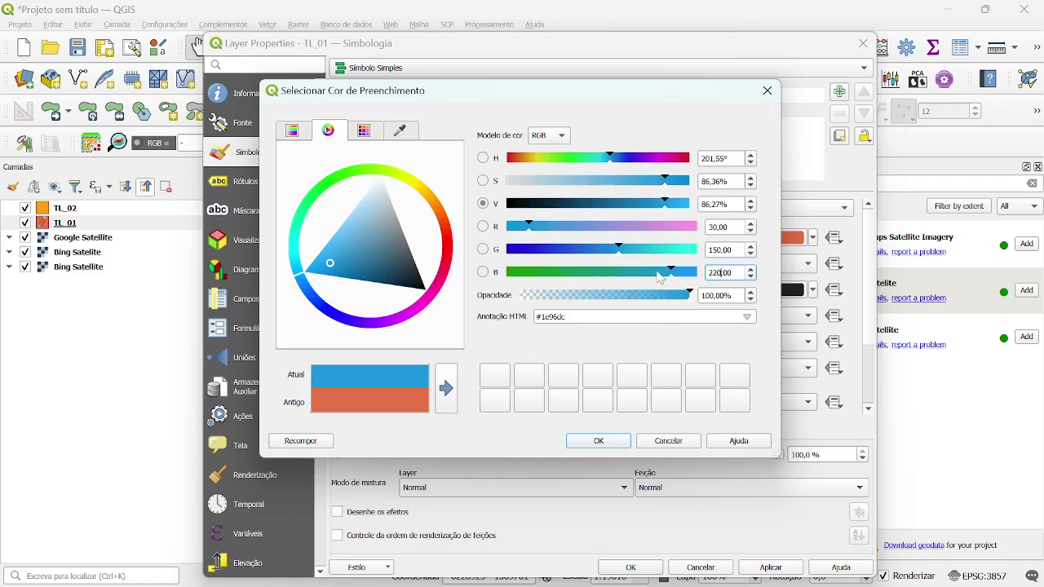
key("ctrl")
key("ctrl")
key("ctrl")
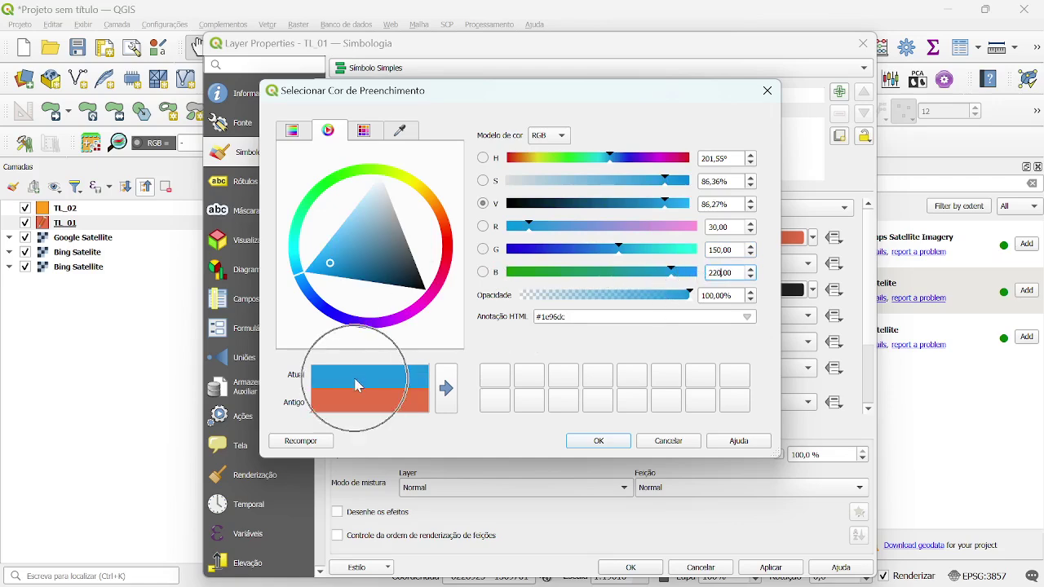
Step: Set the opacity of TL_01's fill colour to 30% and accept the colour
key("ctrl")
key("ctrl")
key("ctrl")
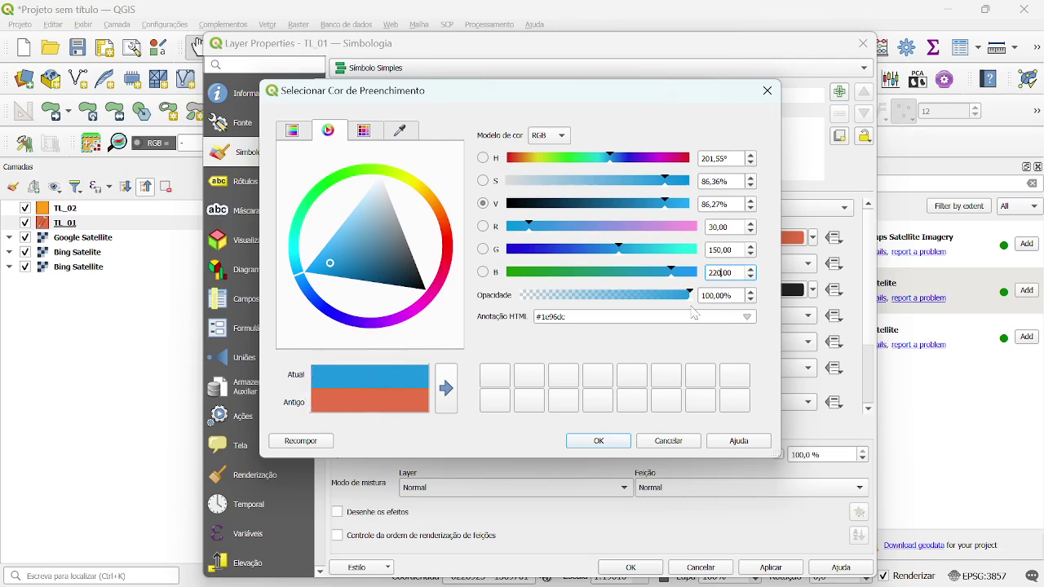
key("Tab")
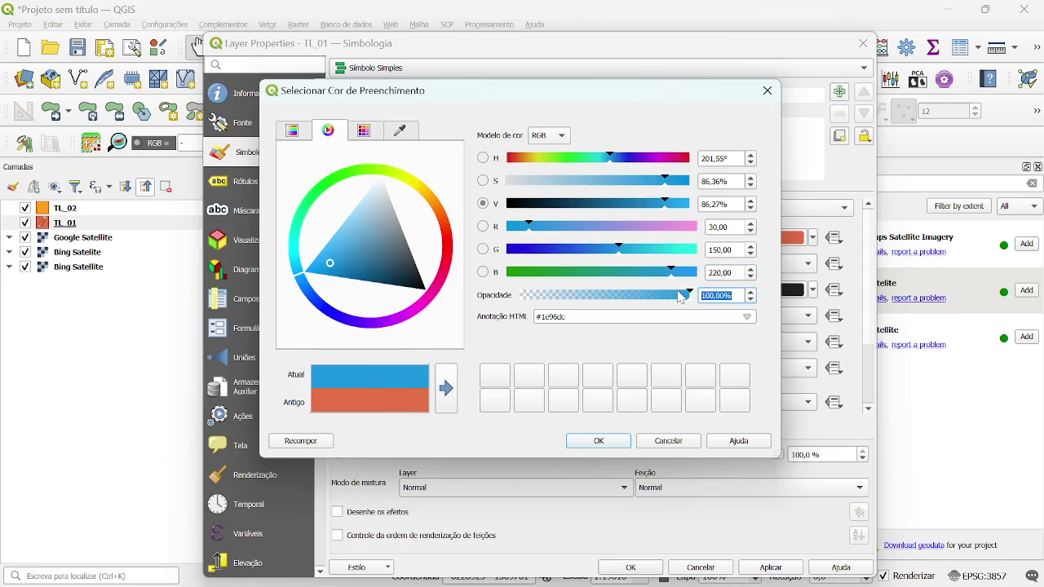
type("30")
left_click(599, 439)
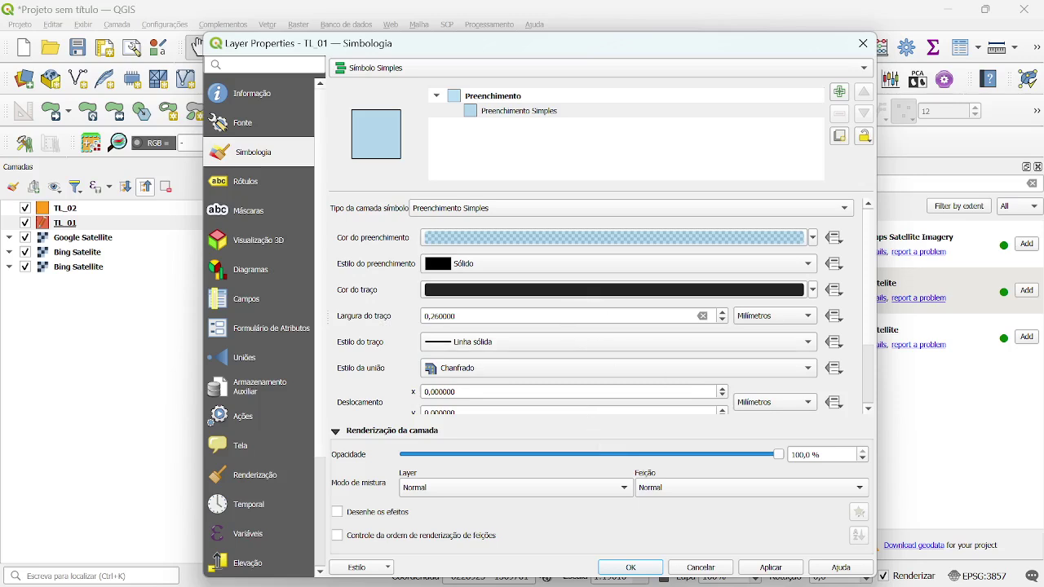
Step: Set TL_01's stroke colour to white (#ffffff) and apply the symbology to the layer
left_click(375, 243)
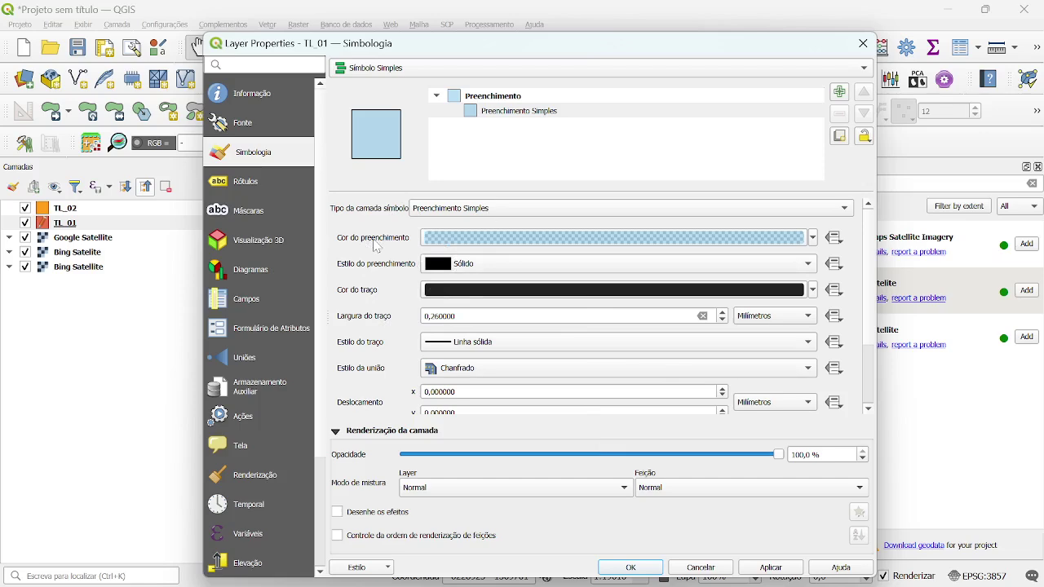
left_click(443, 301)
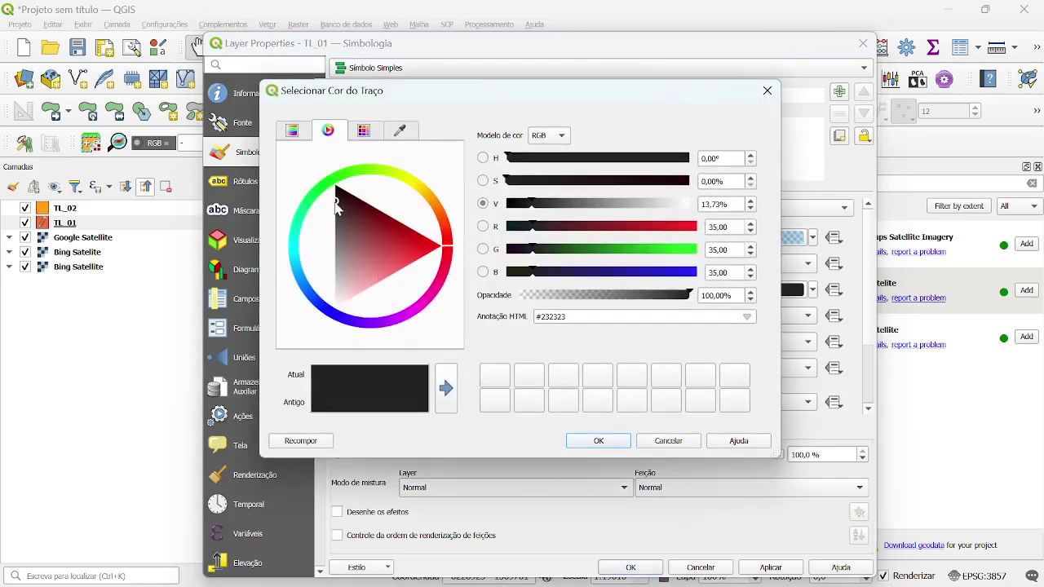
left_click_drag(337, 208, 330, 318)
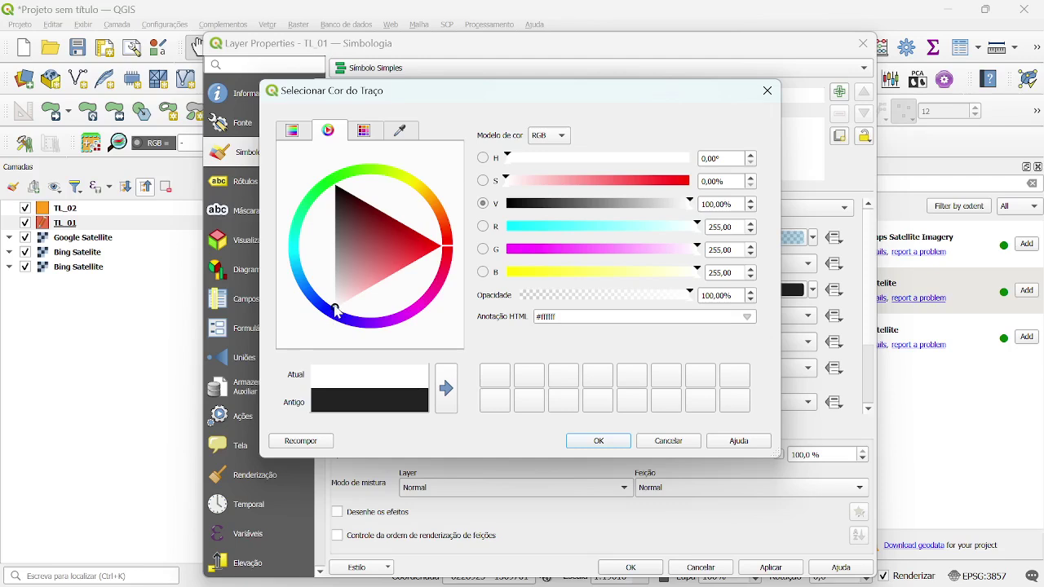
double_click(720, 228)
left_click(738, 250)
left_click(734, 272)
mouse_move(331, 313)
left_mouse_down()
mouse_move(350, 282)
mouse_move(345, 221)
mouse_move(325, 312)
mouse_move(331, 303)
mouse_move(307, 336)
left_mouse_up()
key("ctrl")
left_click_drag(510, 157, 499, 180)
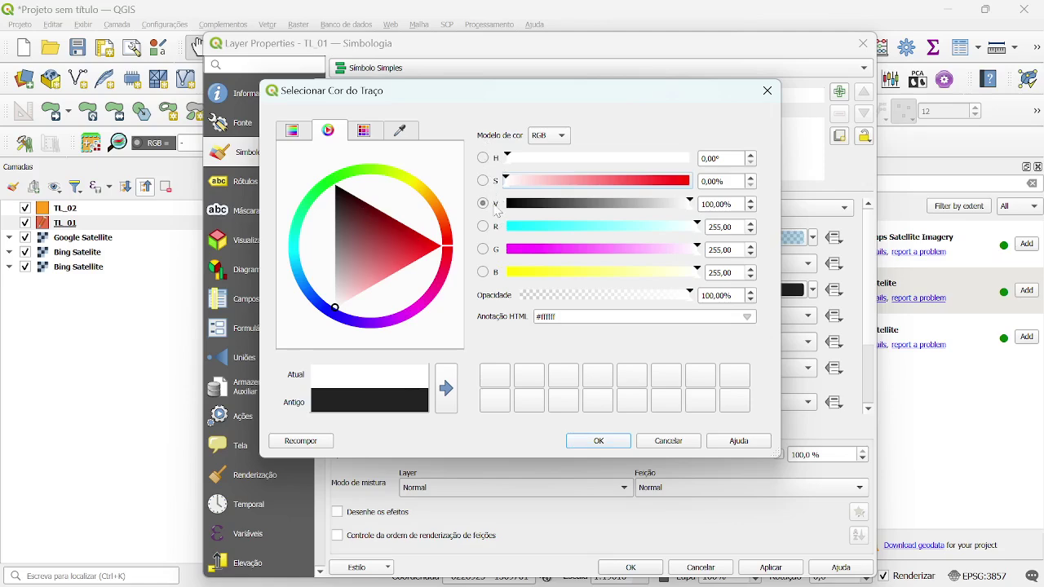
left_click(691, 202)
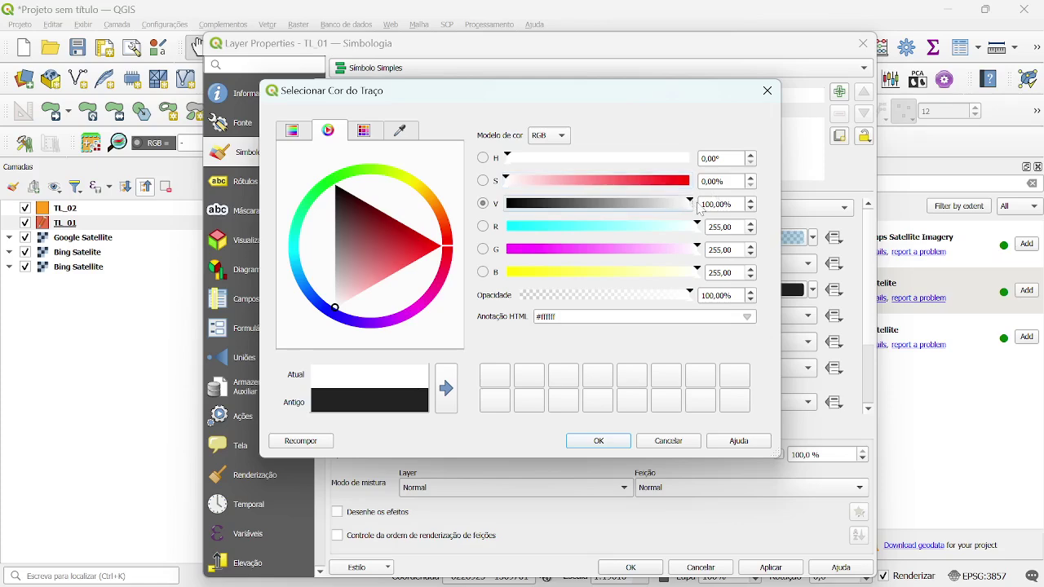
left_click(599, 443)
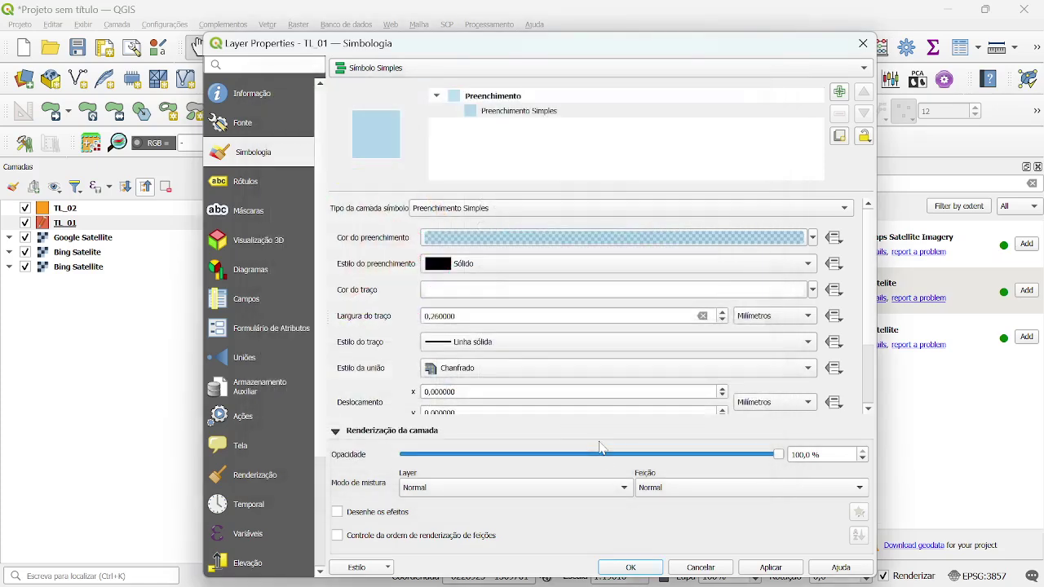
left_click(629, 568)
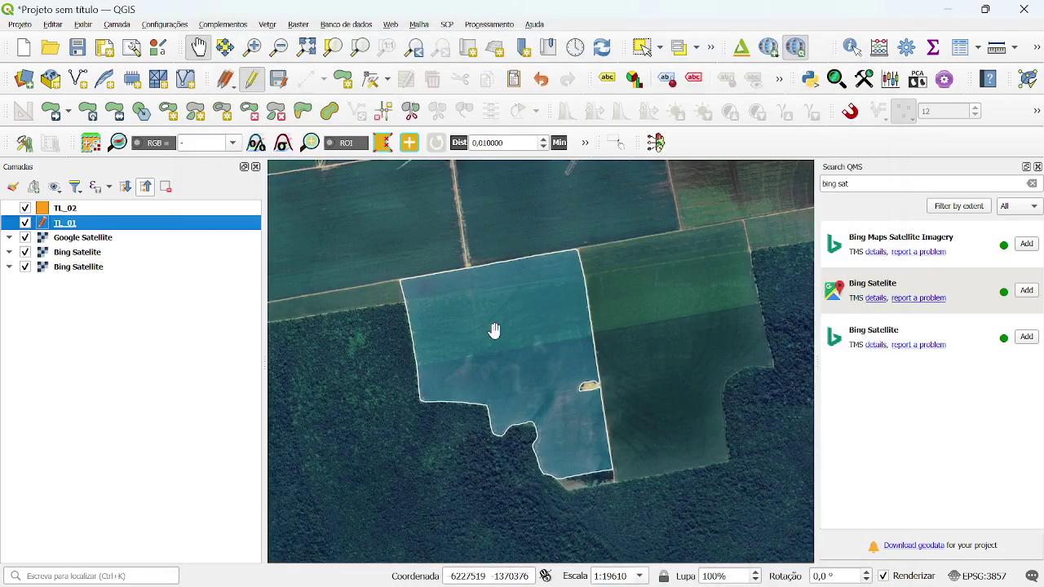
Step: Set the stroke width of TL_01's simple fill symbol to 0.5 mm and apply it to the layer
scroll(638, 270, "up", 2)
scroll(617, 340, "down", 2)
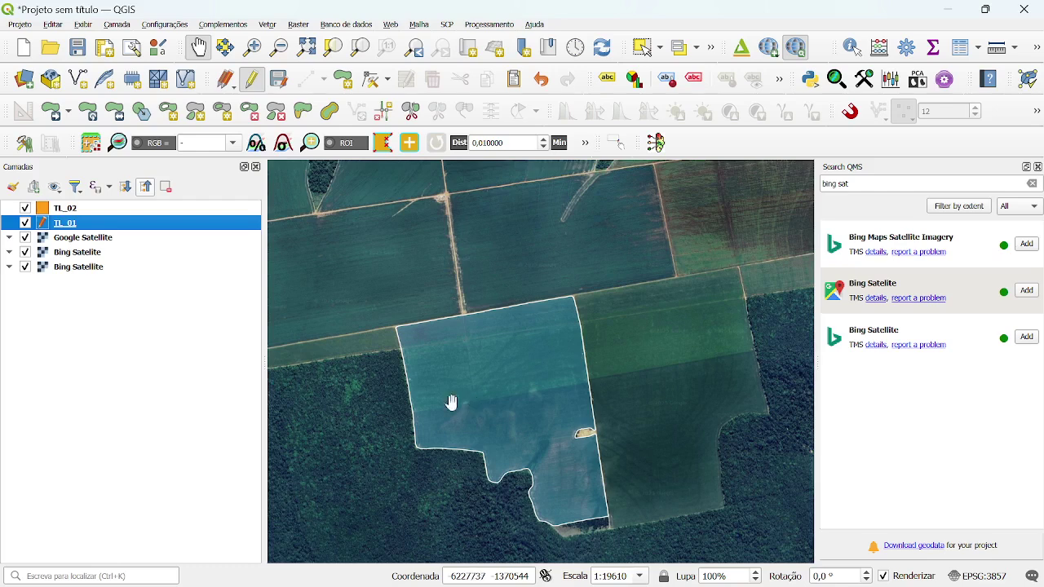
right_click(74, 224)
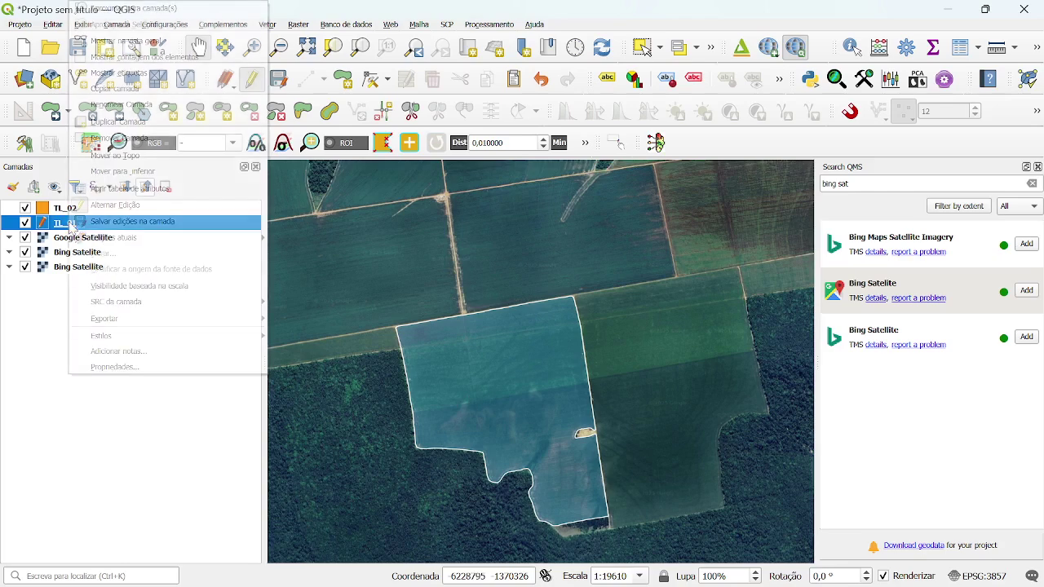
left_click(118, 367)
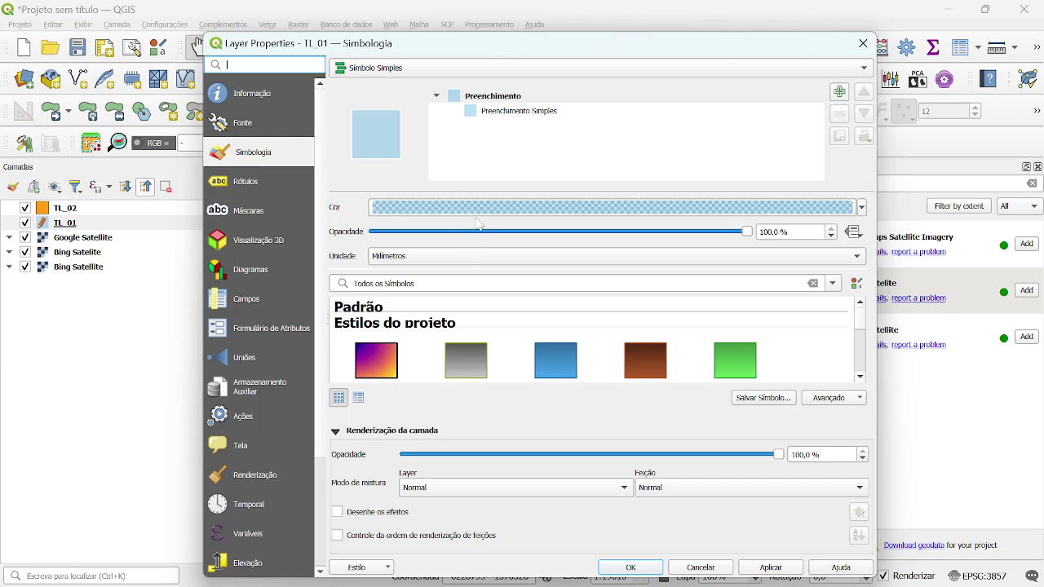
left_click(500, 115)
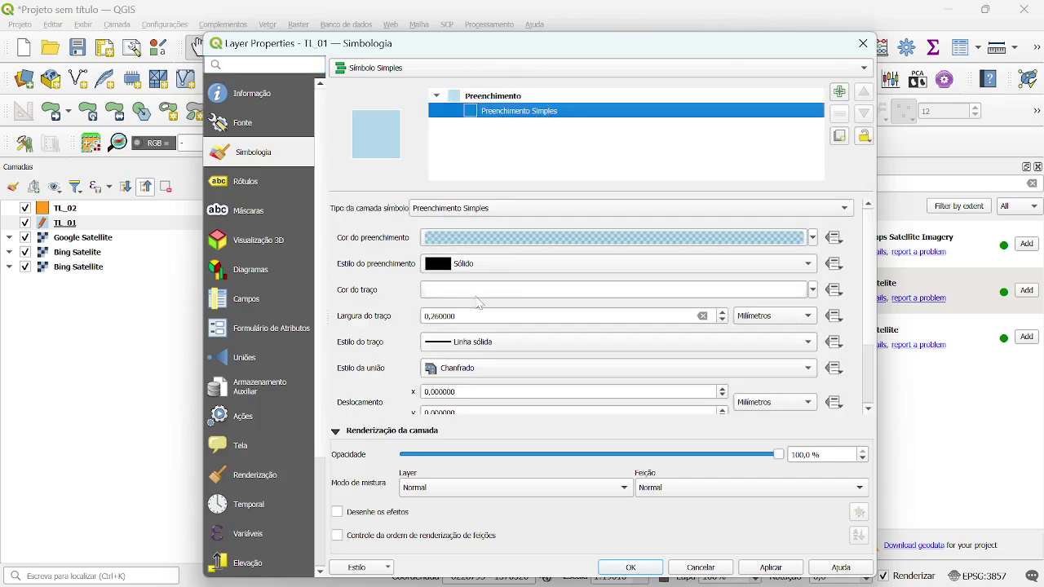
double_click(445, 316)
type("0")
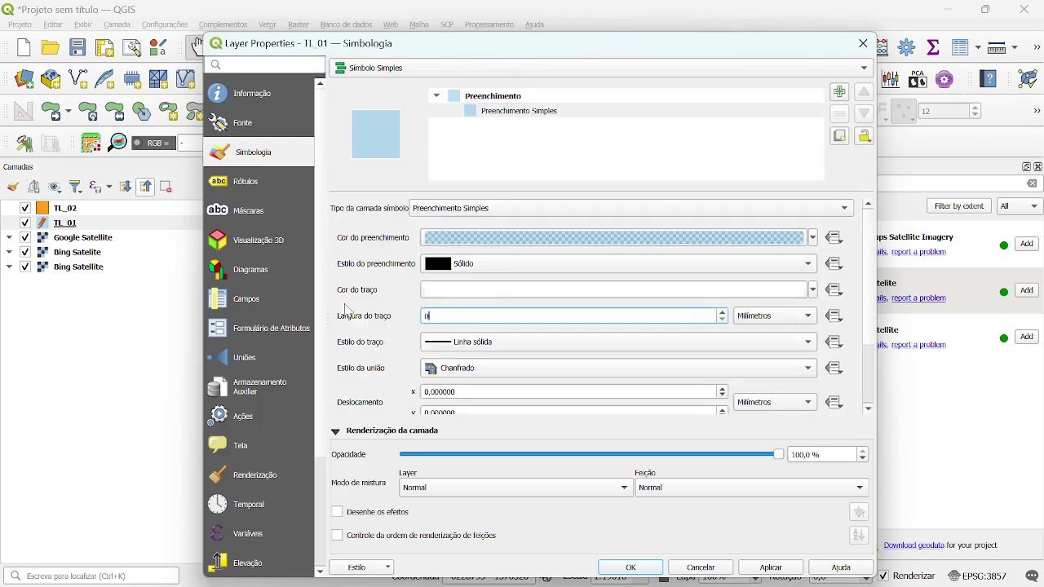
type(".5")
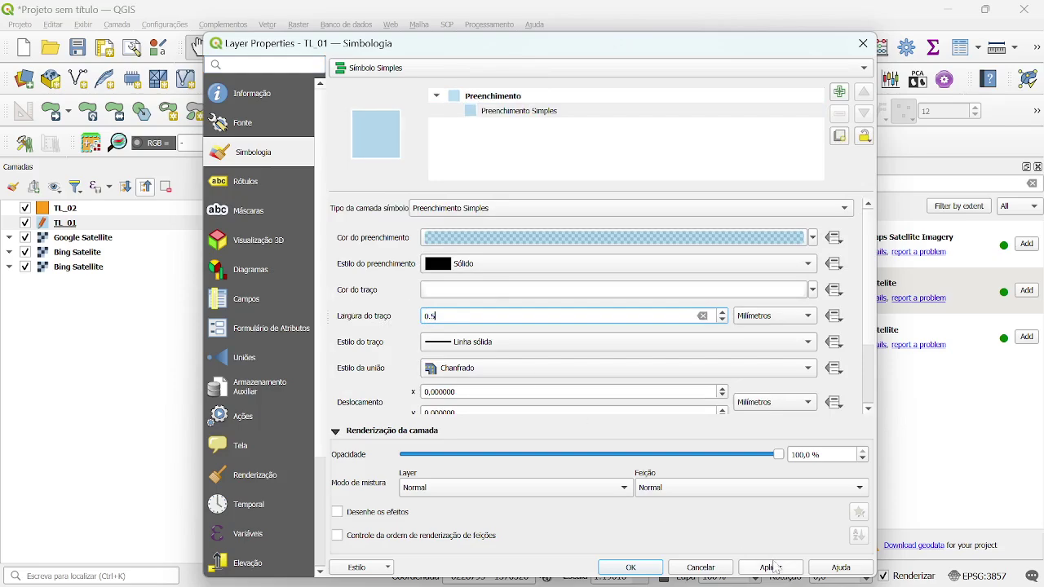
left_click(630, 568)
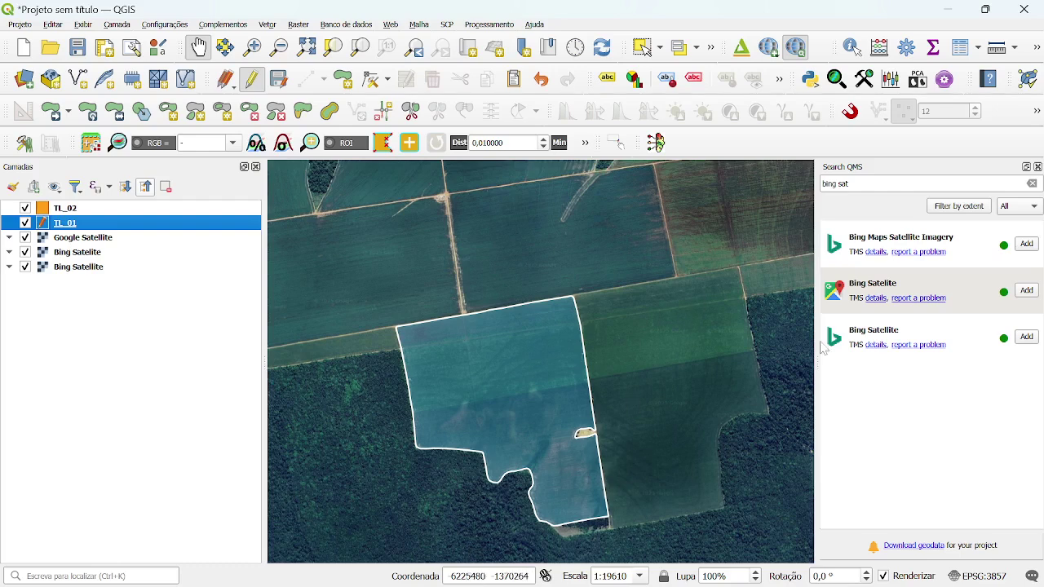
Step: Close the Search QMS panel and recentre the map on the TL_01 field
left_click(1038, 166)
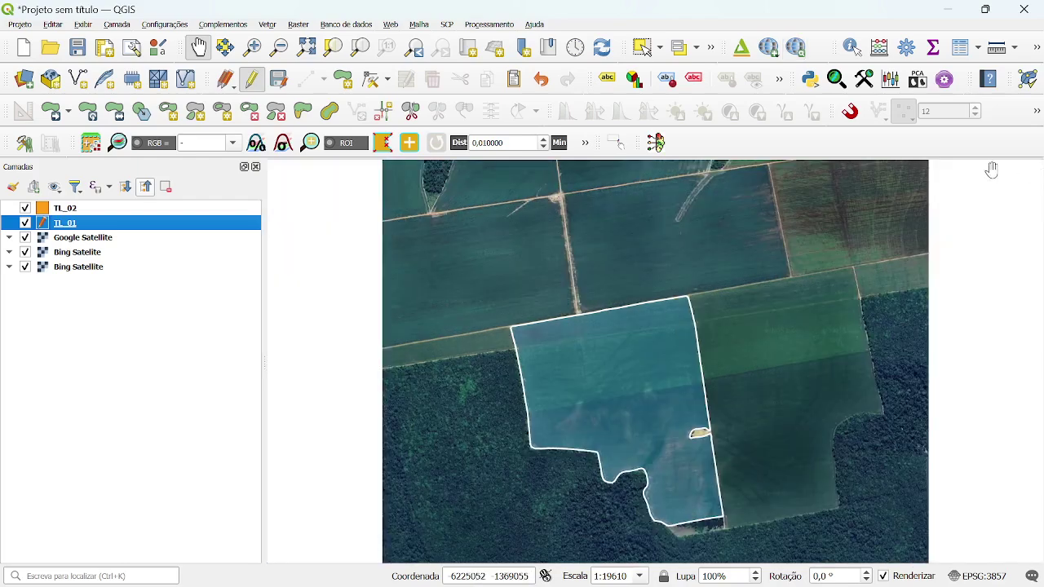
left_click_drag(528, 294, 544, 242)
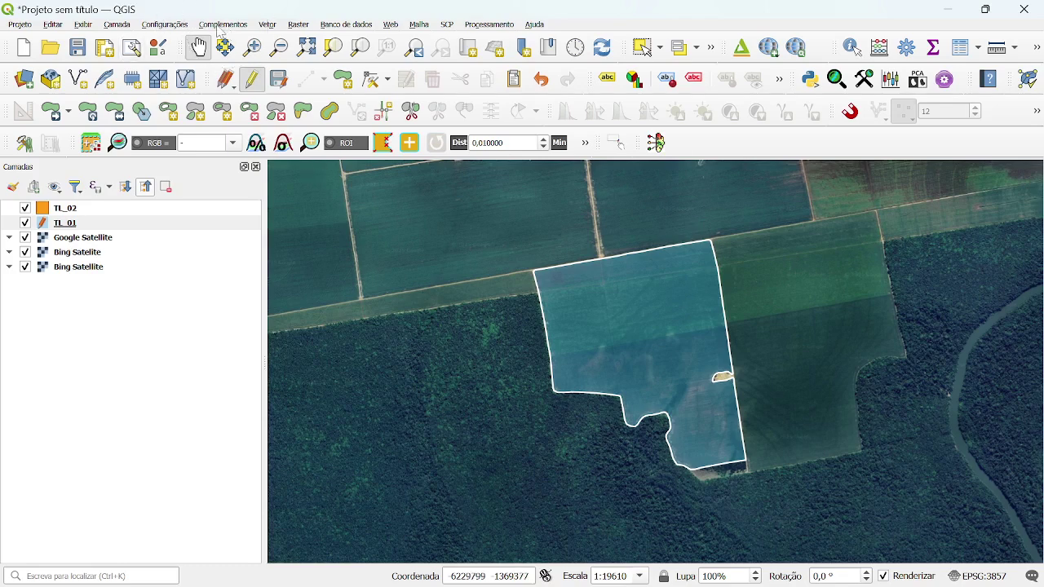
Step: Search the plugin manager for "grid", enable the Feature Grid Creator plugin and close the manager
left_click(220, 25)
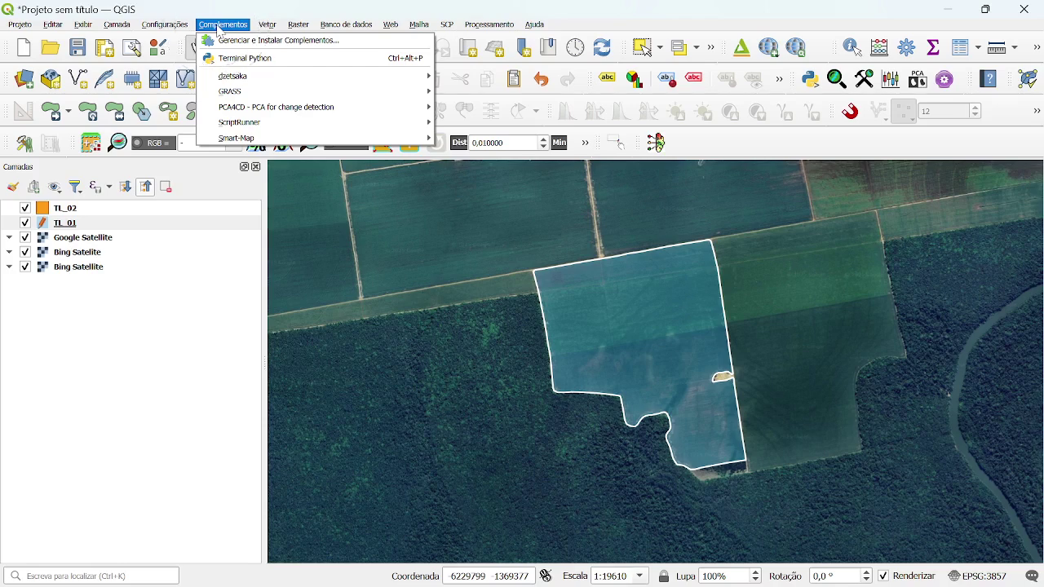
left_click(241, 42)
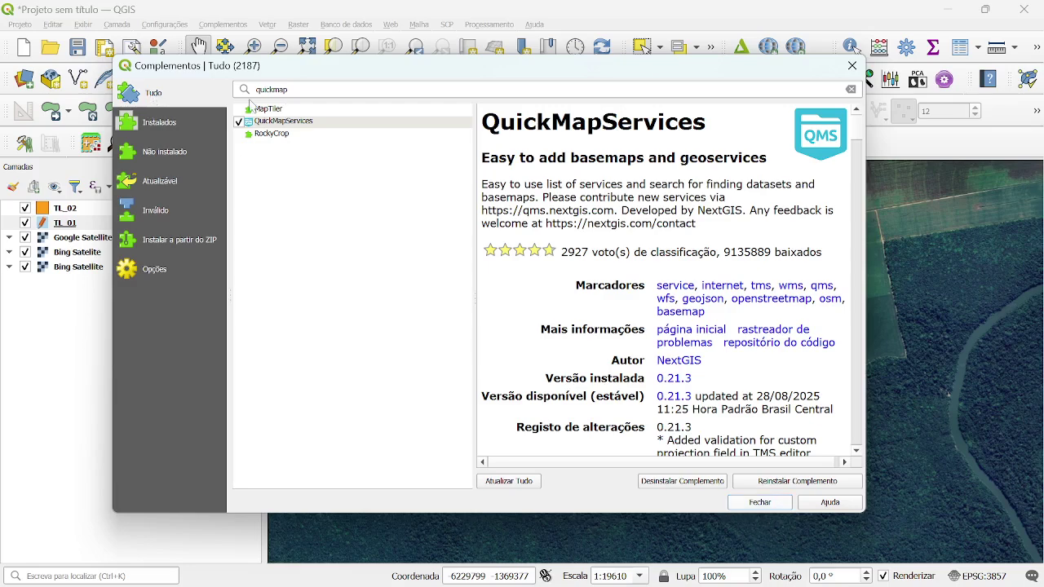
left_click_drag(301, 90, 197, 78)
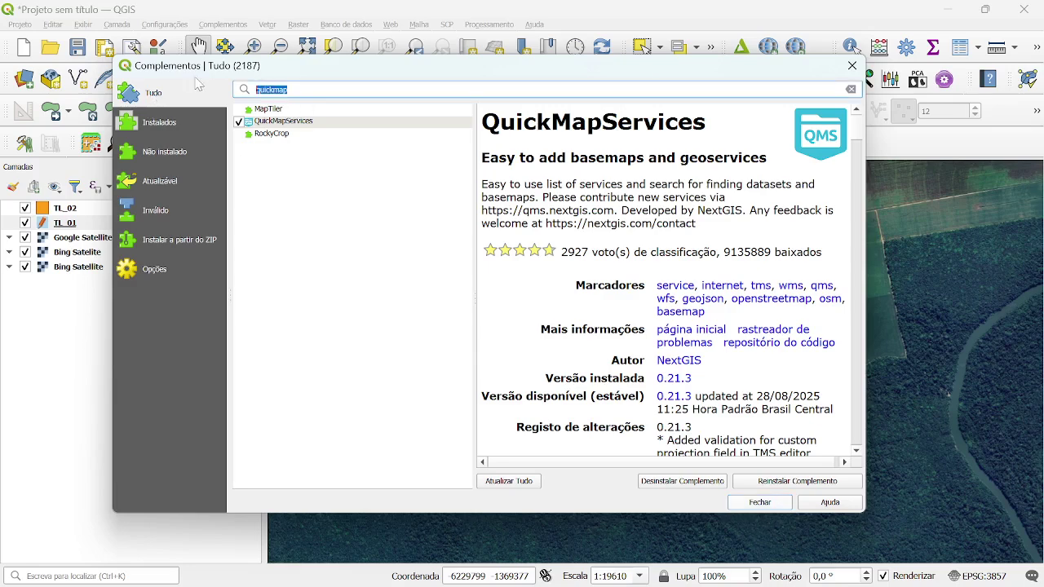
type("grid")
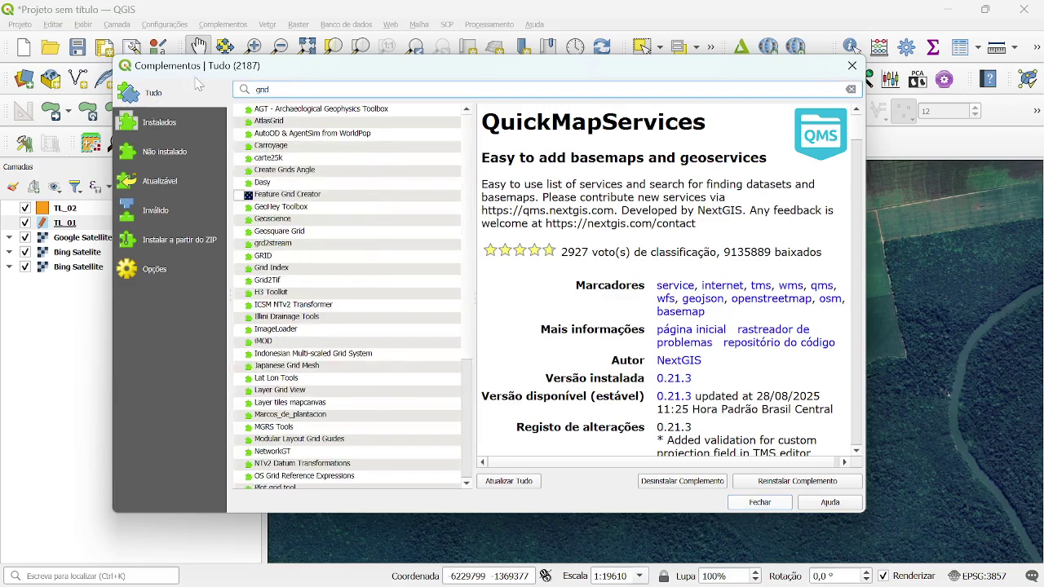
left_click(239, 196)
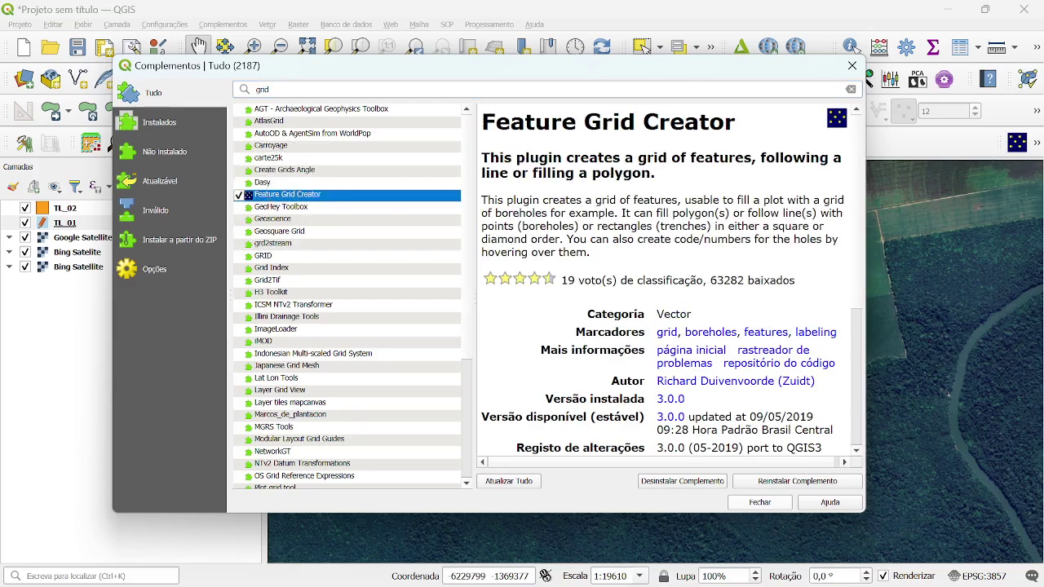
left_click_drag(481, 123, 737, 122)
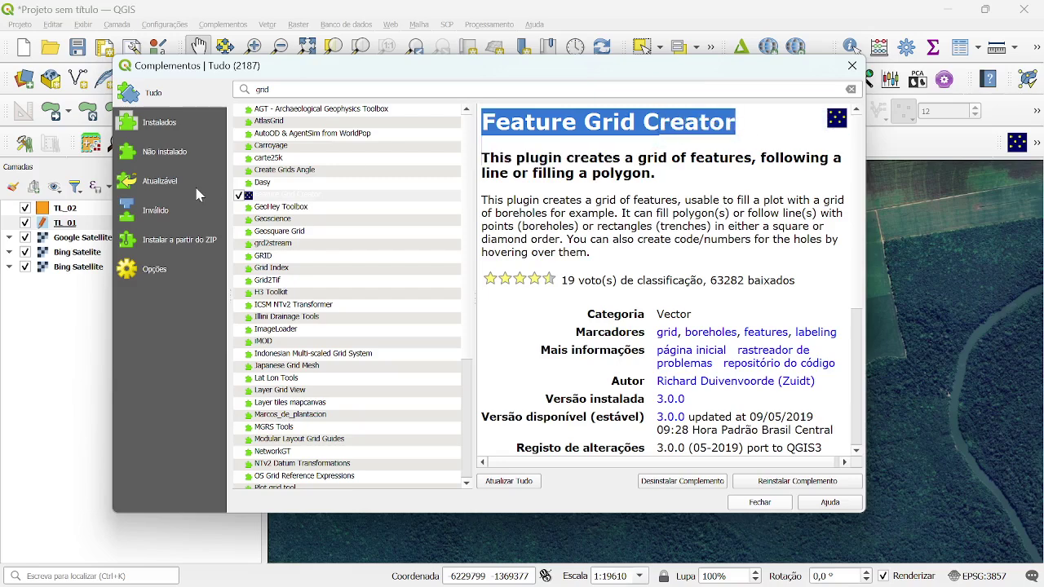
left_click(280, 194)
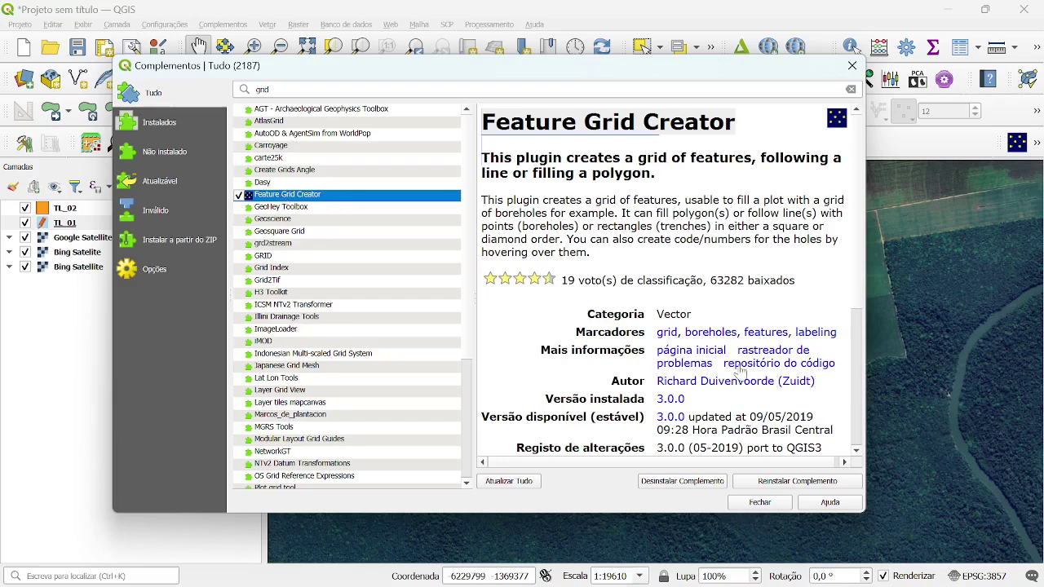
left_click(767, 507)
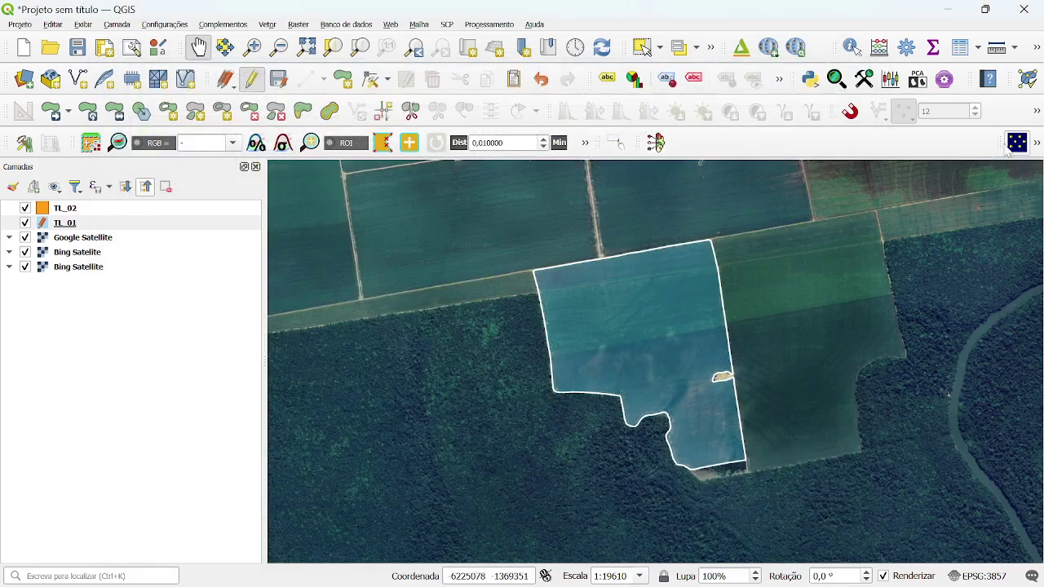
Step: Move the Feature Grid Creator toolbar up one row, beside the snapping tools
left_click_drag(1000, 143, 1000, 118)
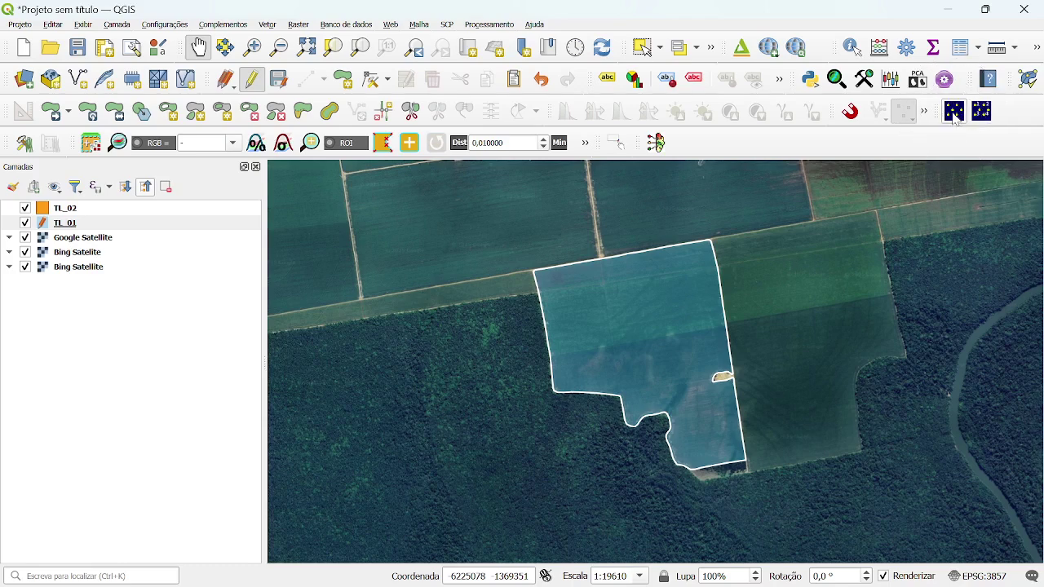
left_click(981, 113)
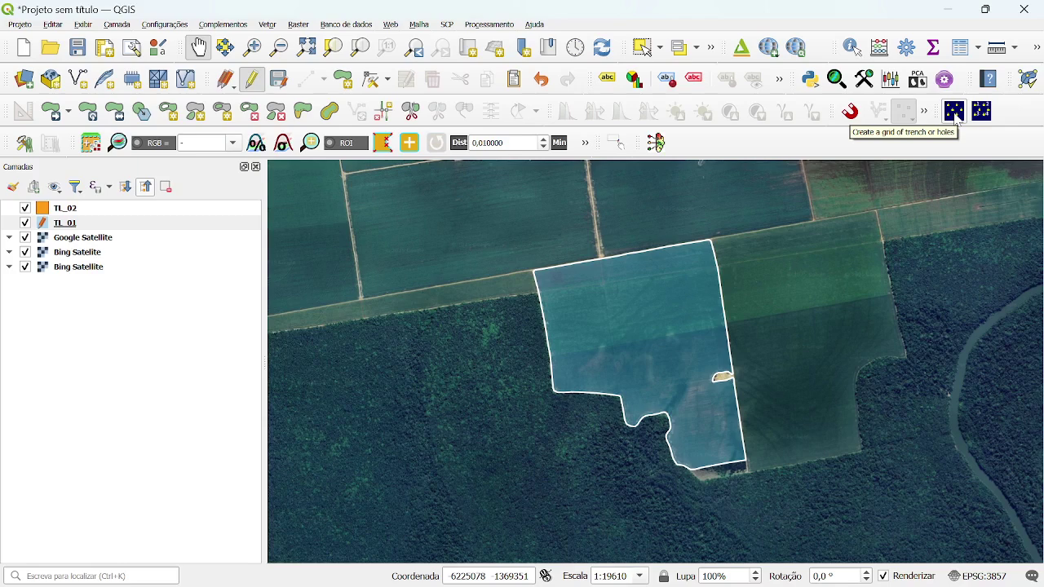
left_click(954, 113)
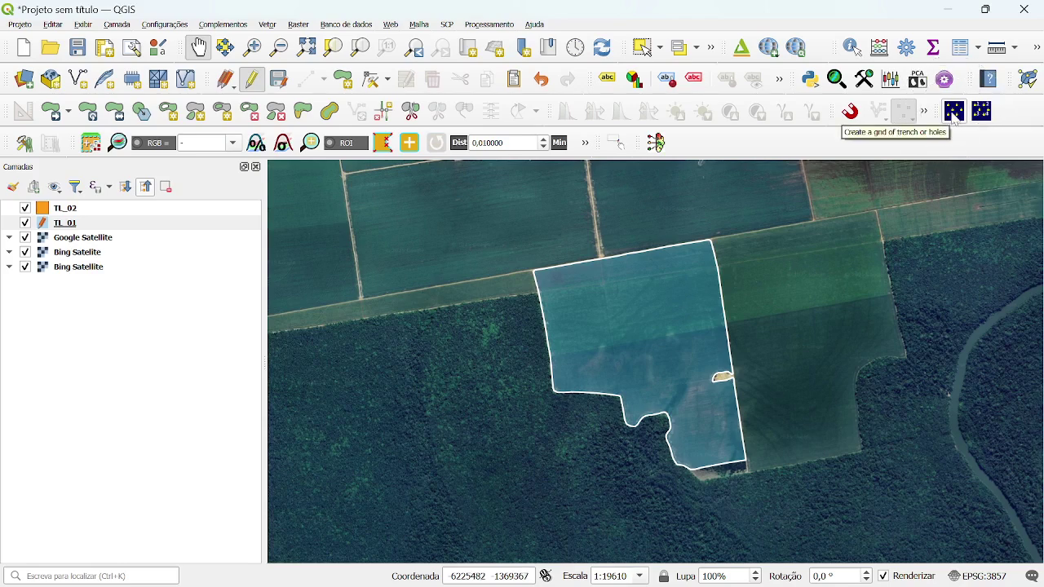
left_click(72, 224)
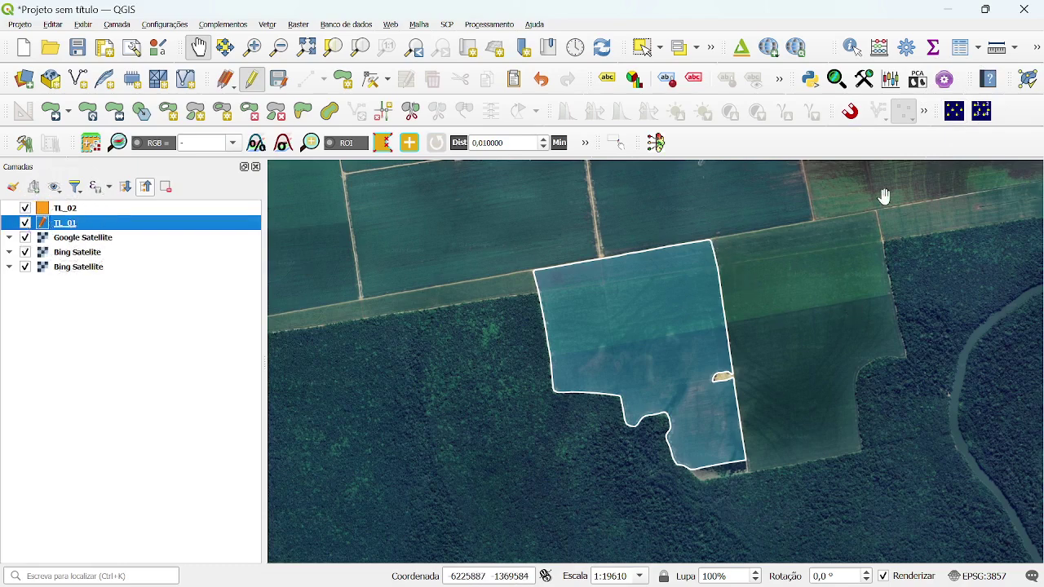
left_click(641, 320)
left_click(804, 302)
left_click(639, 328)
left_click(822, 314)
left_click(822, 315)
left_click(954, 114)
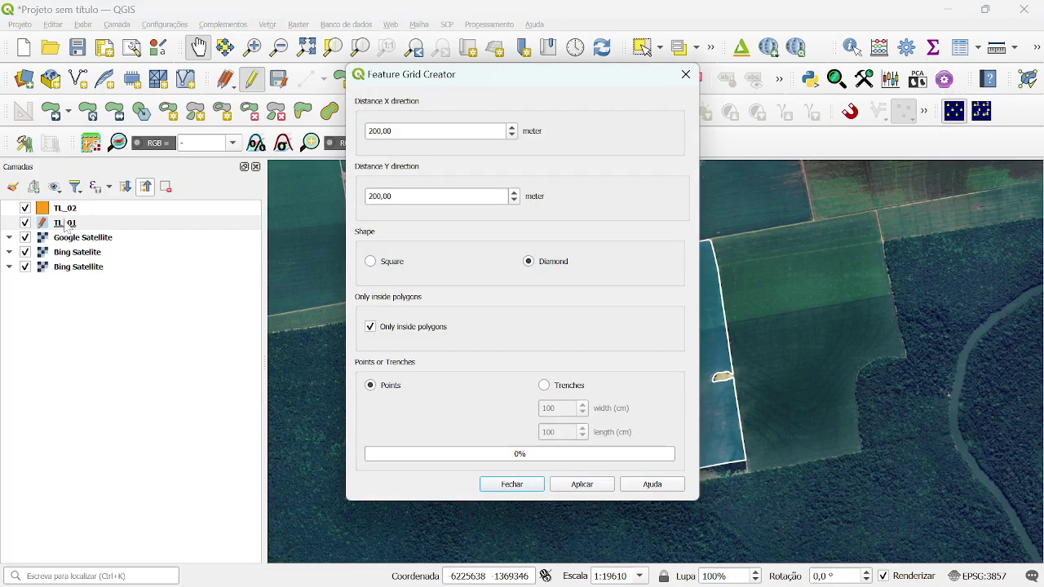
left_click(685, 74)
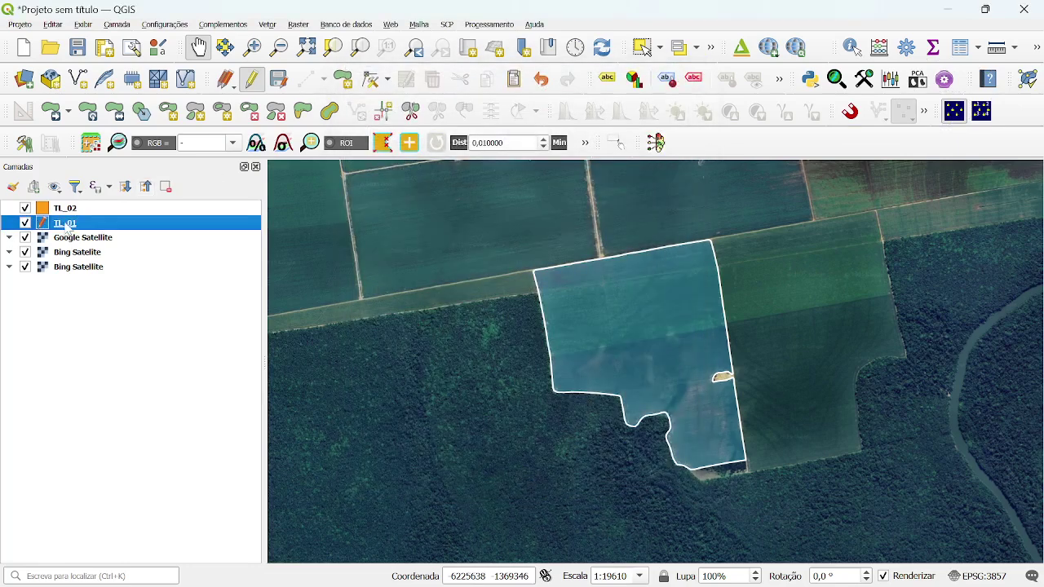
Step: Stop editing the TL_01 layer and save its changes
left_click(81, 209)
left_click(72, 224)
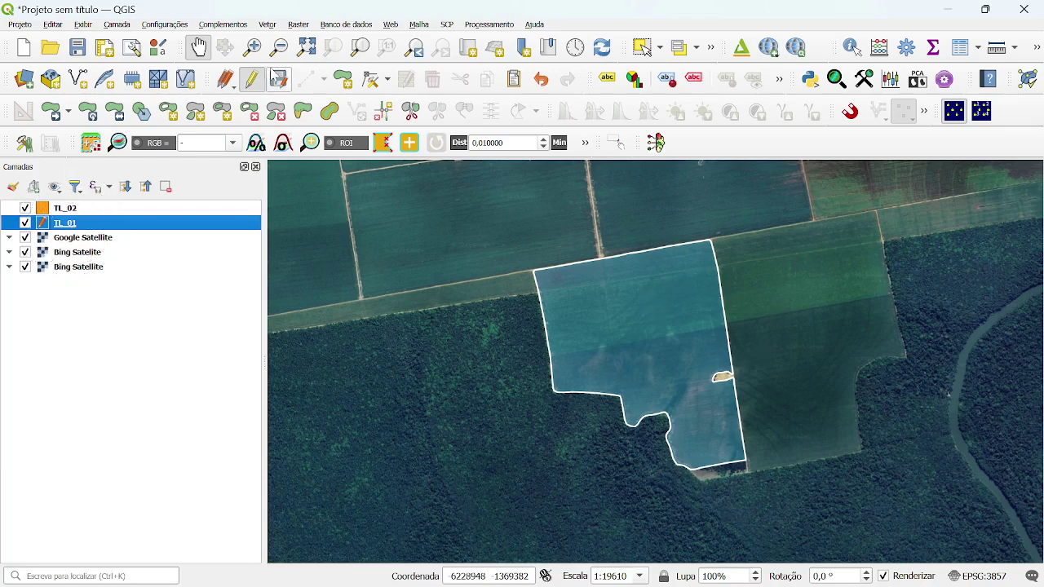
left_click(279, 79)
left_click(255, 84)
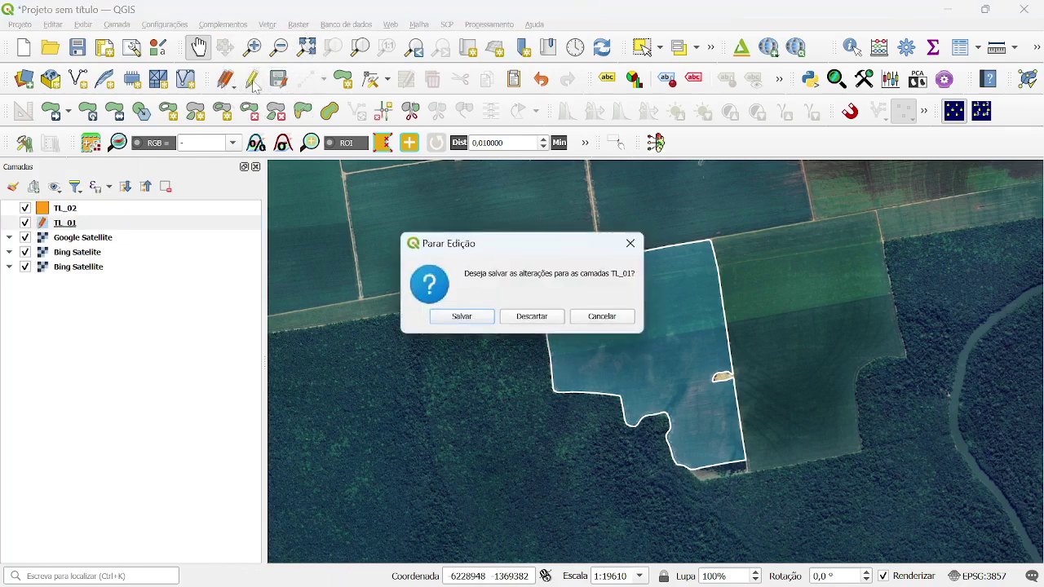
left_click(474, 317)
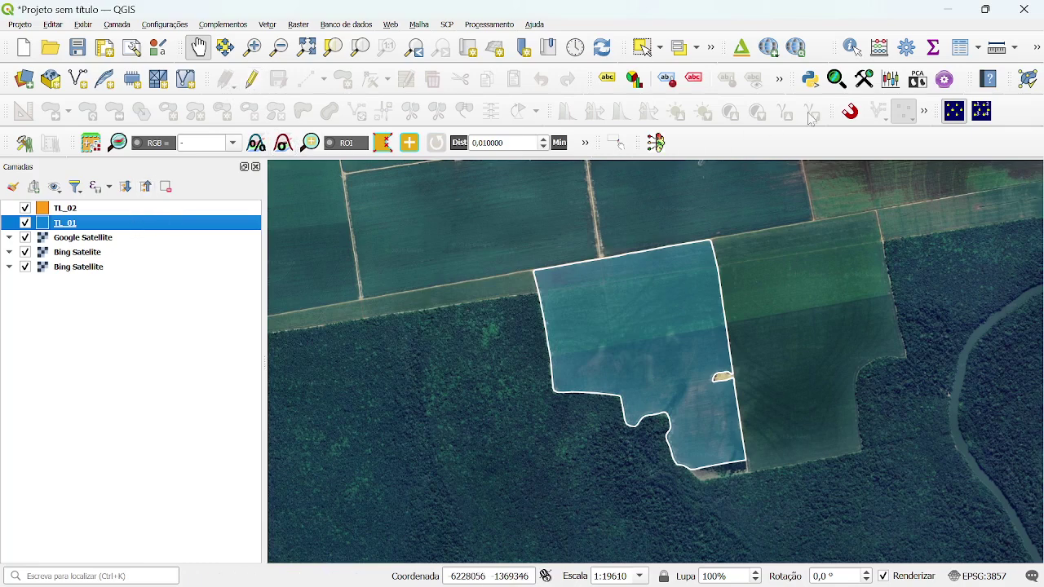
Step: Open the Feature Grid Creator for TL_01 and move its dialog up and away from the field
left_click(956, 114)
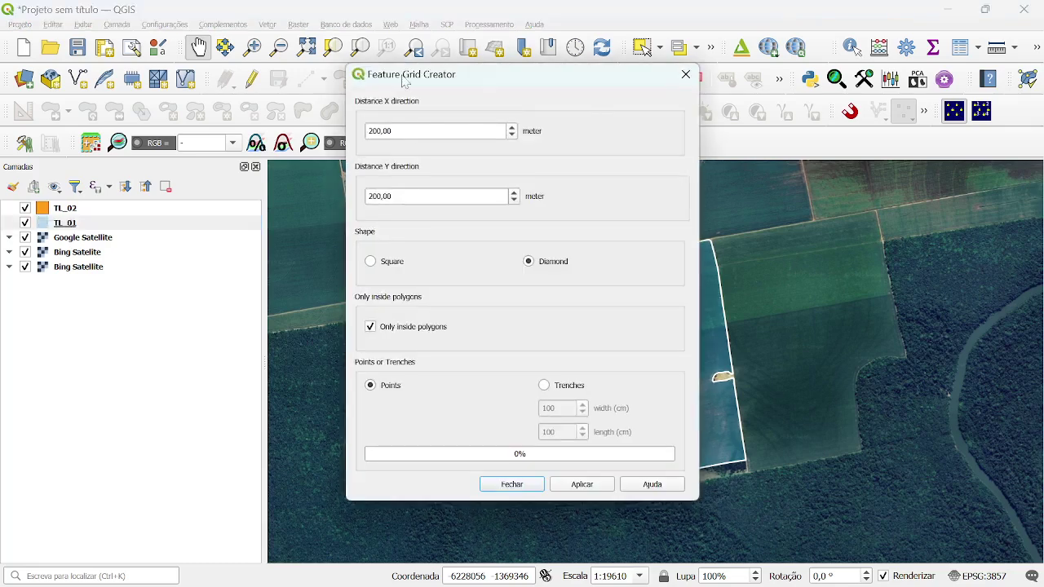
left_click_drag(400, 74, 355, 53)
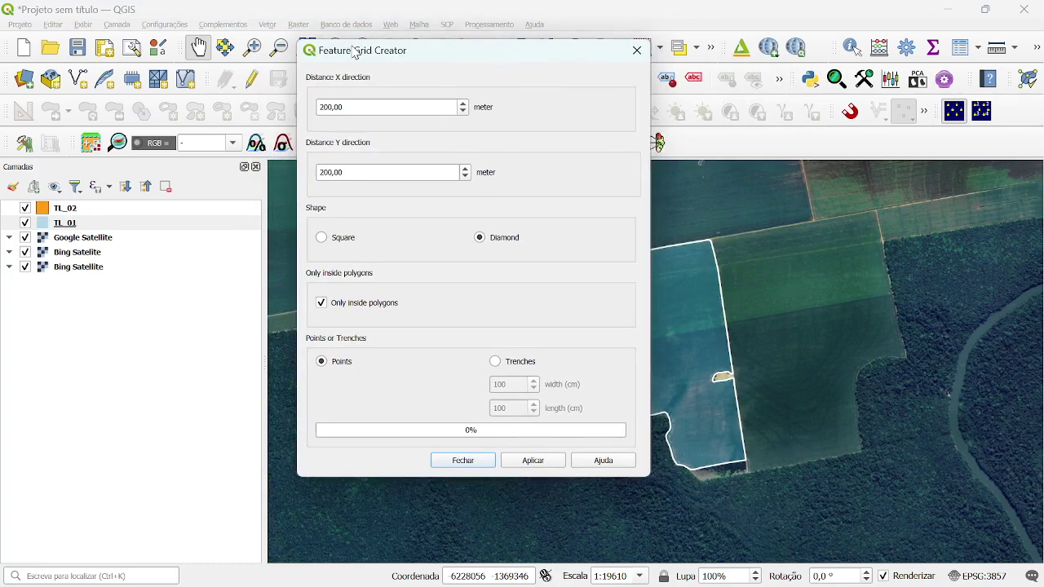
left_click_drag(363, 107, 282, 112)
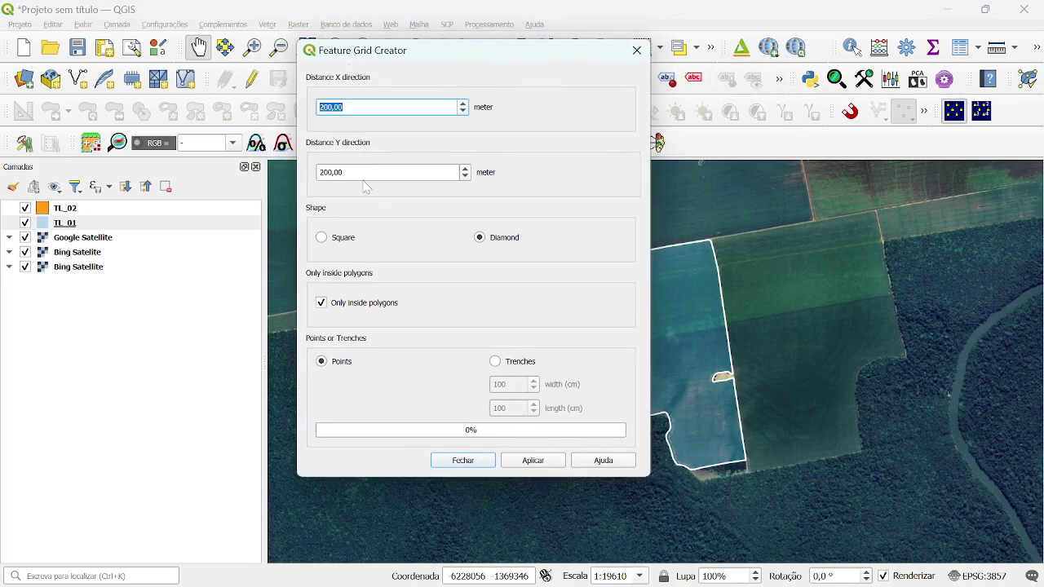
left_click_drag(363, 172, 293, 169)
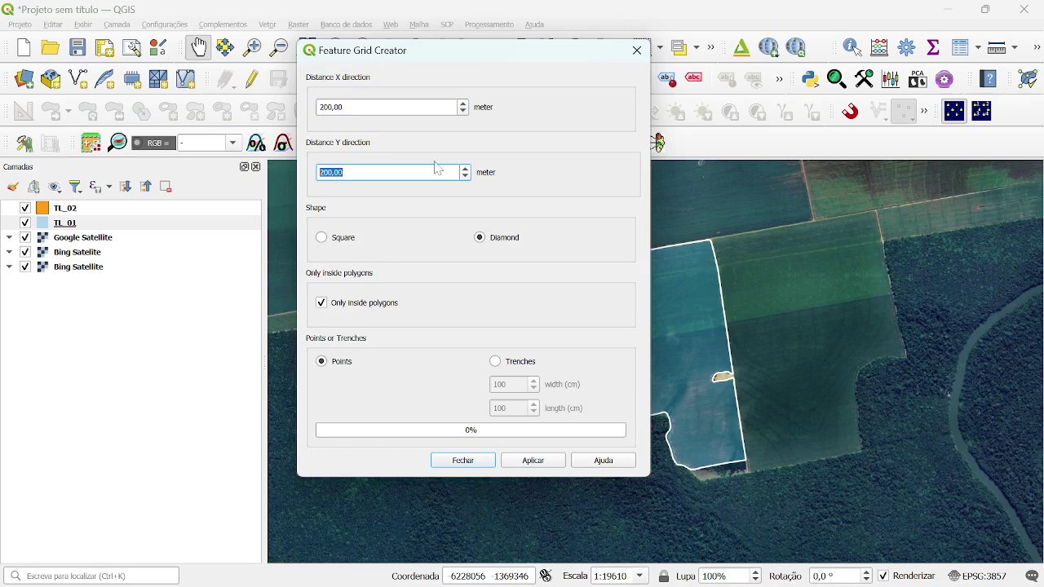
Step: Set the grid distances in the X and Y directions to 100 m
left_click_drag(363, 107, 252, 102)
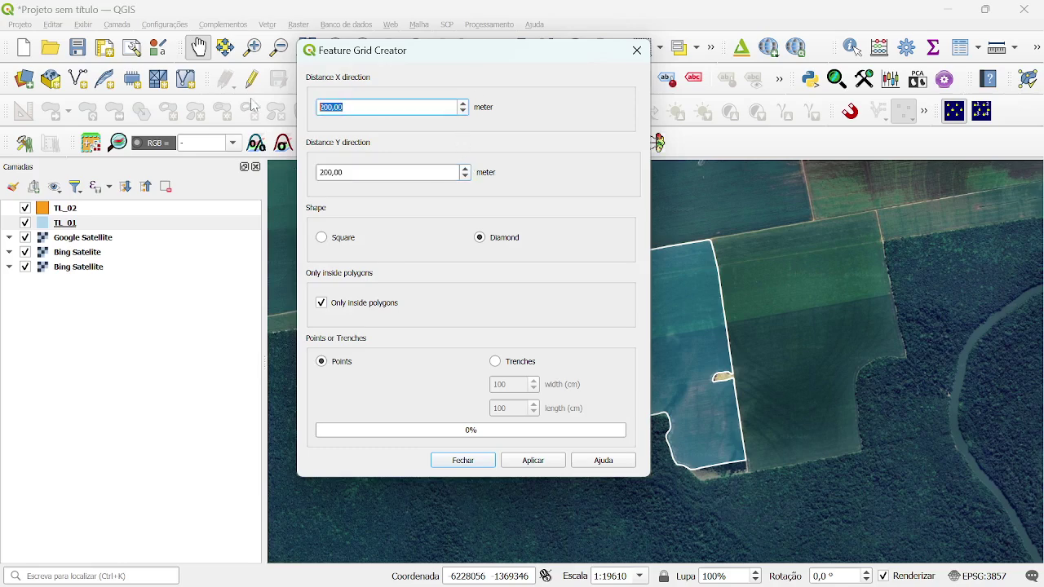
type("100")
left_click_drag(363, 175, 196, 151)
type("10")
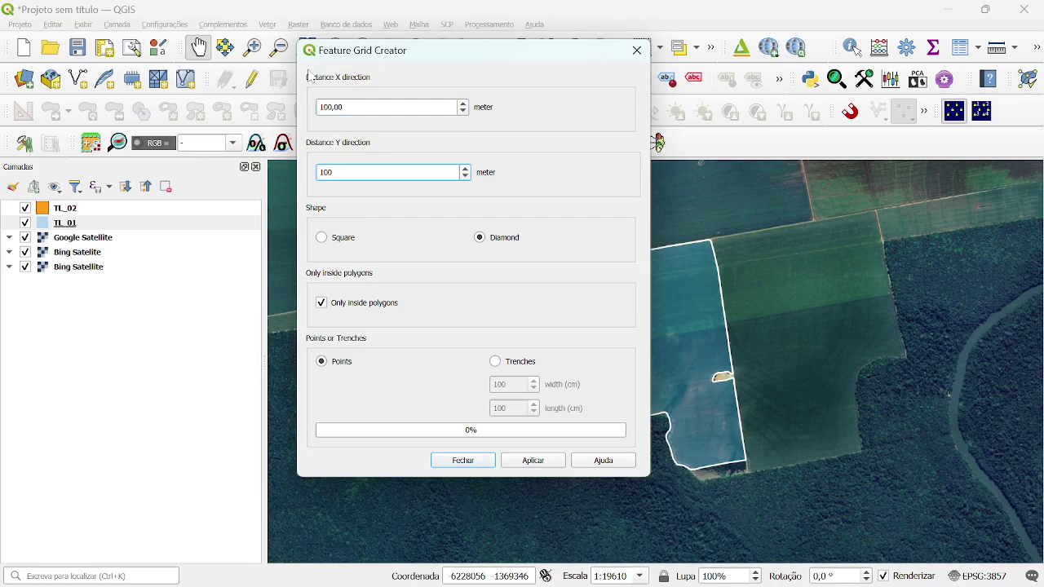
Step: Set the grid distances in the X and Y directions to 200 m
key("shift+Tab")
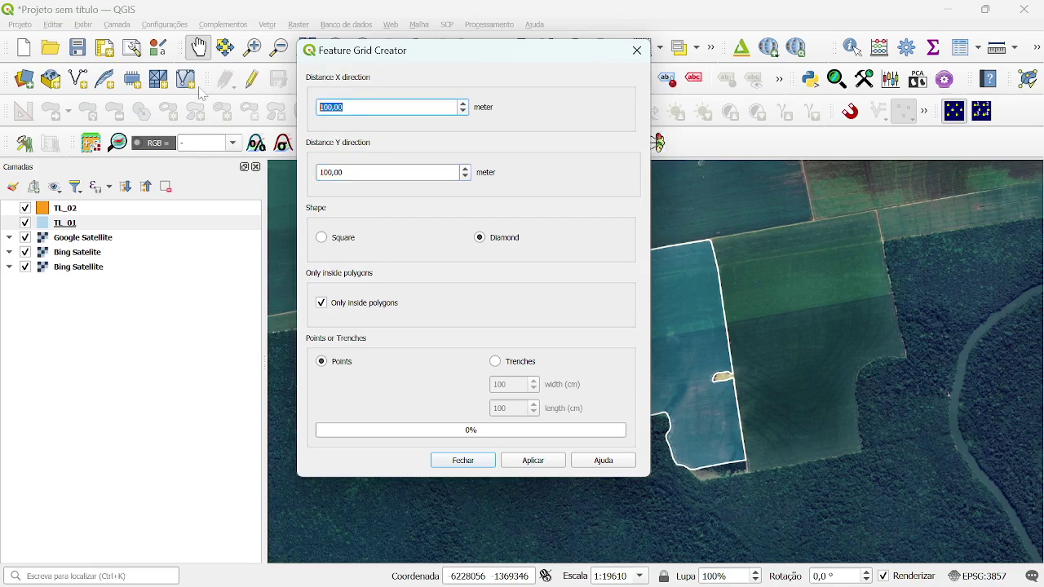
type("200")
key("Tab")
type("200")
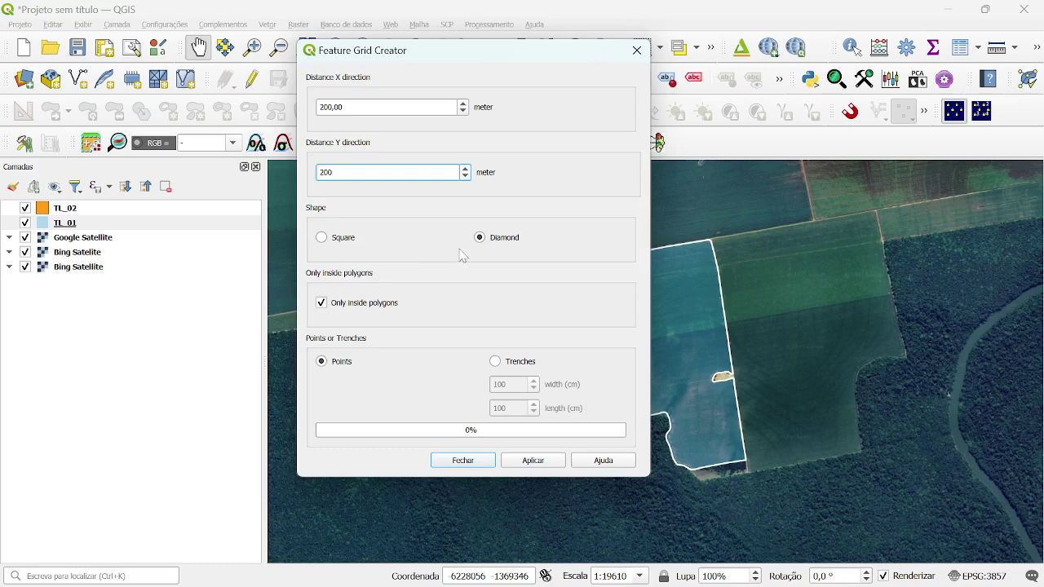
left_click(359, 107)
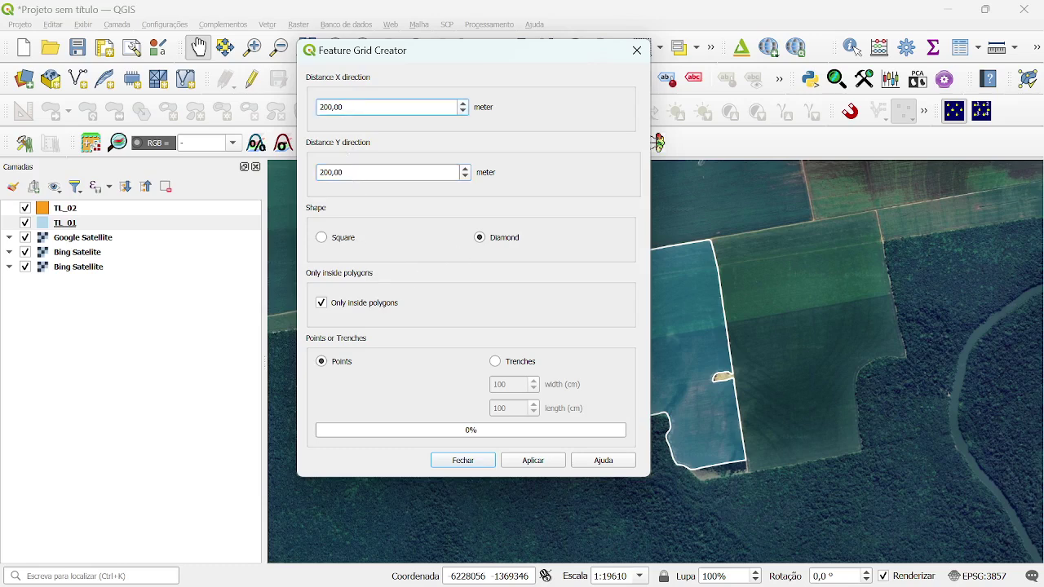
Step: Set the grid to the Diamond shape, only inside polygons, with points as the output
left_click(323, 245)
key("ctrl")
key("ctrl")
key("ctrl")
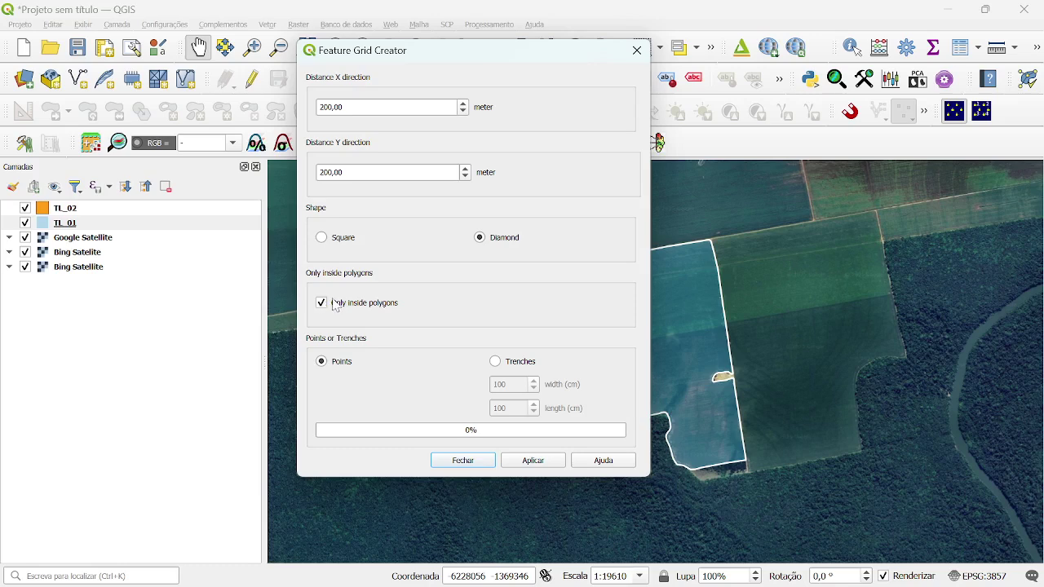
left_click(482, 241)
left_click(322, 304)
left_click(322, 363)
Step: Choose trenches as the output and set their width and length to 1000 cm
left_click(497, 363)
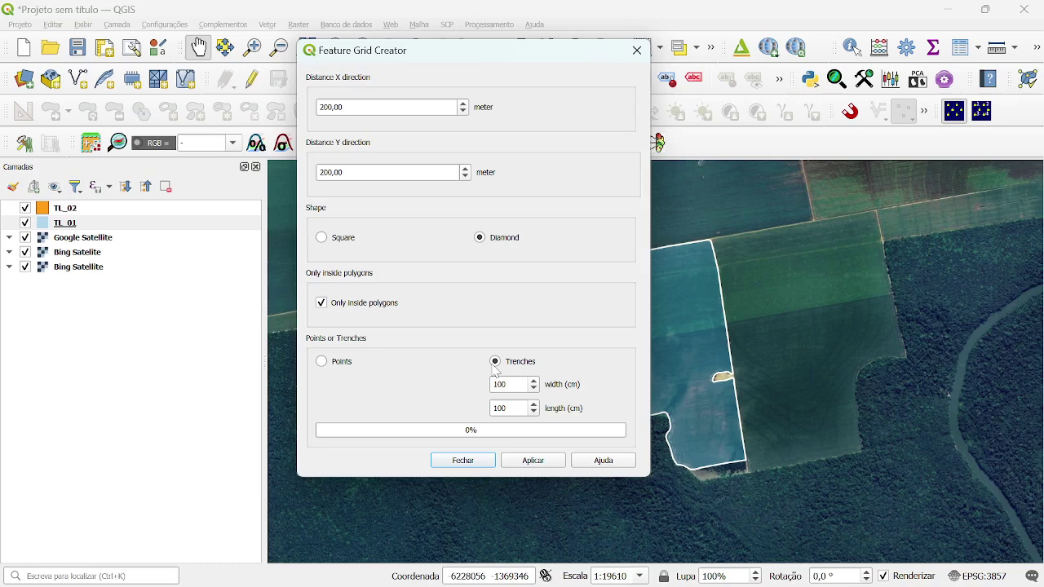
key("ctrl")
double_click(501, 384)
key("Tab")
Step: Switch the output back to points, create the diamond grid inside TL_01 and close the Feature Grid Creator
left_click(330, 367)
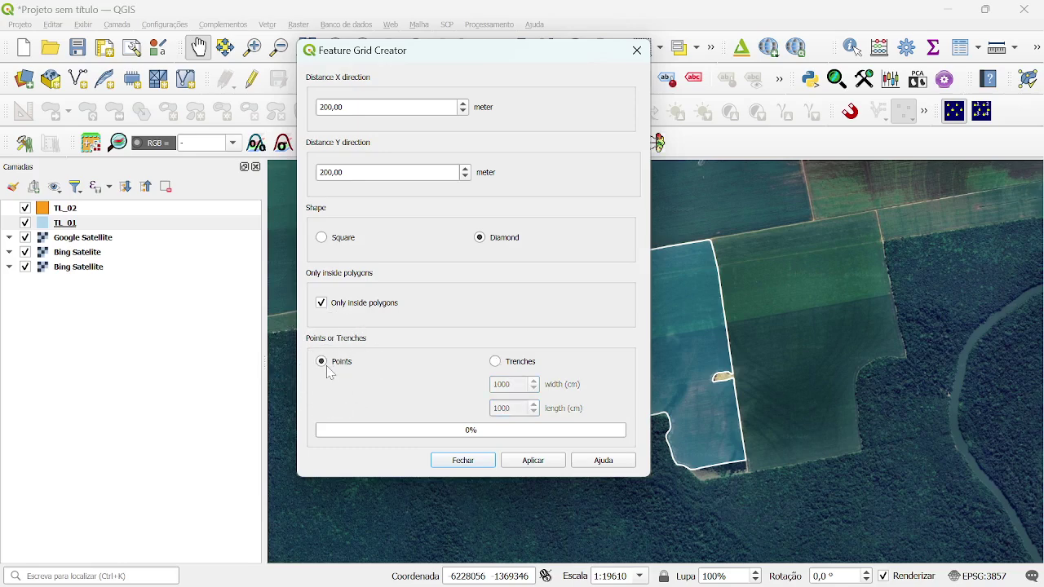
left_click(525, 466)
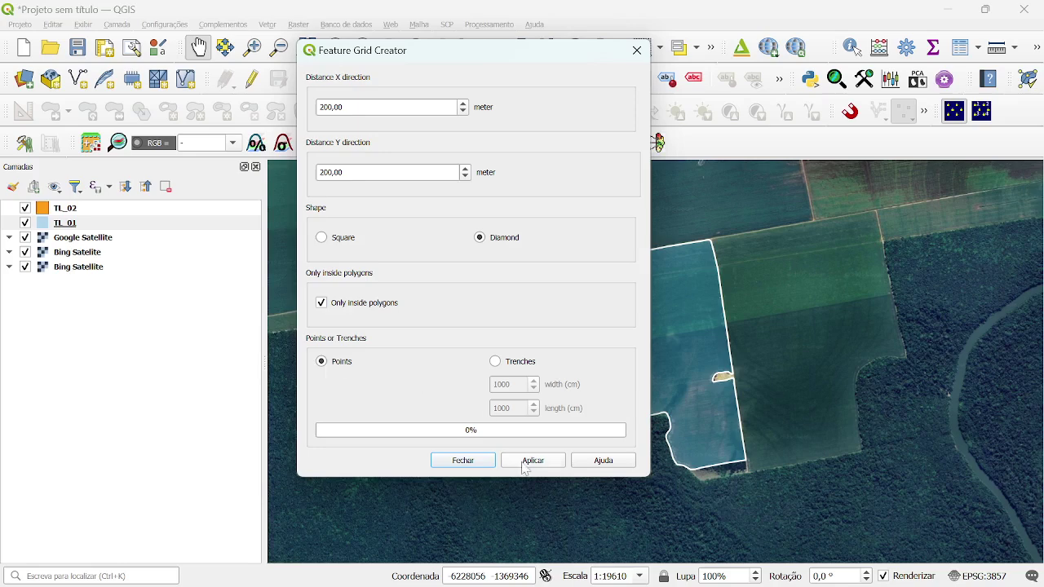
left_click(462, 461)
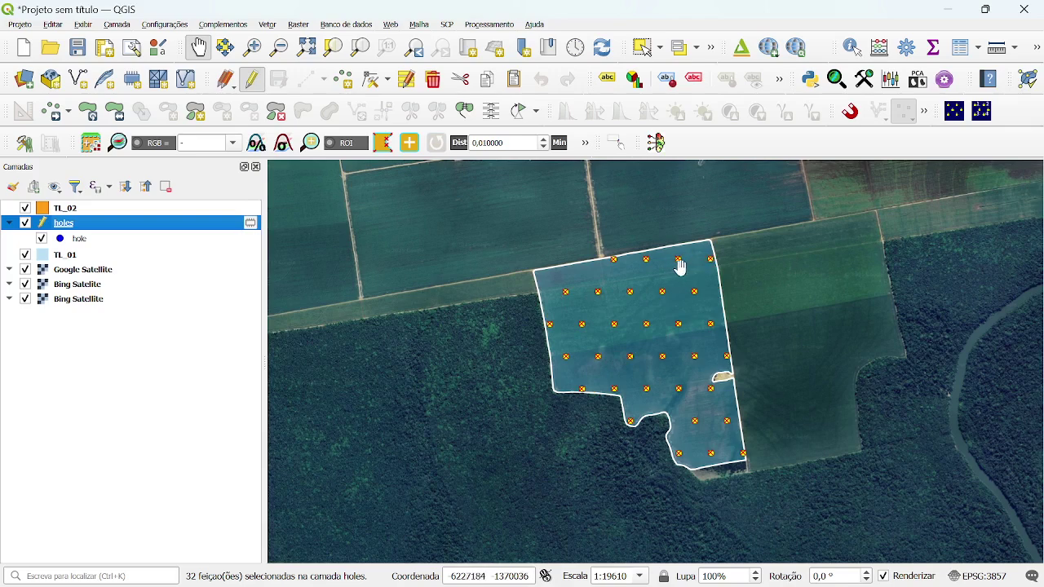
Step: Create a square grid of points inside TL_01 with the Feature Grid Creator and close its dialog
left_click(78, 227)
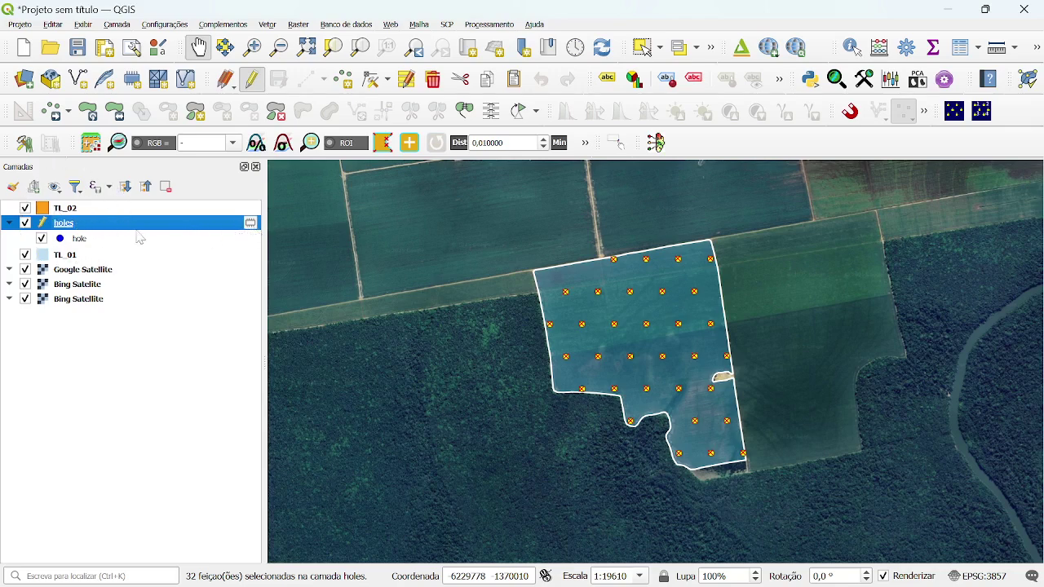
left_click(81, 258)
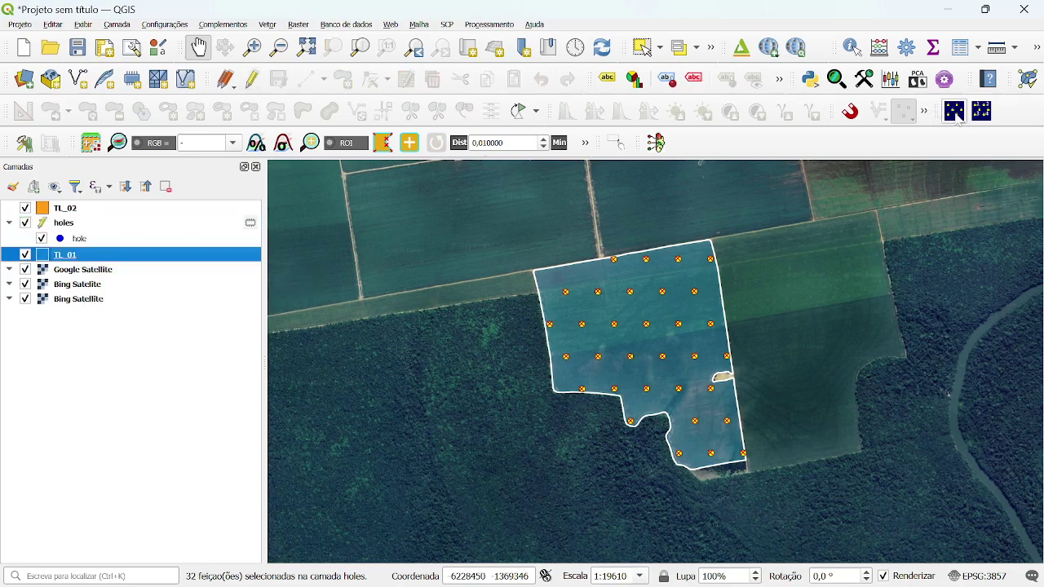
left_click(954, 112)
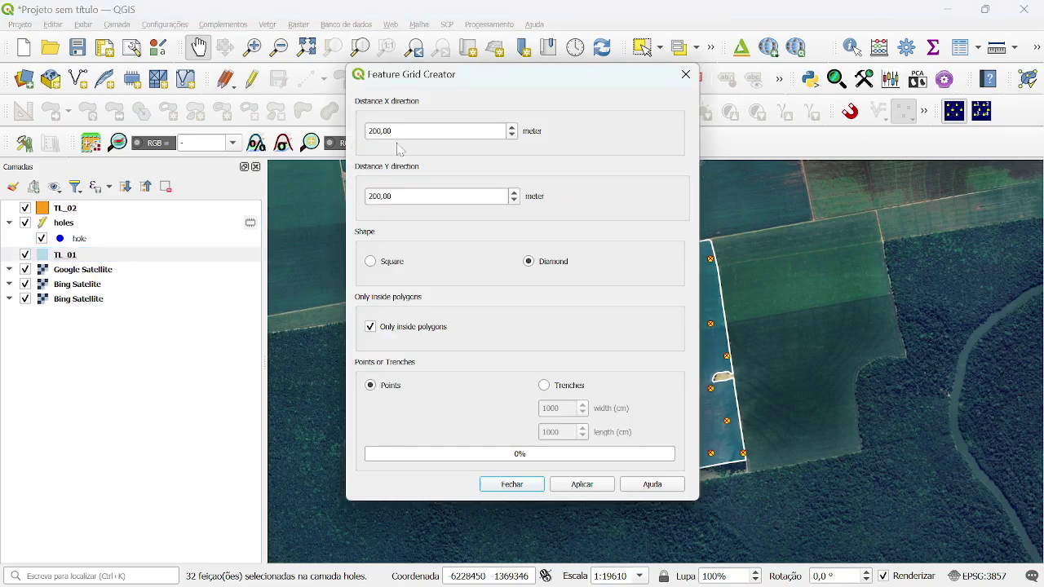
left_click(372, 261)
left_click(574, 489)
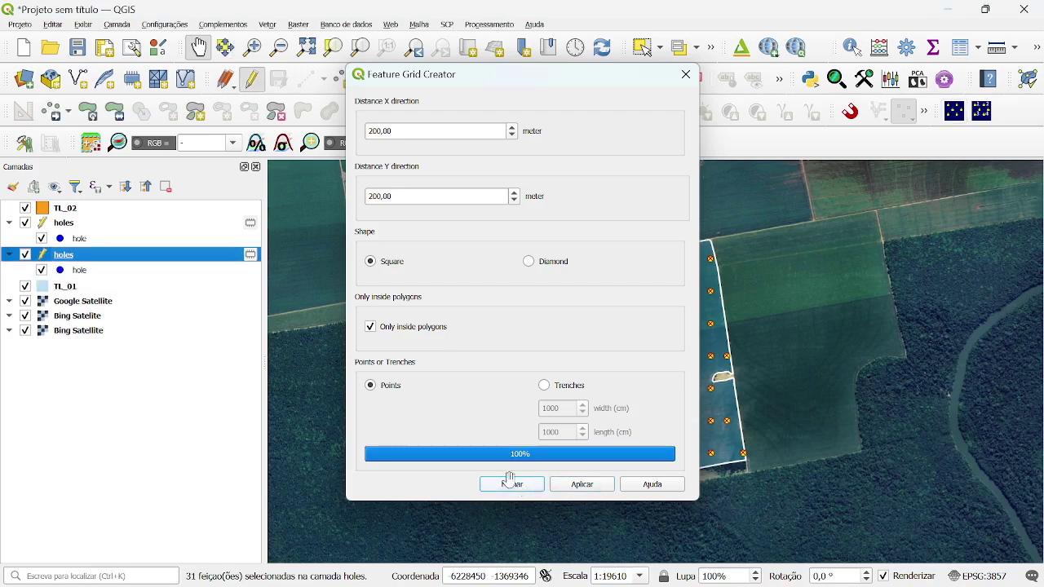
left_click(509, 481)
Step: Compare the diamond and square grids by switching the visibility of the two holes layers, leaving only the square grid shown
left_click(25, 222)
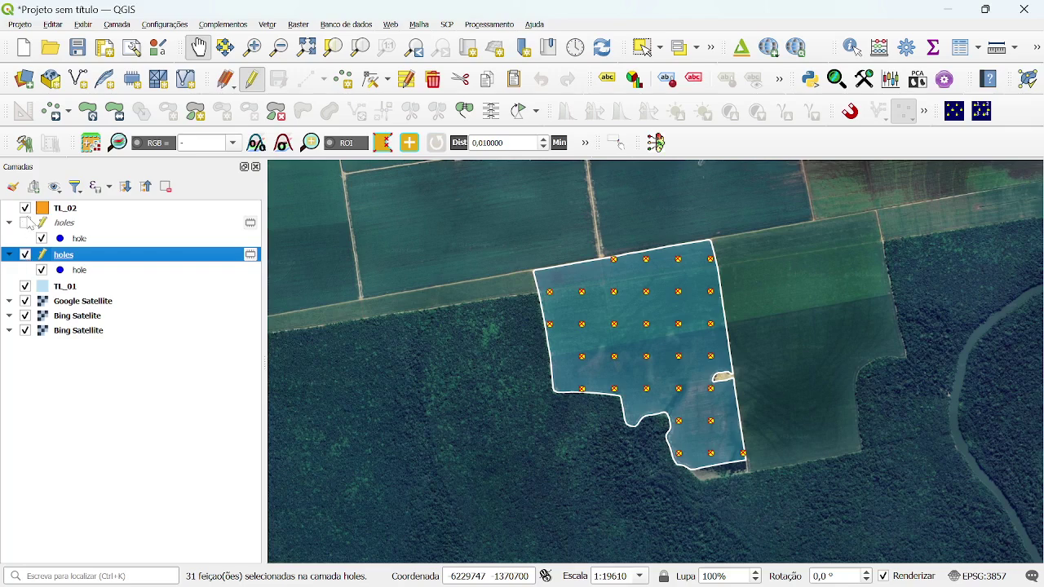
left_click(25, 254)
left_click(25, 223)
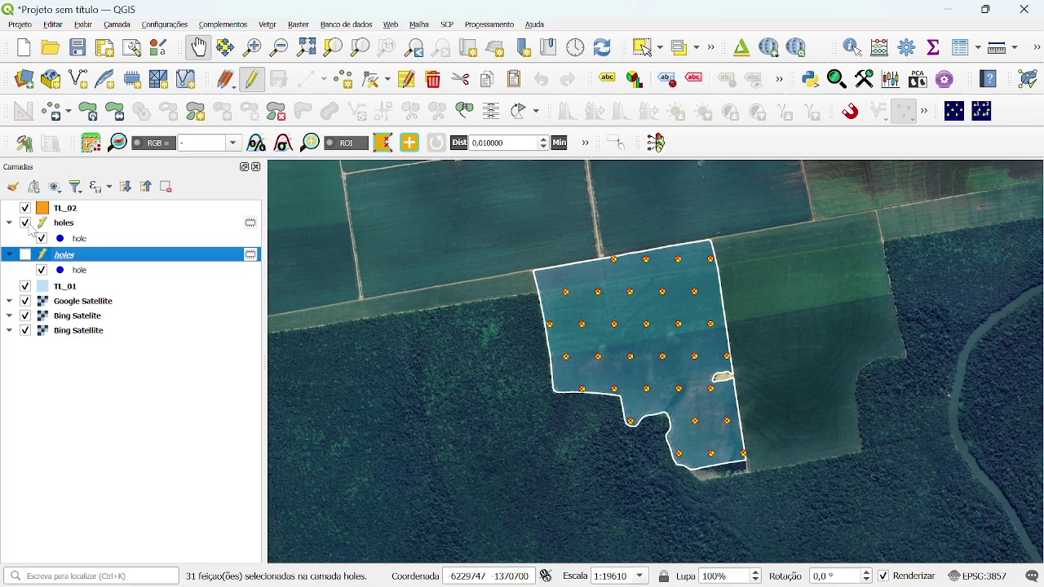
left_click(25, 254)
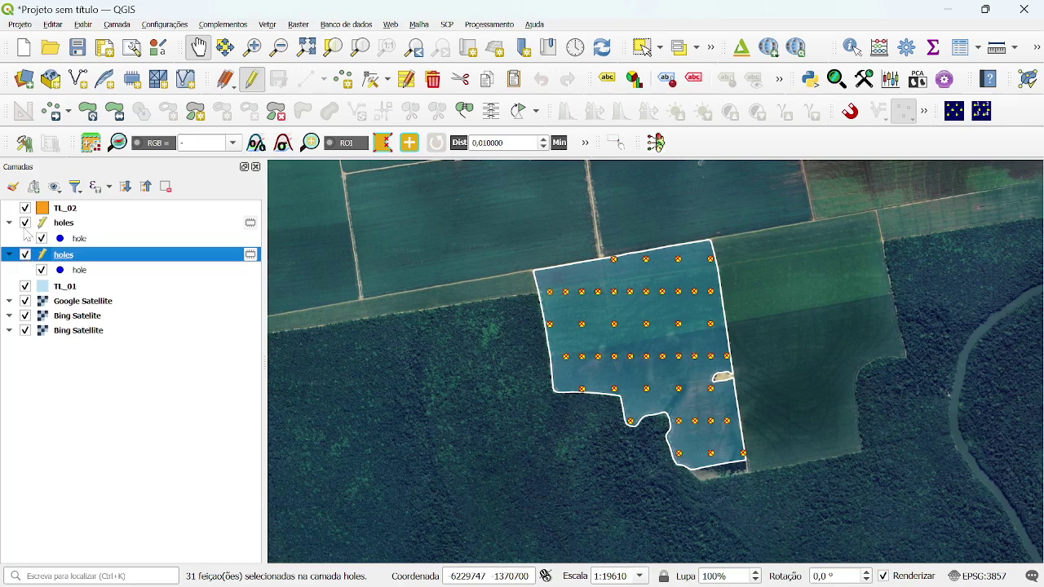
left_click(25, 225)
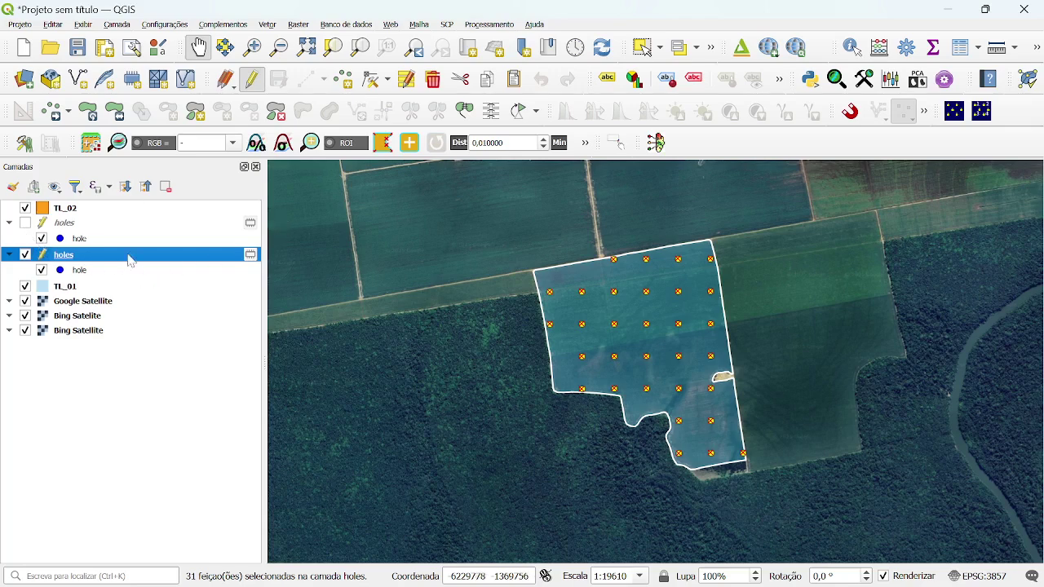
Step: Remove the upper holes layer, which holds the diamond grid, from the project
left_click(70, 227)
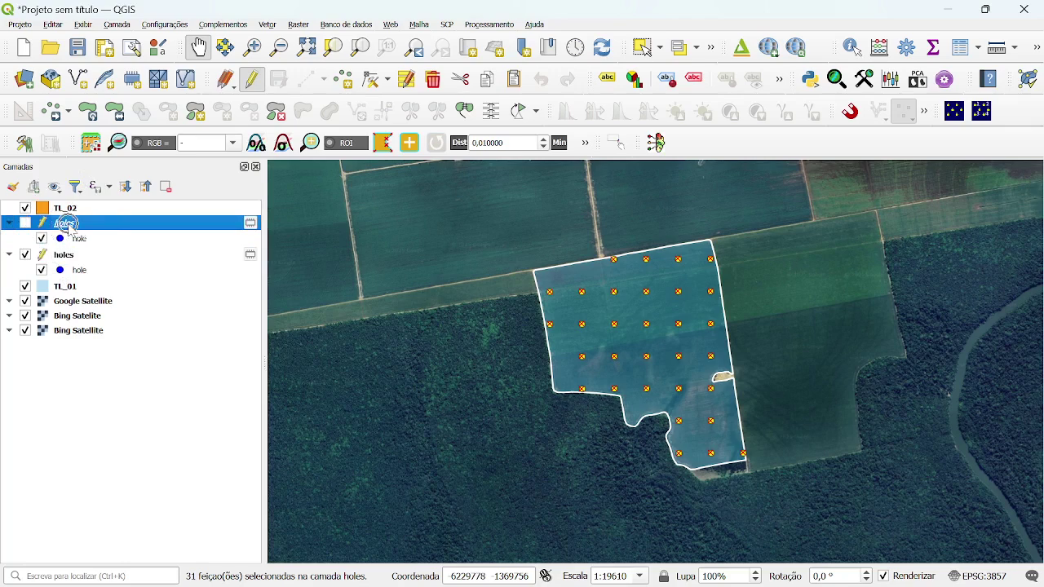
left_click(27, 225)
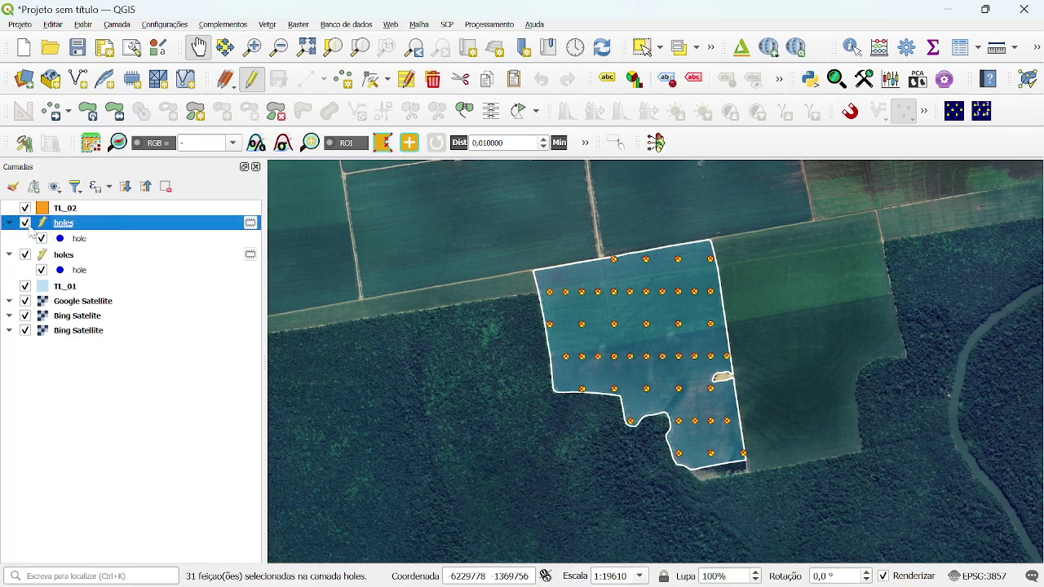
left_click(28, 226)
right_click(75, 226)
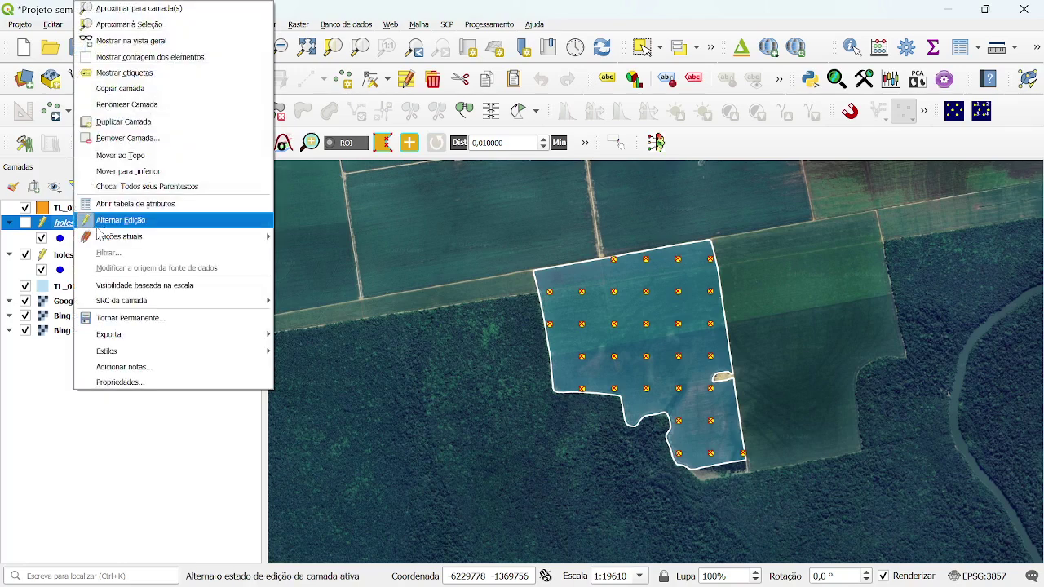
left_click(127, 138)
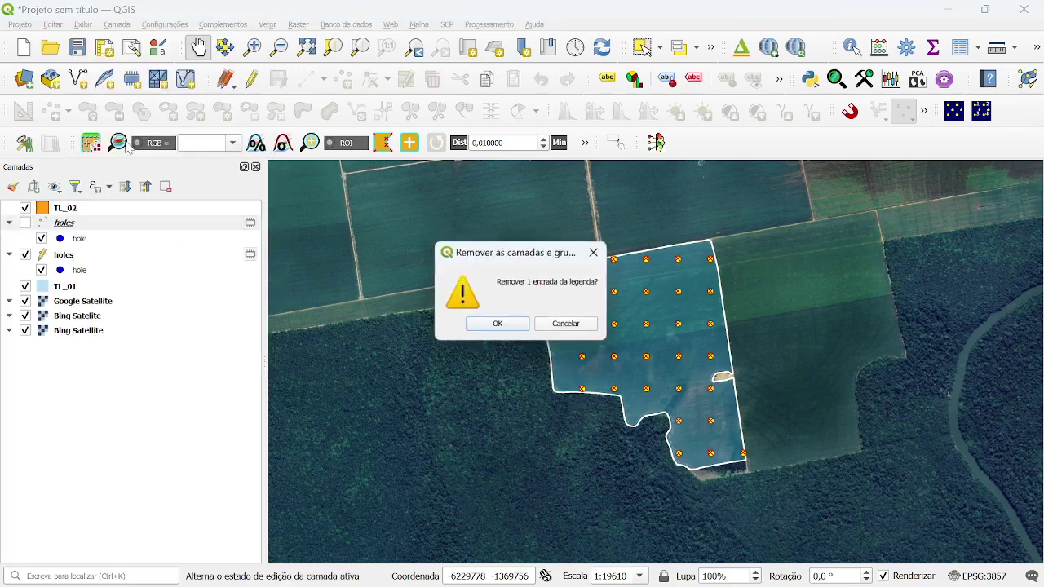
left_click(494, 326)
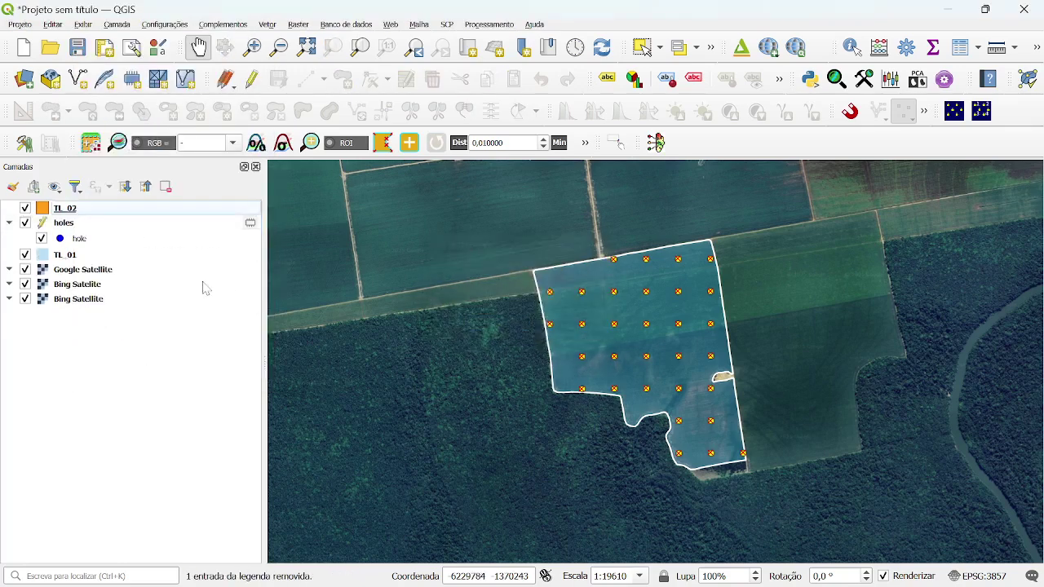
Step: Examine the remaining square grid and how close its southeastern point lies to the field's eastern boundary
left_click(26, 223)
left_click(25, 223)
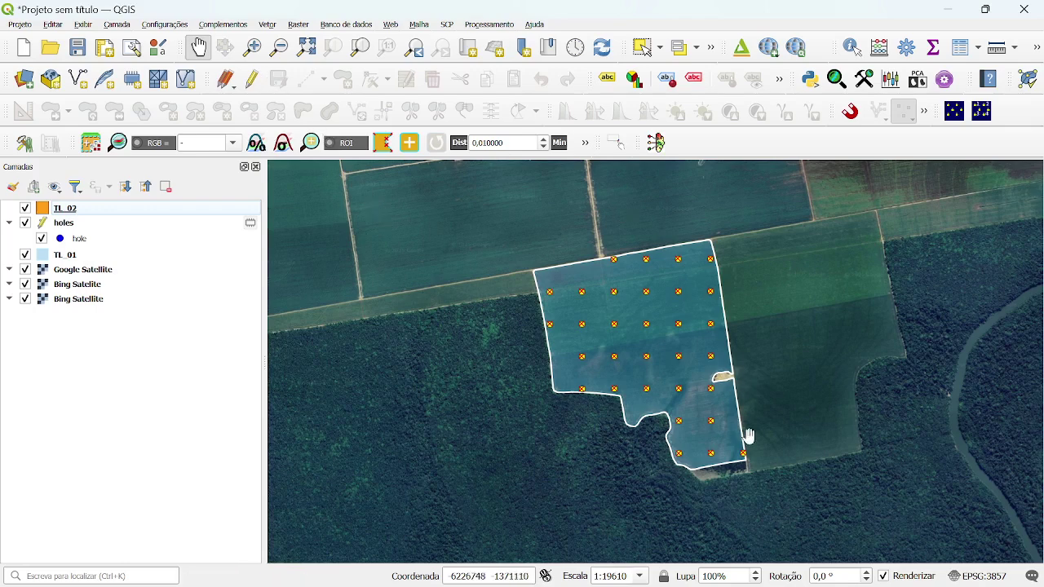
scroll(752, 462, "up", 2)
scroll(721, 445, "up", 3)
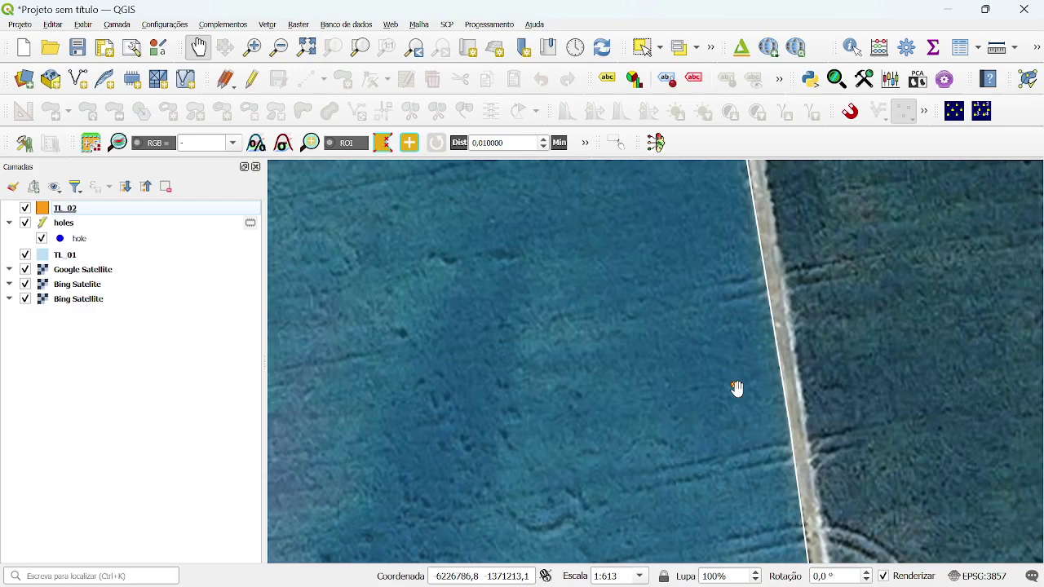
scroll(758, 395, "down", 2)
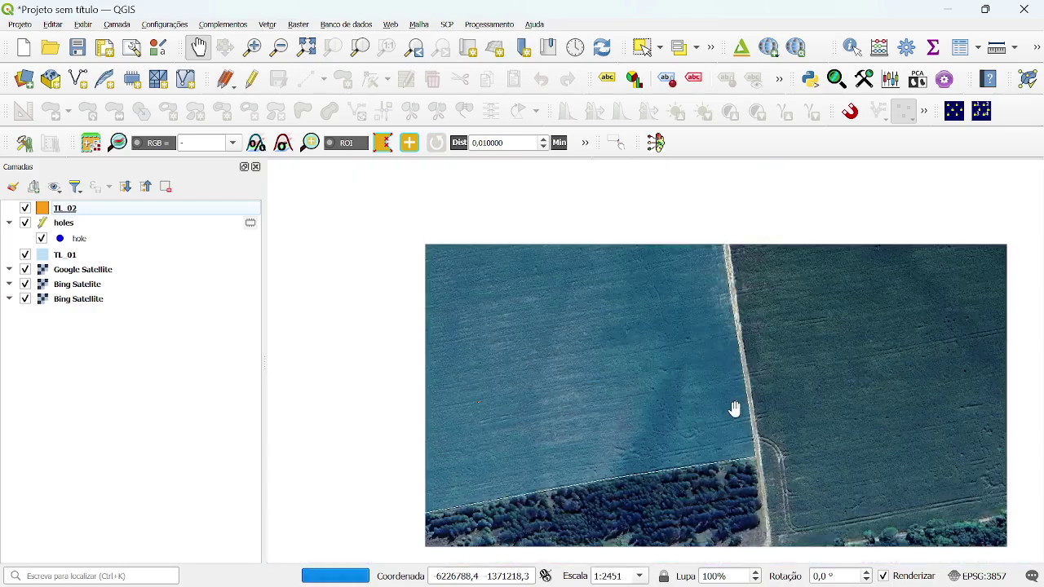
scroll(746, 408, "up", 2)
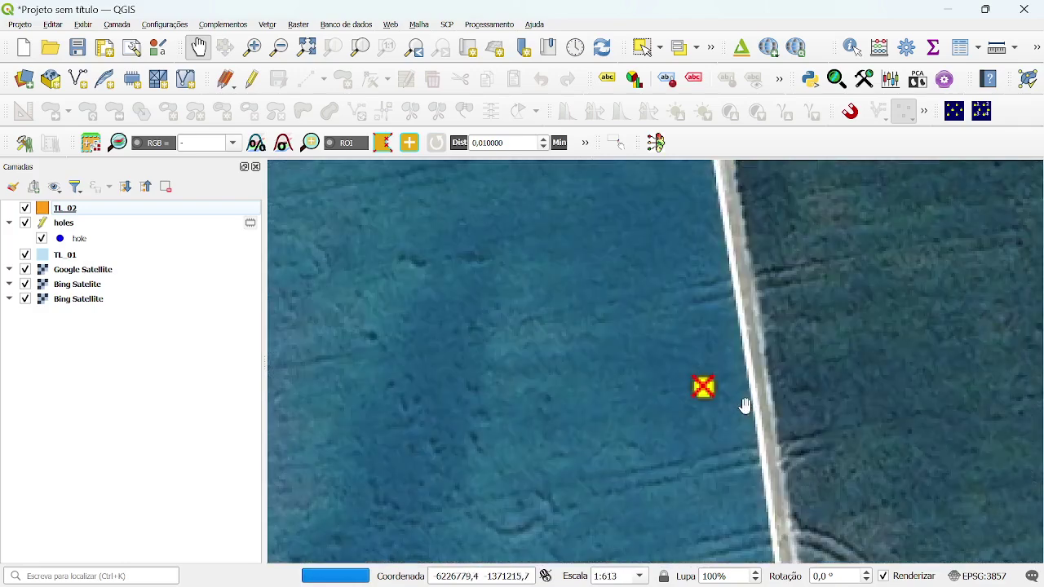
key("ctrl")
key("ctrl")
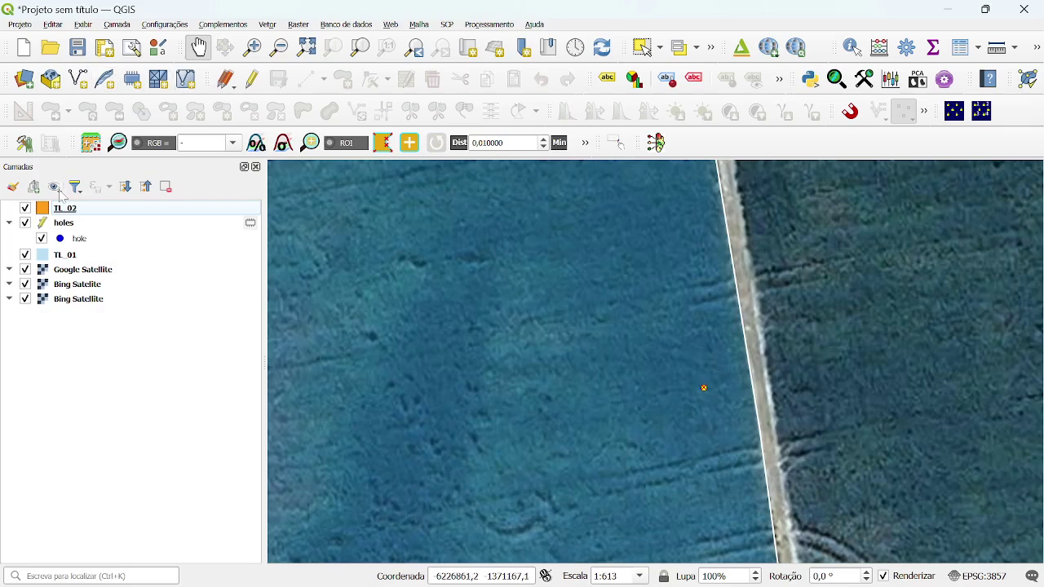
Step: Enable editing on the holes layer and use the Vertex tool to move the southeastern point northwest, away from the field's eastern boundary
left_click(65, 238)
left_click(63, 222)
key("ctrl")
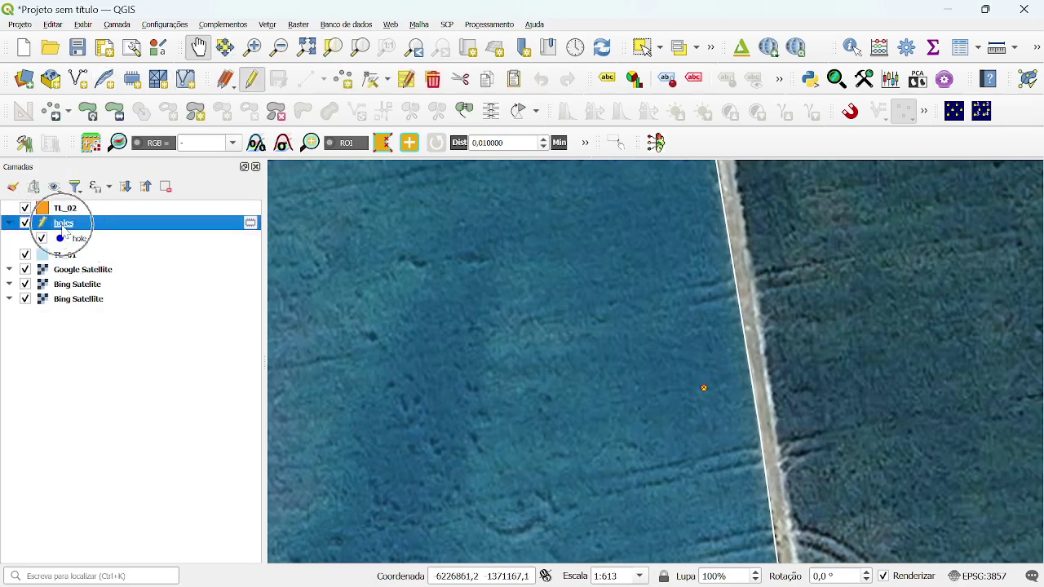
left_click(255, 89)
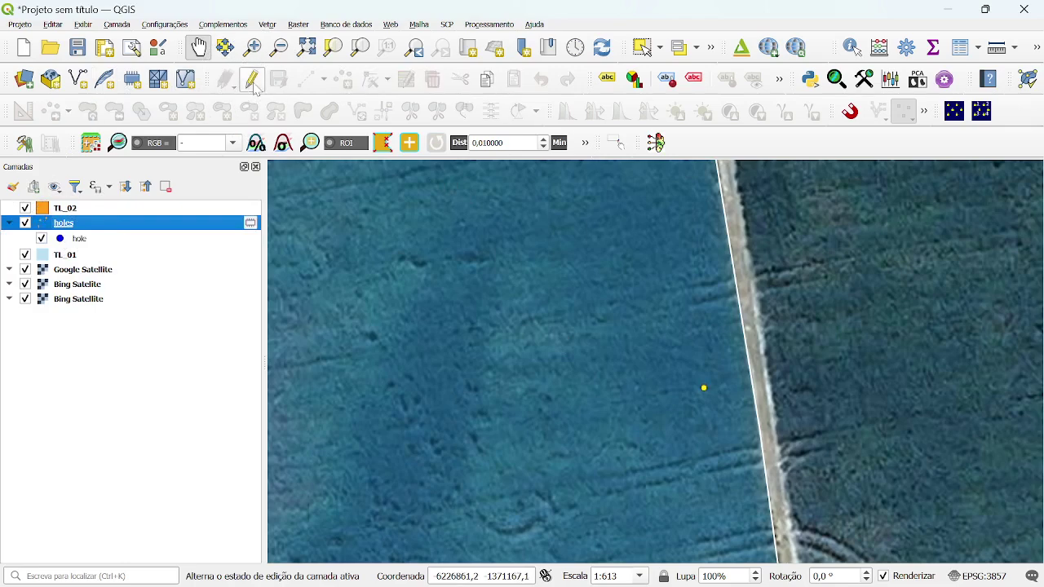
left_click(255, 89)
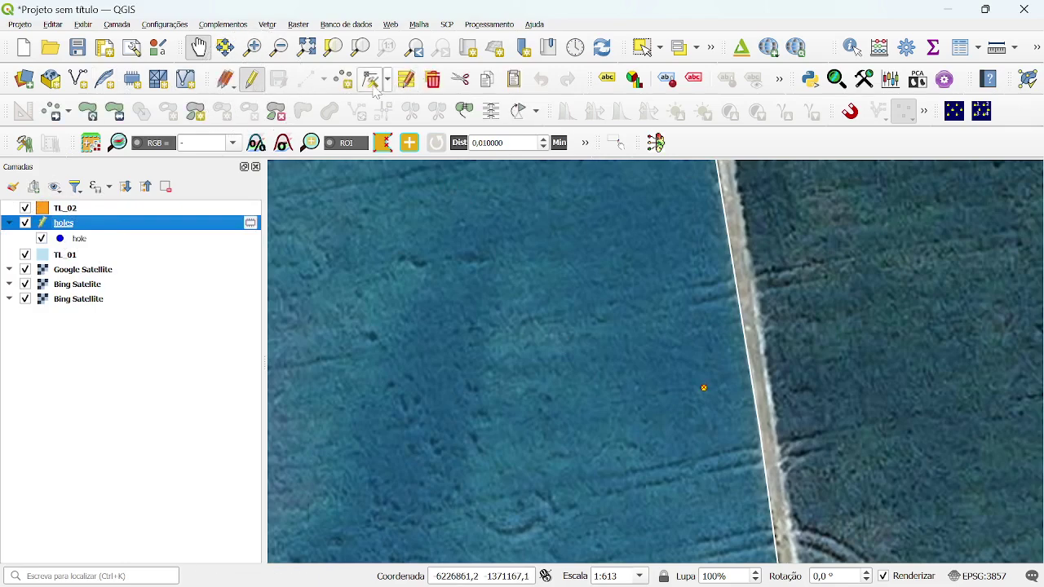
left_click(374, 85)
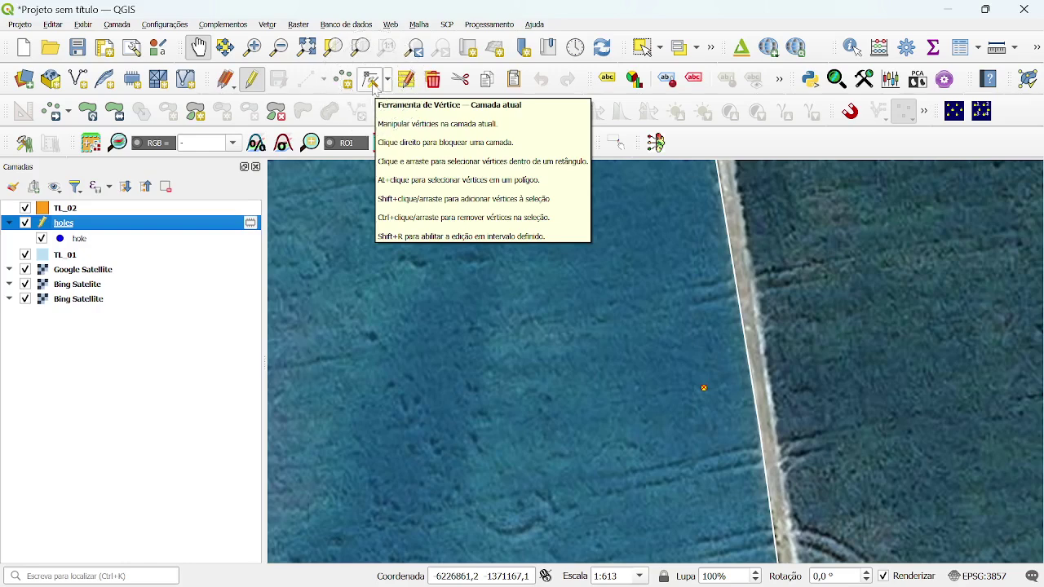
left_click(374, 86)
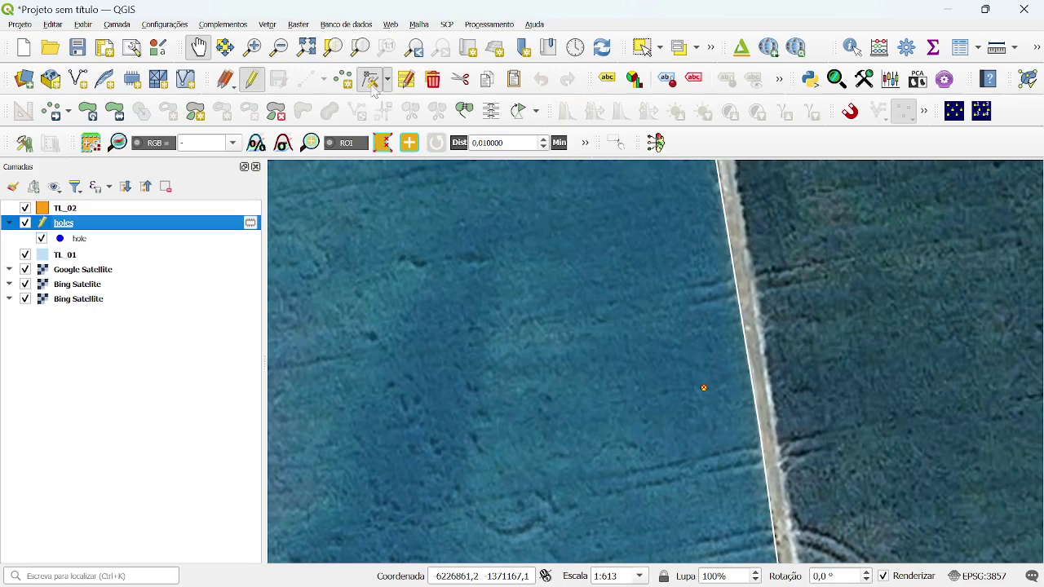
left_click(705, 389)
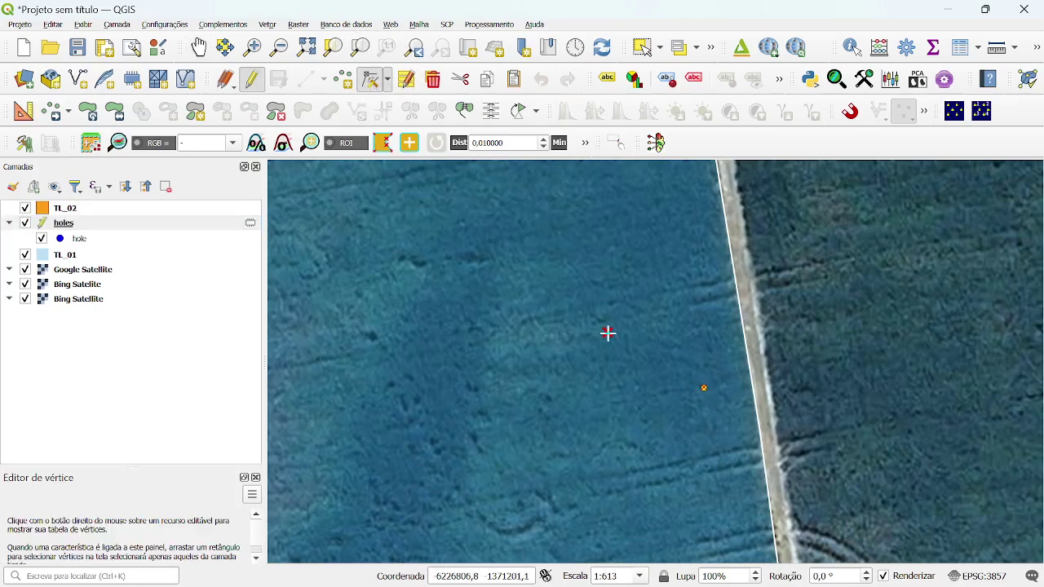
left_click(489, 236)
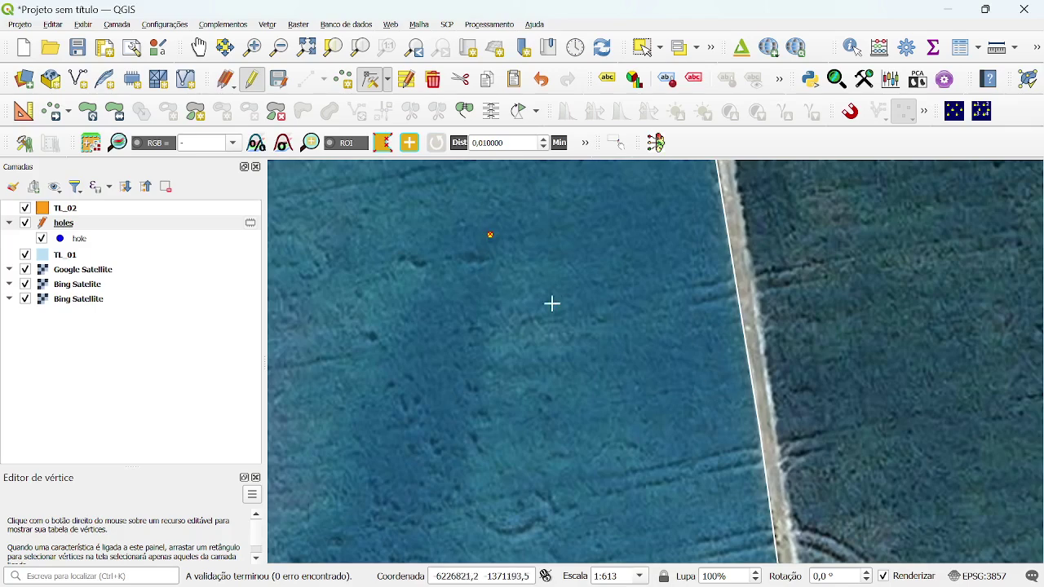
Step: Reposition the southeastern point within the gap between the neighbouring grid points and the field's eastern boundary
scroll(717, 376, "down", 3)
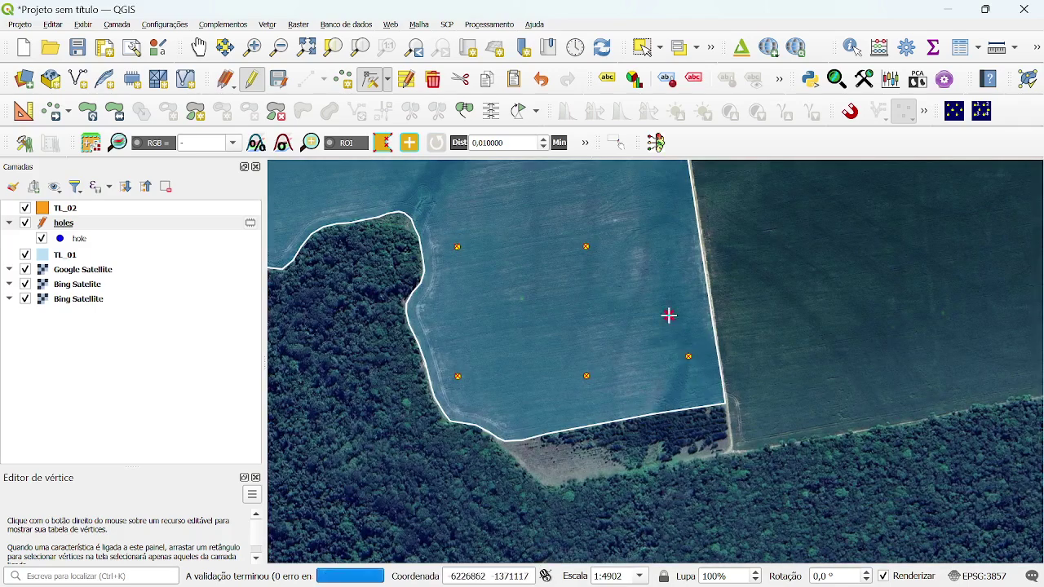
left_click(668, 311)
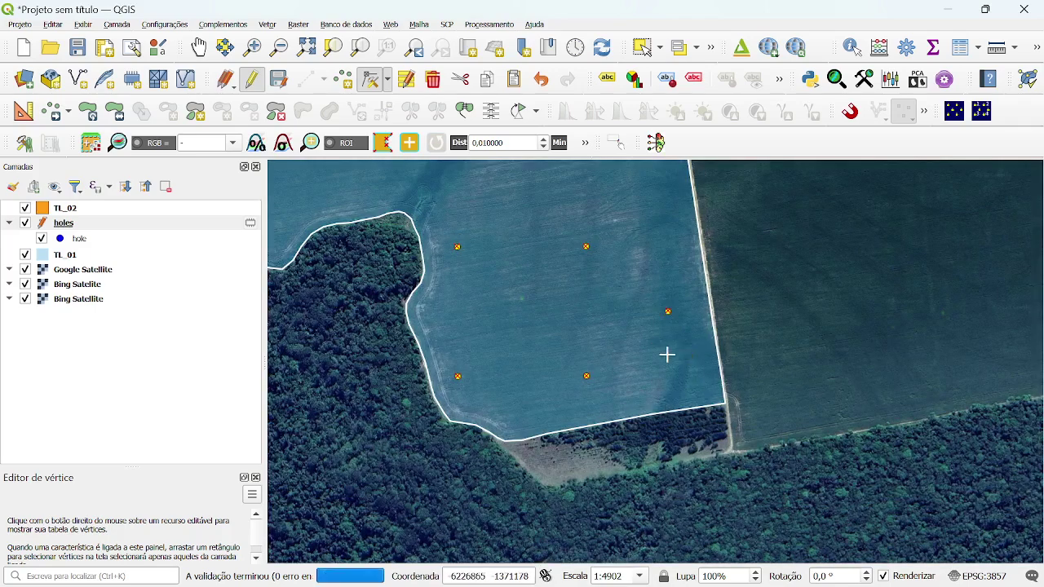
left_click(668, 314)
left_click(659, 331)
Step: Move the grid point beside the road junction on the field's northern edge slightly south, further inside TL_01
scroll(664, 383, "down", 3)
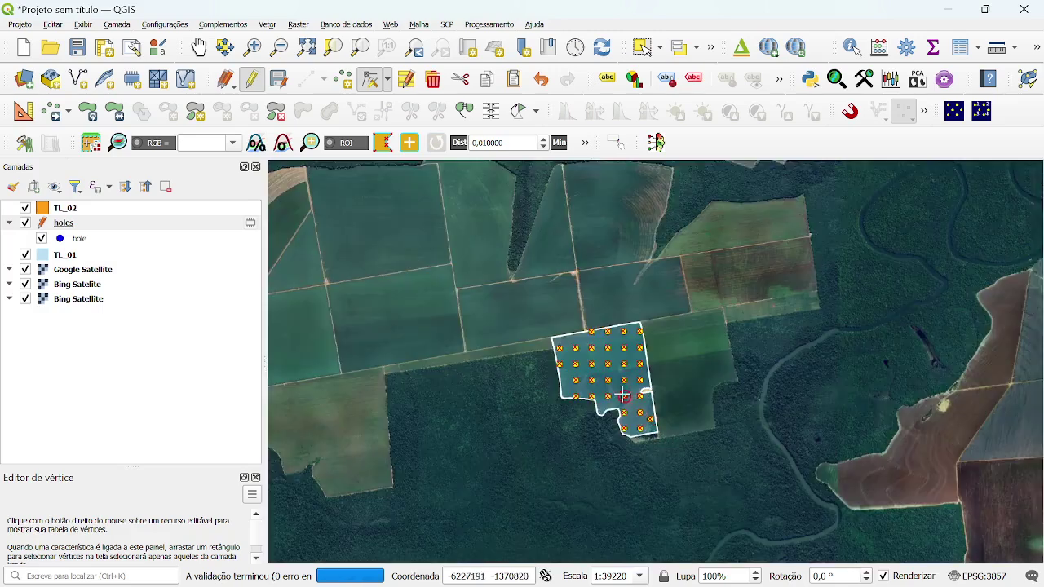
scroll(591, 332, "up", 1)
scroll(563, 351, "up", 1)
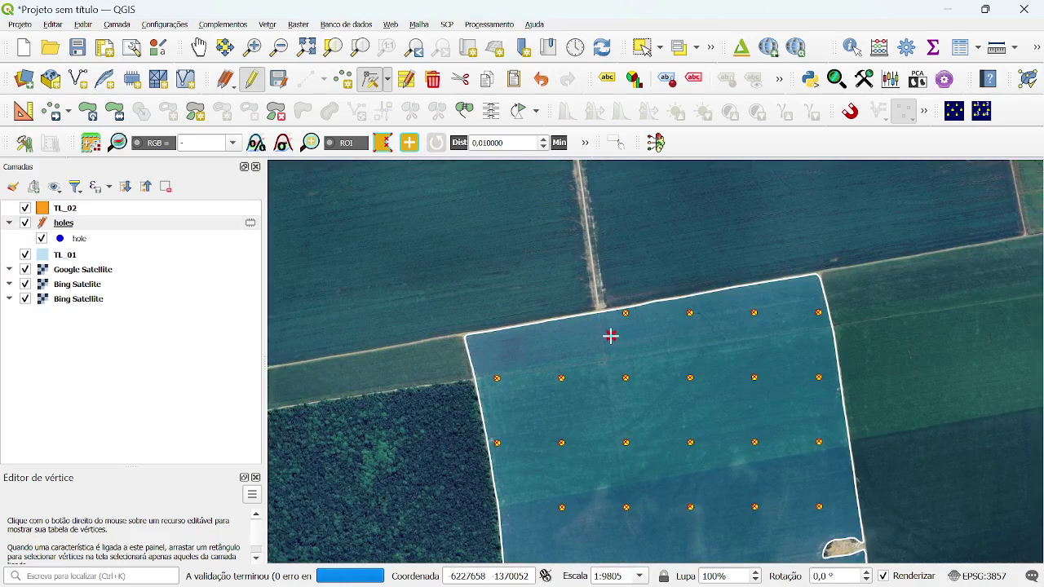
scroll(499, 393, "down", 1)
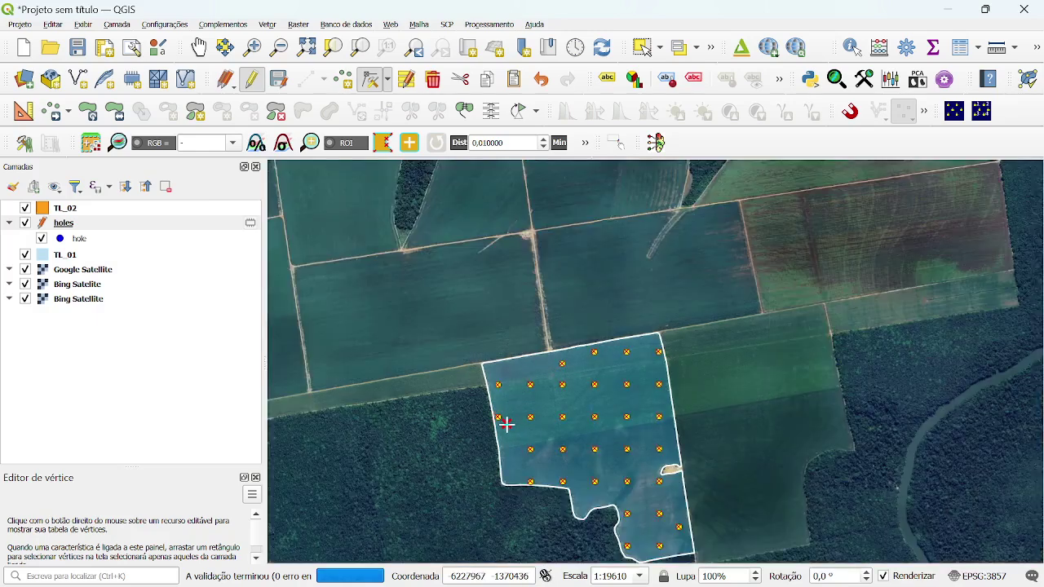
Step: Shift the holes points near the western, southwestern and southern edges of TL_01 to even out their spacing from the boundary
left_click(507, 425)
left_click(518, 471)
left_click(563, 482)
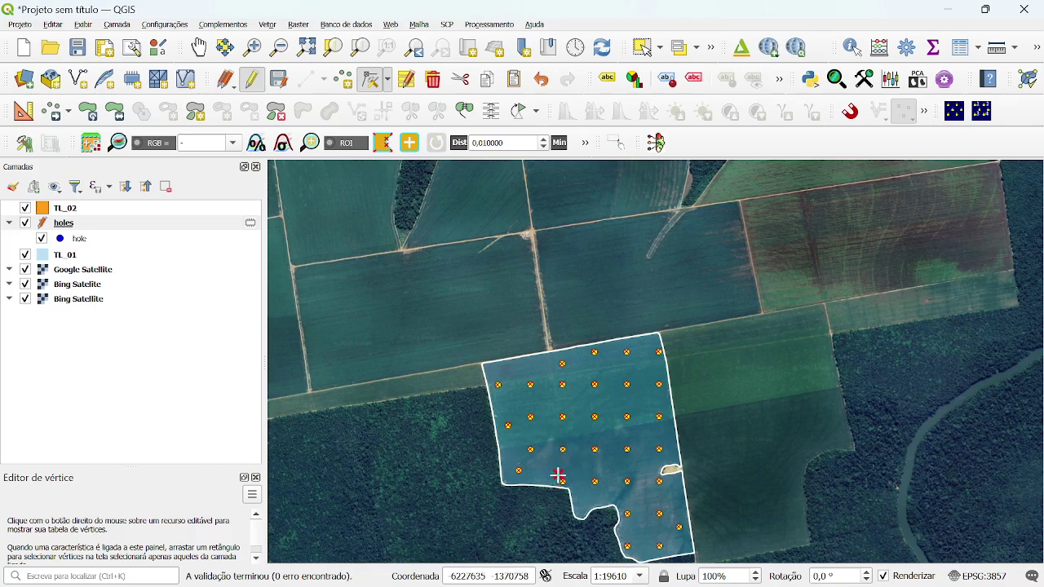
left_click(558, 475)
scroll(623, 514, "down", 1)
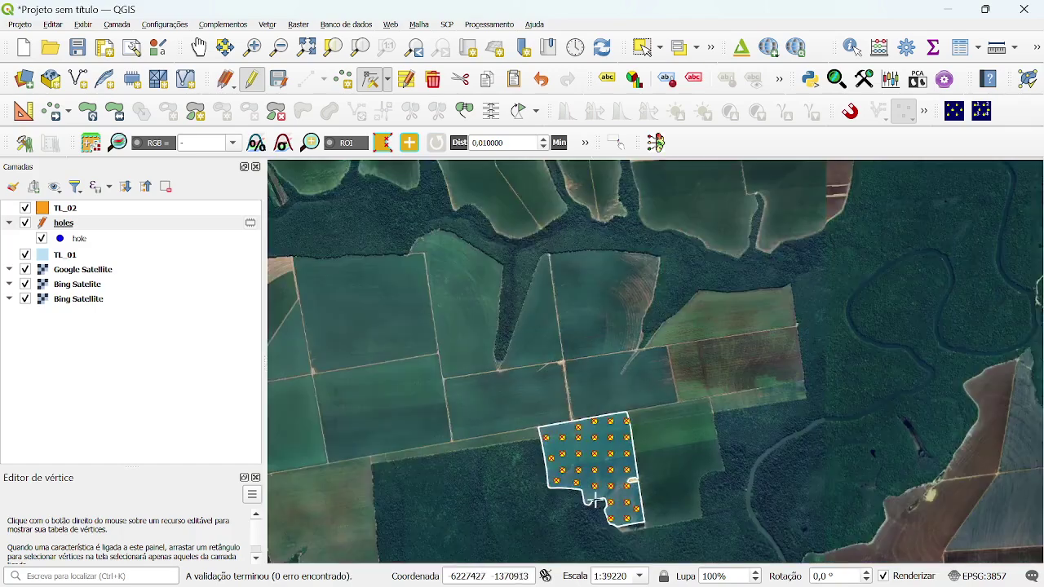
scroll(612, 514, "up", 2)
left_click(625, 507)
left_click(634, 496)
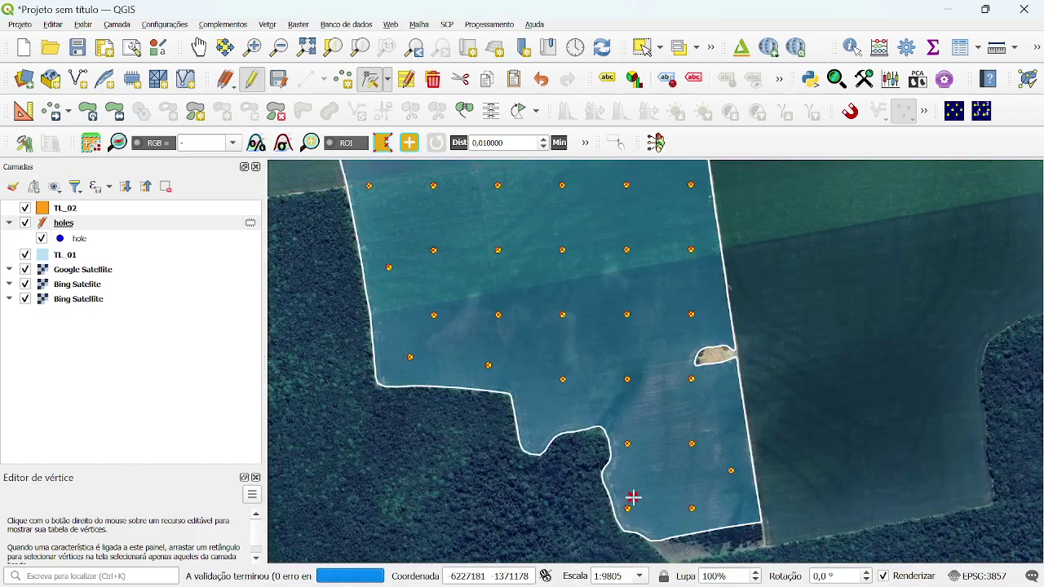
Step: Move the westernmost point of the northern row further west, and save and end the edits on the holes layer
scroll(611, 502, "down", 1)
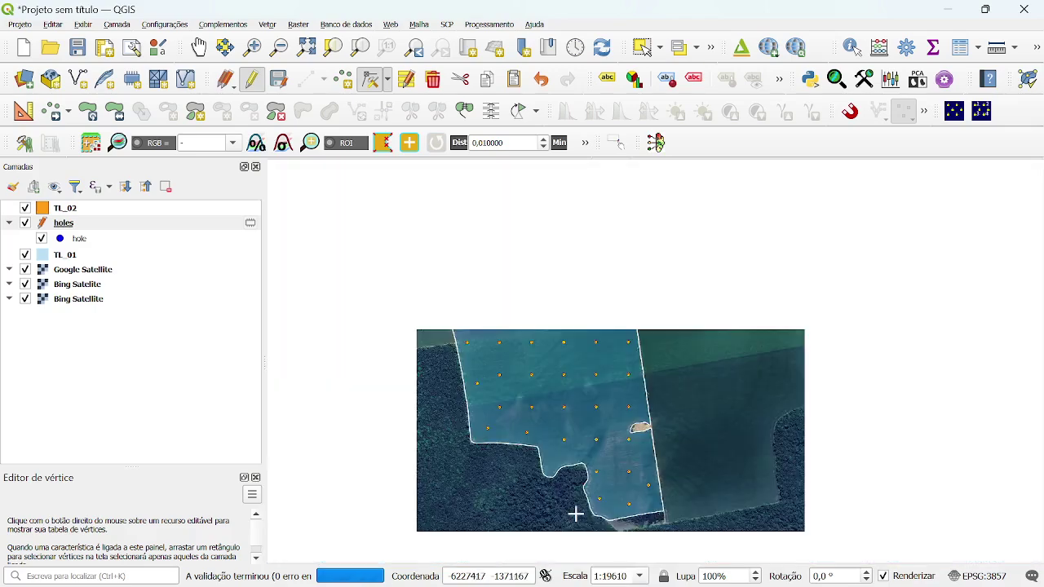
scroll(522, 330, "up", 1)
left_click(537, 313)
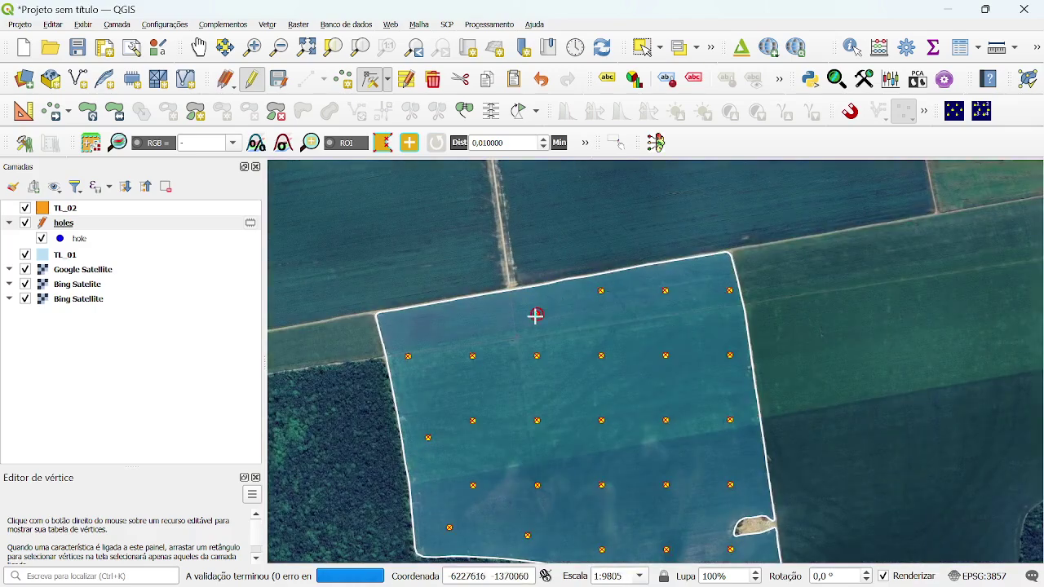
left_click(507, 312)
scroll(559, 237, "down", 1)
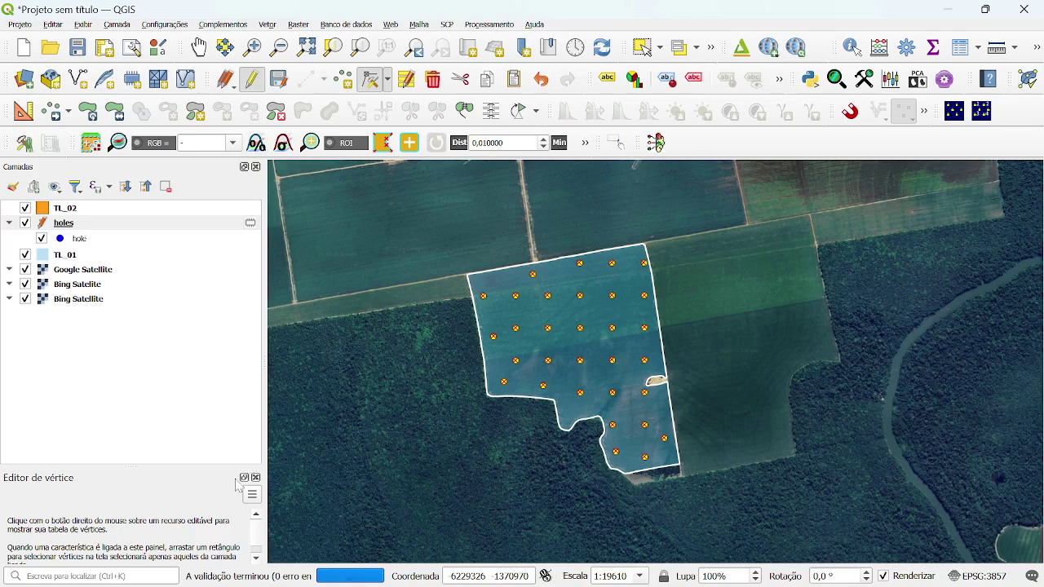
left_click(254, 80)
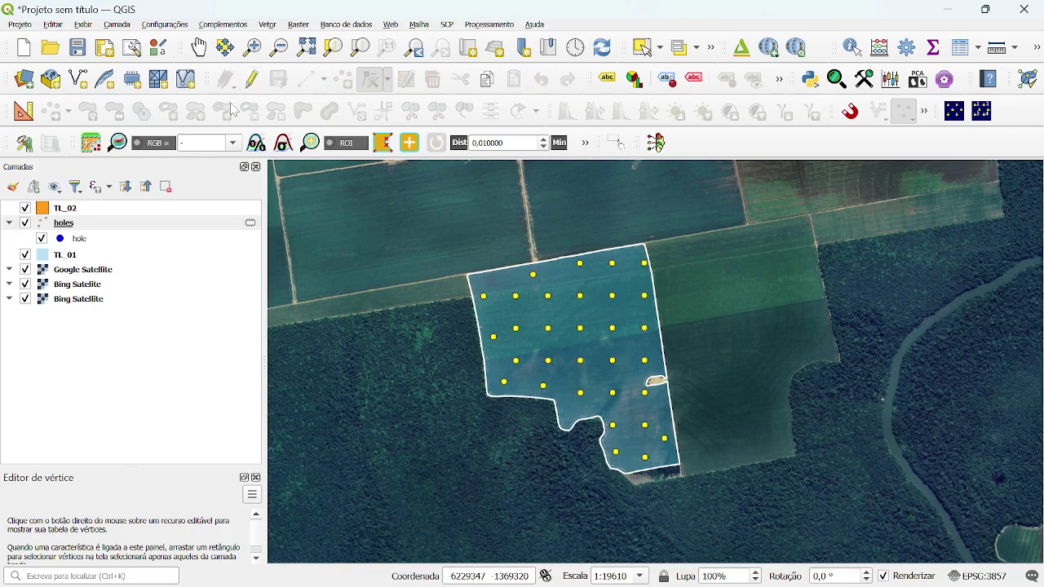
Step: Start exporting the features of the holes layer to a new file, keeping GeoPackage as the format
right_click(69, 224)
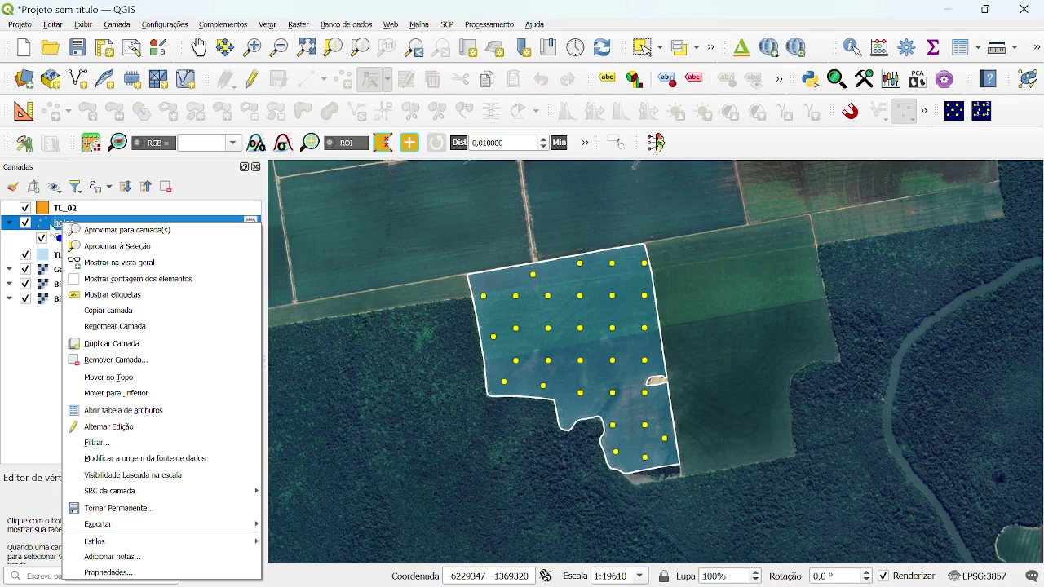
left_click(55, 228)
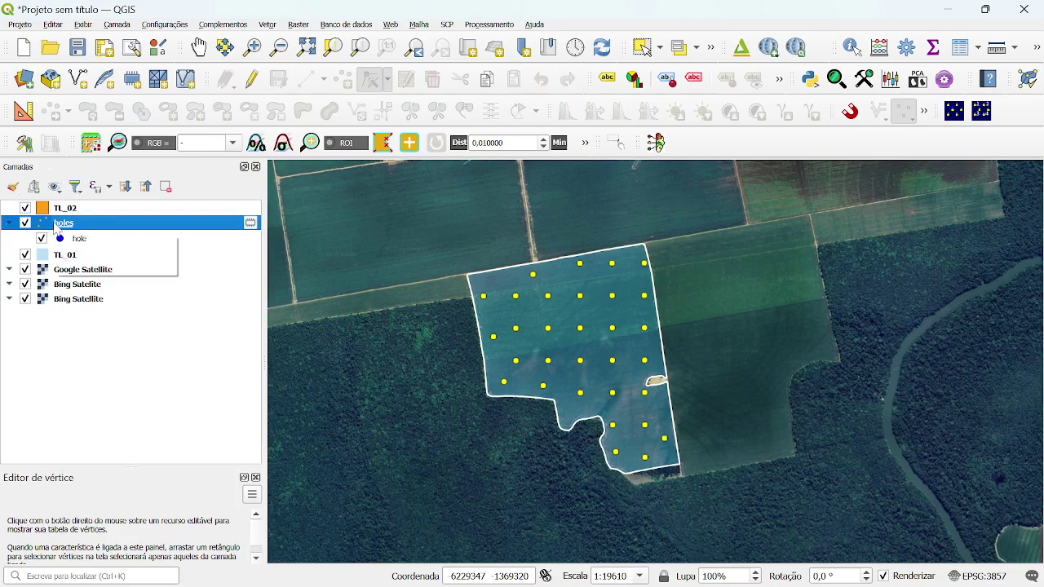
right_click(54, 224)
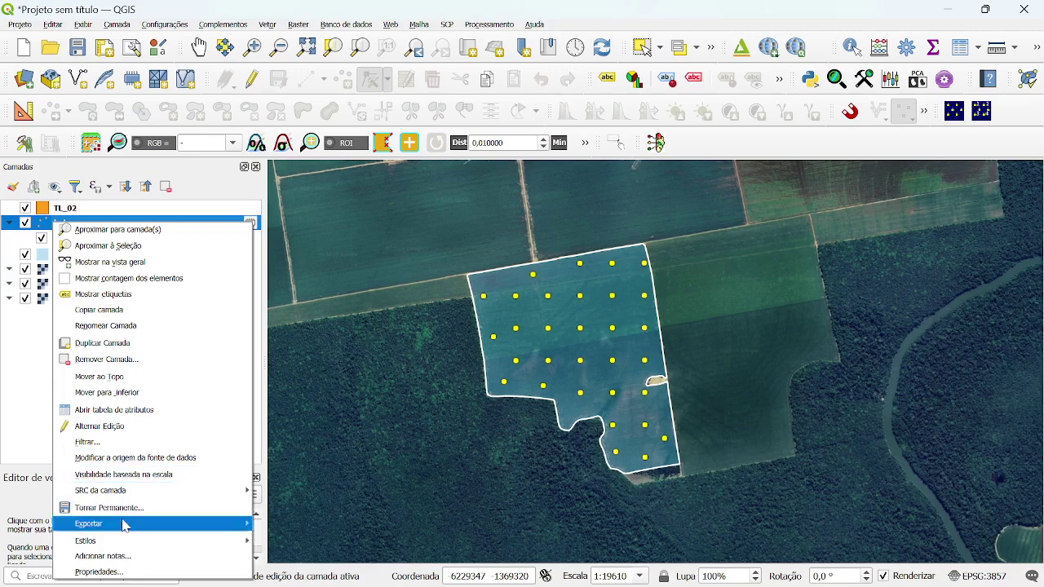
mouse_move(135, 526)
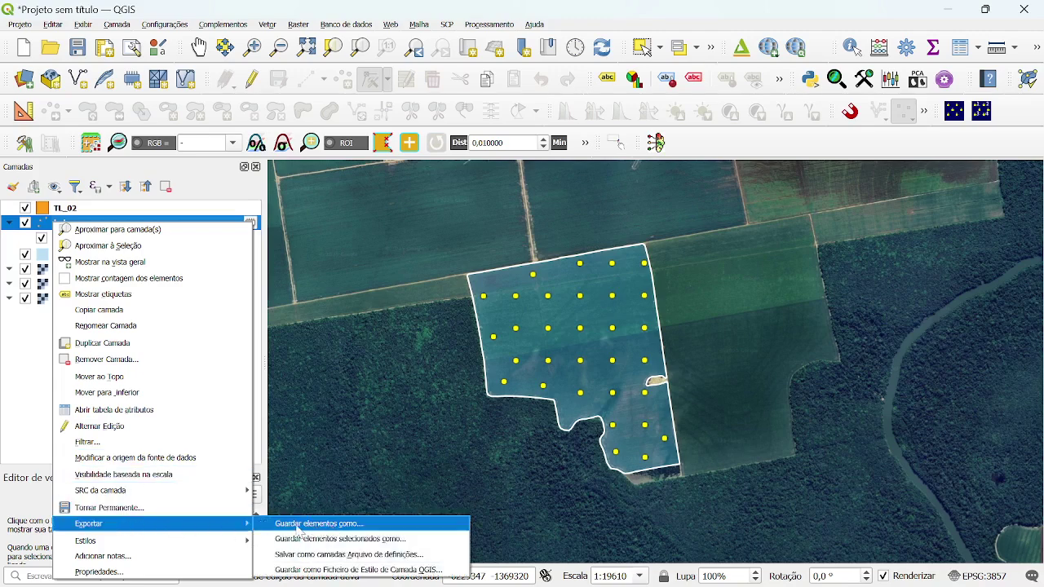
left_click(43, 228)
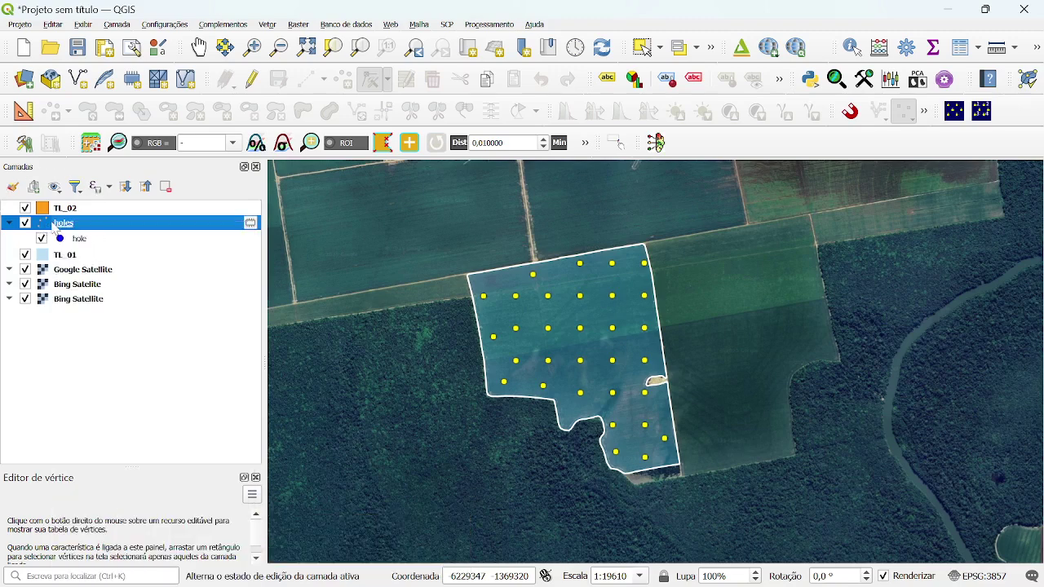
key("ctrl")
right_click(66, 229)
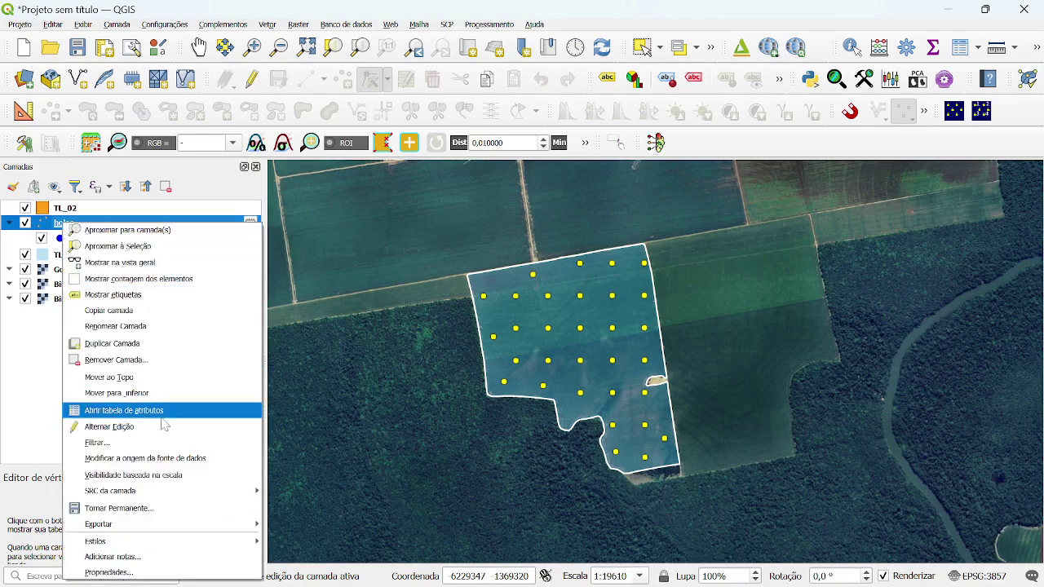
mouse_move(126, 530)
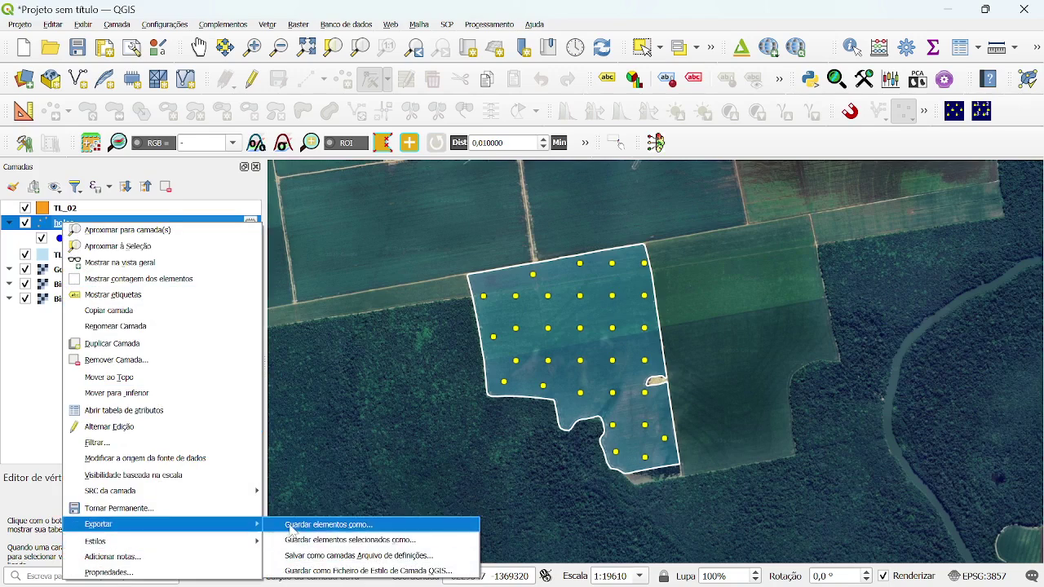
left_click(314, 528)
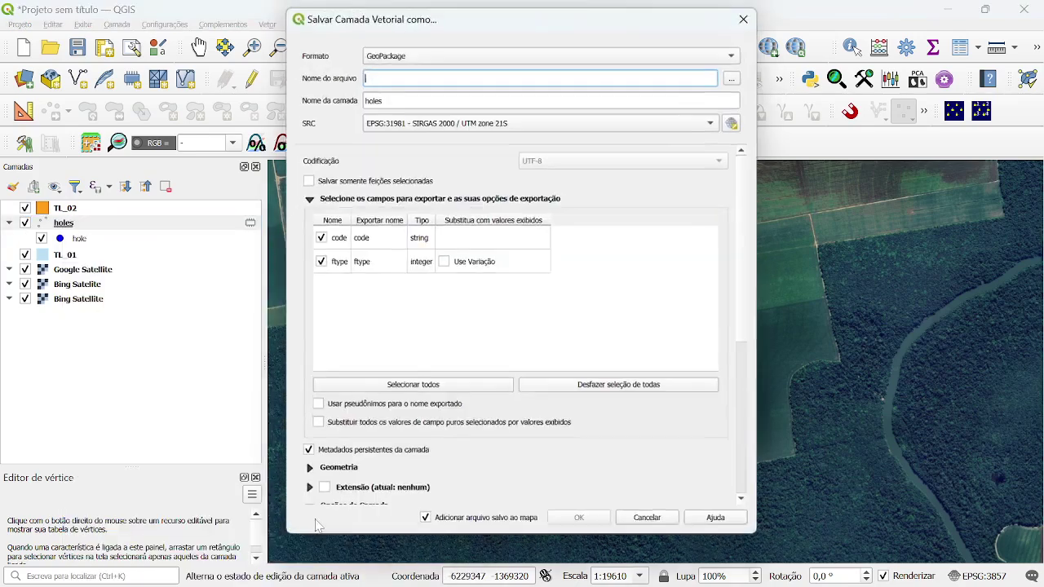
left_click(405, 52)
left_click(405, 52)
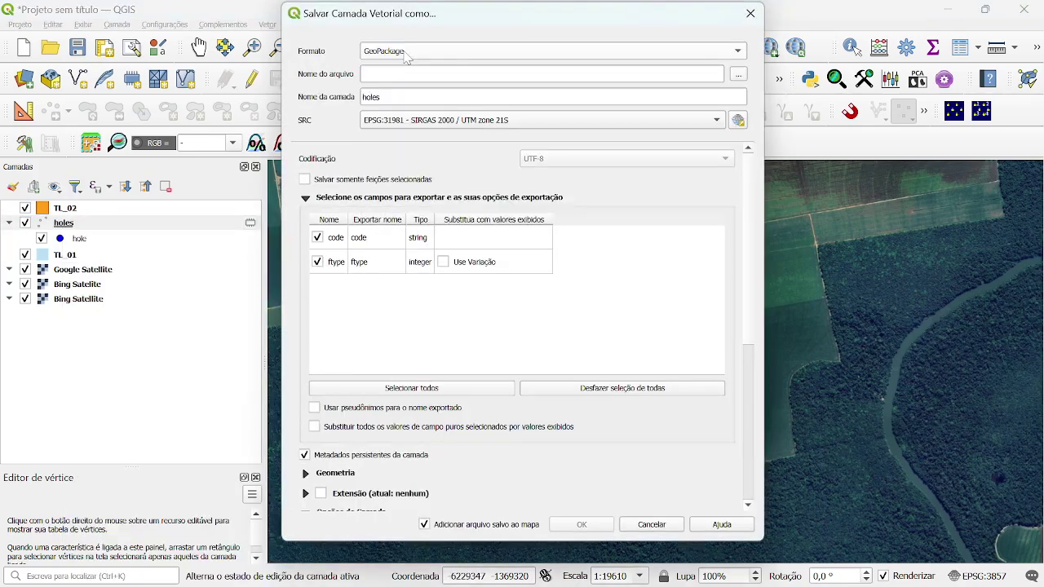
Step: Set the export's output file to Am_TL_01_25 in the Amostras_solo folder of Juliano_AP
left_click(738, 74)
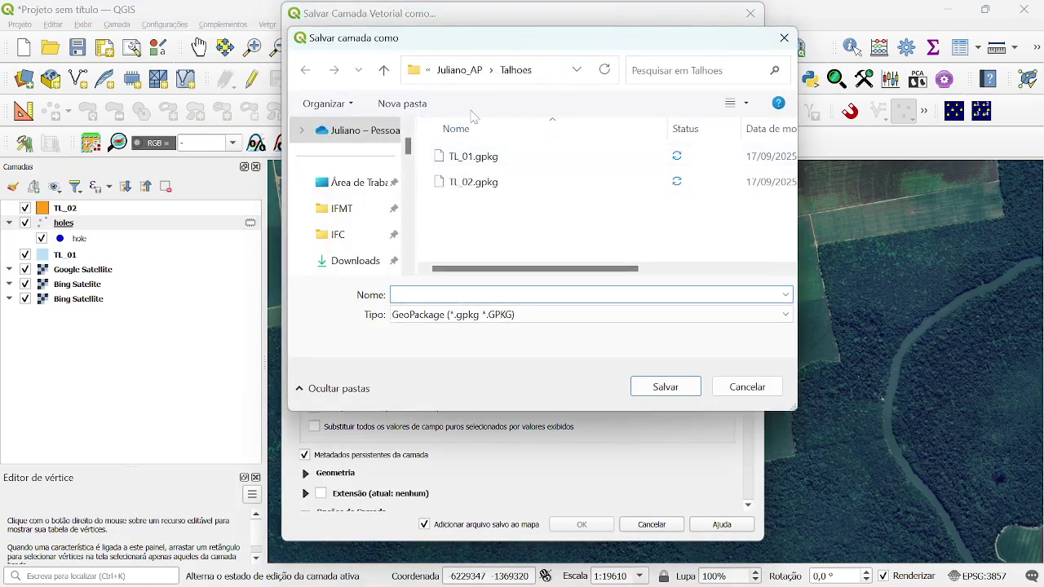
left_click(784, 37)
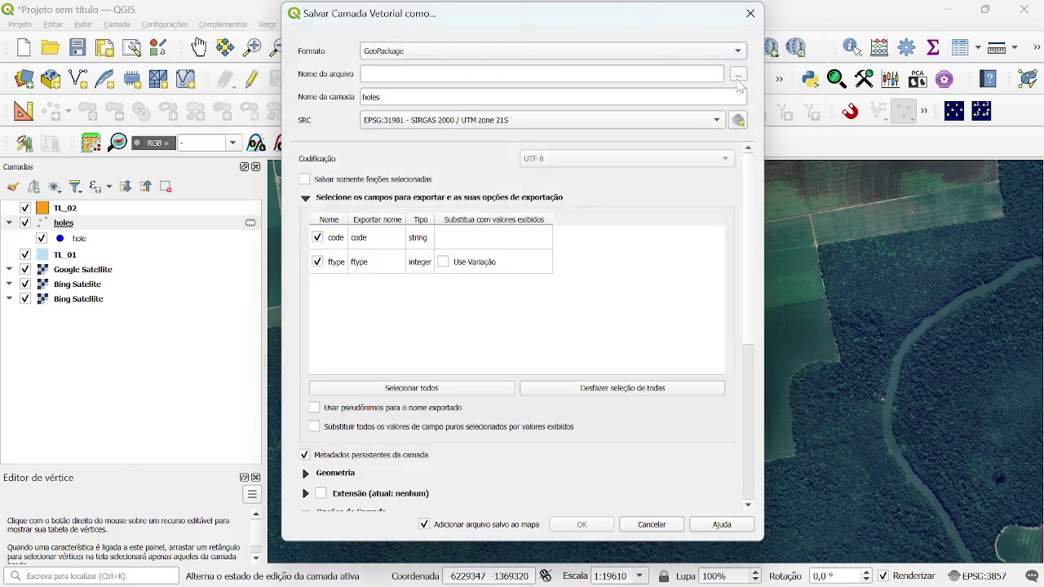
left_click(738, 75)
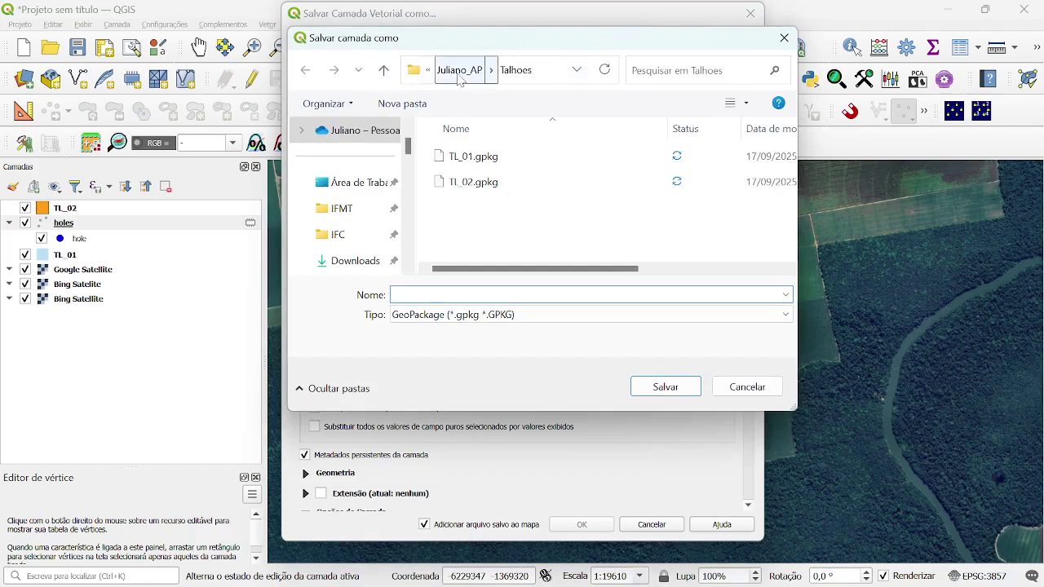
left_click(459, 73)
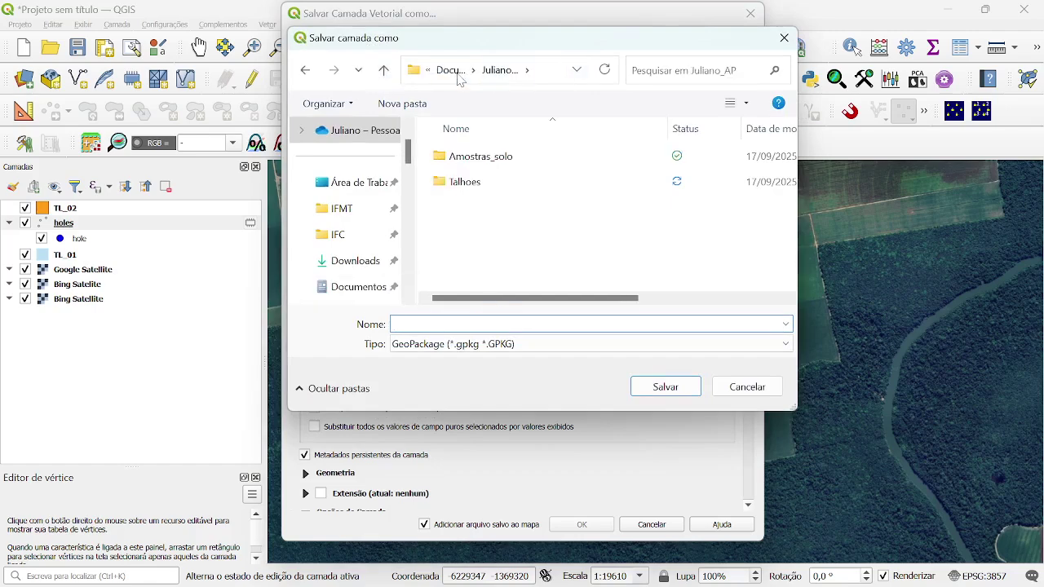
double_click(477, 166)
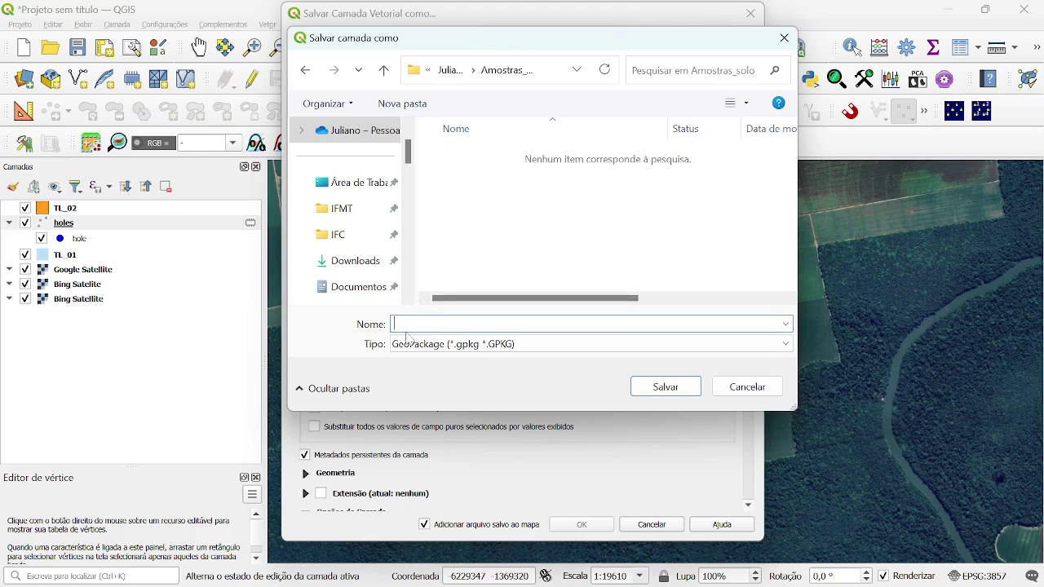
type("Am TL_01_25")
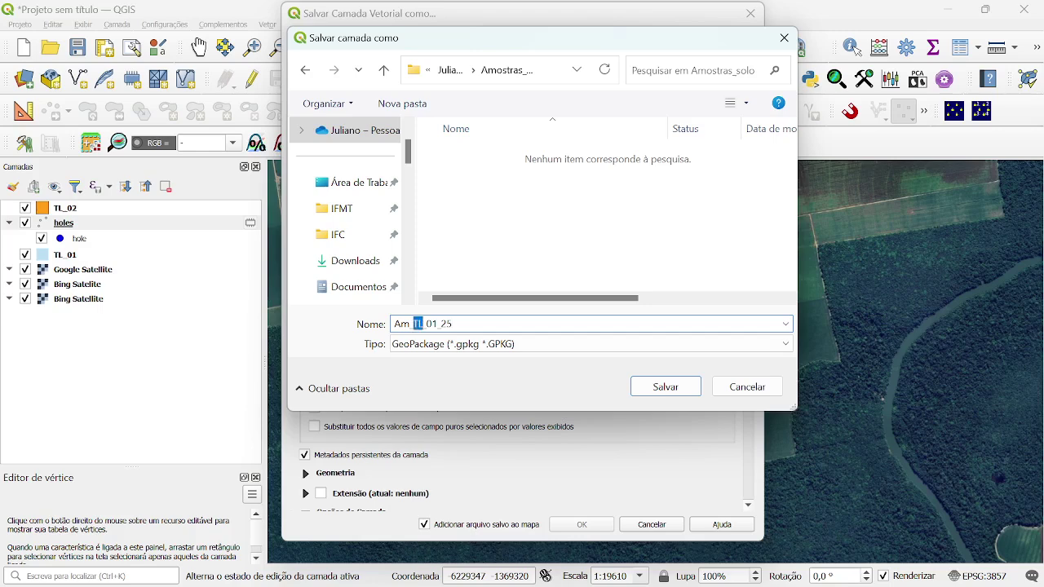
double_click(446, 324)
left_click(657, 388)
Step: Set the export's coordinate system to EPSG:31981 - SIRGAS 2000 / UTM zone 21S and export the holes layer
left_click(390, 122)
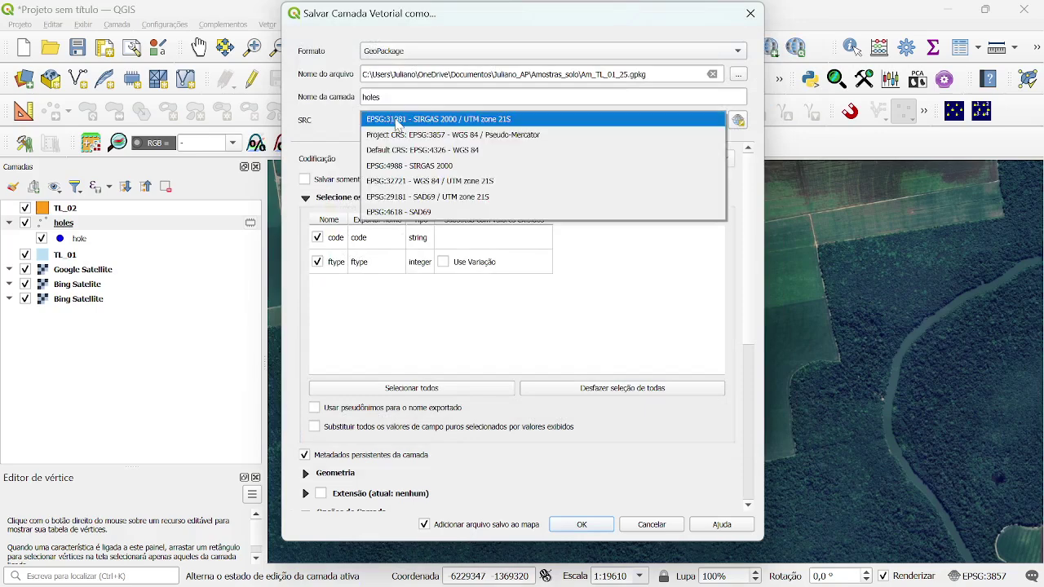
left_click(396, 125)
mouse_move(396, 126)
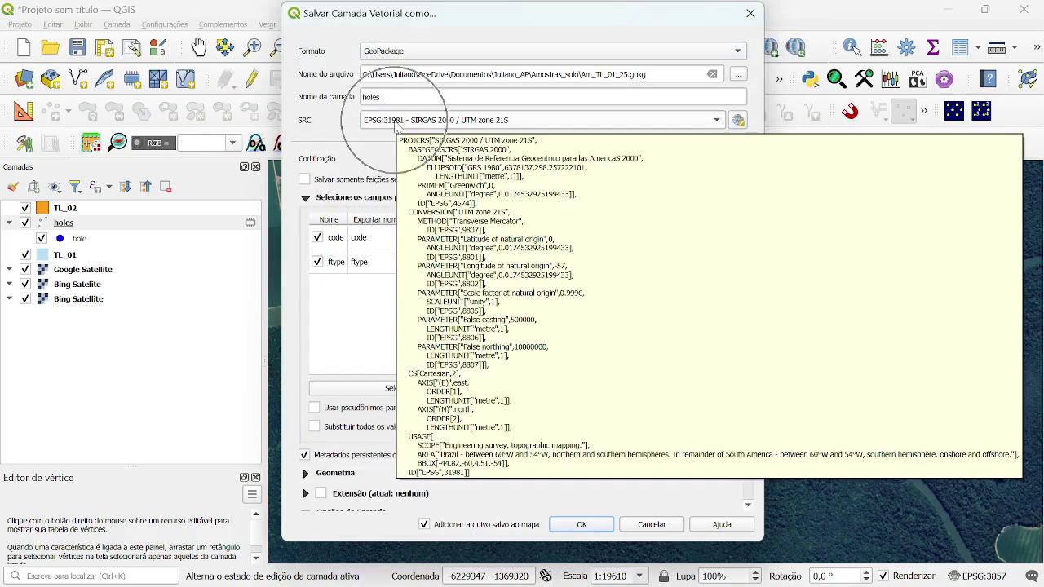
left_click(396, 124)
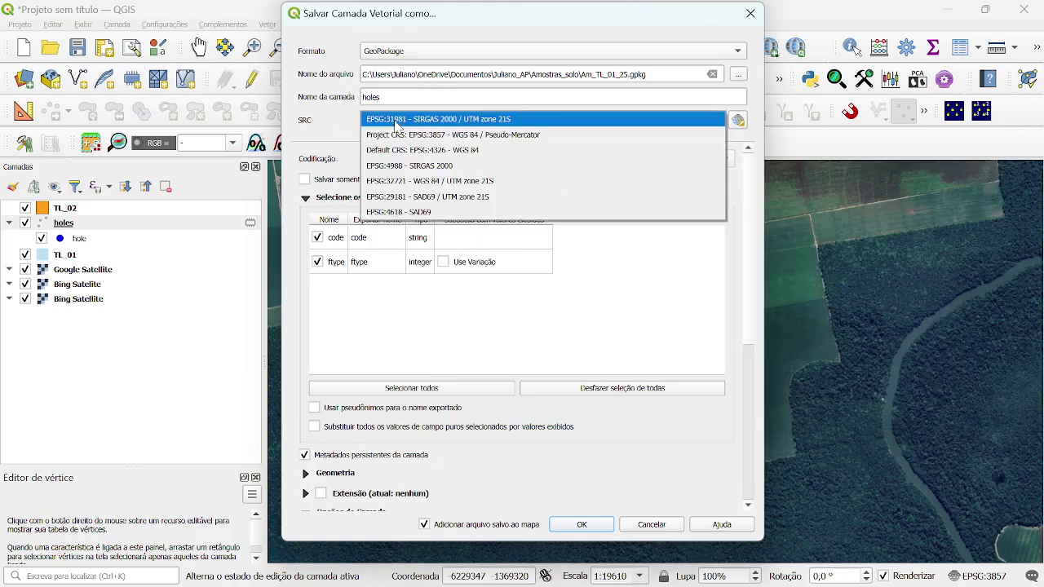
left_click(396, 123)
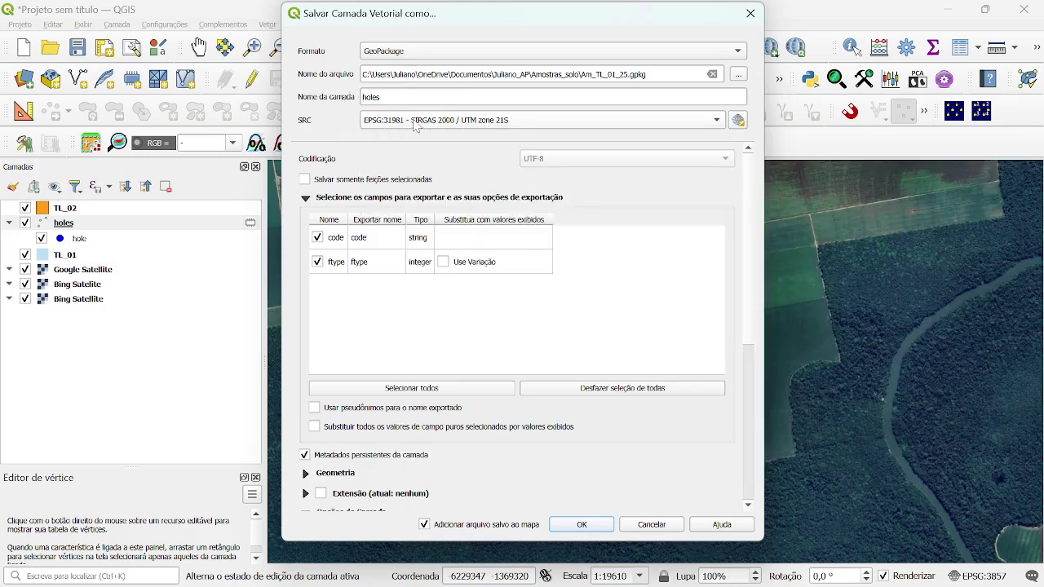
left_click(581, 524)
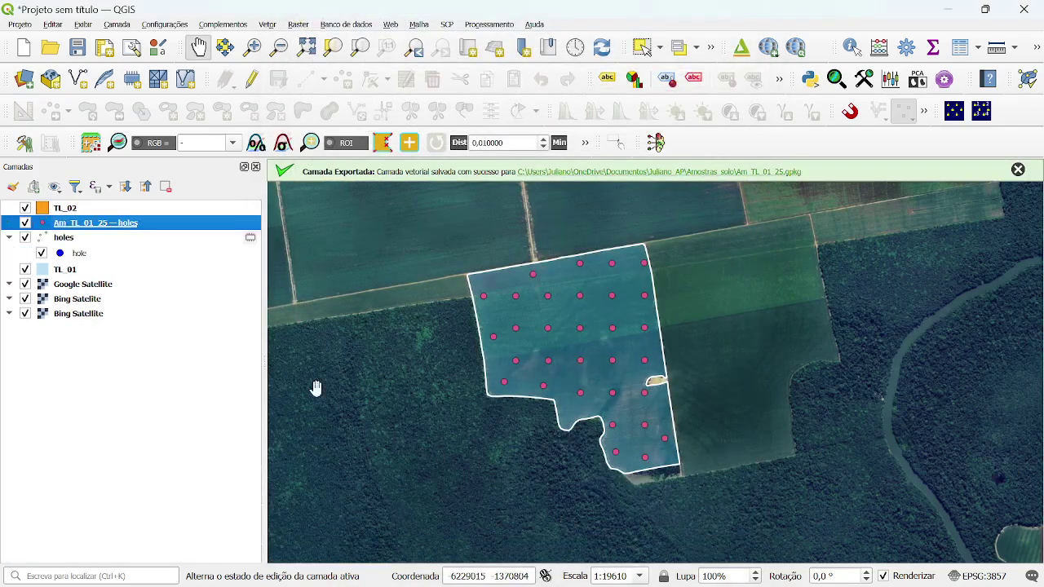
Step: Remove the original temporary holes layer from the project, keeping the exported Am_TL_01_25 layer
left_click(90, 223)
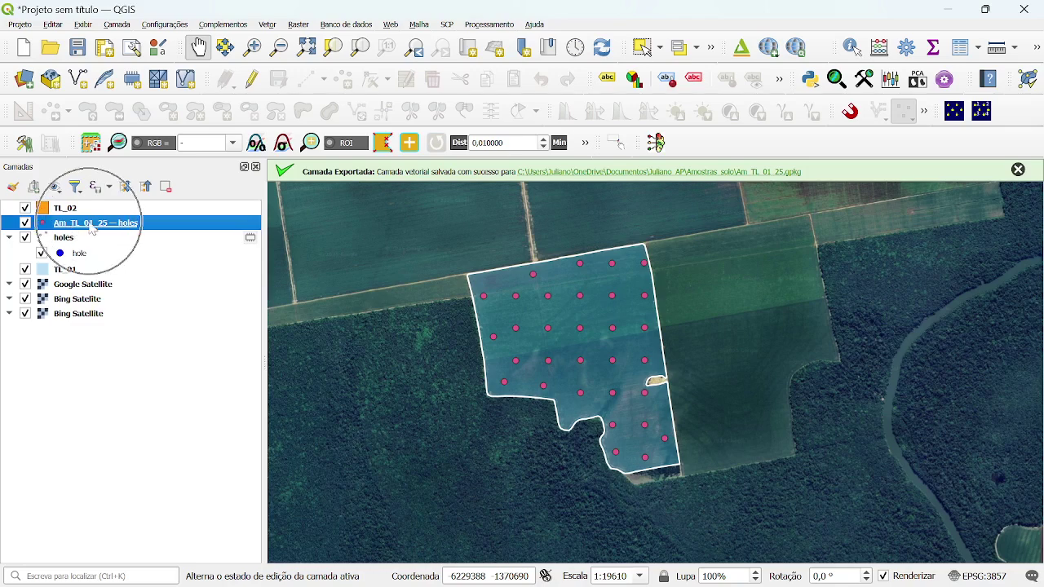
left_click(65, 238)
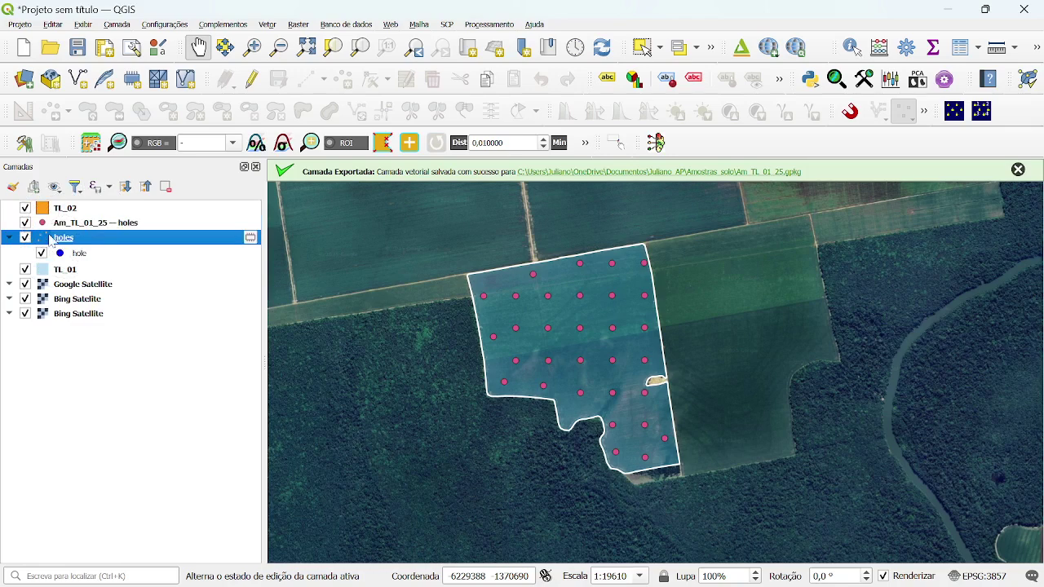
right_click(49, 238)
left_click(168, 366)
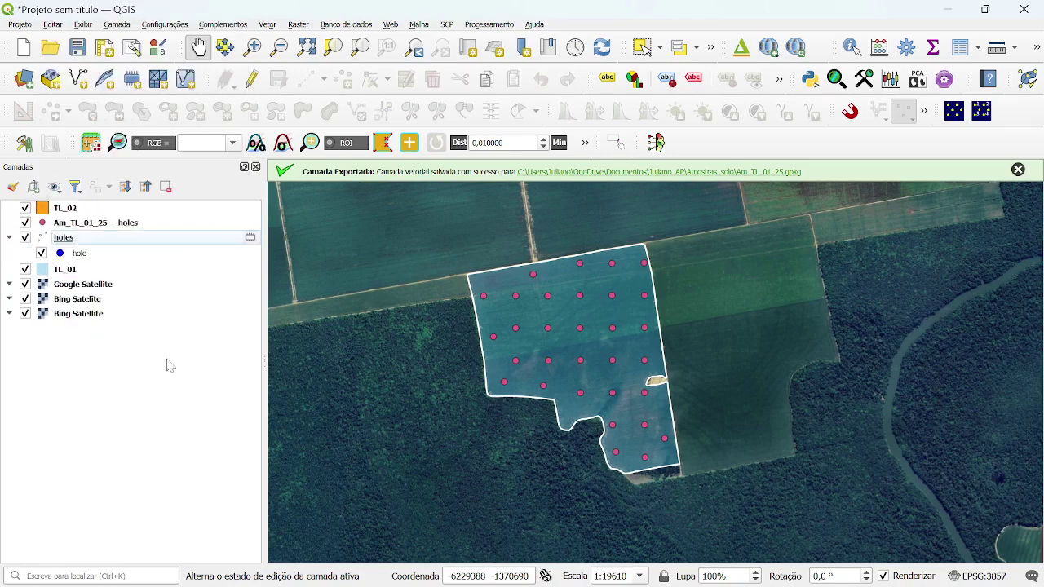
left_click(106, 238)
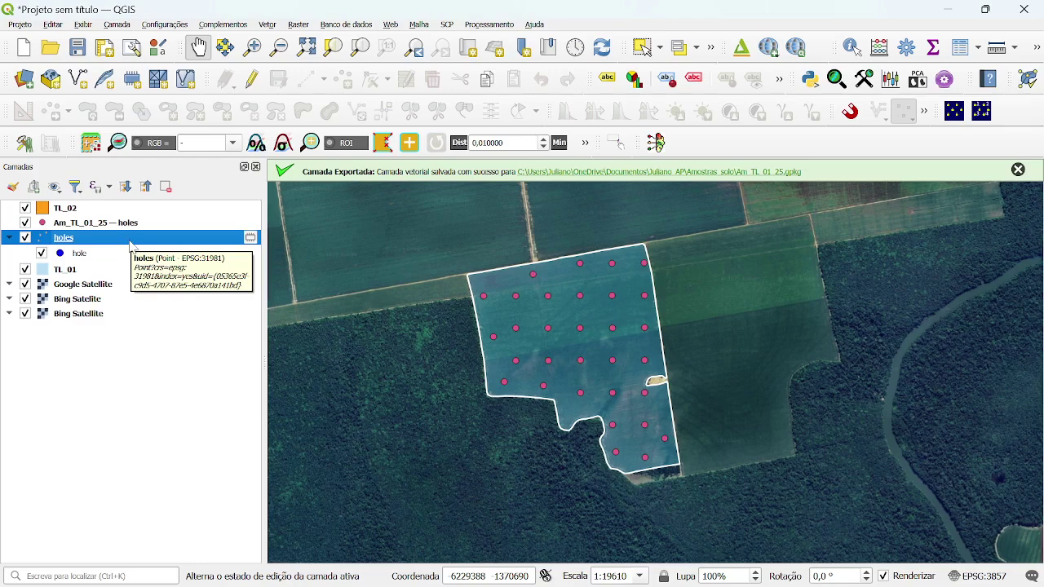
right_click(130, 243)
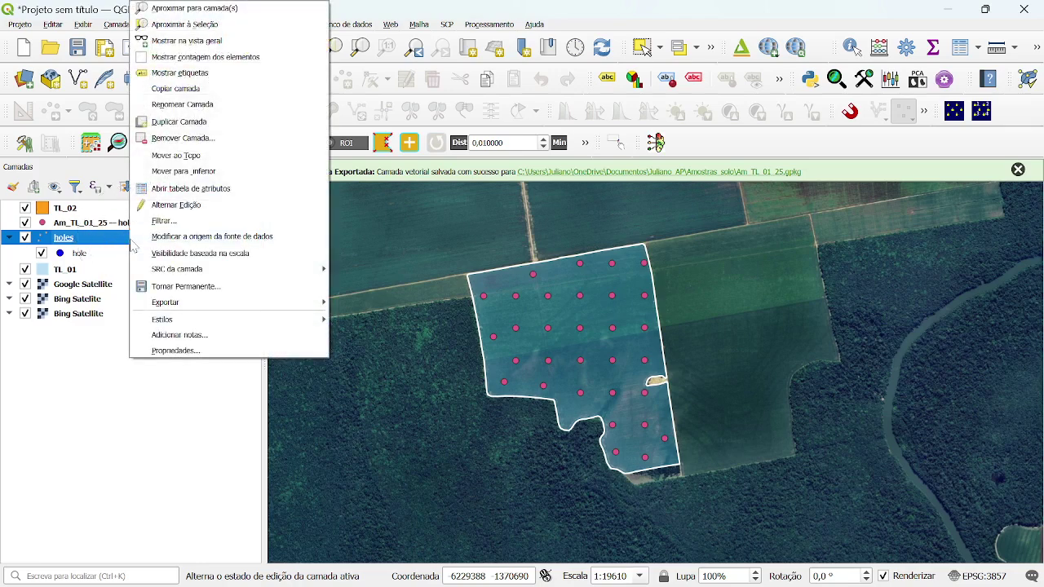
left_click(175, 137)
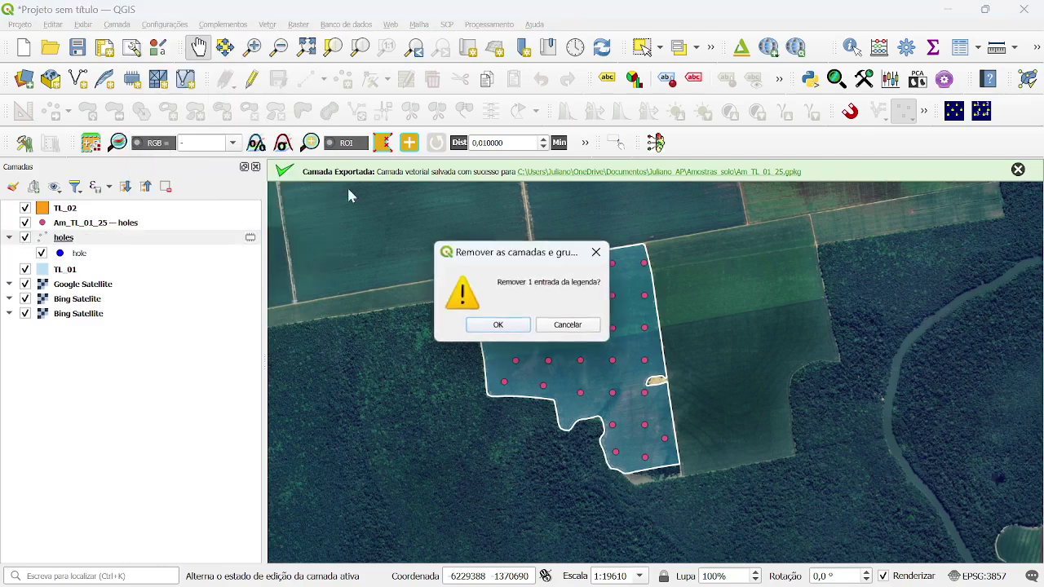
left_click(498, 326)
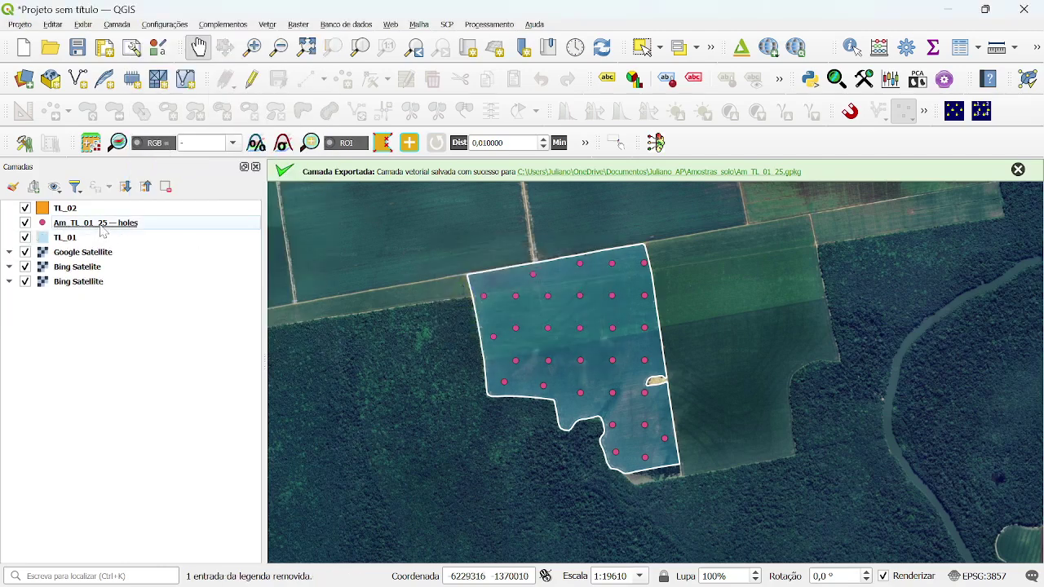
left_click(100, 228)
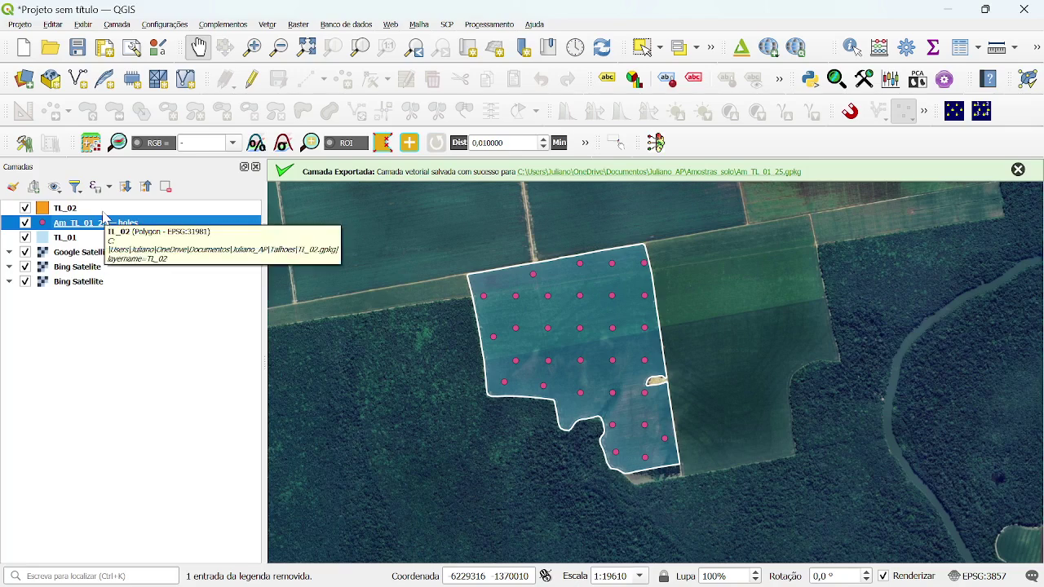
left_click(117, 350)
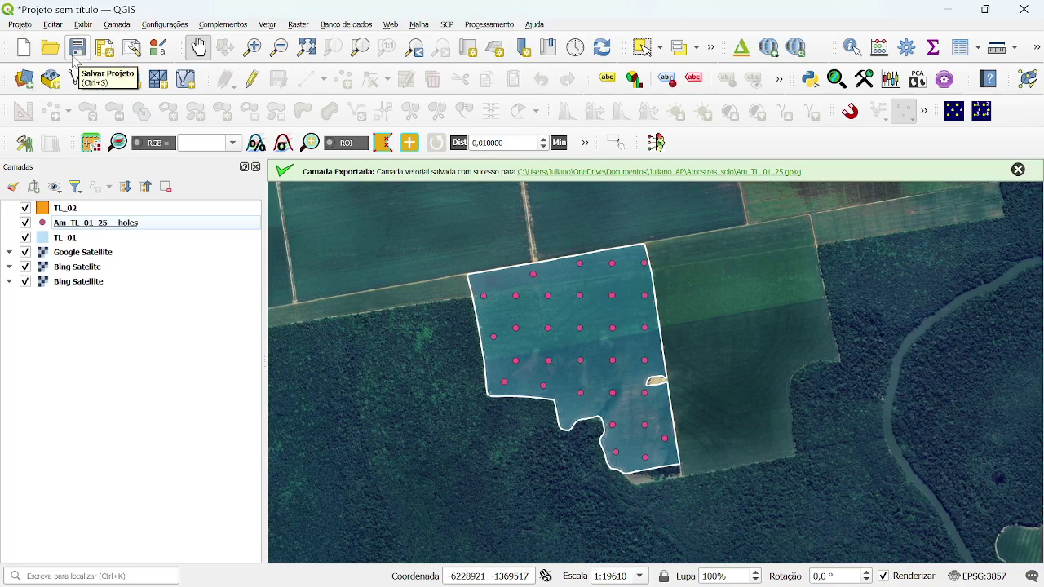
Step: Save the project as Projeto_Fazenda in the Juliano_AP folder under Documentos
left_click(84, 54)
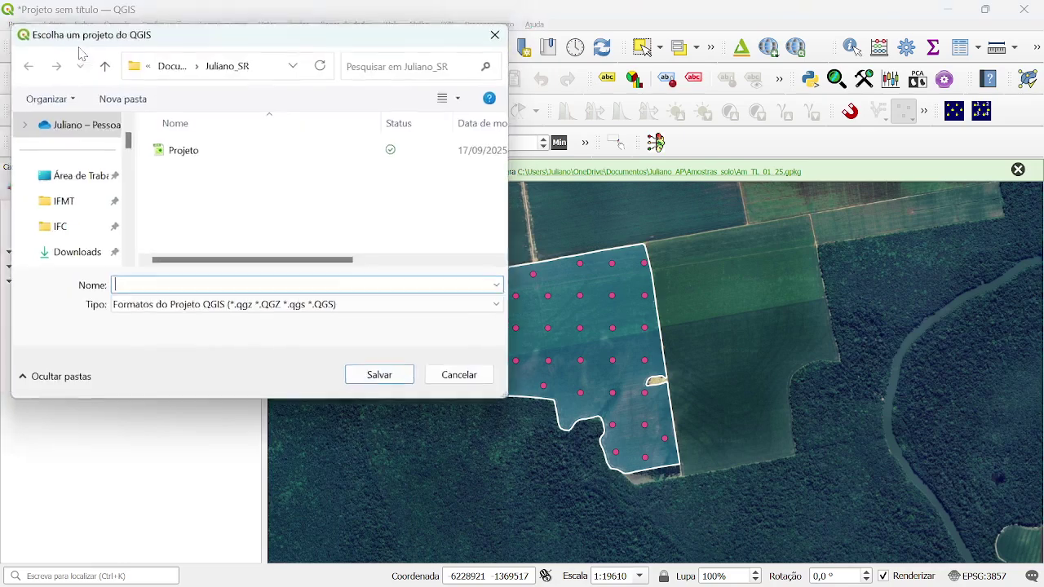
left_click(172, 66)
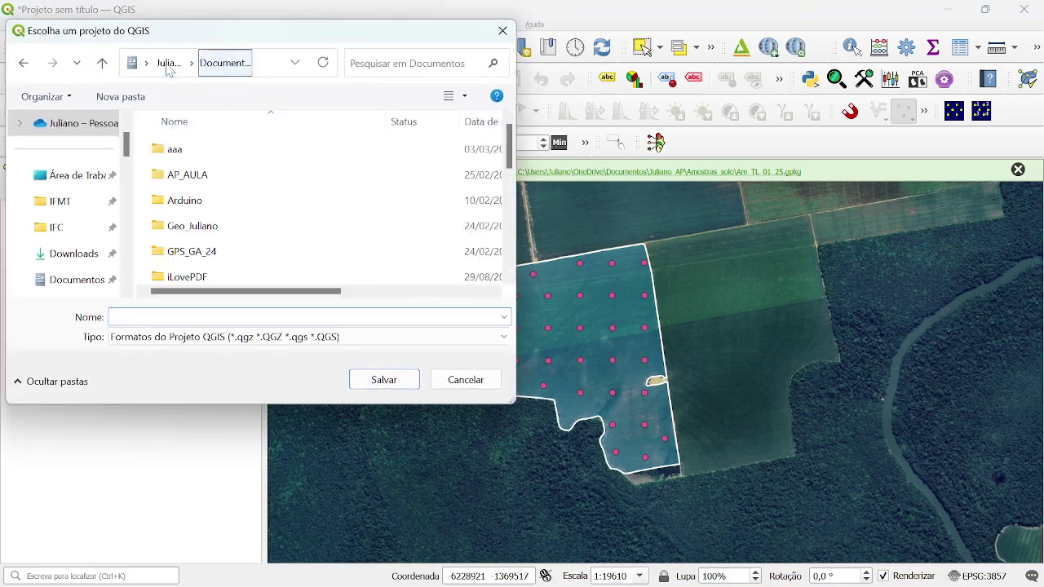
scroll(187, 163, "down", 2)
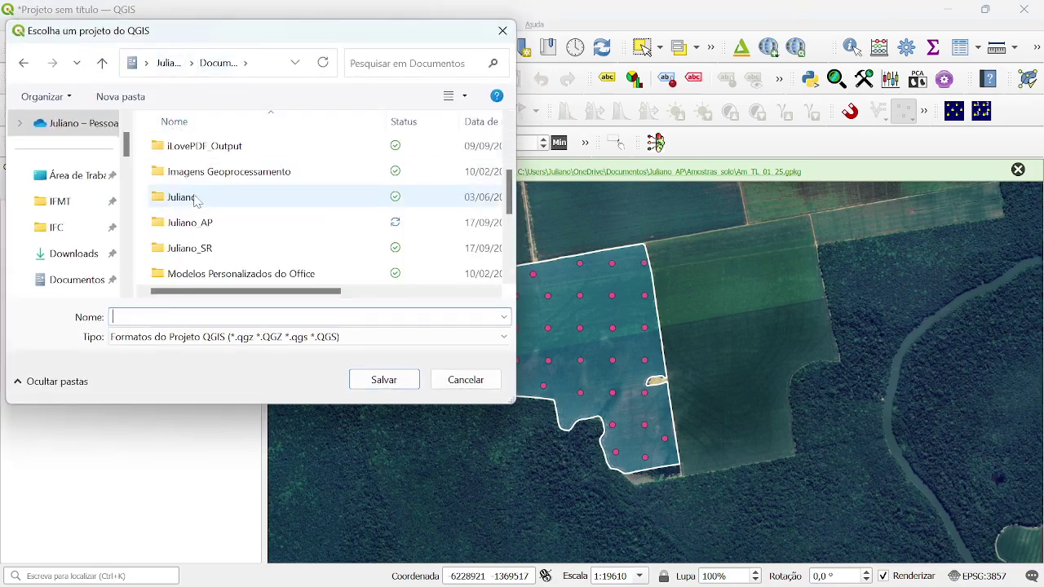
double_click(199, 222)
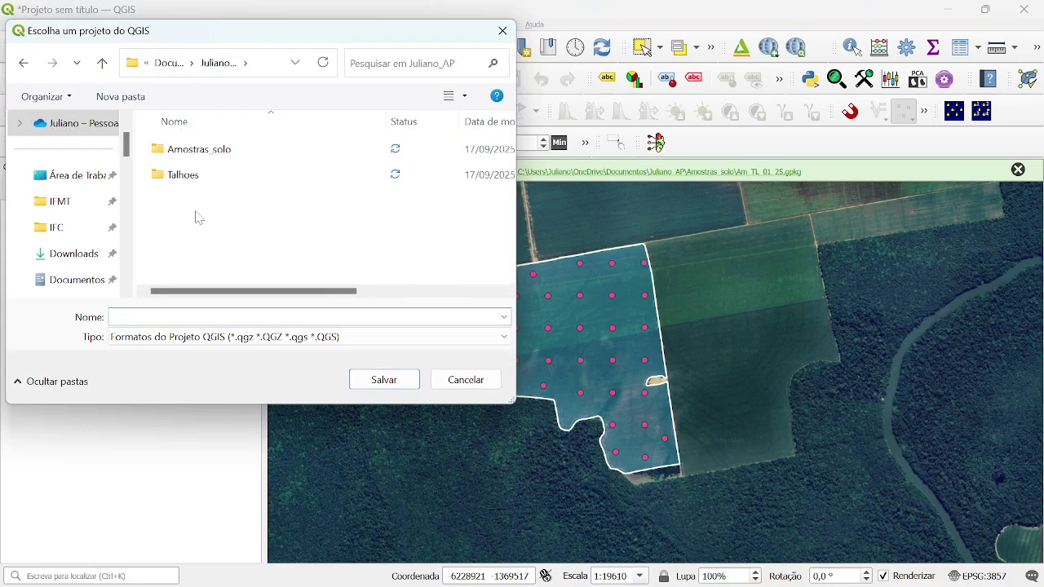
left_click(163, 317)
type("Projeto")
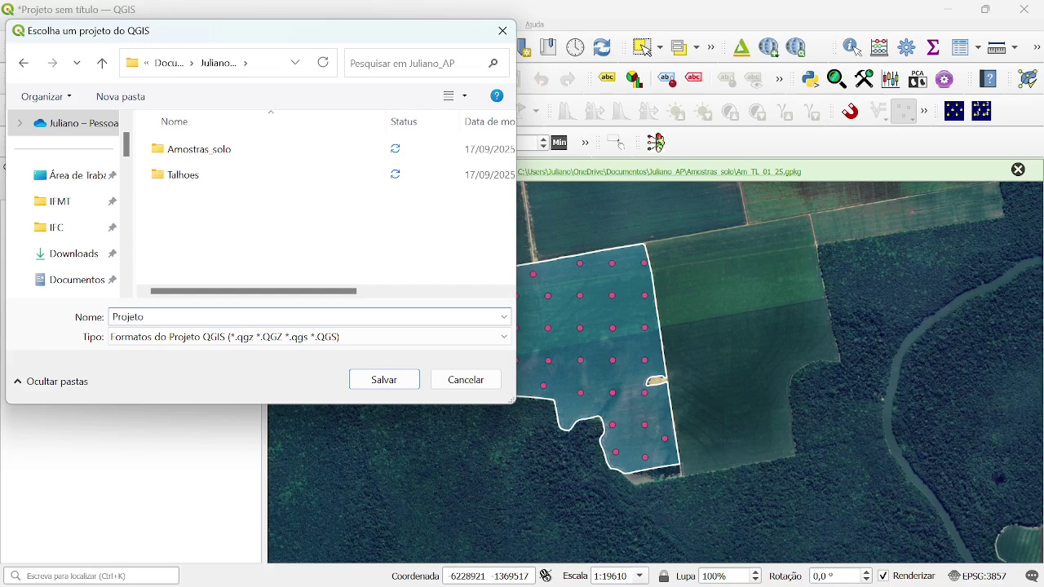
type("_Fazenda")
left_click(386, 382)
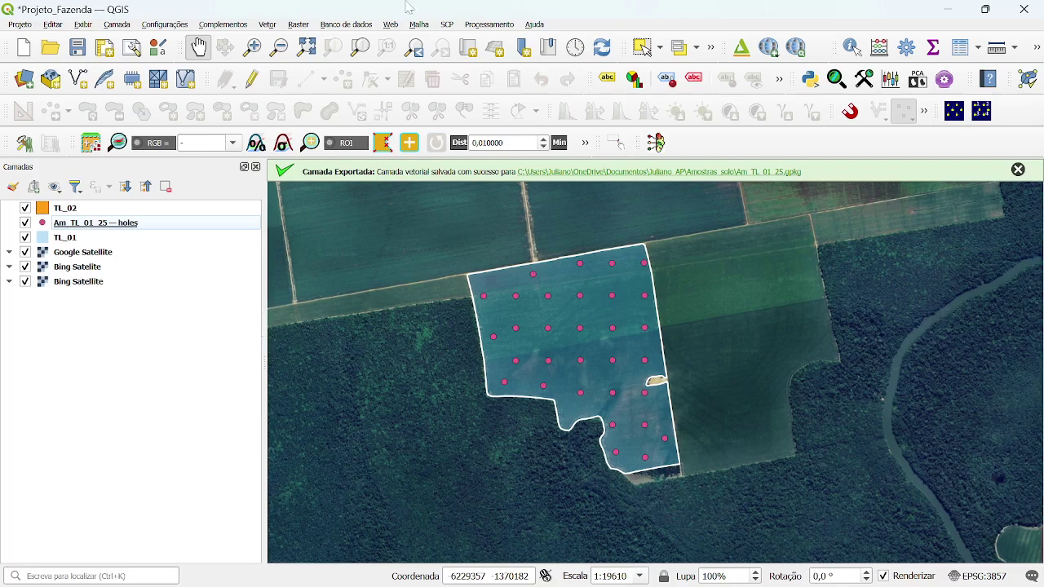
Step: Switch to File Explorer, copy the Projeto_Fazenda project file in the Juliano_AP folder, and view its available file actions
left_click(947, 10)
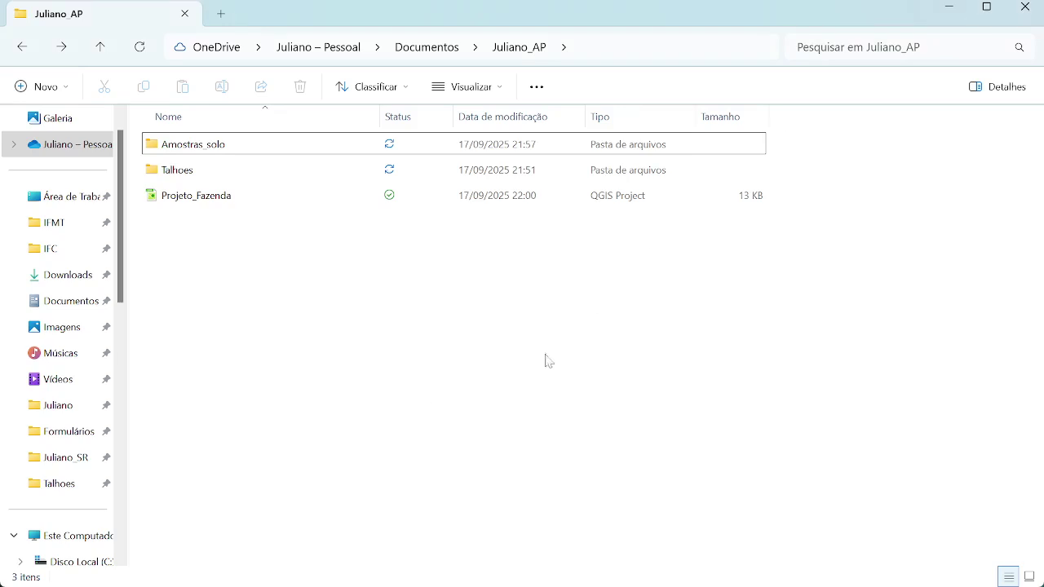
left_click(199, 202)
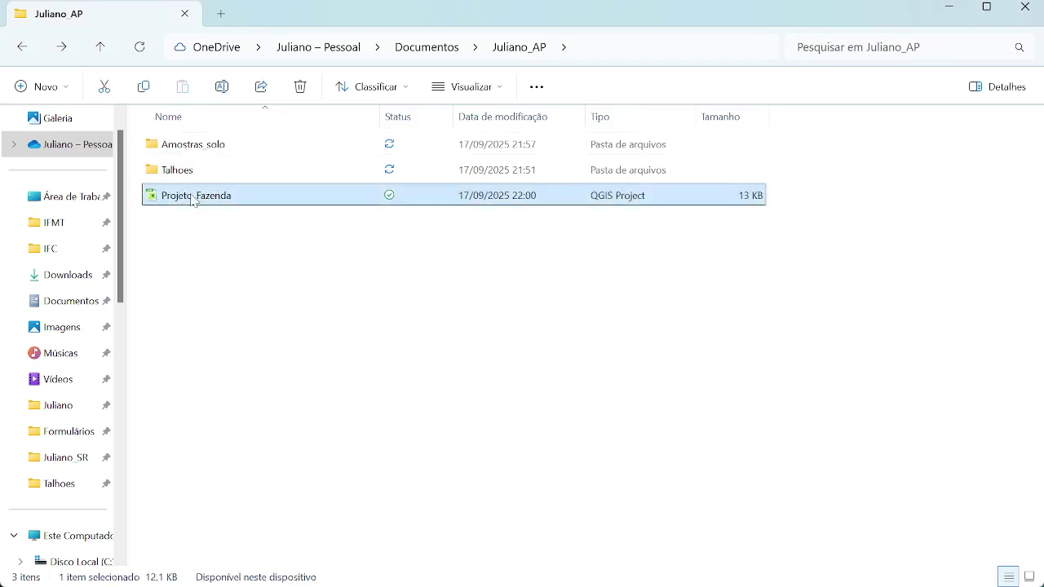
key("ctrl+c")
right_click(205, 202)
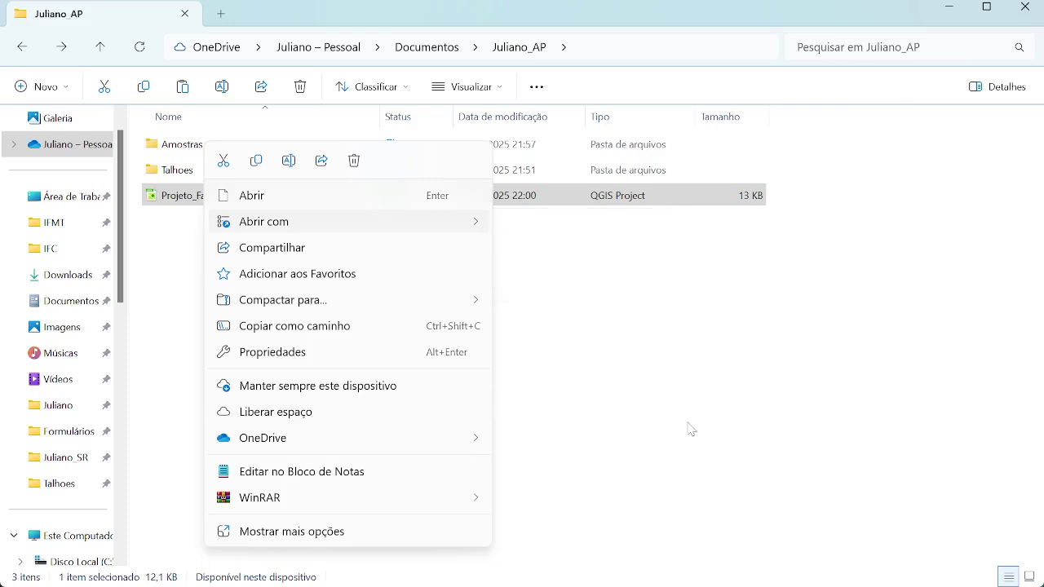
left_click(174, 204)
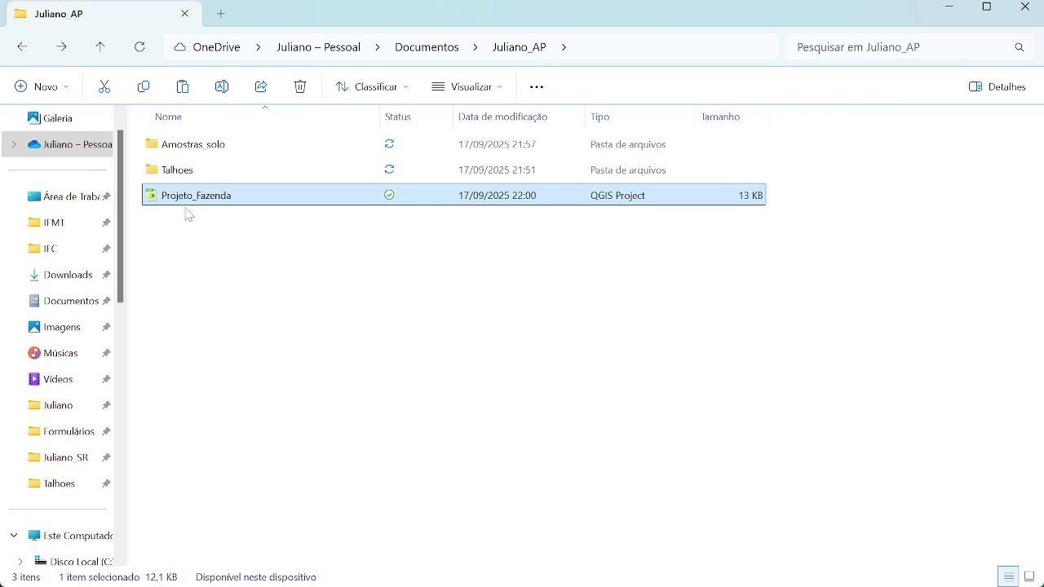
left_click(198, 196)
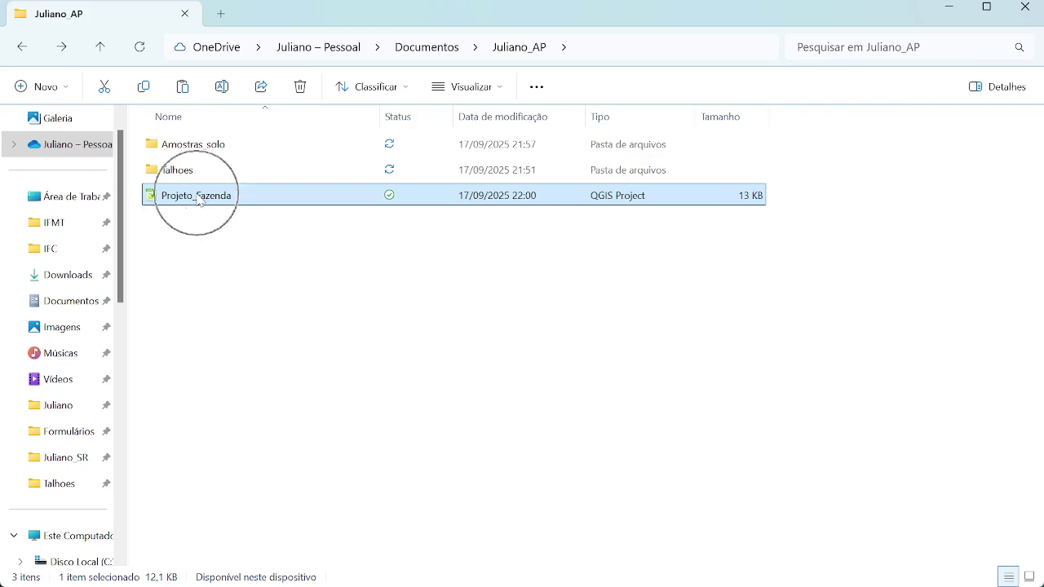
Step: Examine the Juliano_AP folder's available actions in Documentos, and return to the Projeto_Fazenda file inside it
left_click(22, 48)
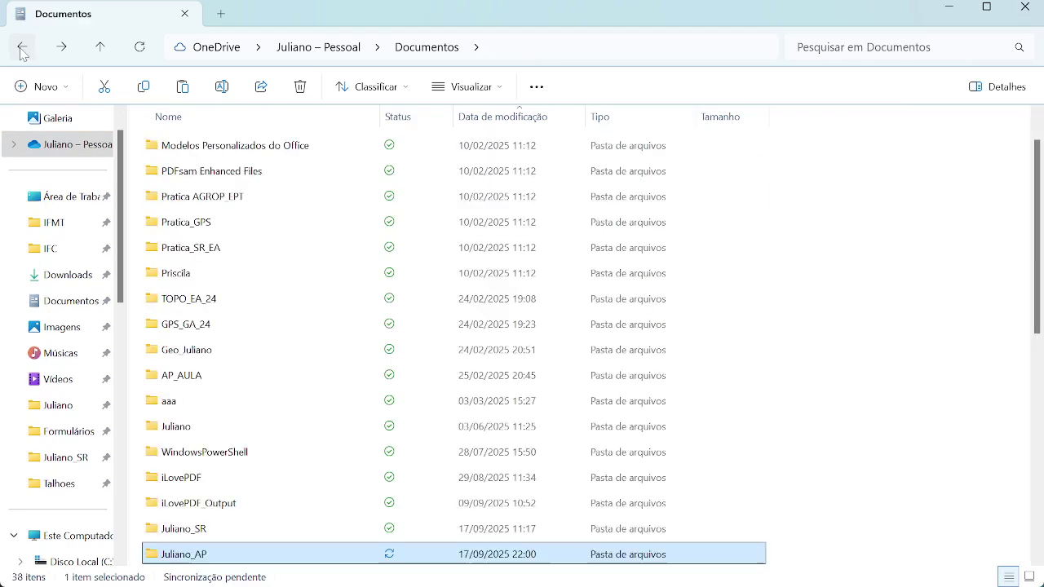
scroll(204, 298, "down", 1)
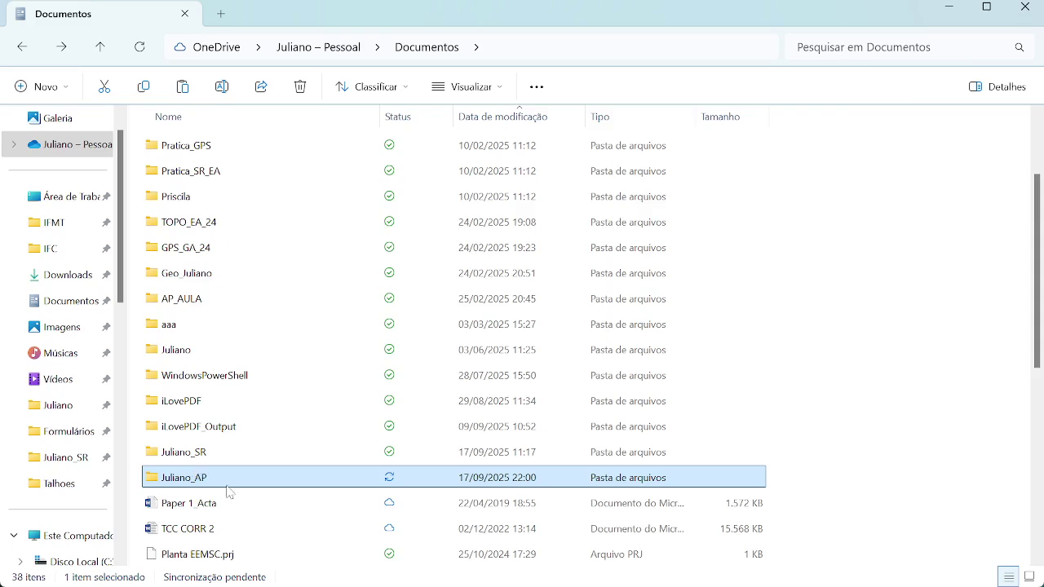
mouse_move(226, 492)
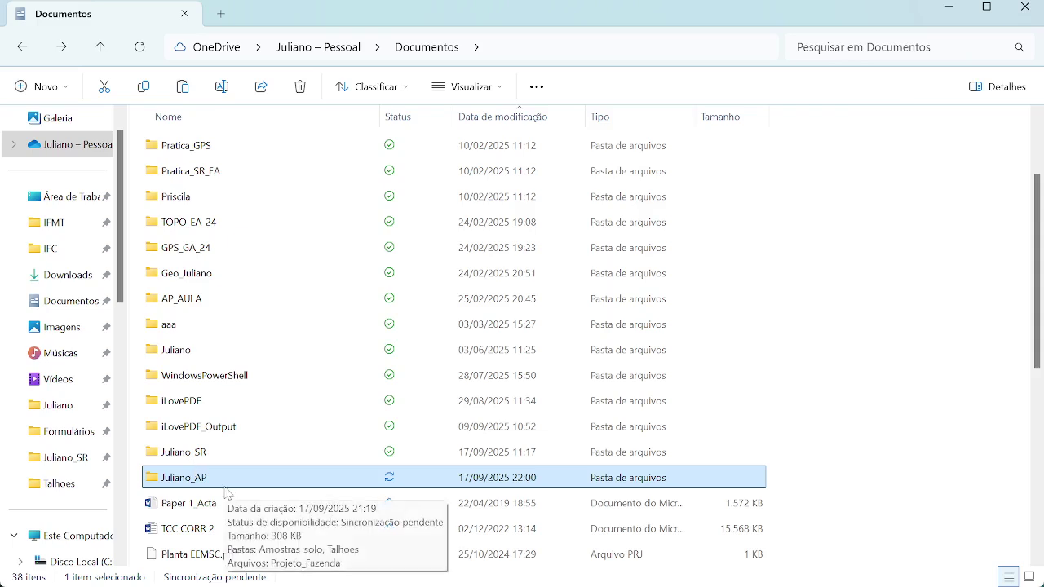
left_click(193, 480)
right_click(193, 479)
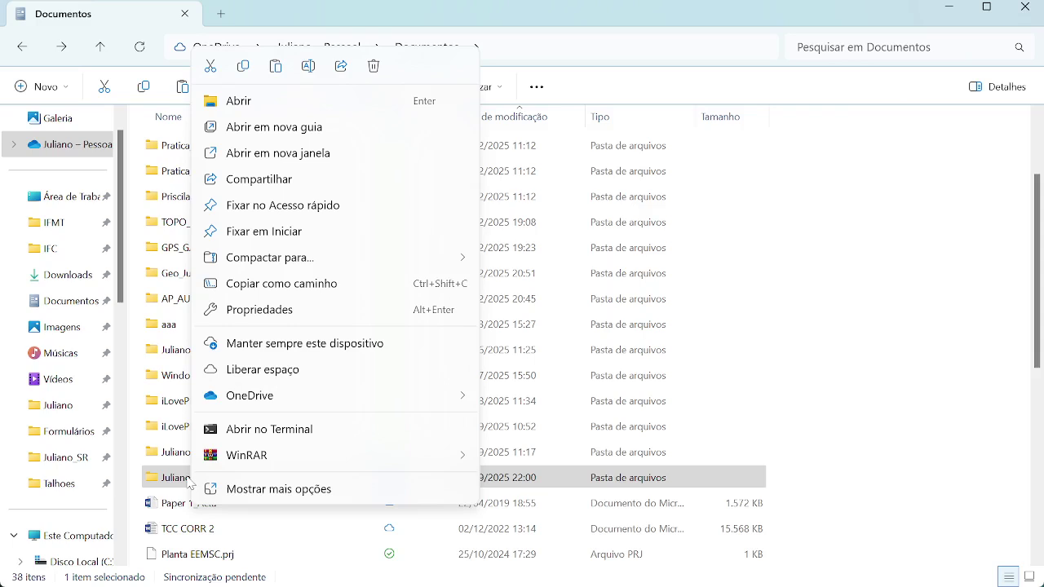
right_click(176, 479)
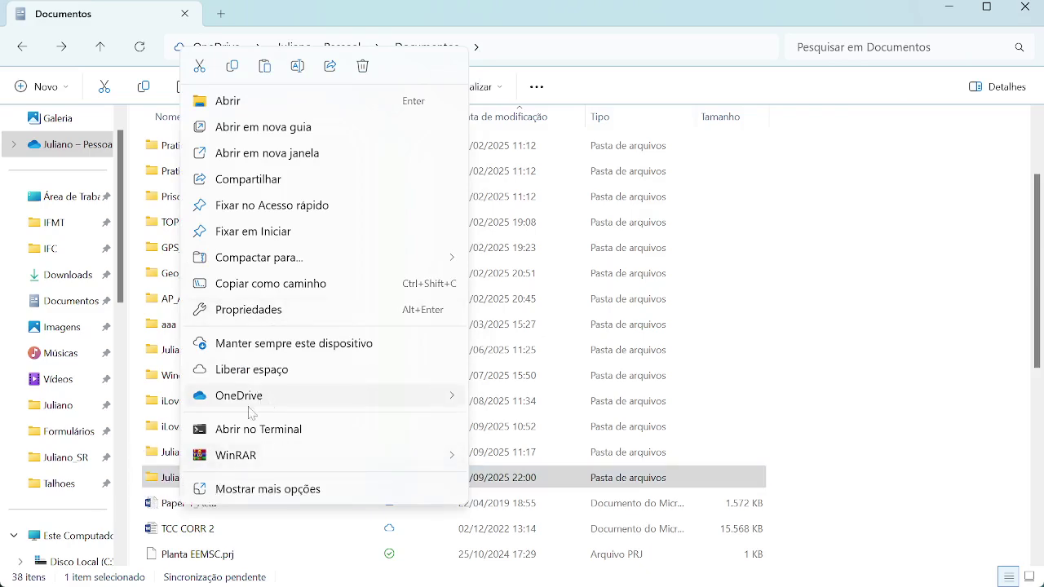
mouse_move(164, 487)
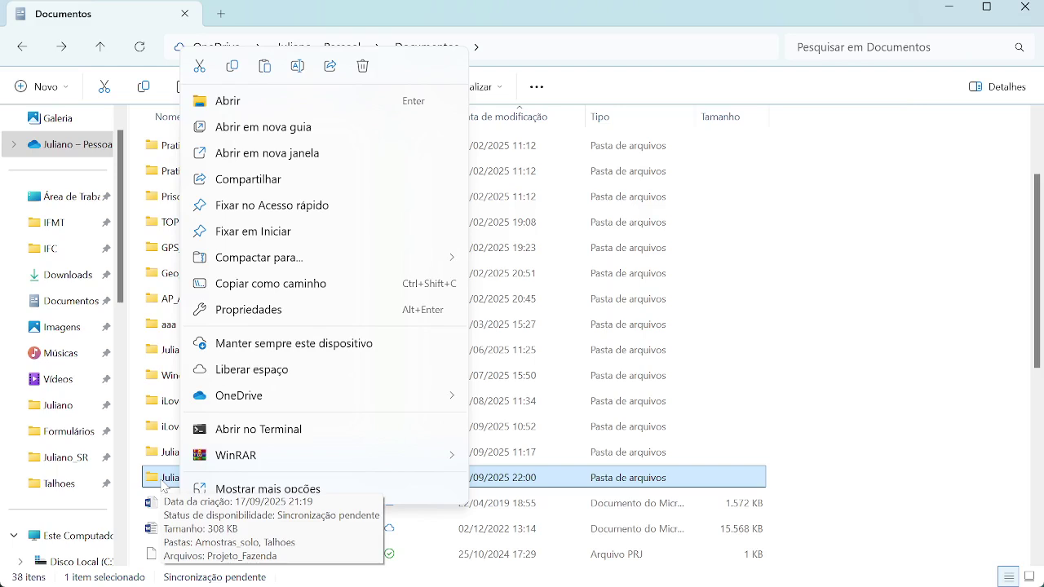
double_click(166, 481)
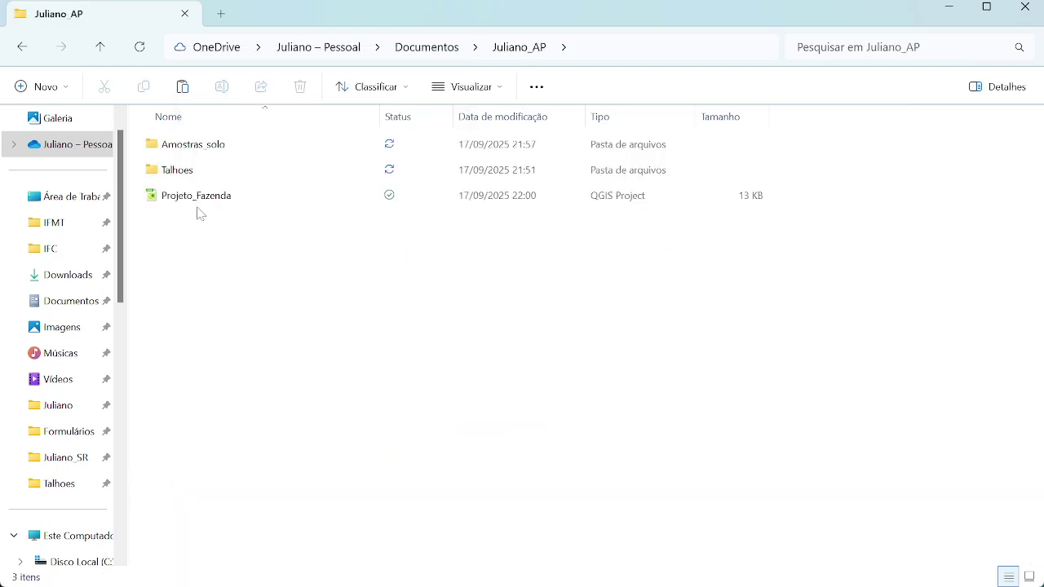
left_click(199, 203)
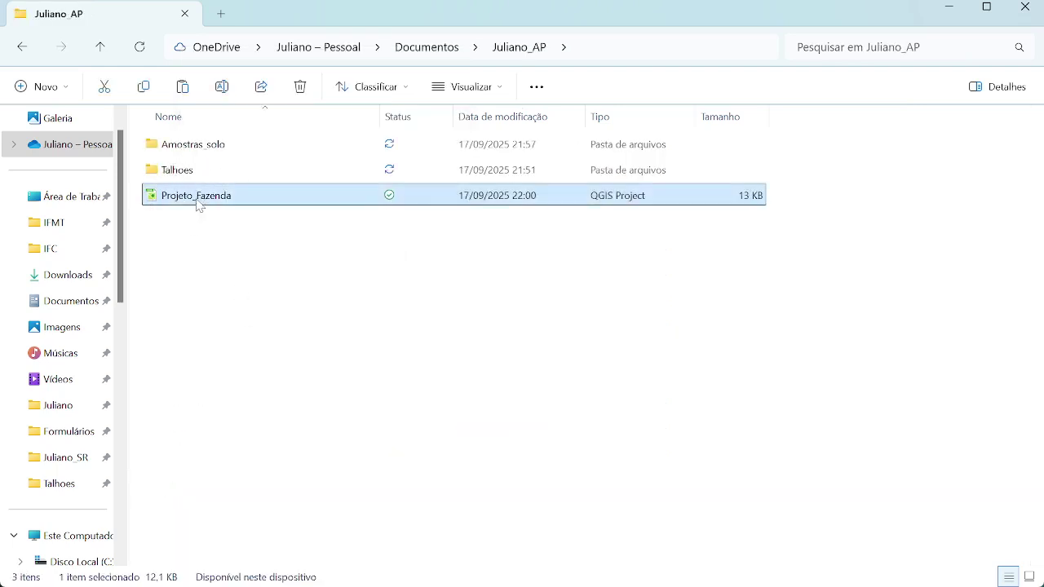
Step: Switch to QGIS, close it with the project changes saved, and reopen Projeto_Fazenda from the Juliano_AP folder in File Explorer
left_click(670, 567)
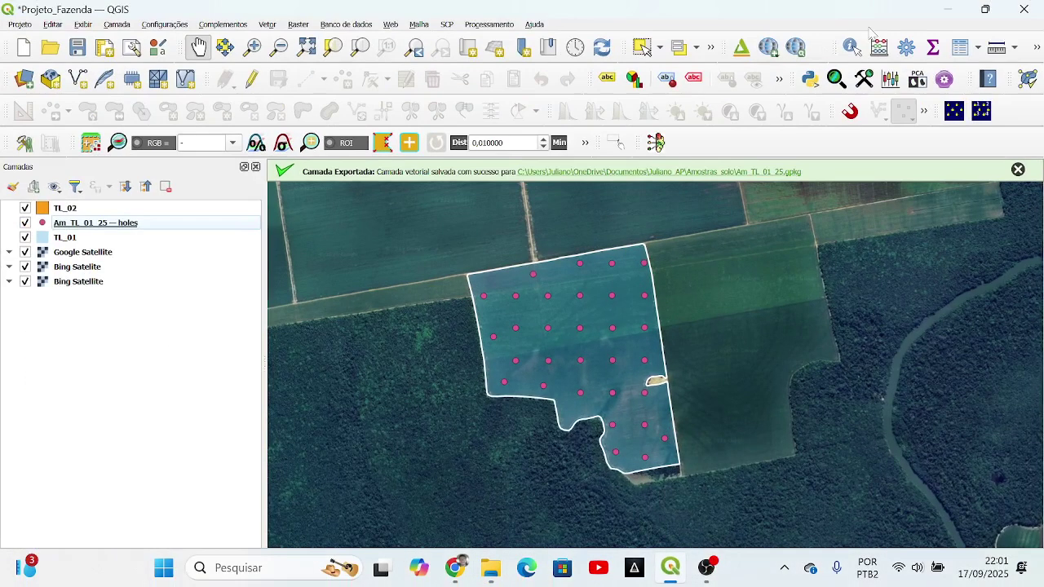
left_click(1023, 9)
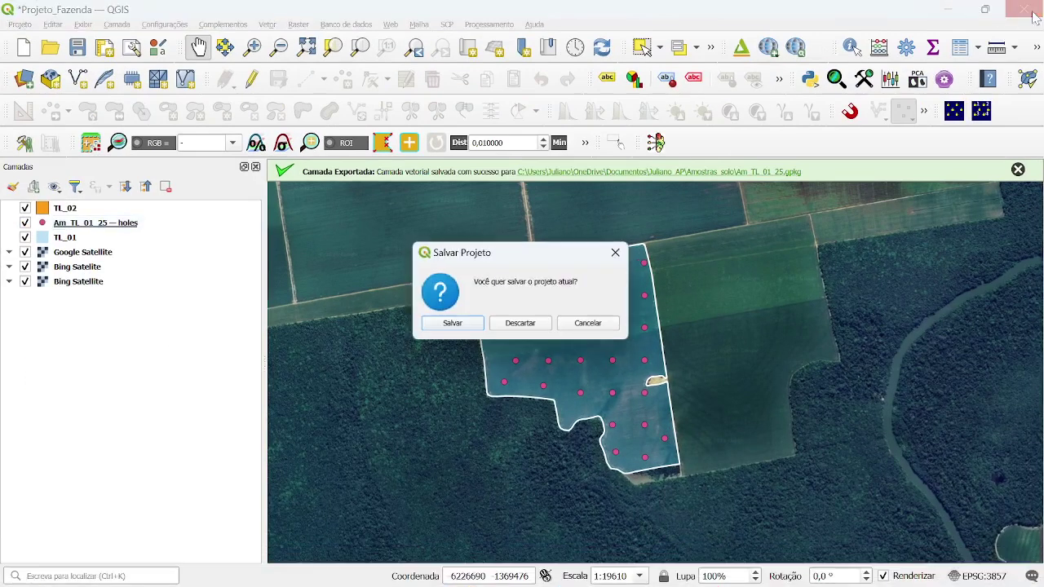
left_click(453, 325)
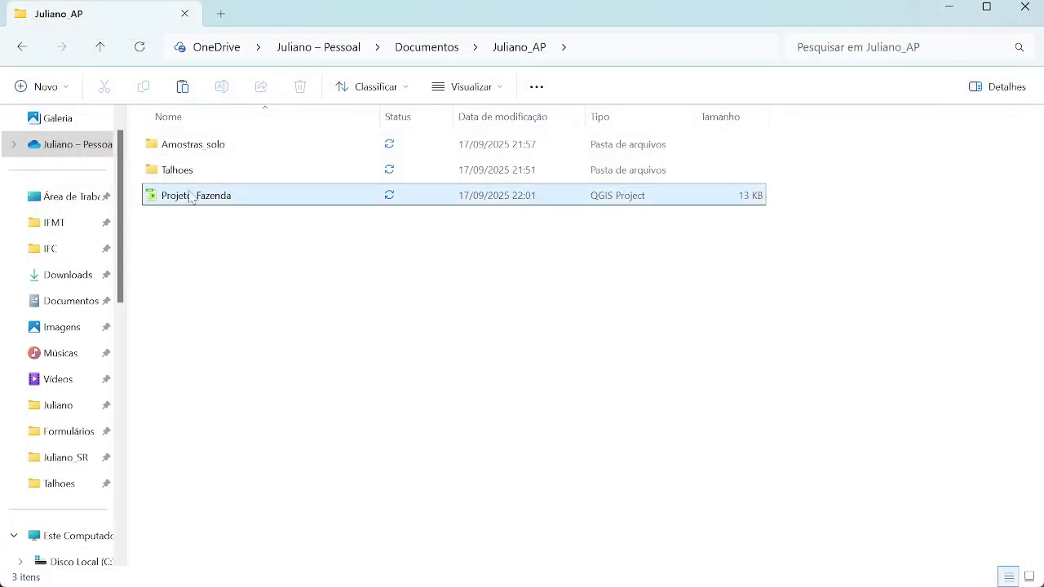
double_click(190, 197)
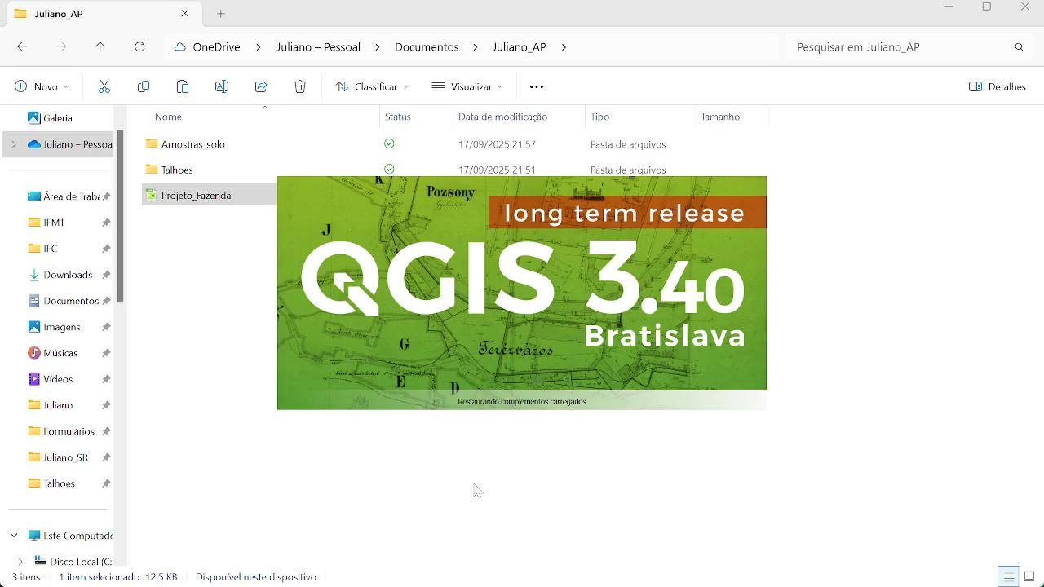
key("alt+Tab")
key("alt+Tab")
key("alt+Tab")
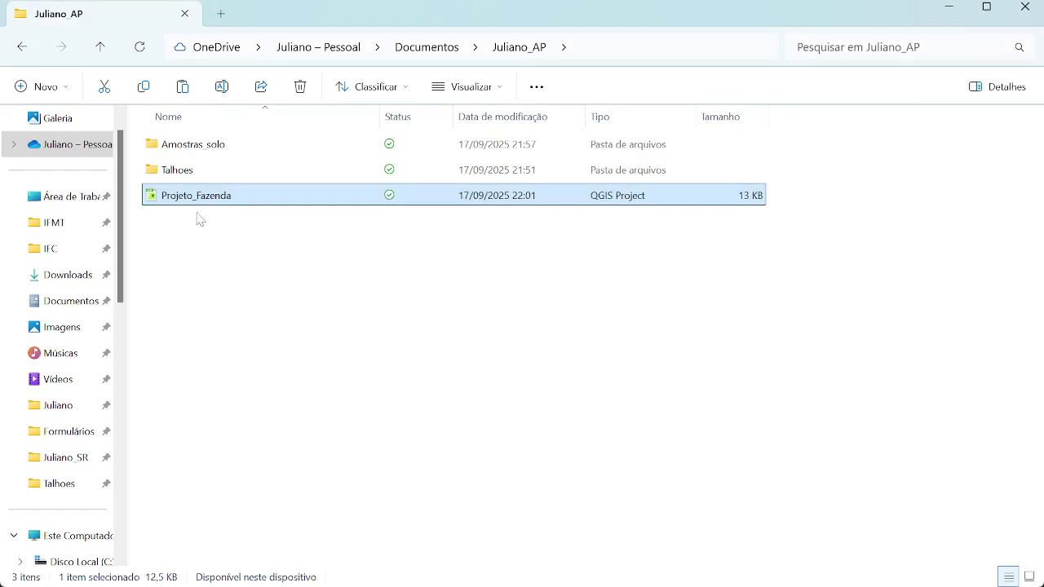
key("alt+Tab")
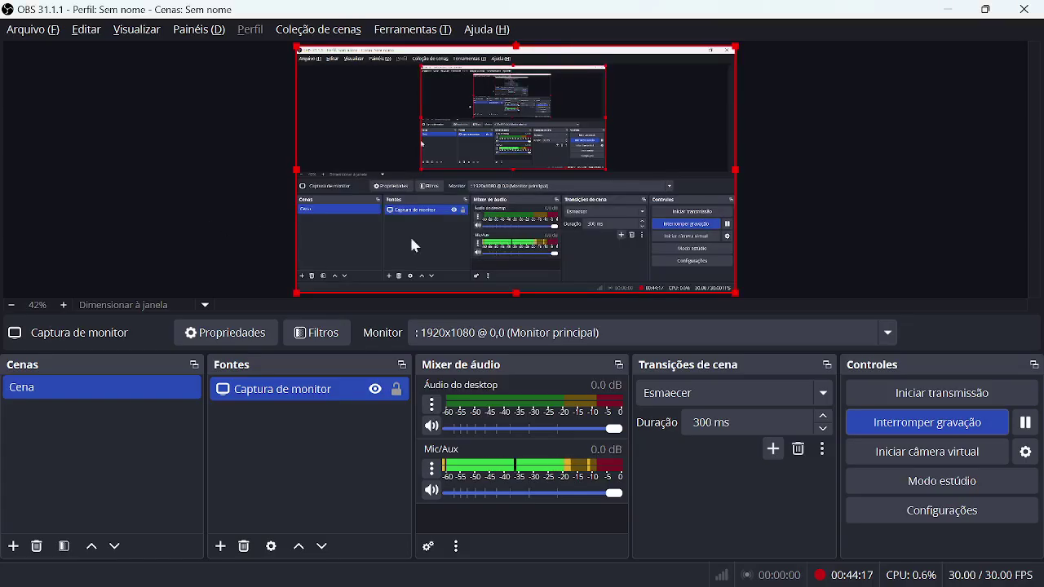
key("alt+Tab")
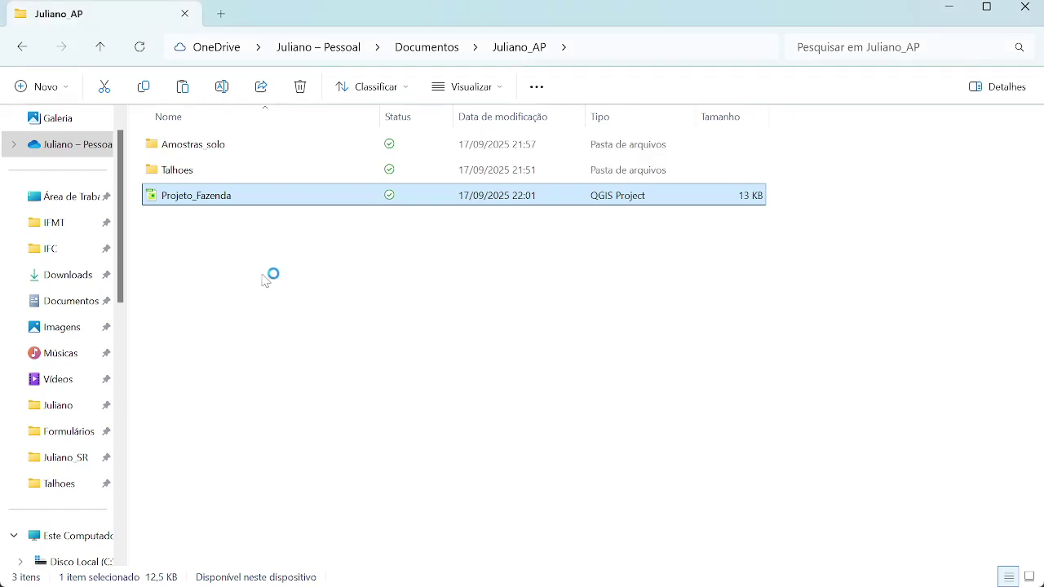
key("alt+Tab")
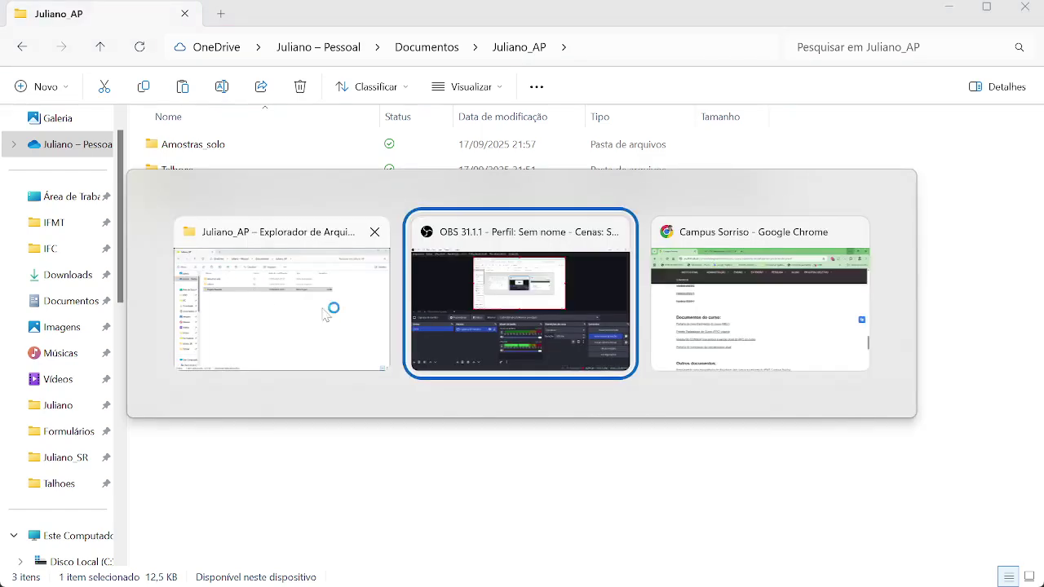